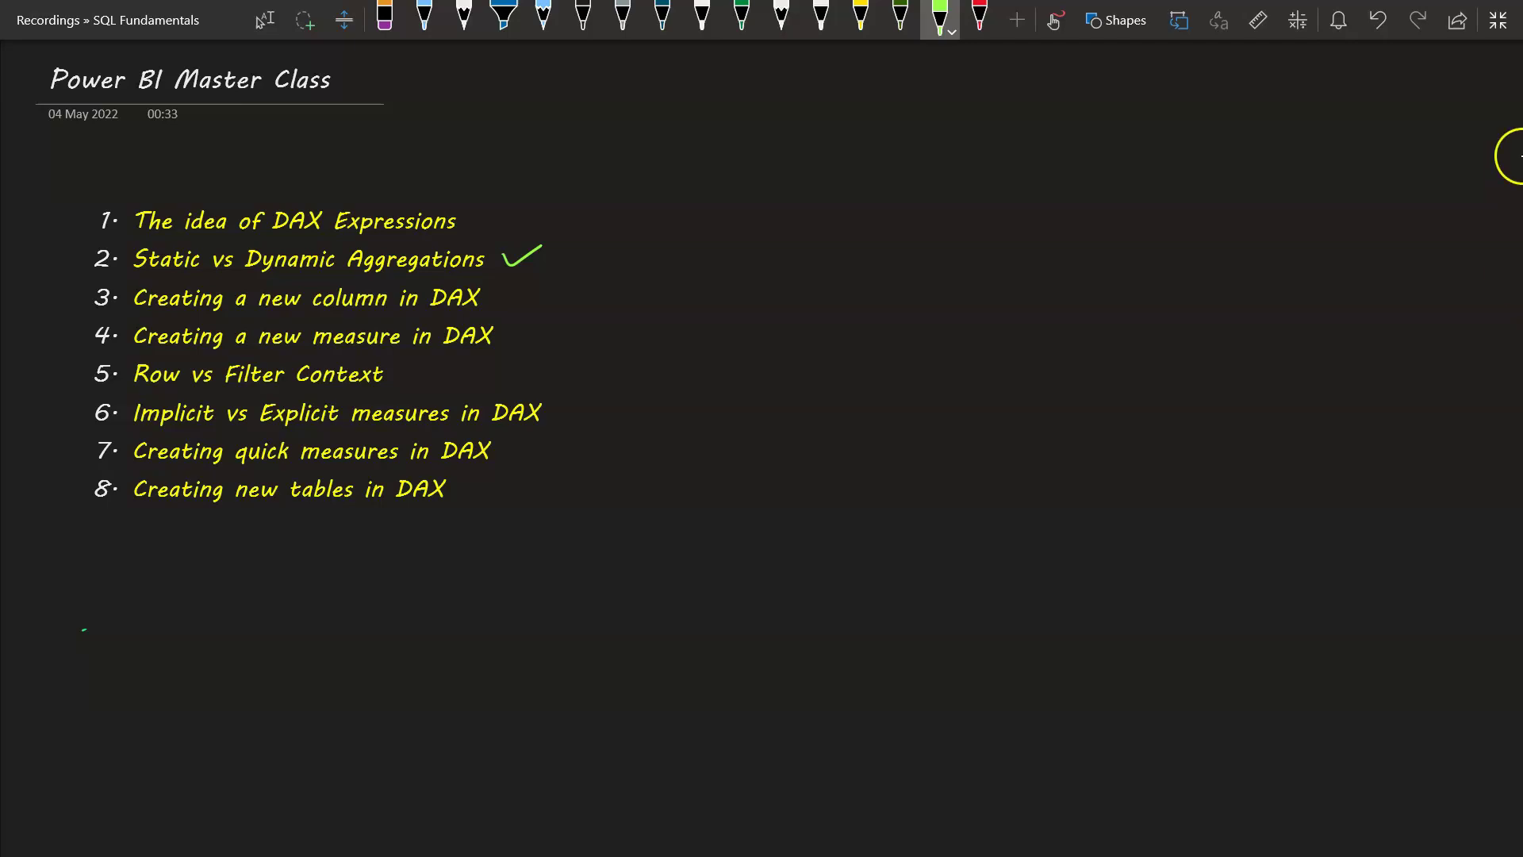
Switch to the employee-data workbook in Excel and look through the EmployeeDemographics columns from FirstName to Salary
{"action": "key", "text": "alt+Tab"}
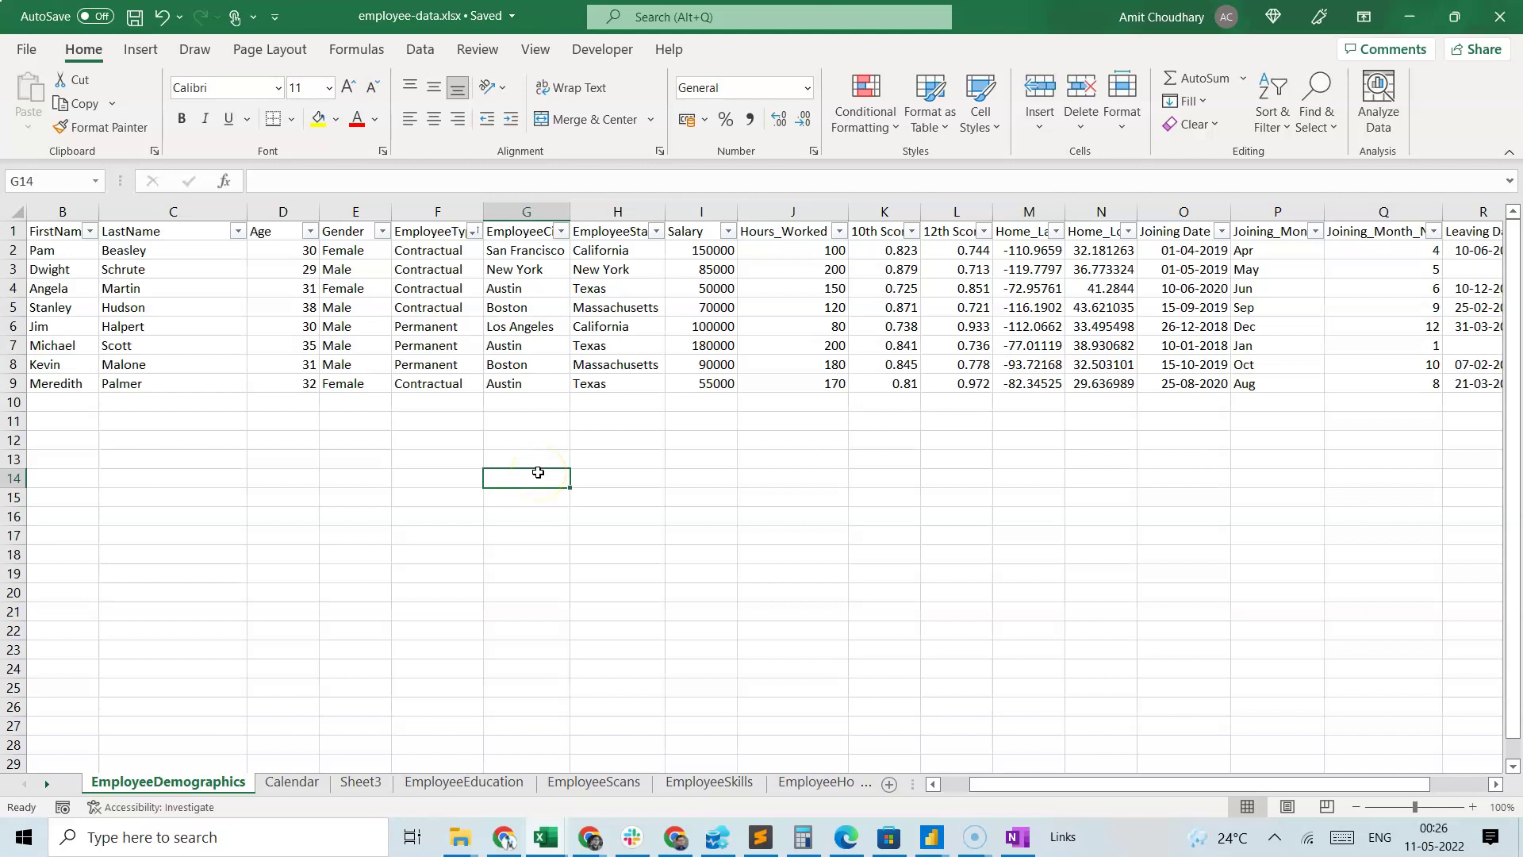
{"action": "key", "text": "Up"}
{"action": "key", "text": "Up"}
{"action": "key", "text": "Up"}
{"action": "key", "text": "Up"}
{"action": "key", "text": "Up"}
{"action": "key", "text": "Up"}
{"action": "key", "text": "Up"}
{"action": "key", "text": "Up"}
{"action": "key", "text": "Up"}
{"action": "key", "text": "Up"}
{"action": "key", "text": "Up"}
{"action": "key", "text": "Up"}
{"action": "key", "text": "Left"}
{"action": "key", "text": "Left"}
{"action": "key", "text": "Left"}
{"action": "key", "text": "Left"}
{"action": "key", "text": "Left"}
{"action": "key", "text": "Left"}
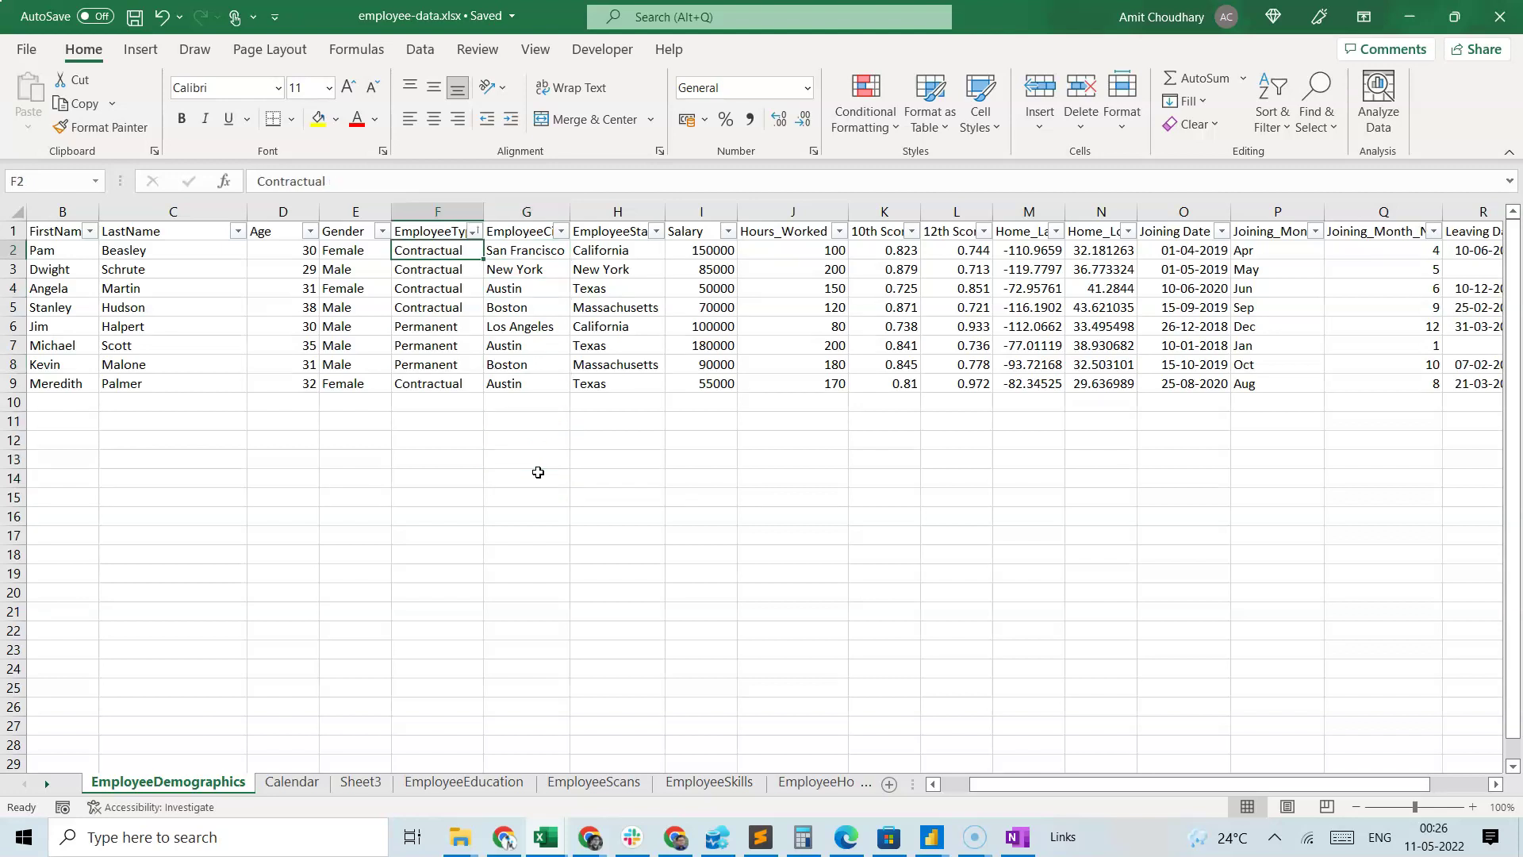
{"action": "key", "text": "Right"}
{"action": "key", "text": "Right"}
{"action": "key", "text": "Right"}
{"action": "key", "text": "Right"}
{"action": "key", "text": "Right"}
{"action": "key", "text": "Right"}
{"action": "key", "text": "Right"}
{"action": "key", "text": "Right"}
{"action": "key", "text": "Right"}
{"action": "key", "text": "Right"}
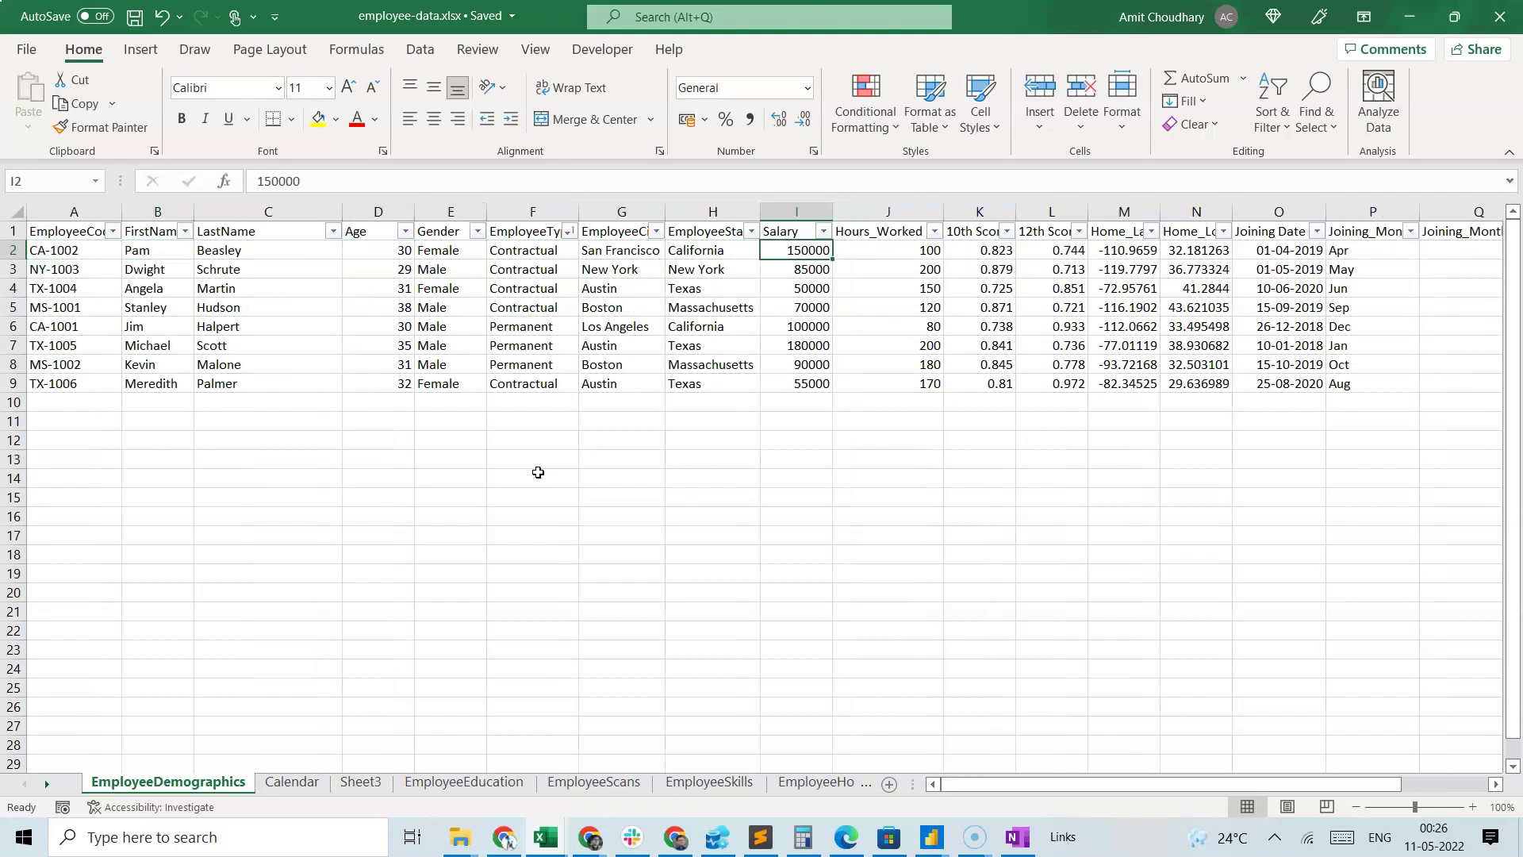
{"action": "key", "text": "Left"}
{"action": "key", "text": "Left"}
{"action": "key", "text": "Left"}
{"action": "key", "text": "Left"}
{"action": "key", "text": "Left"}
{"action": "key", "text": "Left"}
{"action": "key", "text": "Down"}
{"action": "key", "text": "Down"}
{"action": "key", "text": "Down"}
{"action": "key", "text": "Down"}
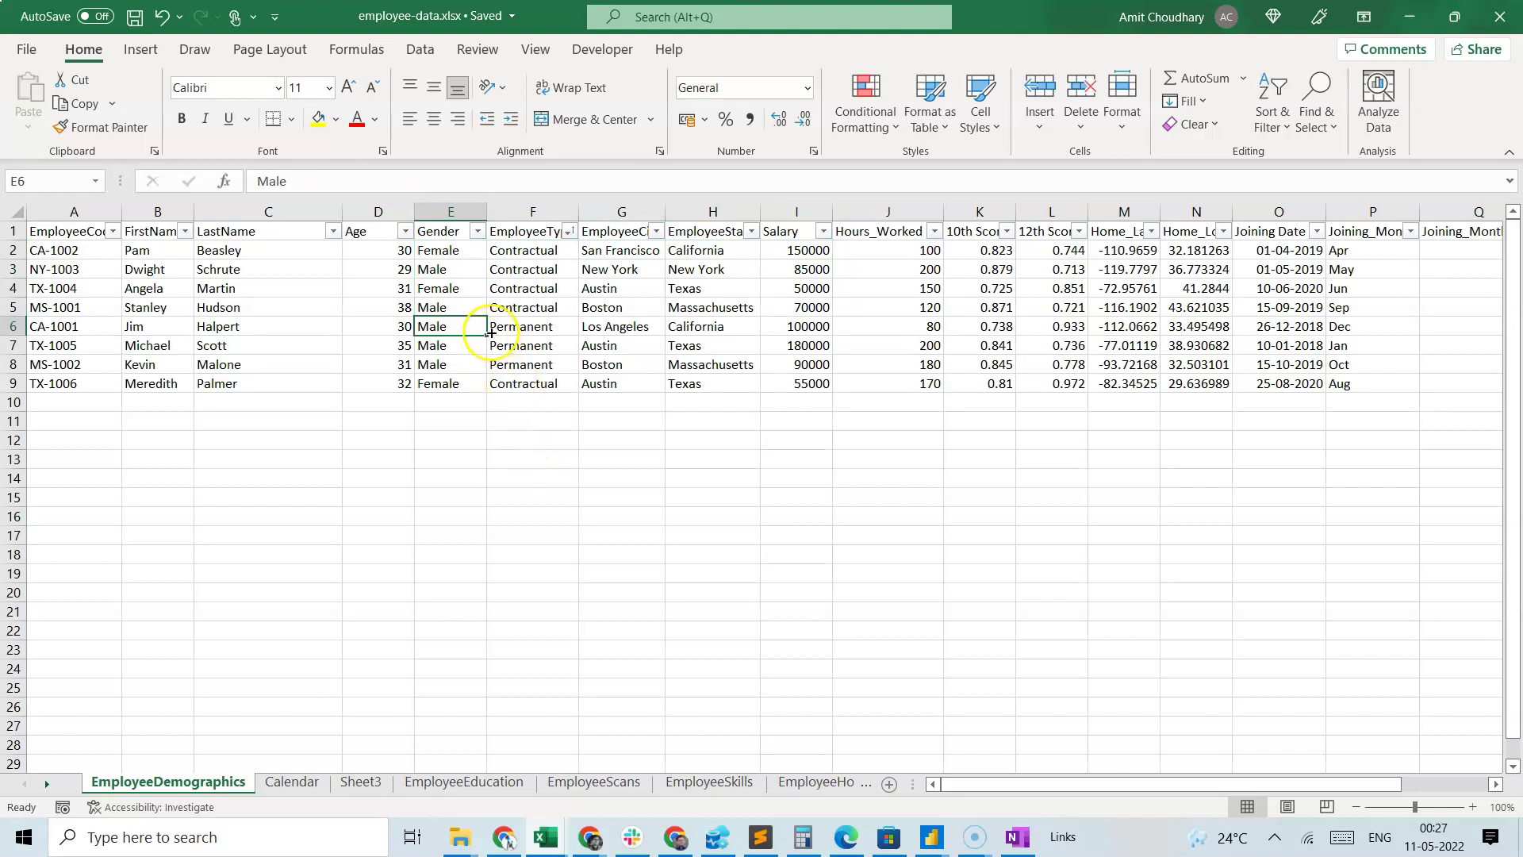
Sort the EmployeeDemographics table by Gender from A to Z
{"action": "left_click_drag", "start_coordinate": [479, 245], "coordinate": [478, 239]}
{"action": "left_click", "coordinate": [478, 237]}
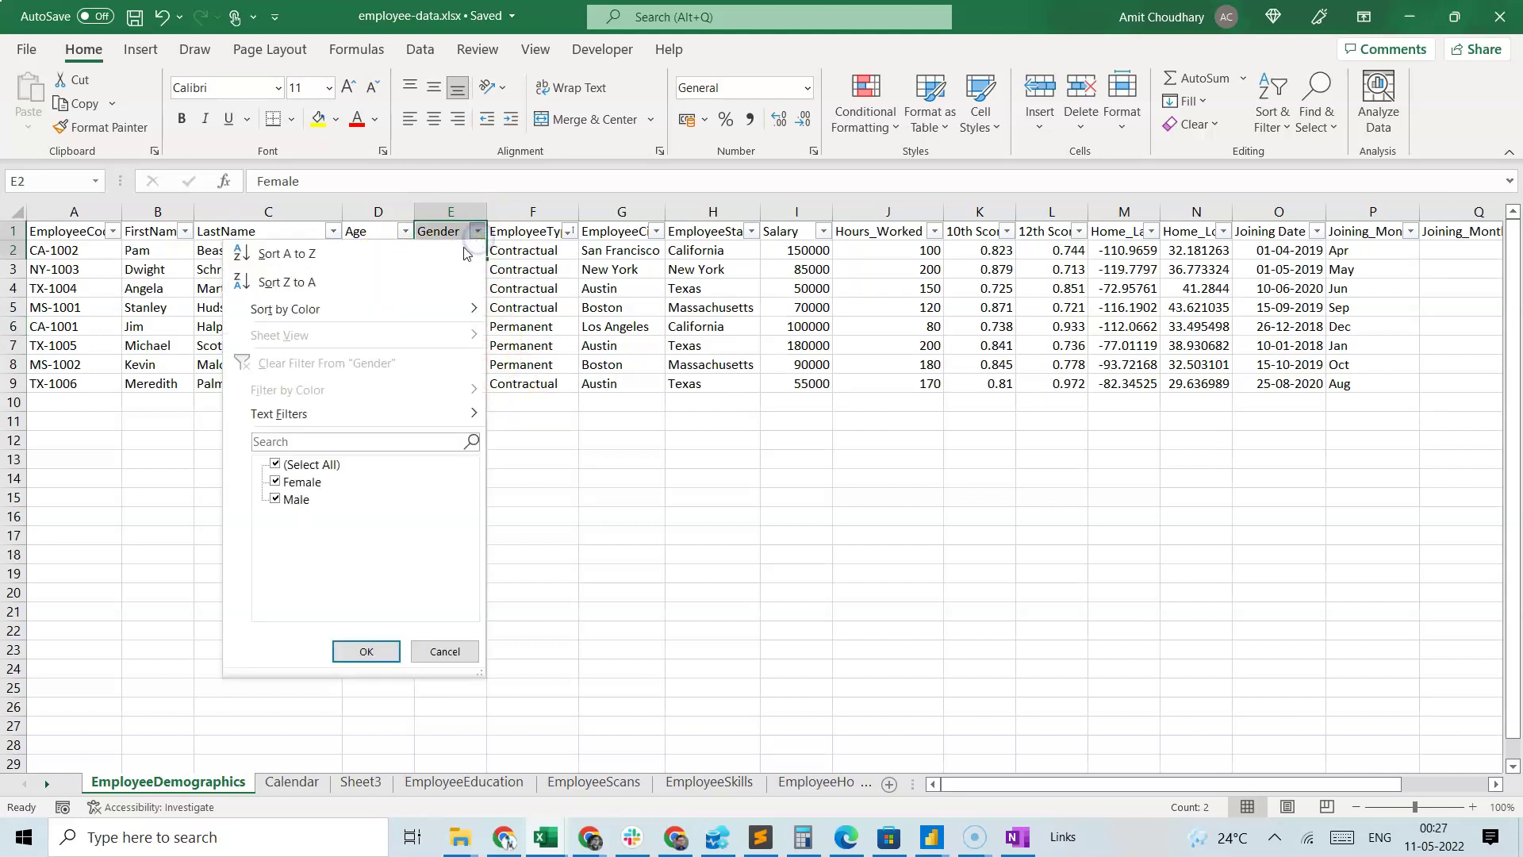
{"action": "left_click", "coordinate": [317, 252]}
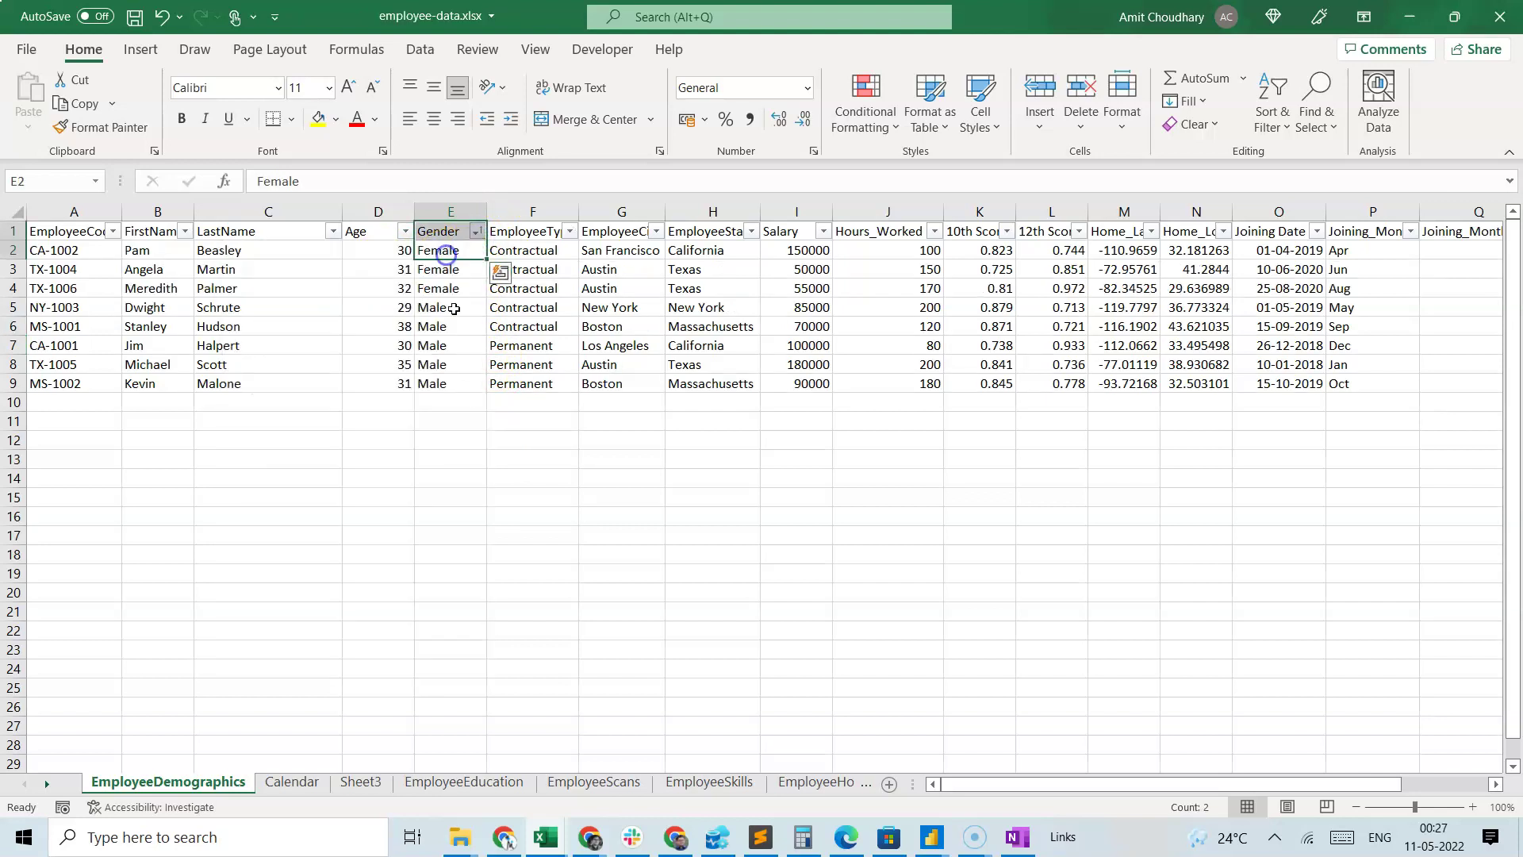
{"action": "left_click", "coordinate": [479, 438]}
Select the Salary cells of the female and male employees separately to compare the average salary by gender
{"action": "left_click_drag", "start_coordinate": [792, 251], "coordinate": [806, 292]}
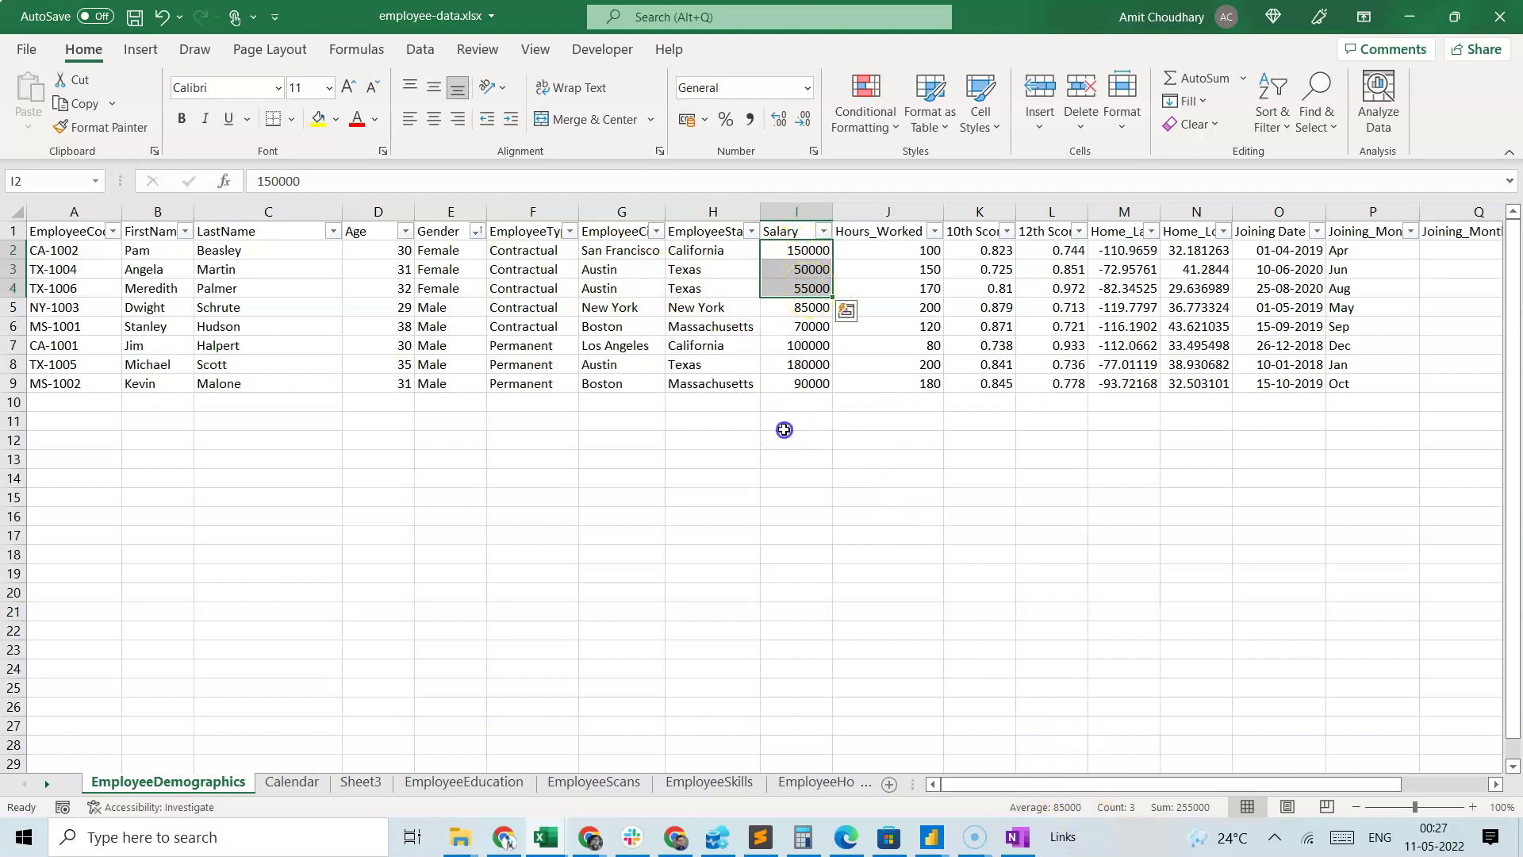
{"action": "left_click_drag", "start_coordinate": [803, 309], "coordinate": [813, 387]}
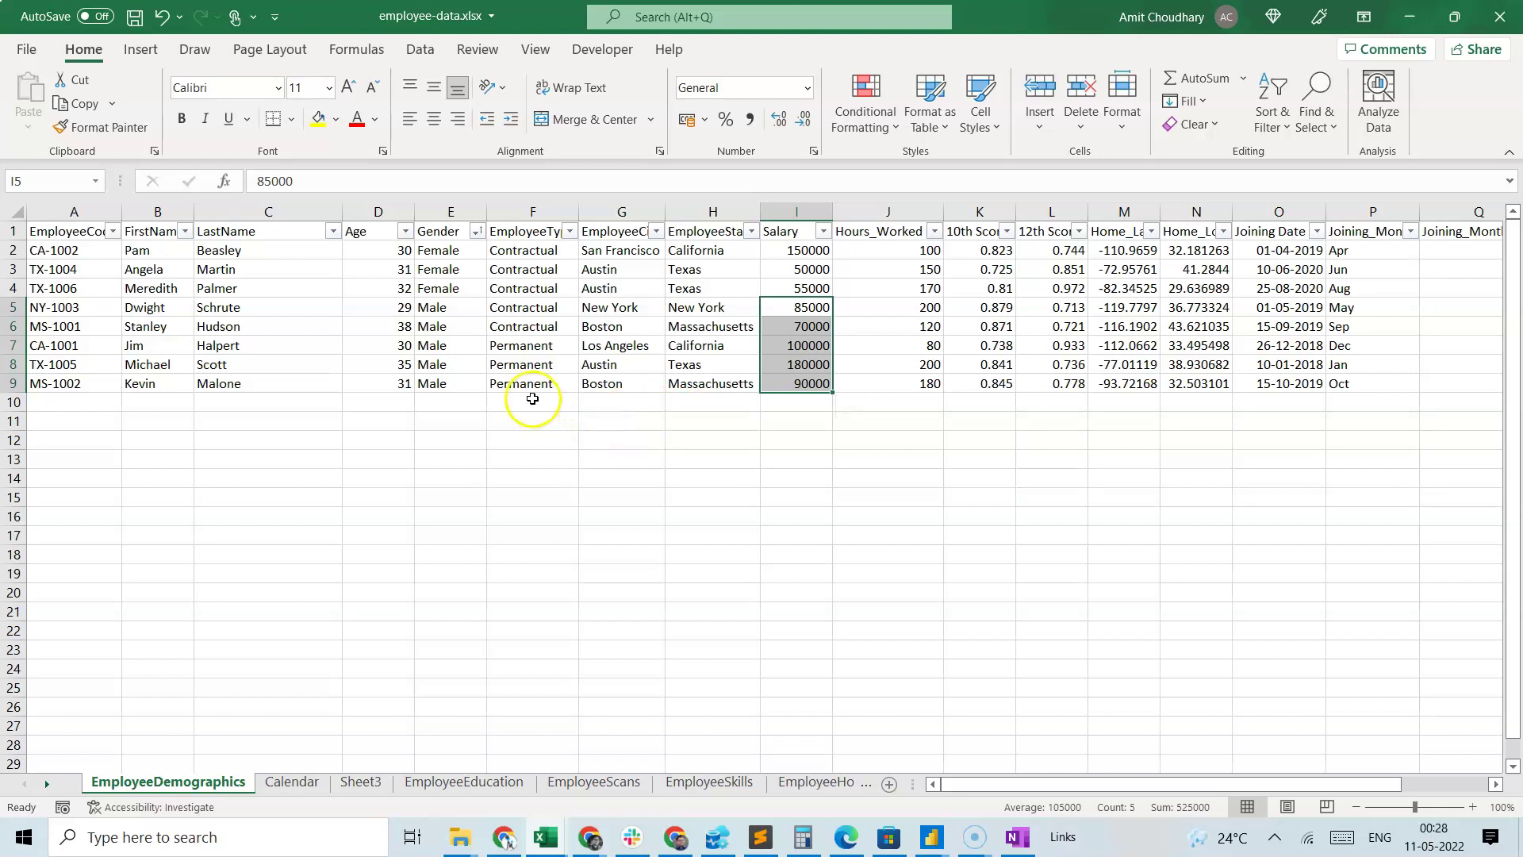
{"action": "left_click_drag", "start_coordinate": [442, 248], "coordinate": [456, 291]}
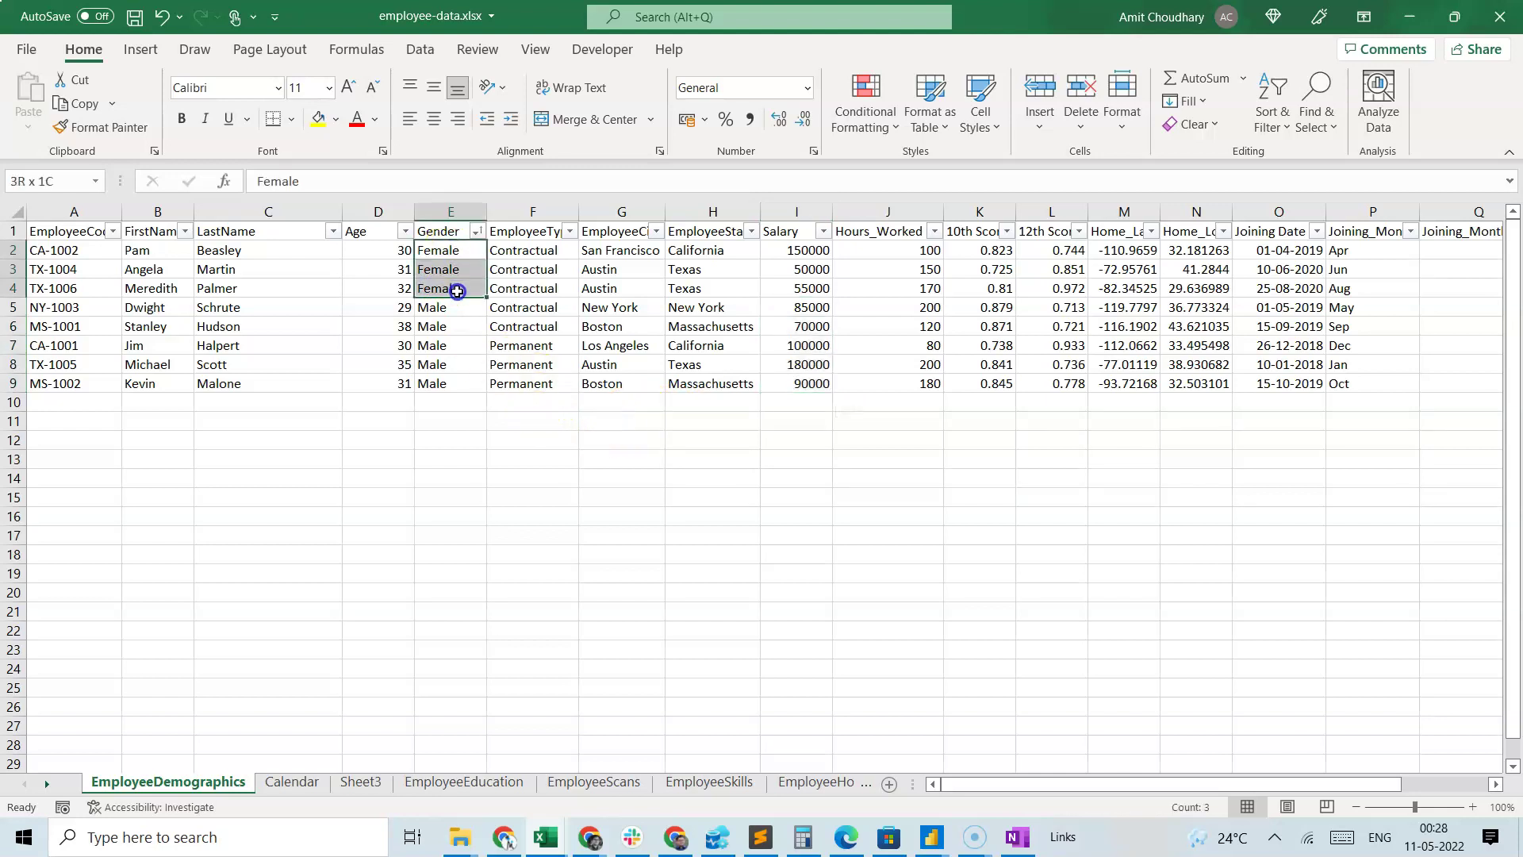
{"action": "left_click", "coordinate": [453, 345]}
{"action": "left_click", "coordinate": [451, 211]}
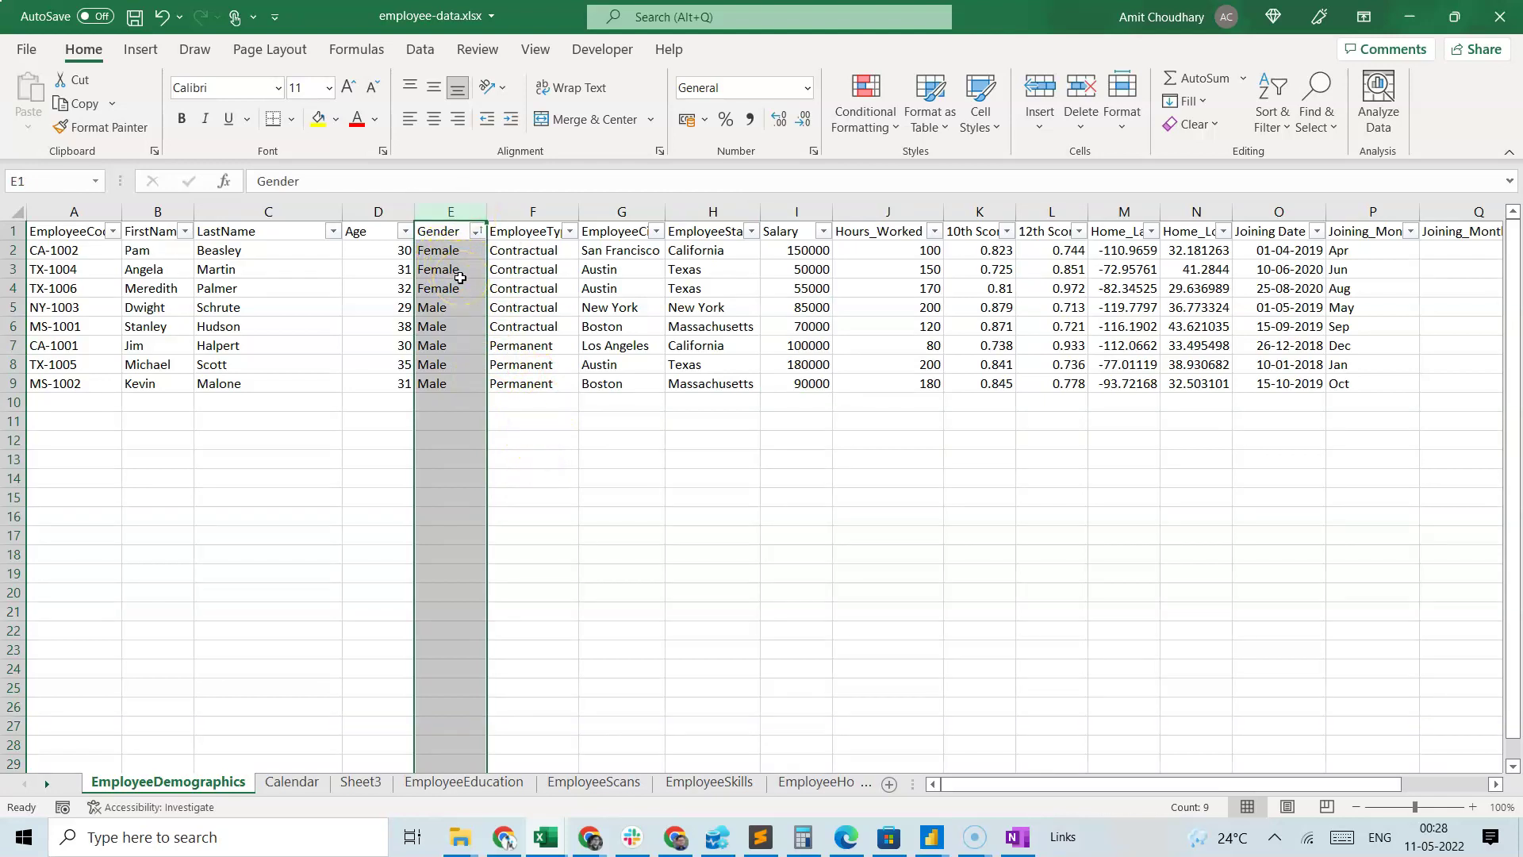
{"action": "left_click", "coordinate": [652, 459]}
{"action": "left_click_drag", "start_coordinate": [809, 251], "coordinate": [802, 384]}
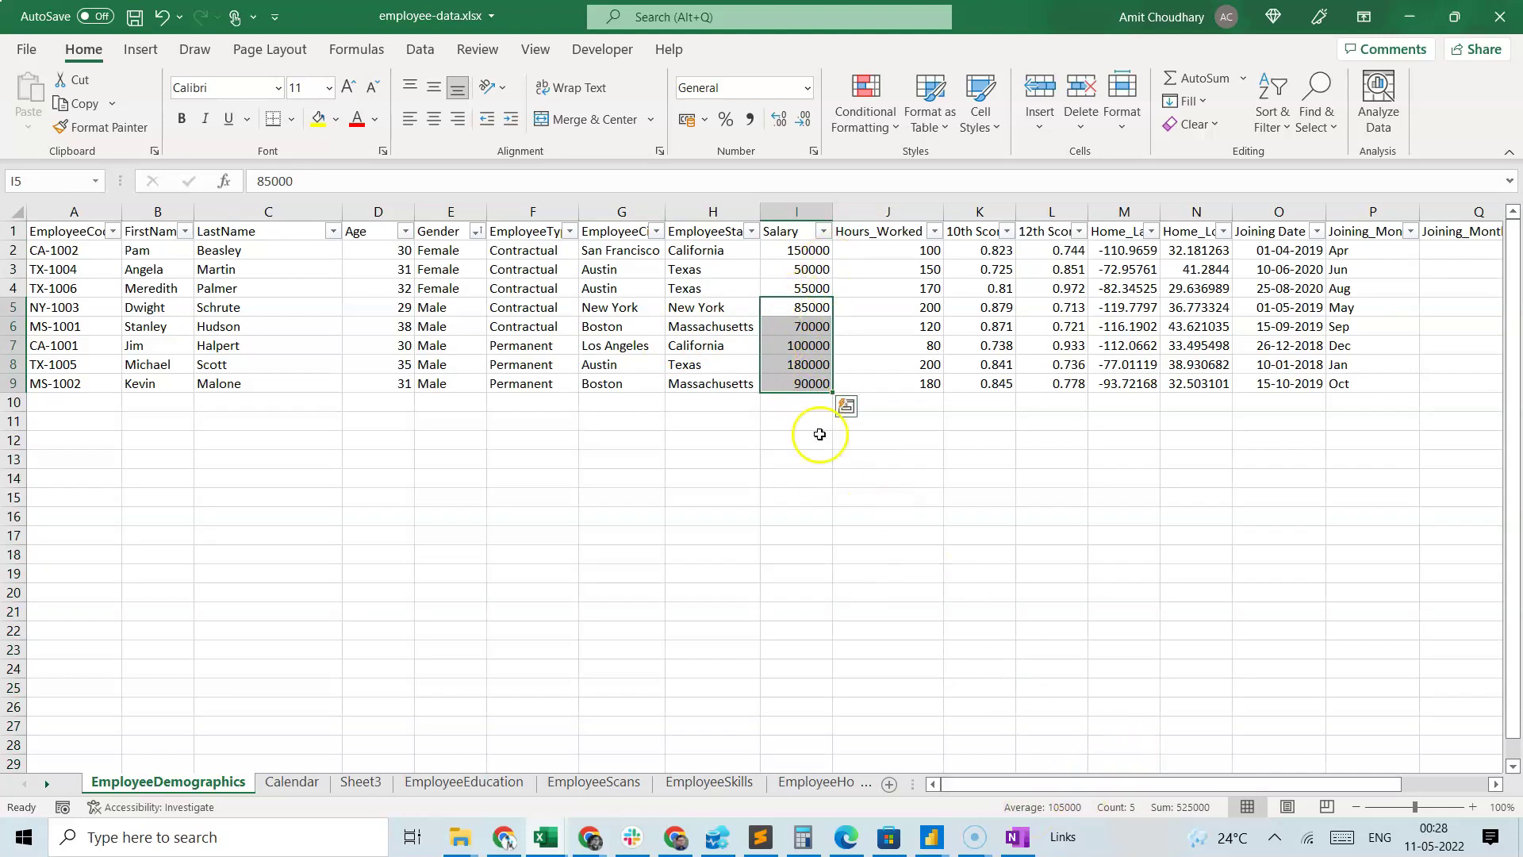
{"action": "left_click_drag", "start_coordinate": [779, 250], "coordinate": [790, 290]}
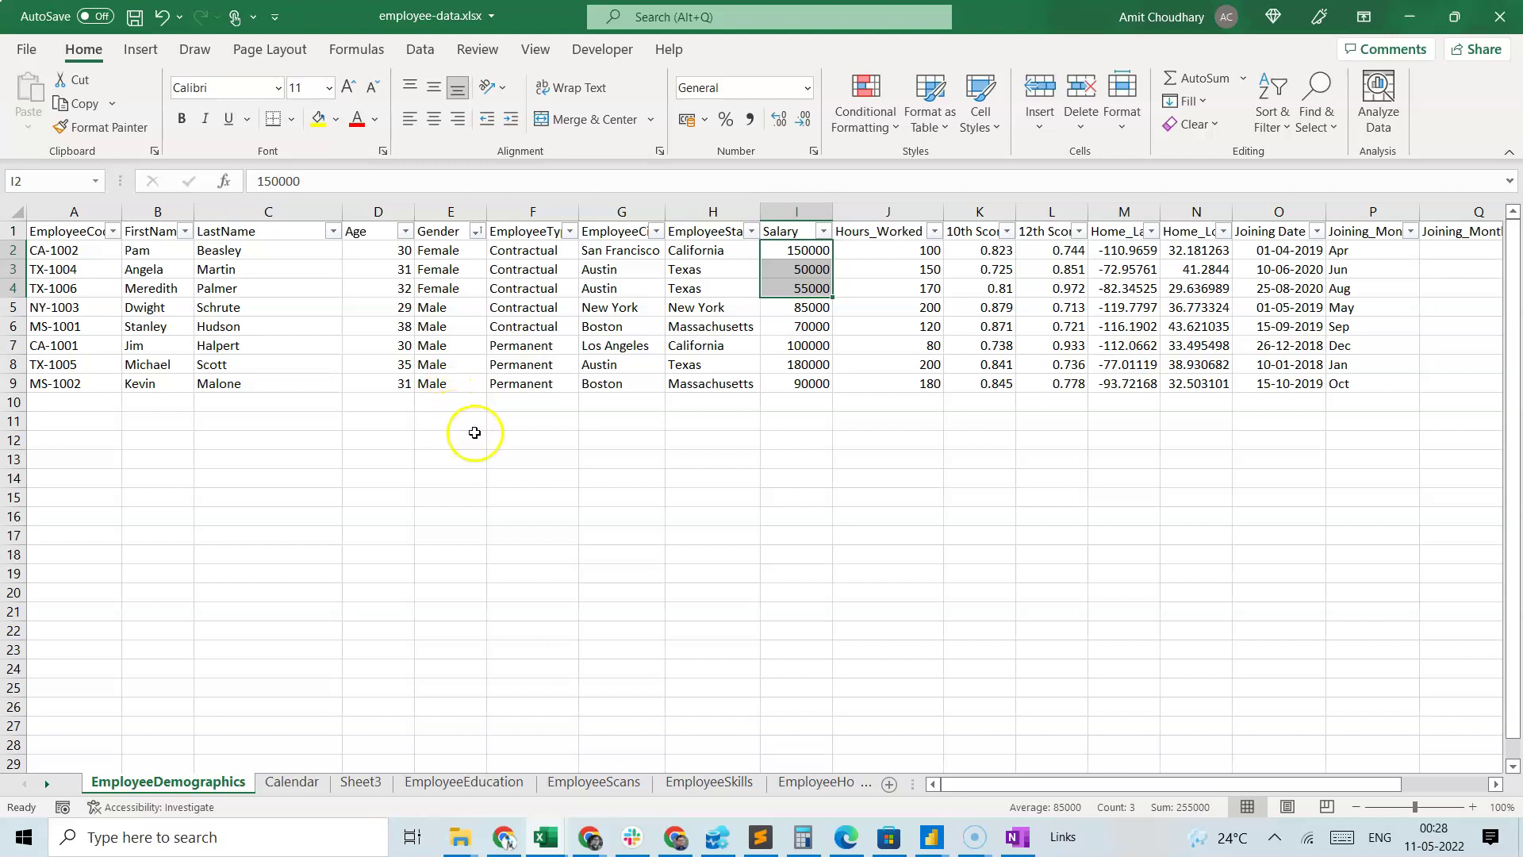
{"action": "left_click", "coordinate": [474, 432]}
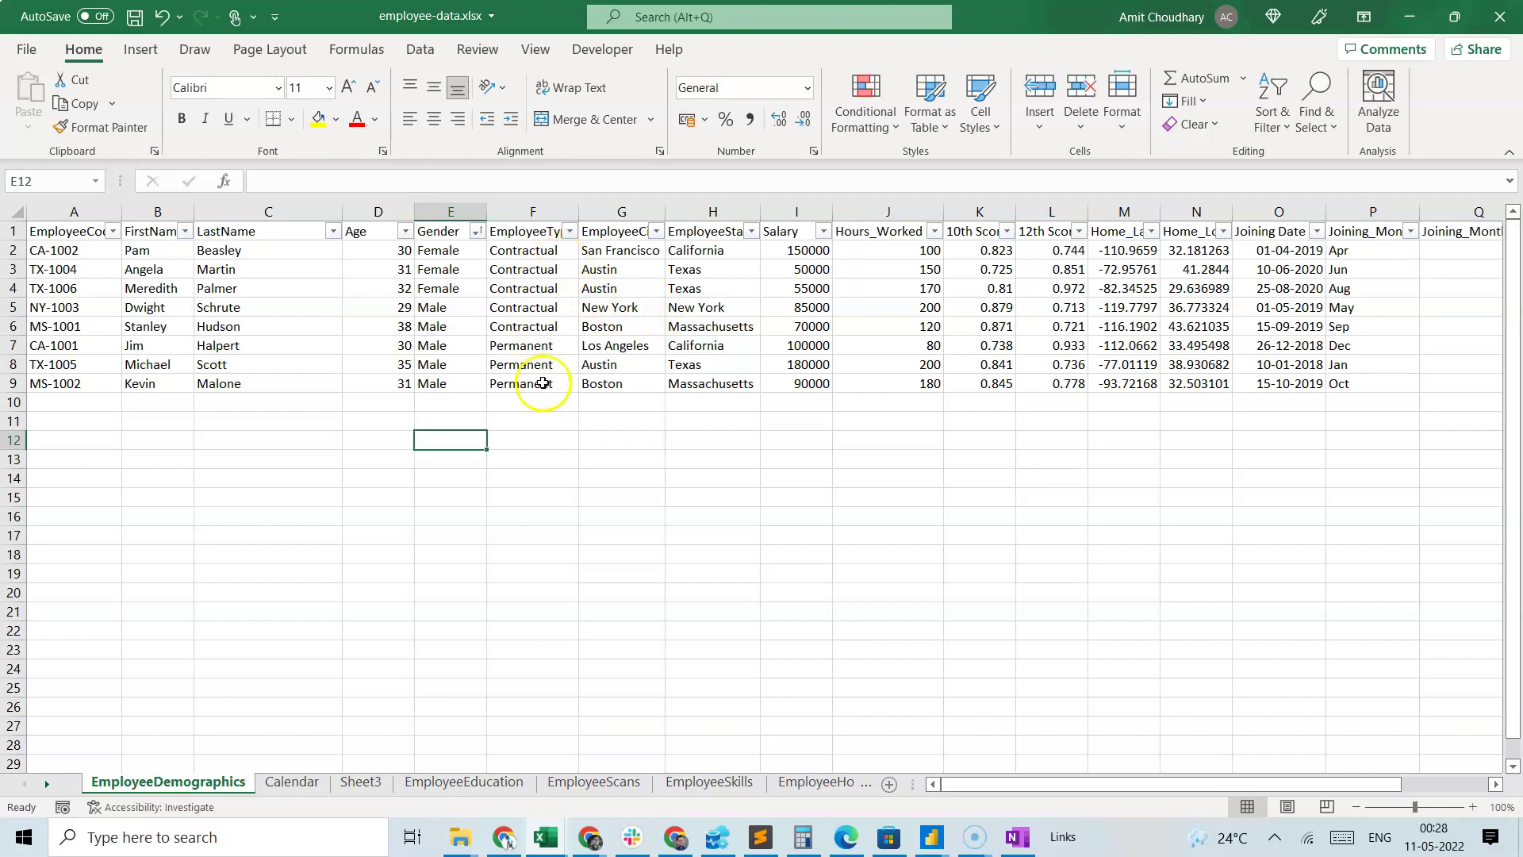
Select the Salary cells of the contractual and permanent employees separately to compare their average salaries
{"action": "left_click_drag", "start_coordinate": [802, 249], "coordinate": [797, 333]}
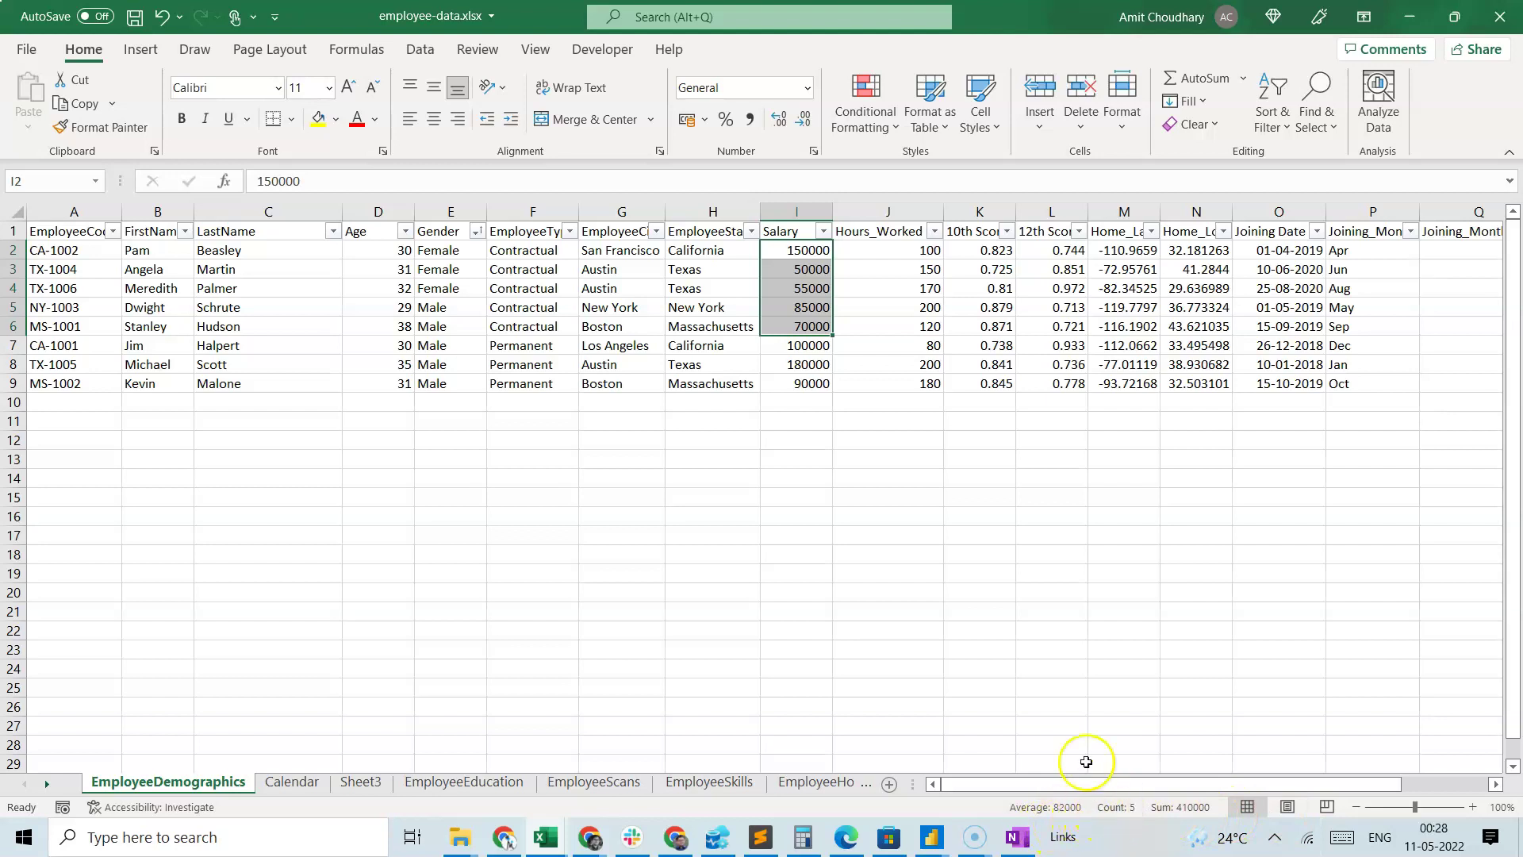
{"action": "left_click", "coordinate": [742, 479]}
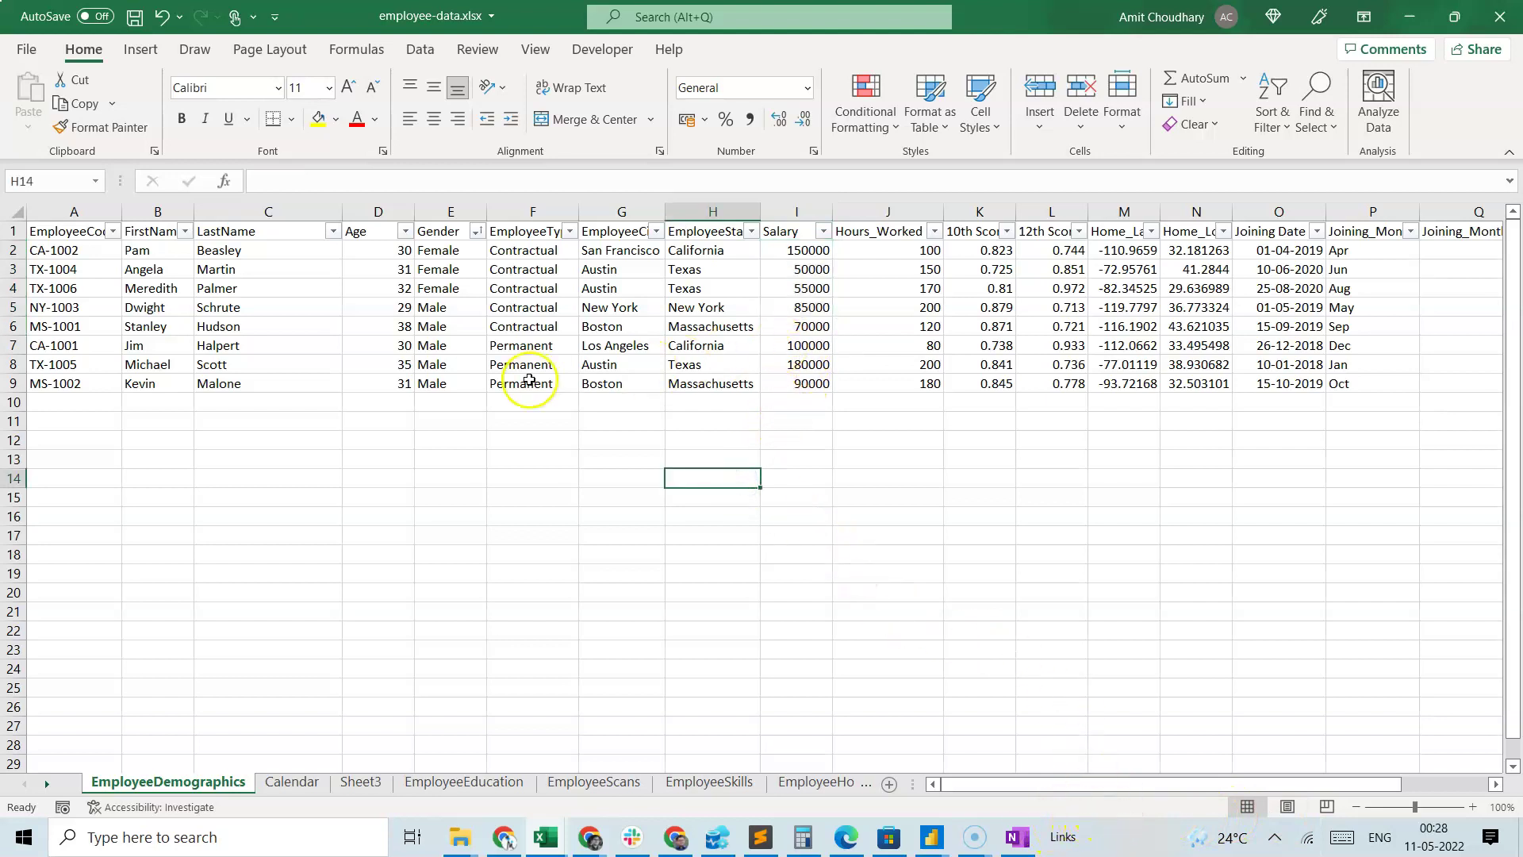
{"action": "left_click_drag", "start_coordinate": [786, 350], "coordinate": [798, 384]}
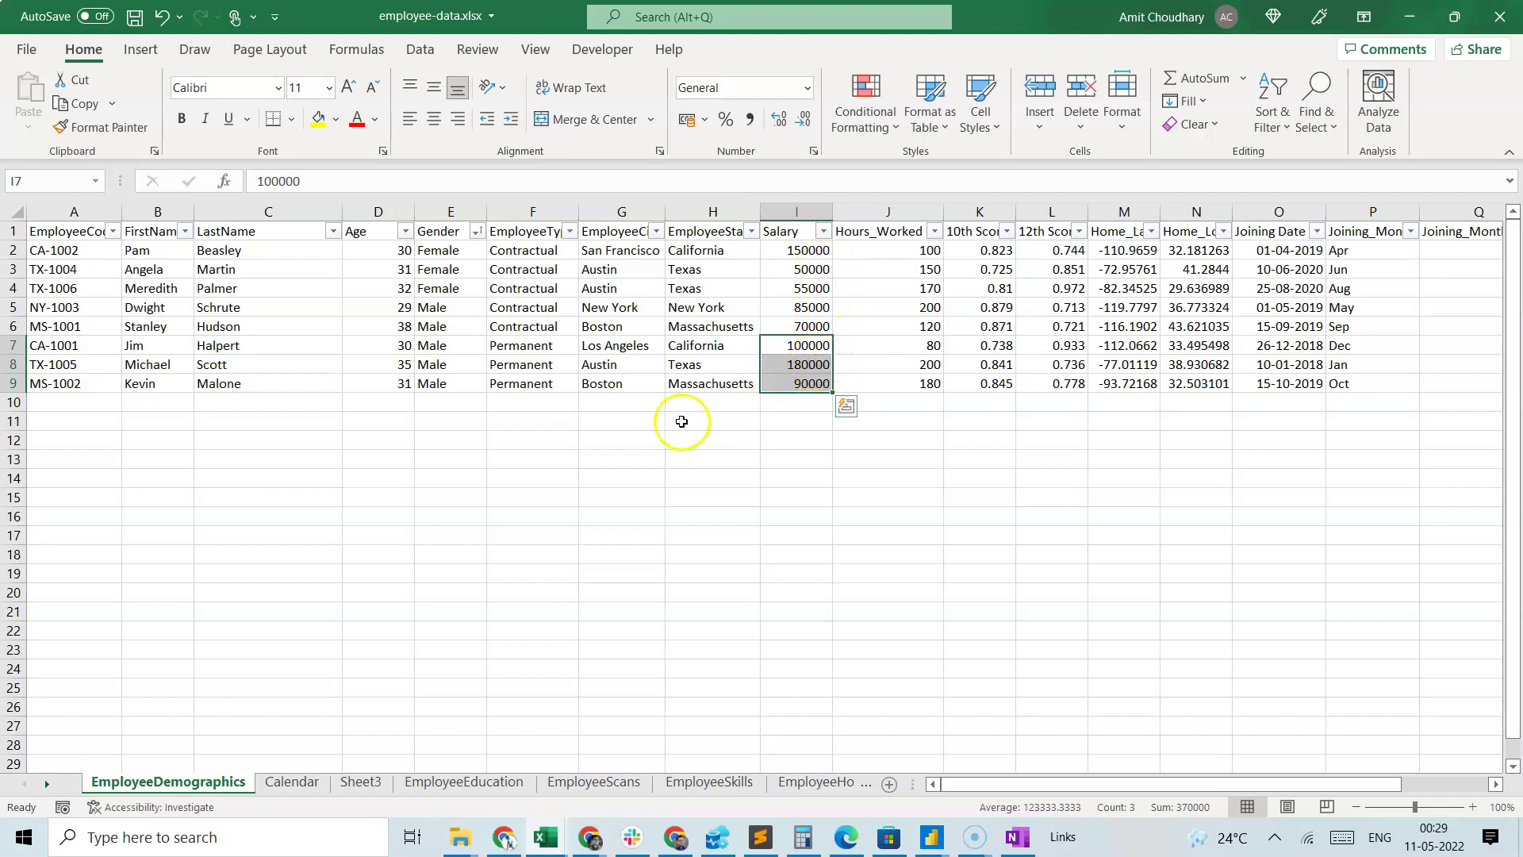
{"action": "left_click", "coordinate": [638, 440]}
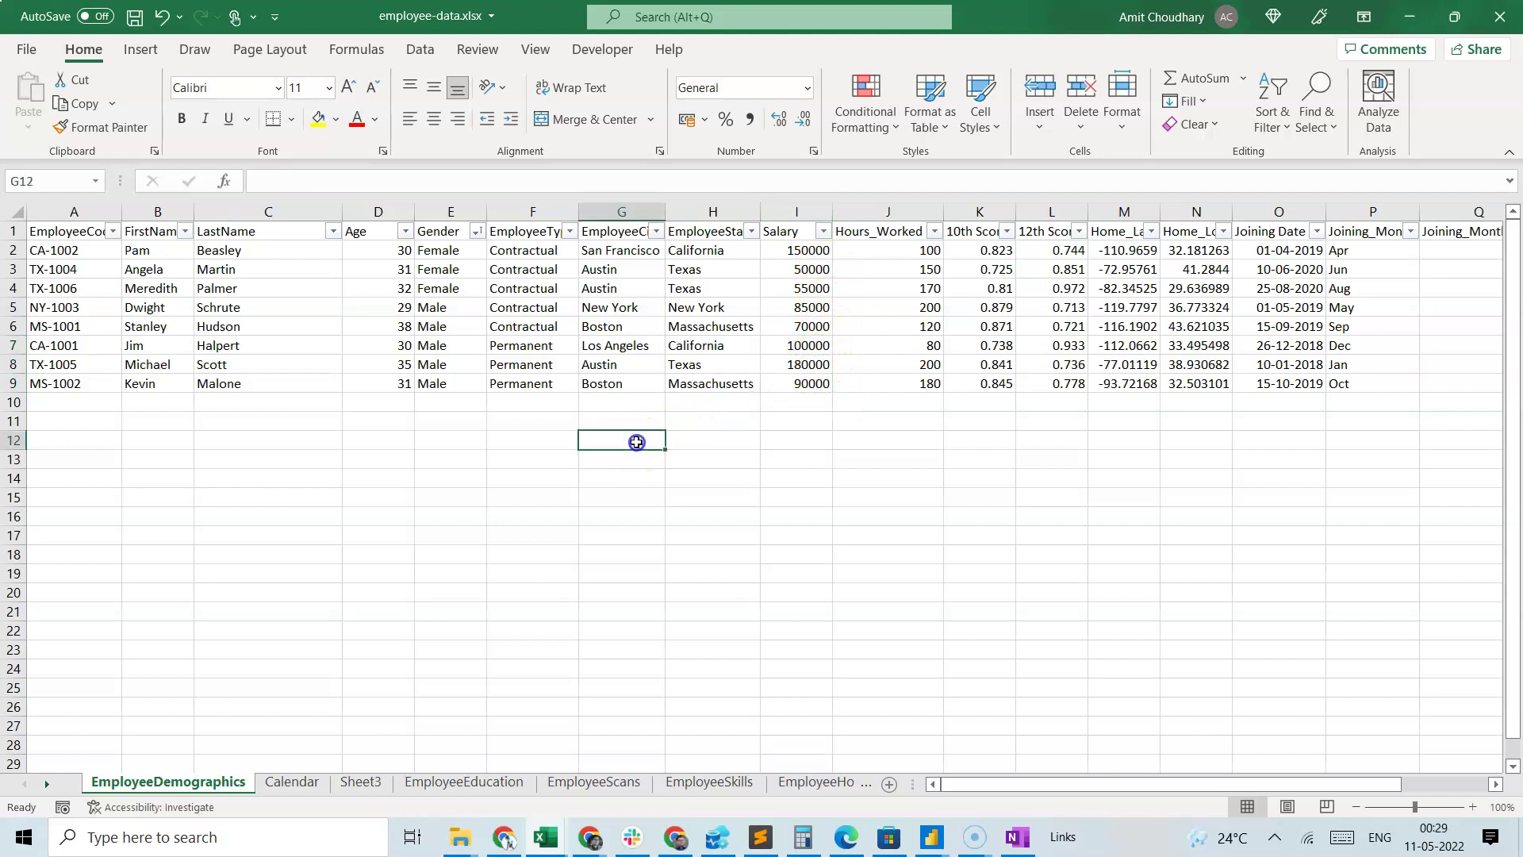
Sort the table by EmployeeState from A to Z and select each state's Salary cells to check their averages
{"action": "left_click", "coordinate": [750, 231]}
{"action": "left_click", "coordinate": [682, 257]}
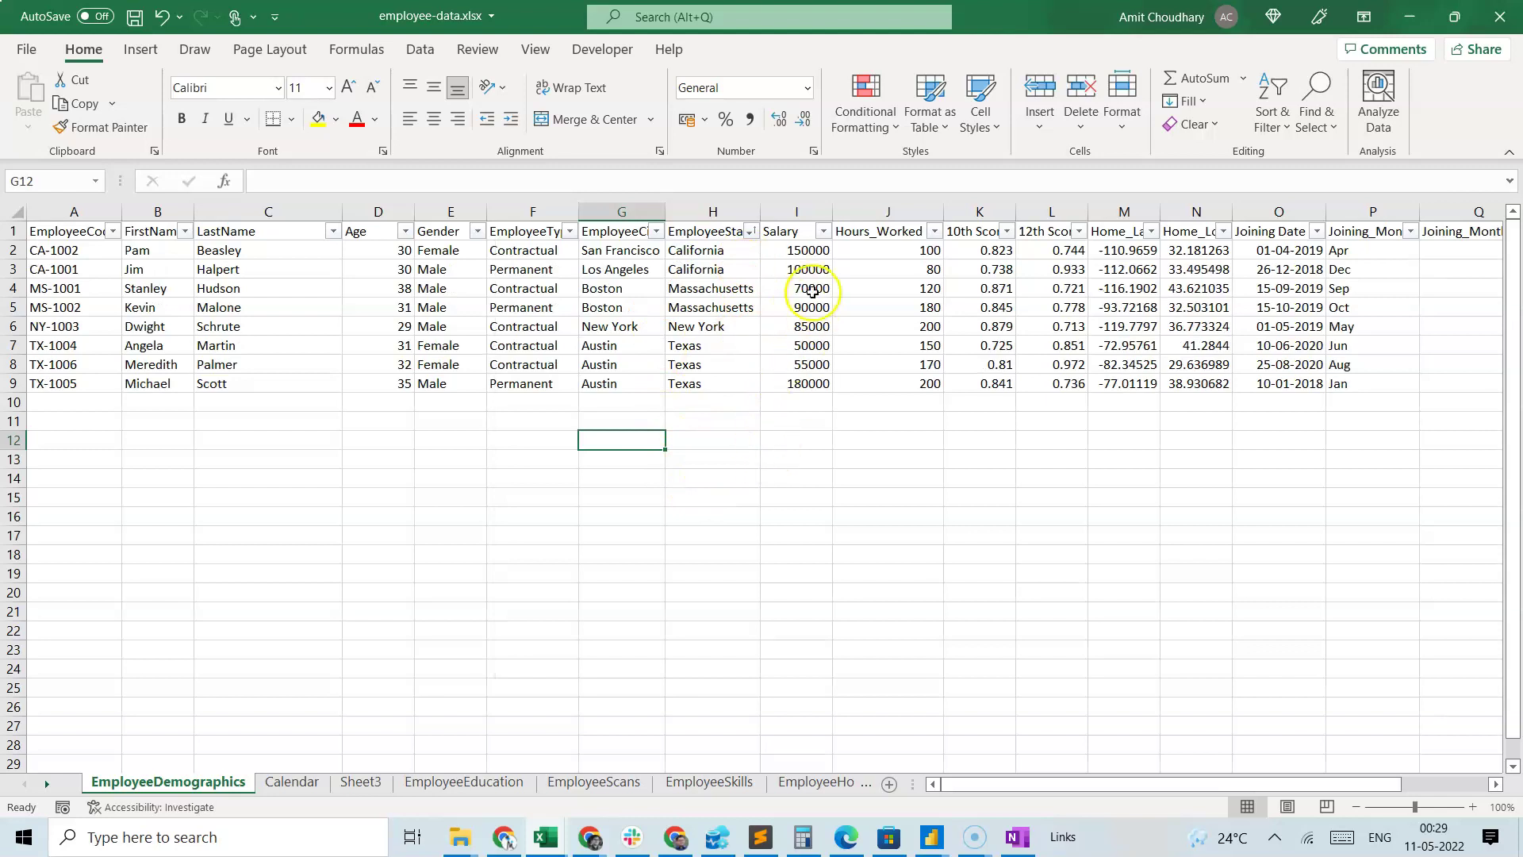
{"action": "left_click_drag", "start_coordinate": [802, 251], "coordinate": [803, 266]}
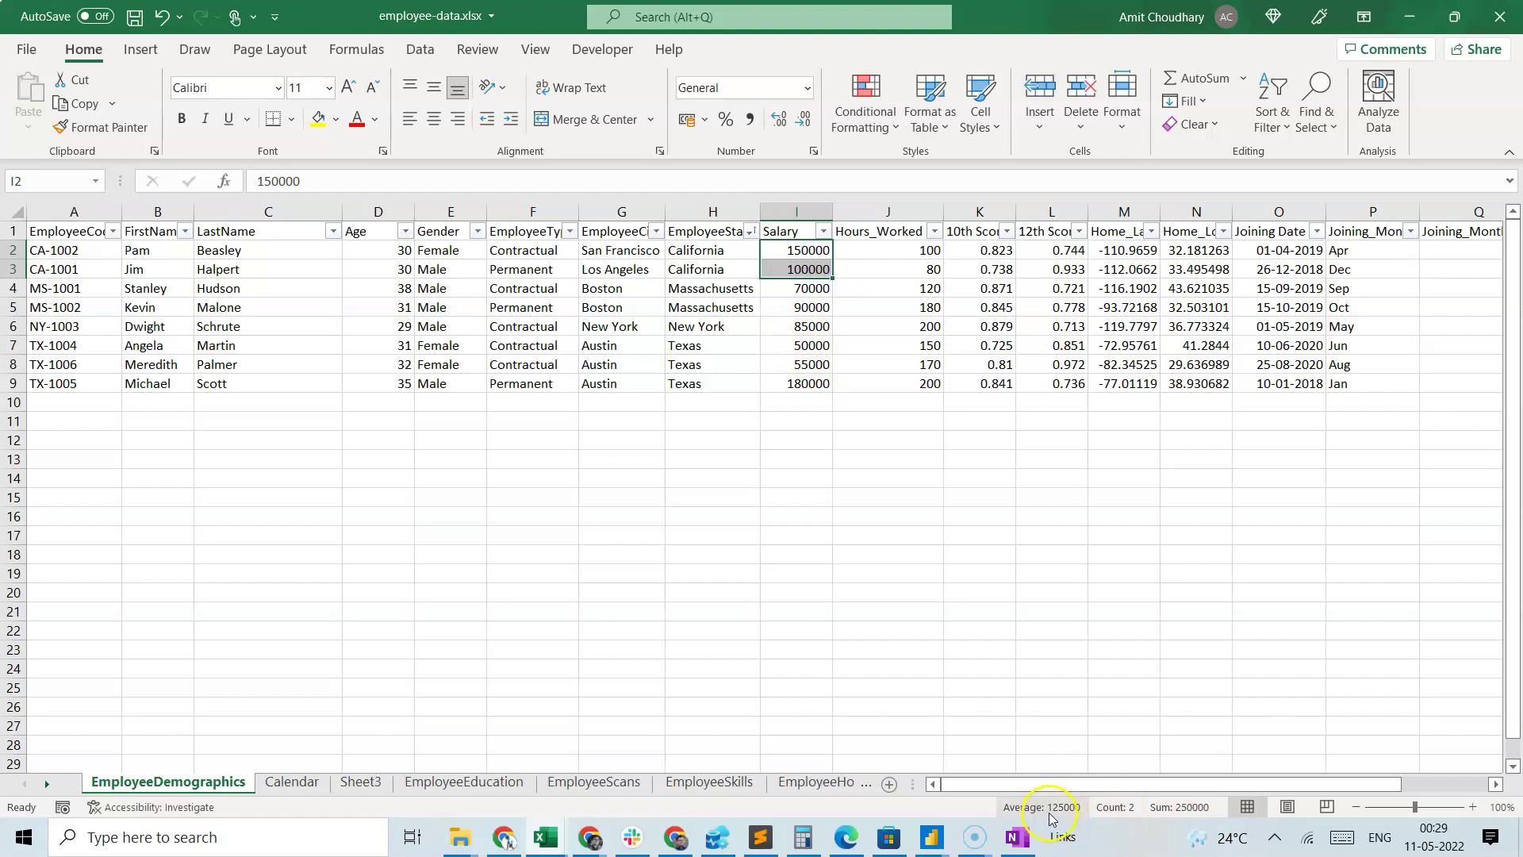
{"action": "left_click_drag", "start_coordinate": [803, 287], "coordinate": [793, 381]}
{"action": "left_click", "coordinate": [783, 323]}
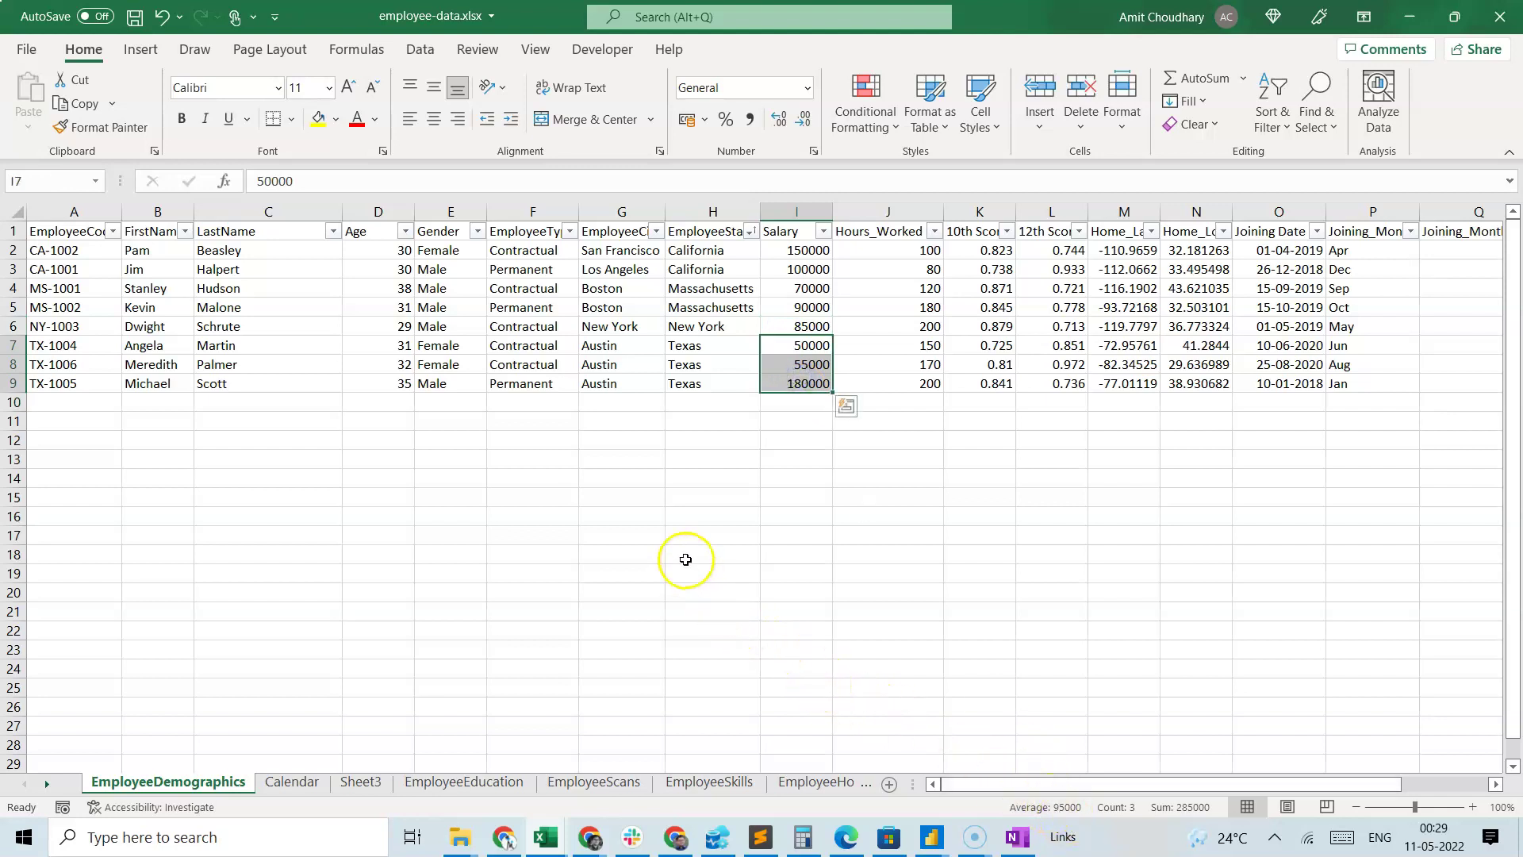
{"action": "left_click", "coordinate": [646, 516]}
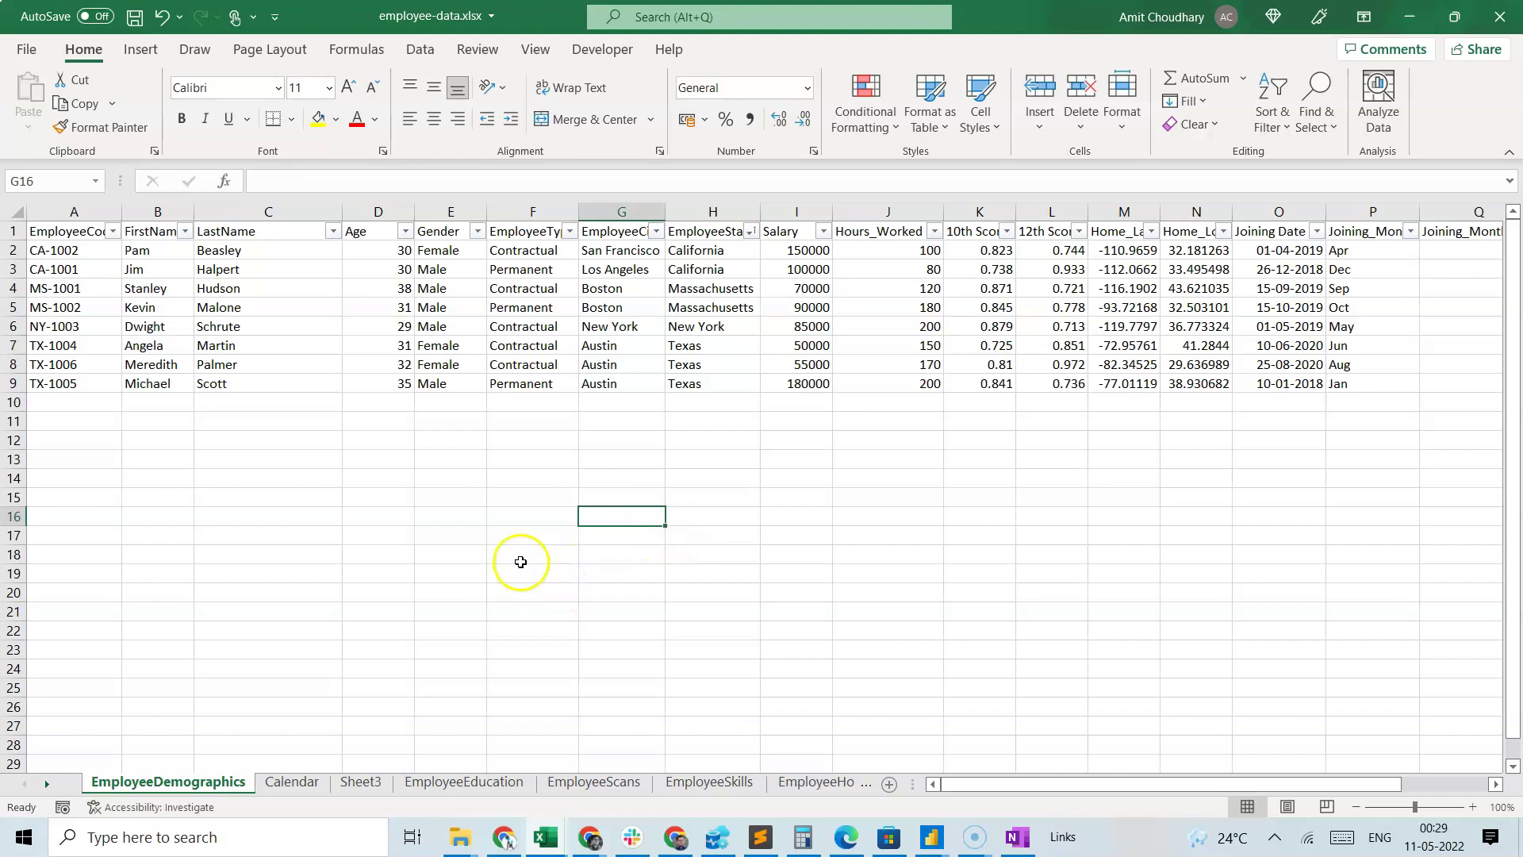
{"action": "left_click", "coordinate": [145, 24]}
{"action": "left_click", "coordinate": [141, 48]}
{"action": "left_click", "coordinate": [46, 129]}
{"action": "left_click", "coordinate": [43, 95]}
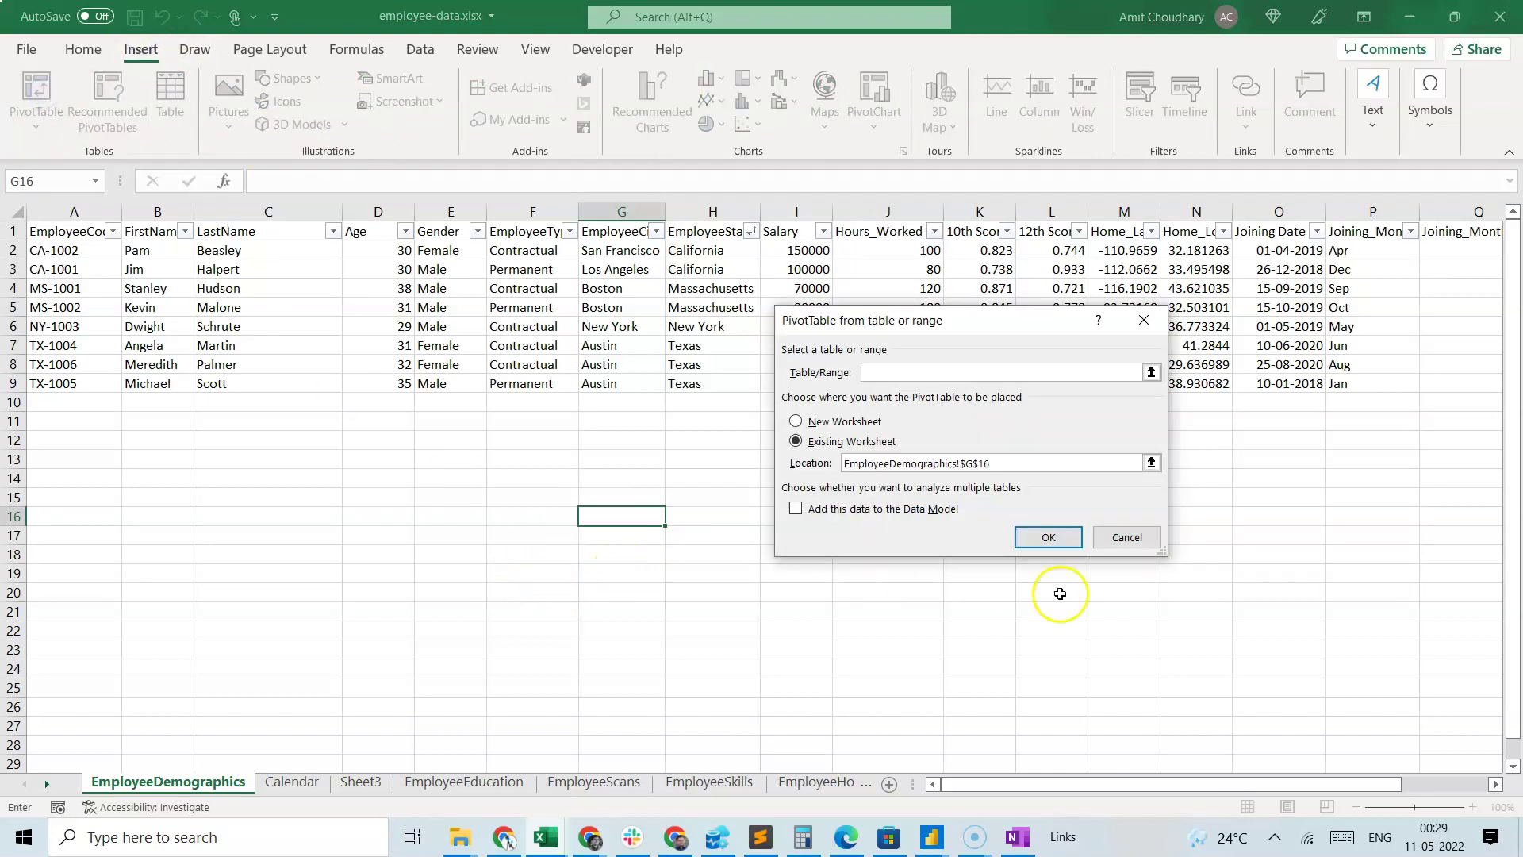
{"action": "left_click", "coordinate": [1039, 538]}
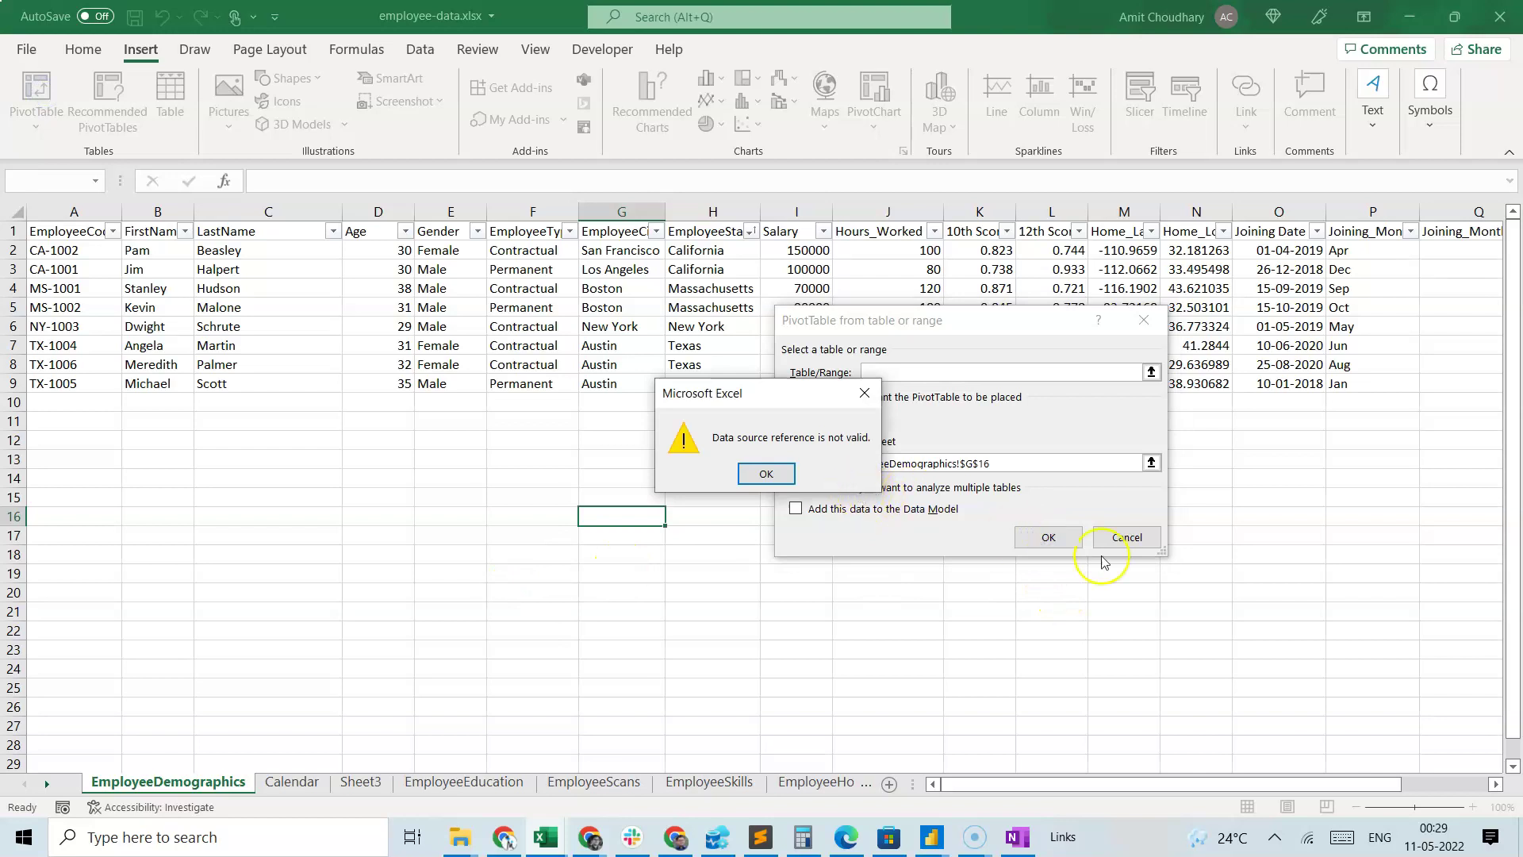
{"action": "left_click", "coordinate": [790, 473]}
{"action": "left_click", "coordinate": [1114, 536]}
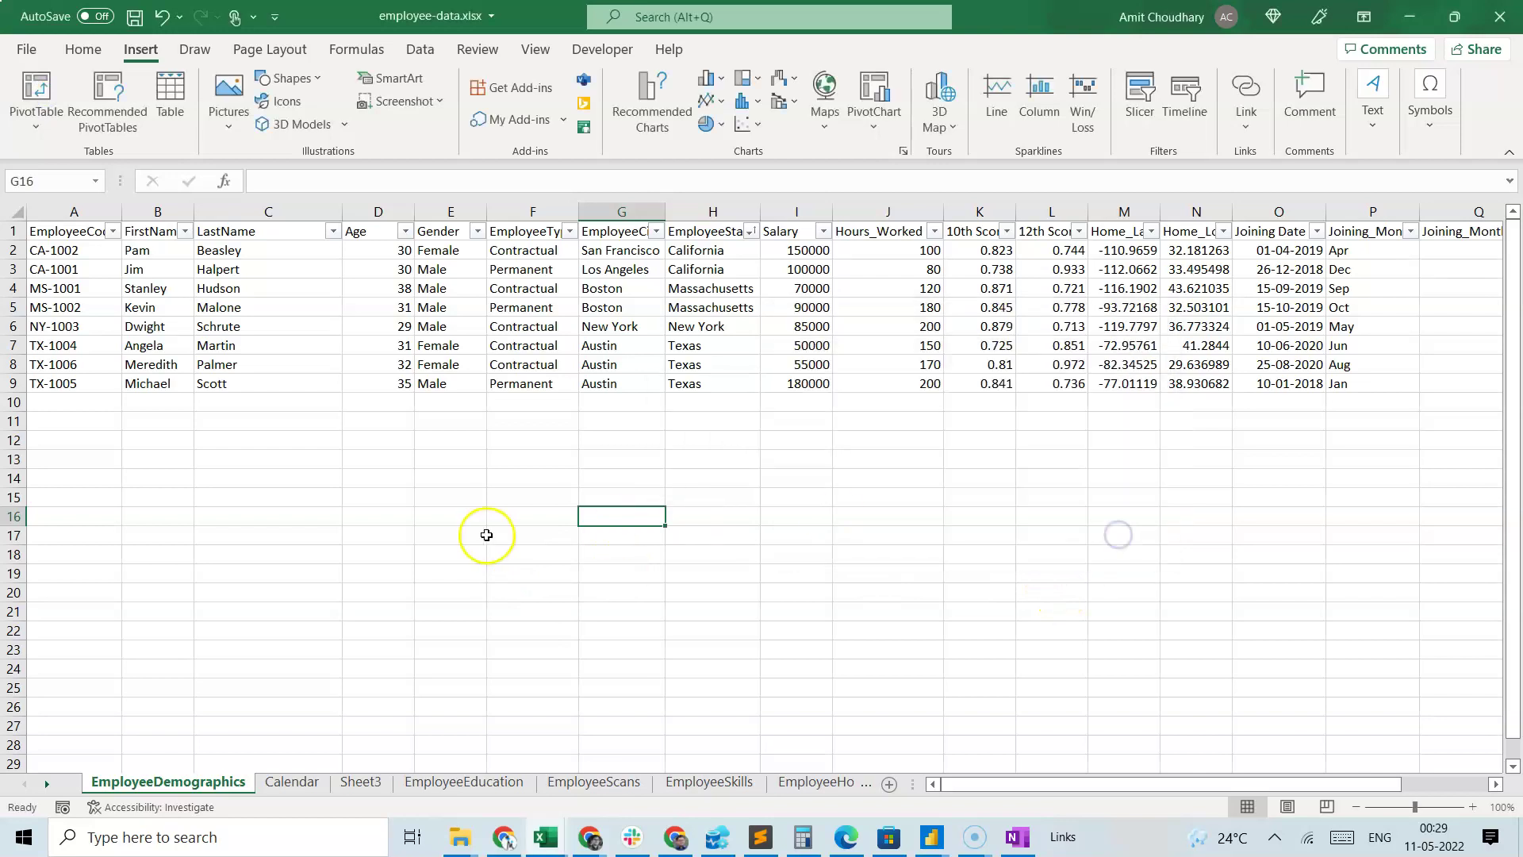
Select the entire EmployeeDemographics sheet and insert a PivotTable from it on a new worksheet
{"action": "left_click", "coordinate": [486, 535]}
{"action": "left_click", "coordinate": [17, 214]}
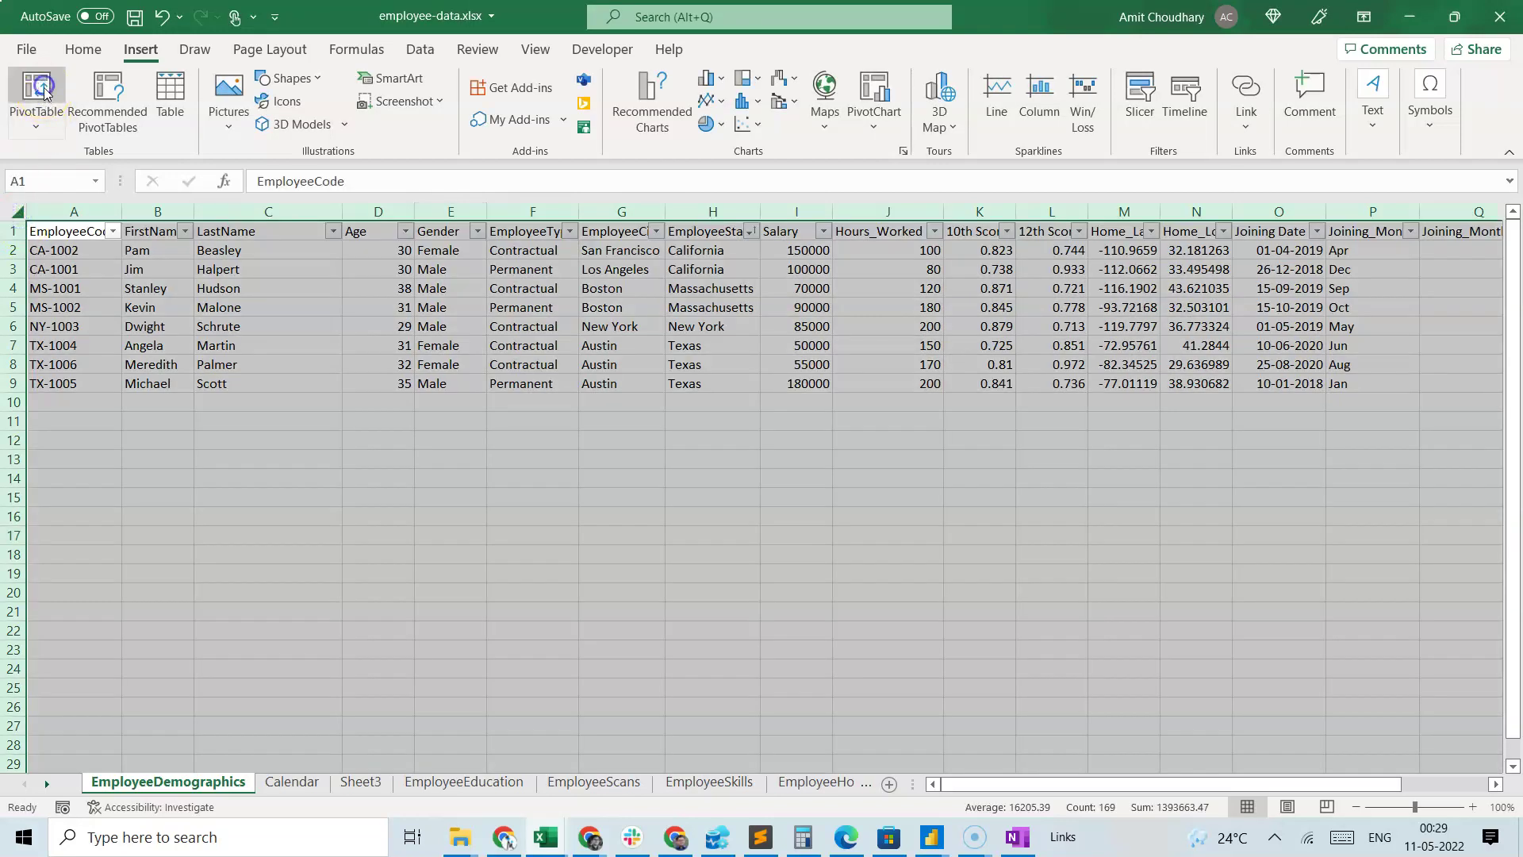
{"action": "left_click", "coordinate": [35, 96]}
{"action": "left_click", "coordinate": [1021, 538]}
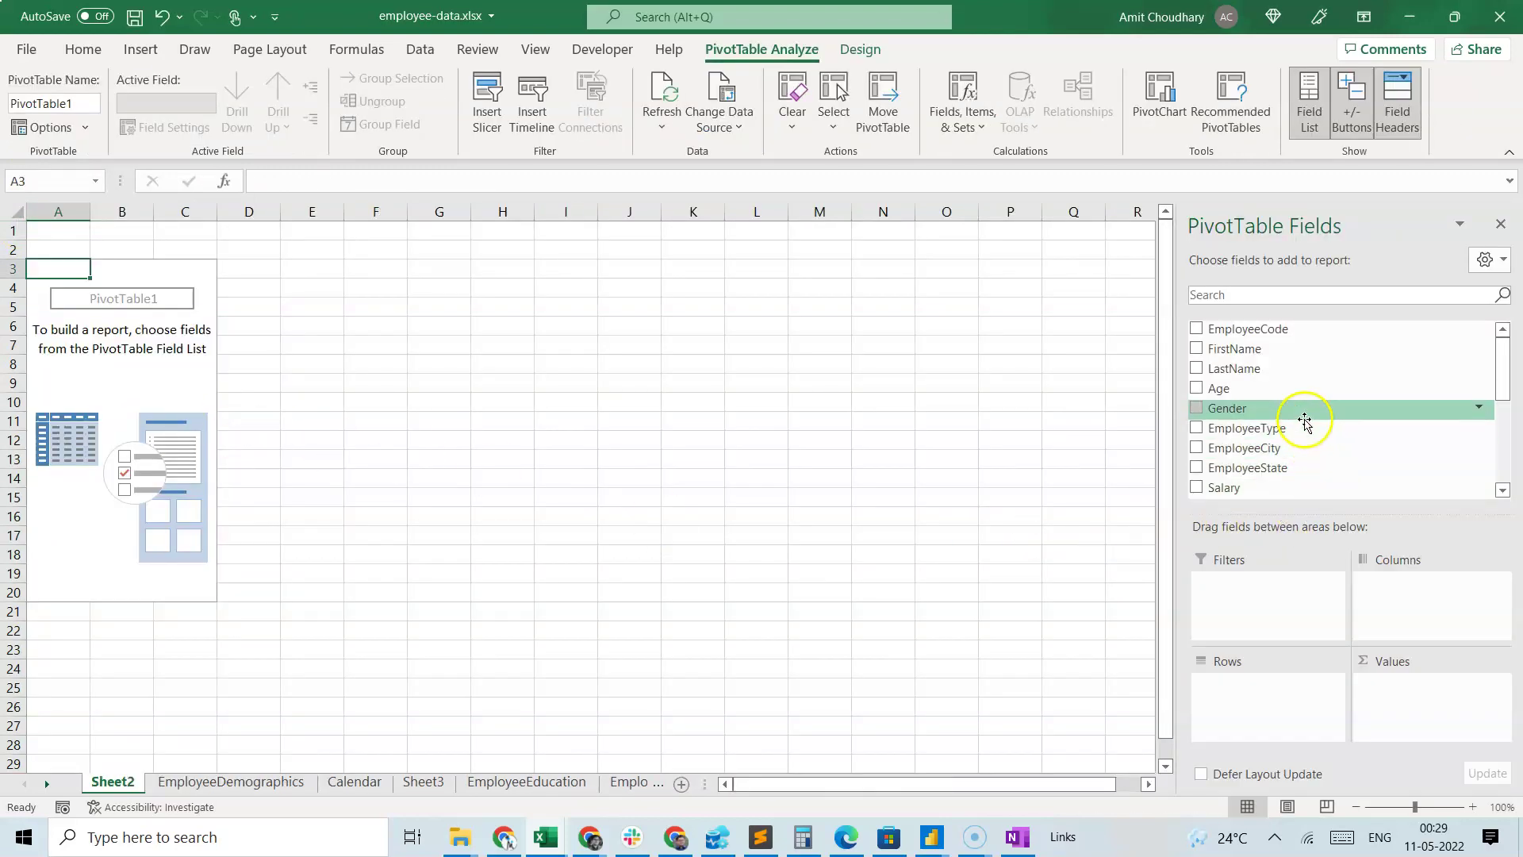
Build the PivotTable with Gender as rows and Salary as values, summarized by Average
{"action": "left_click_drag", "start_coordinate": [1272, 408], "coordinate": [1269, 721]}
{"action": "left_click_drag", "start_coordinate": [1237, 486], "coordinate": [1402, 717]}
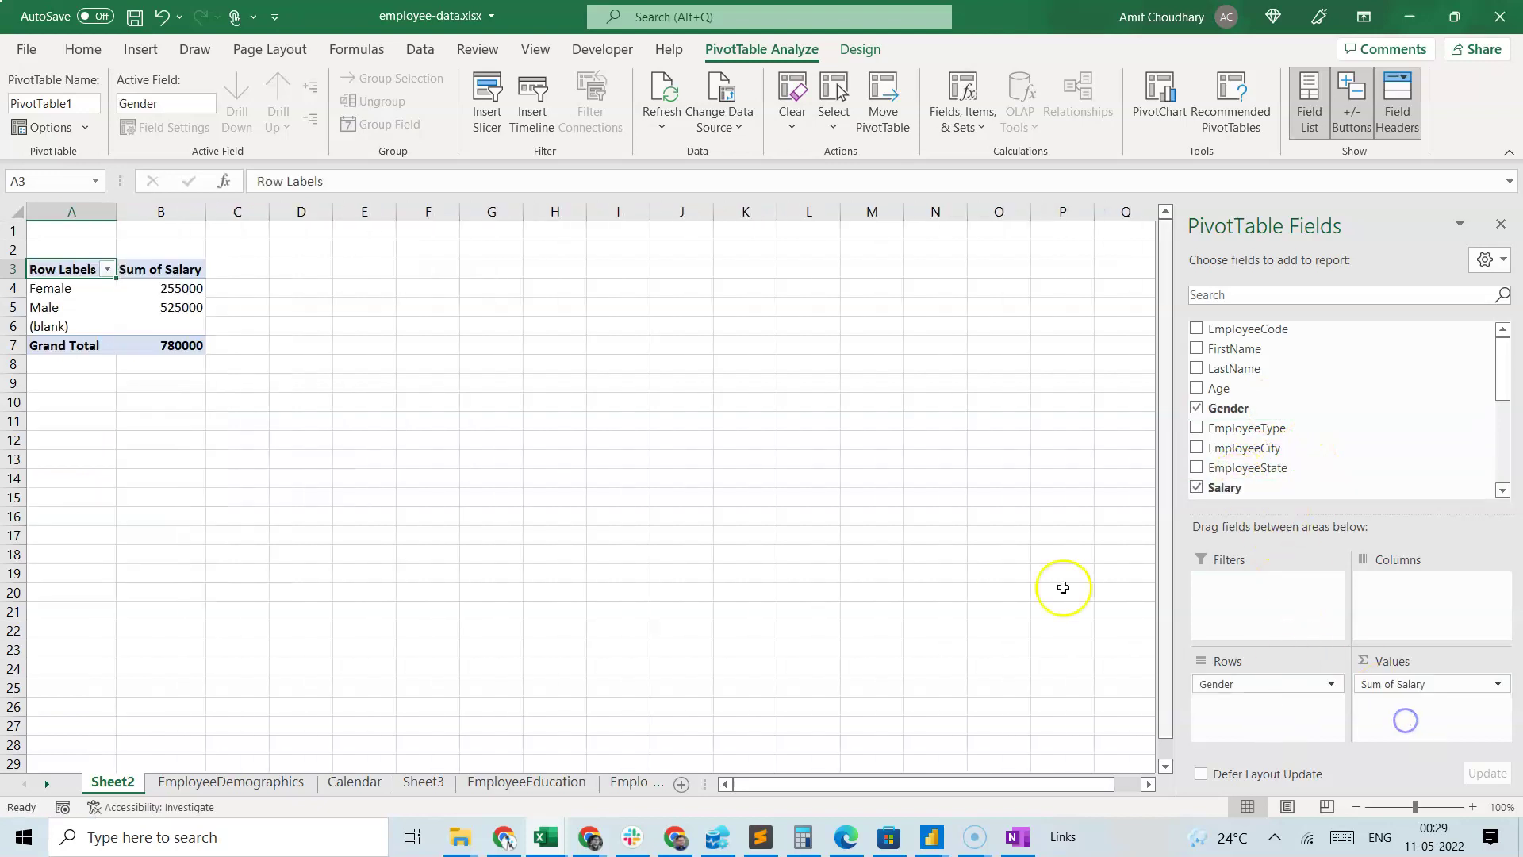
{"action": "left_click", "coordinate": [169, 289]}
{"action": "right_click", "coordinate": [169, 289]}
{"action": "mouse_move", "coordinate": [341, 485]}
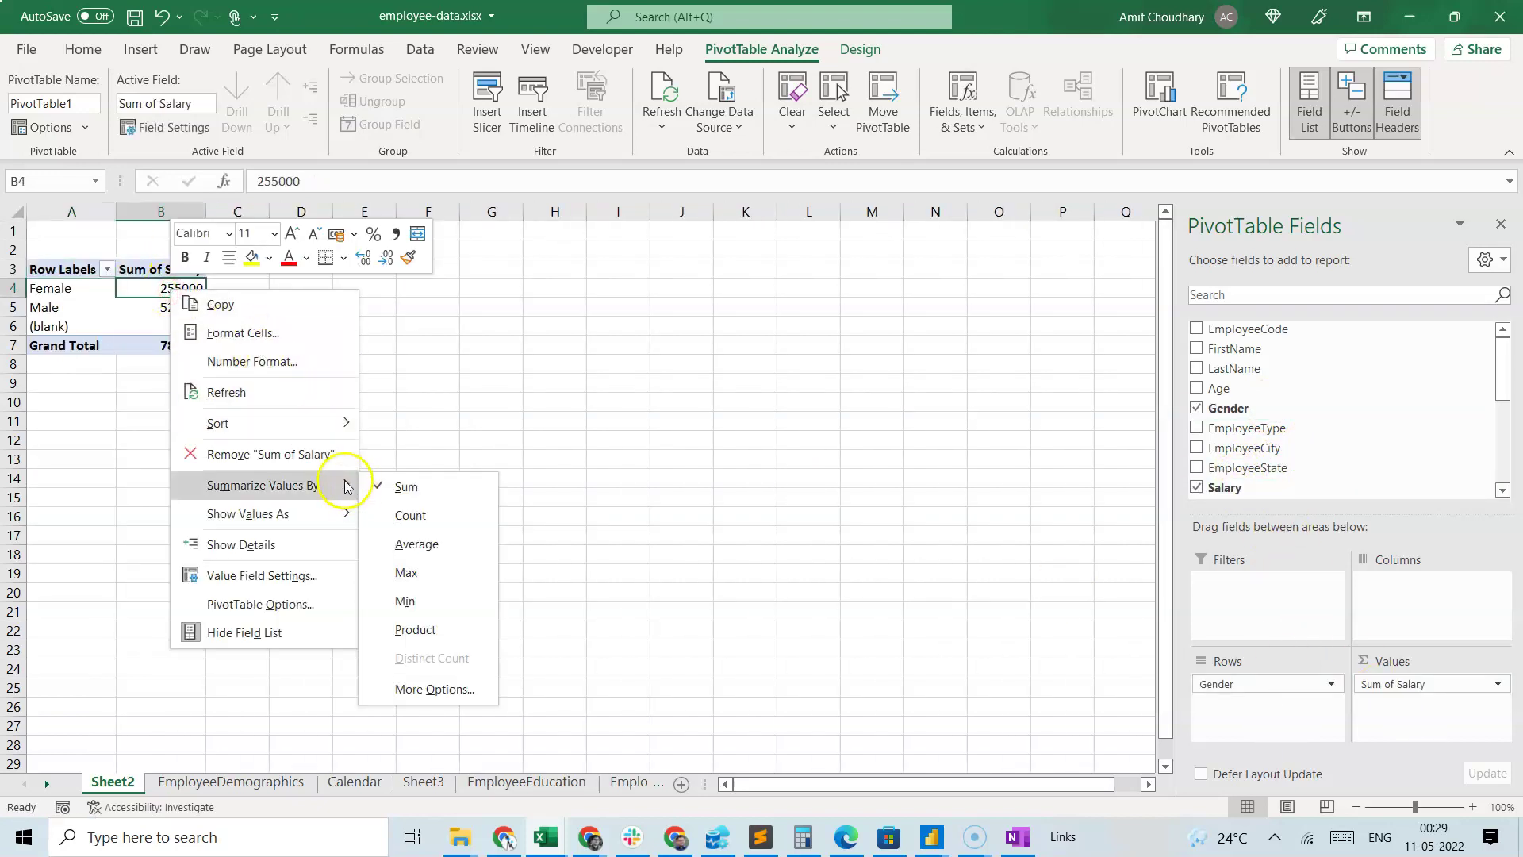
{"action": "left_click", "coordinate": [409, 544]}
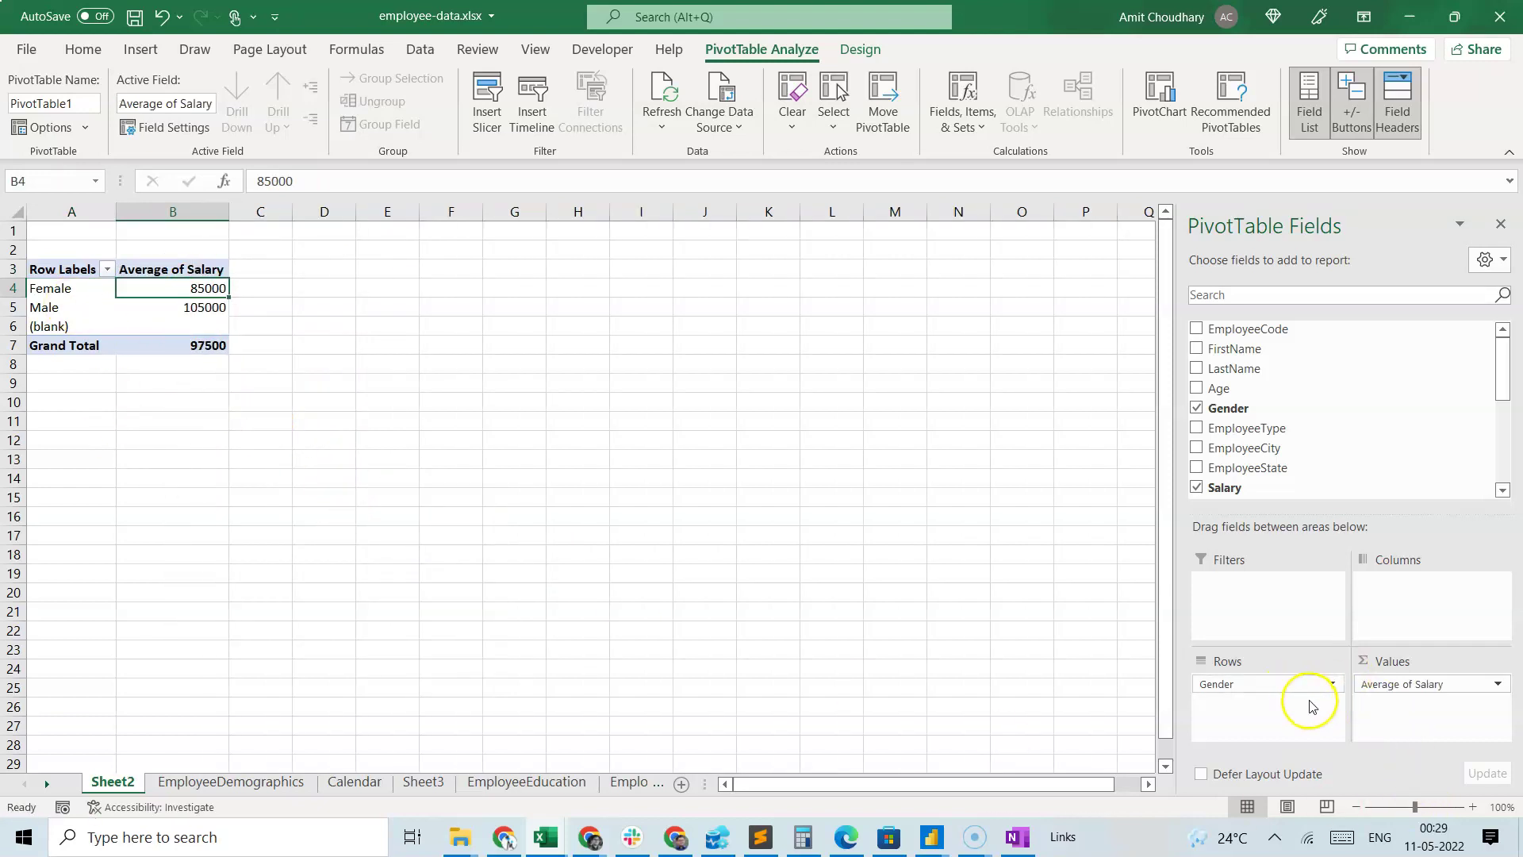
Replace the PivotTable's Gender row field with EmployeeType, and then replace that with EmployeeState
{"action": "left_click", "coordinate": [1330, 687]}
{"action": "left_click_drag", "start_coordinate": [1330, 687], "coordinate": [976, 551]}
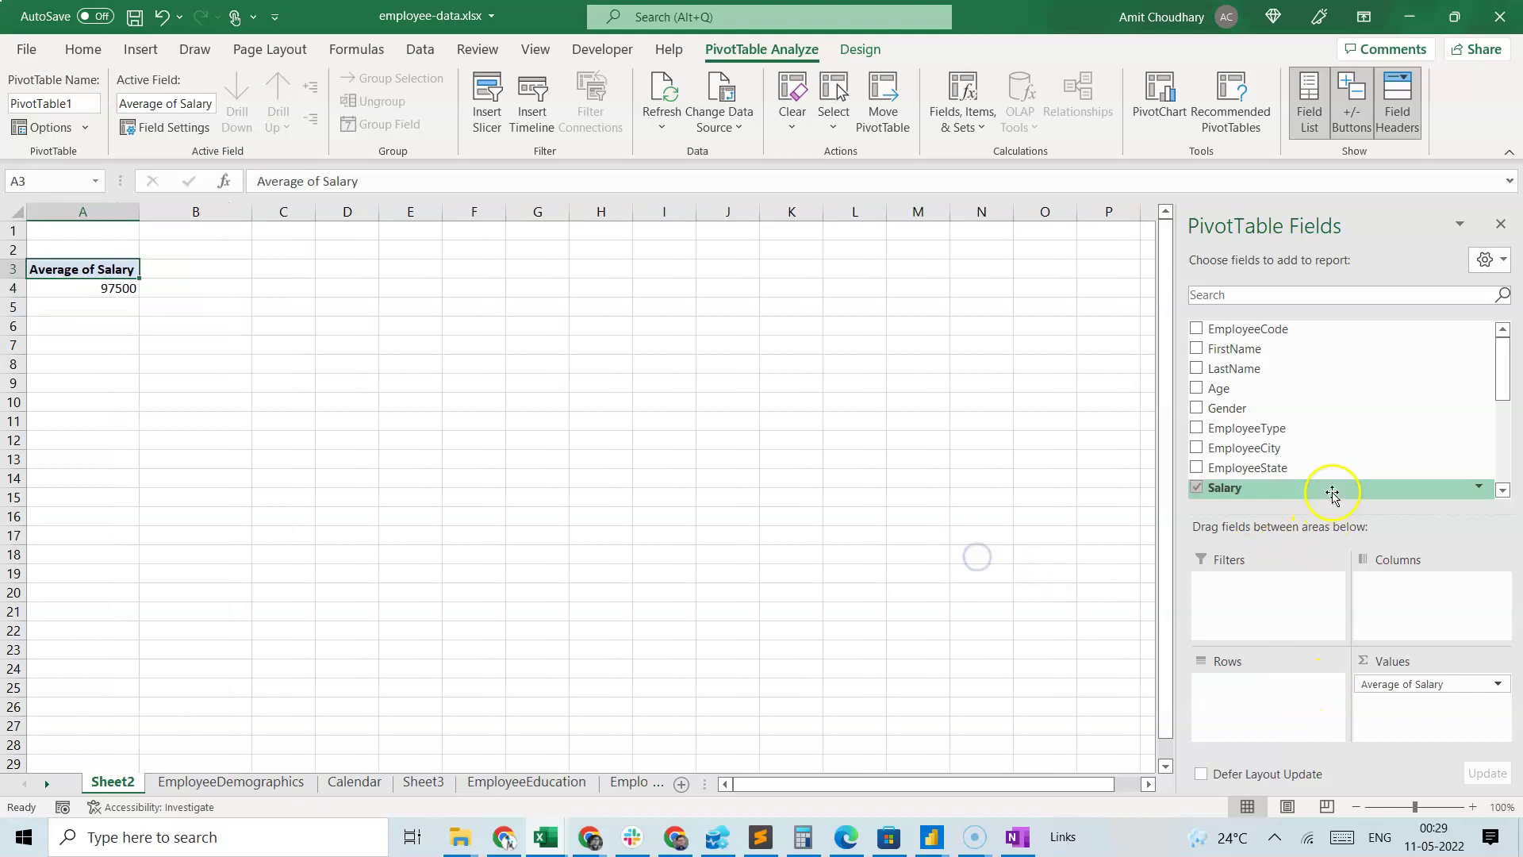
{"action": "left_click_drag", "start_coordinate": [1247, 428], "coordinate": [1274, 700]}
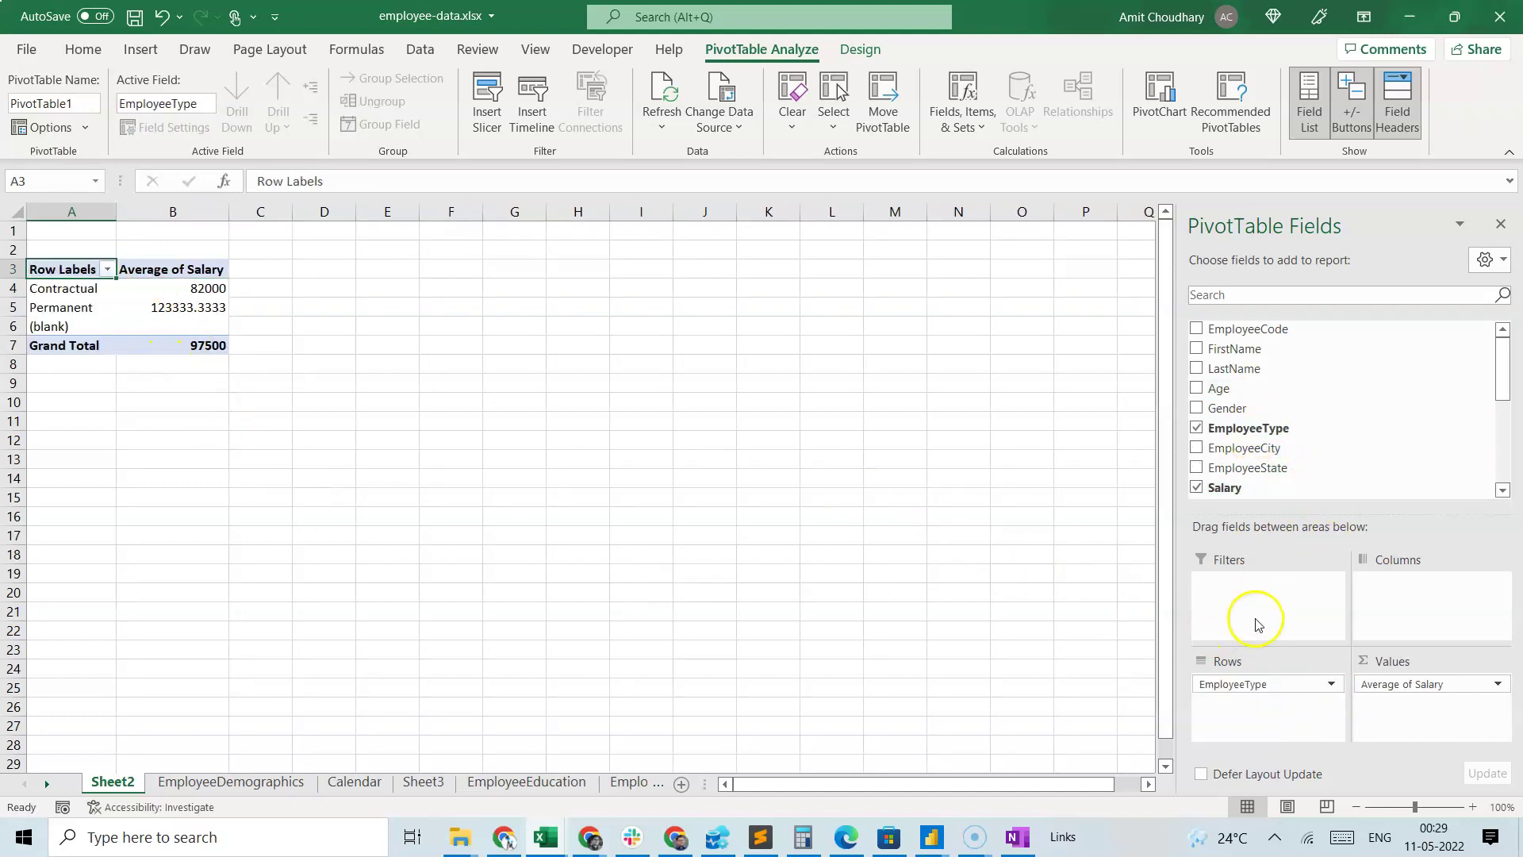
{"action": "left_click", "coordinate": [1257, 684]}
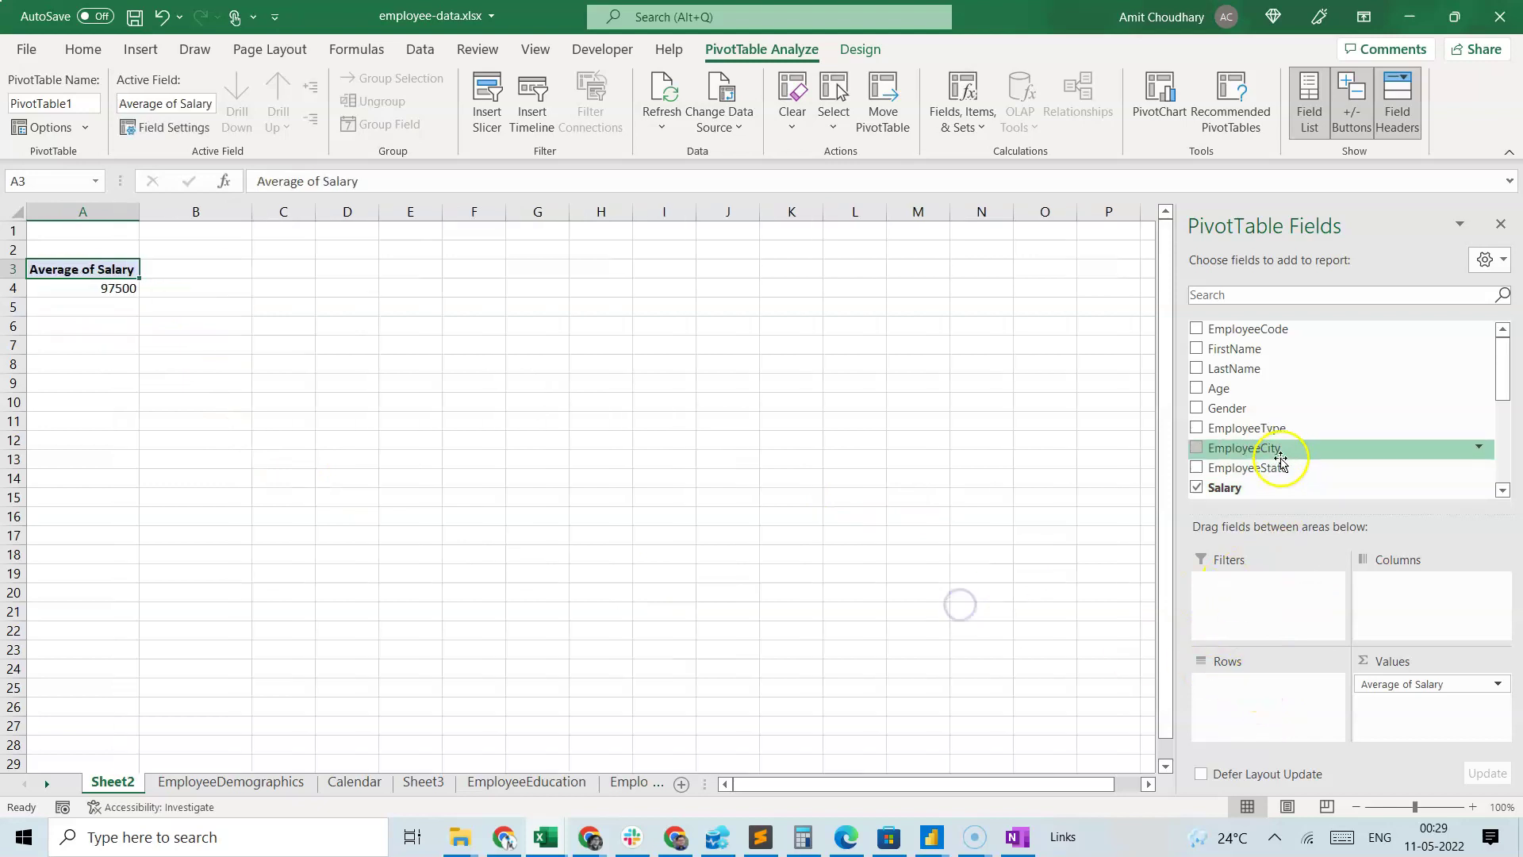
{"action": "left_click_drag", "start_coordinate": [1288, 468], "coordinate": [1305, 706]}
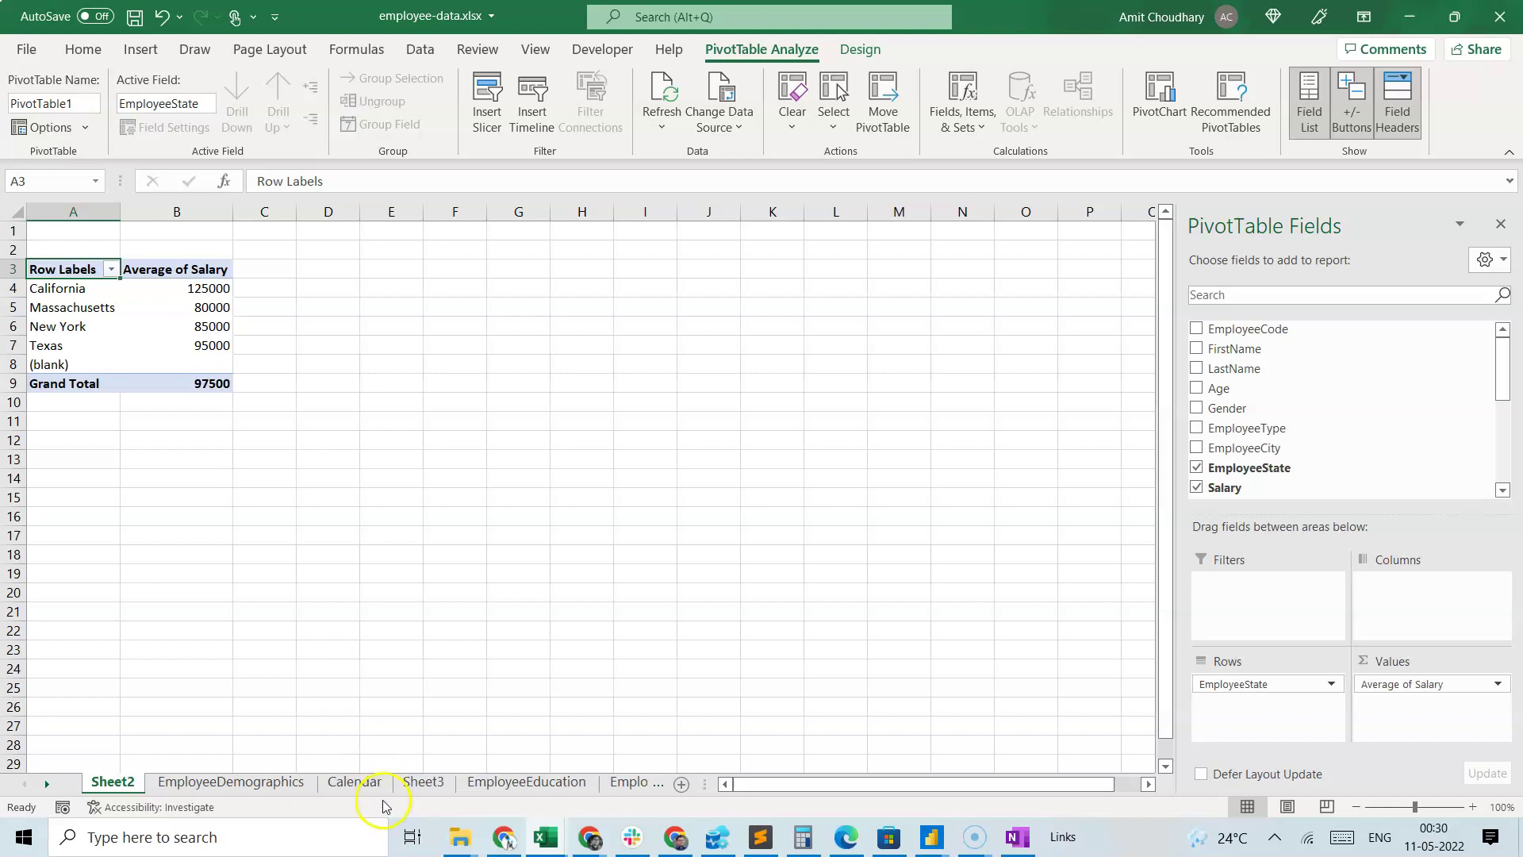
Return to the EmployeeDemographics sheet and examine the EmployeeState and Salary values of the California rows
{"action": "left_click", "coordinate": [254, 785]}
{"action": "left_click", "coordinate": [679, 302]}
{"action": "left_click_drag", "start_coordinate": [728, 251], "coordinate": [729, 270]}
{"action": "key", "text": "Right"}
{"action": "key", "text": "Right"}
{"action": "key", "text": "Left"}
{"action": "key", "text": "Left"}
{"action": "key", "text": "Left"}
{"action": "key", "text": "Right"}
{"action": "key", "text": "Right"}
{"action": "key", "text": "Right"}
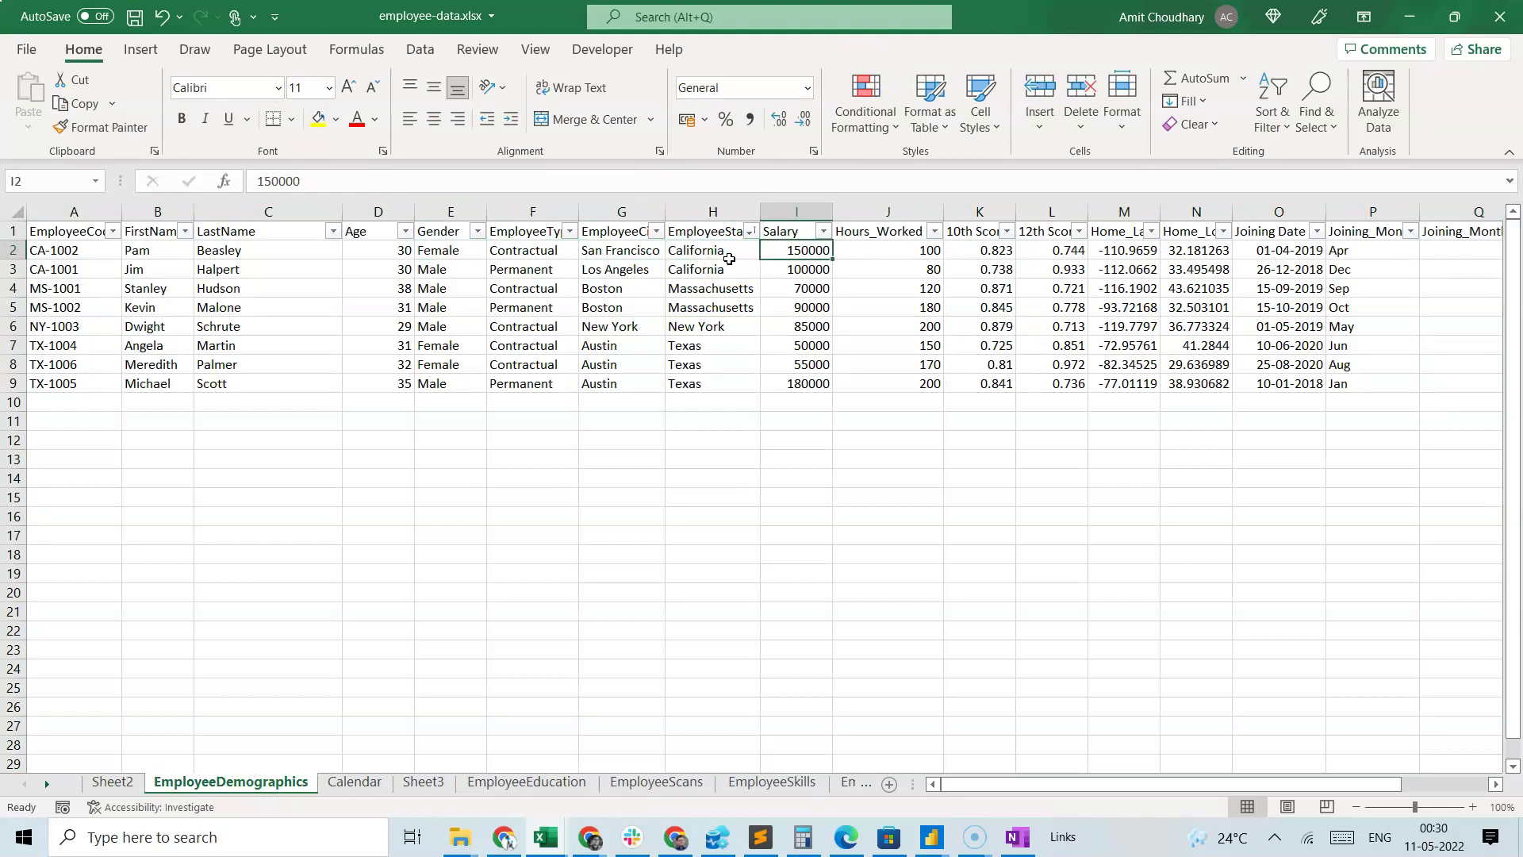
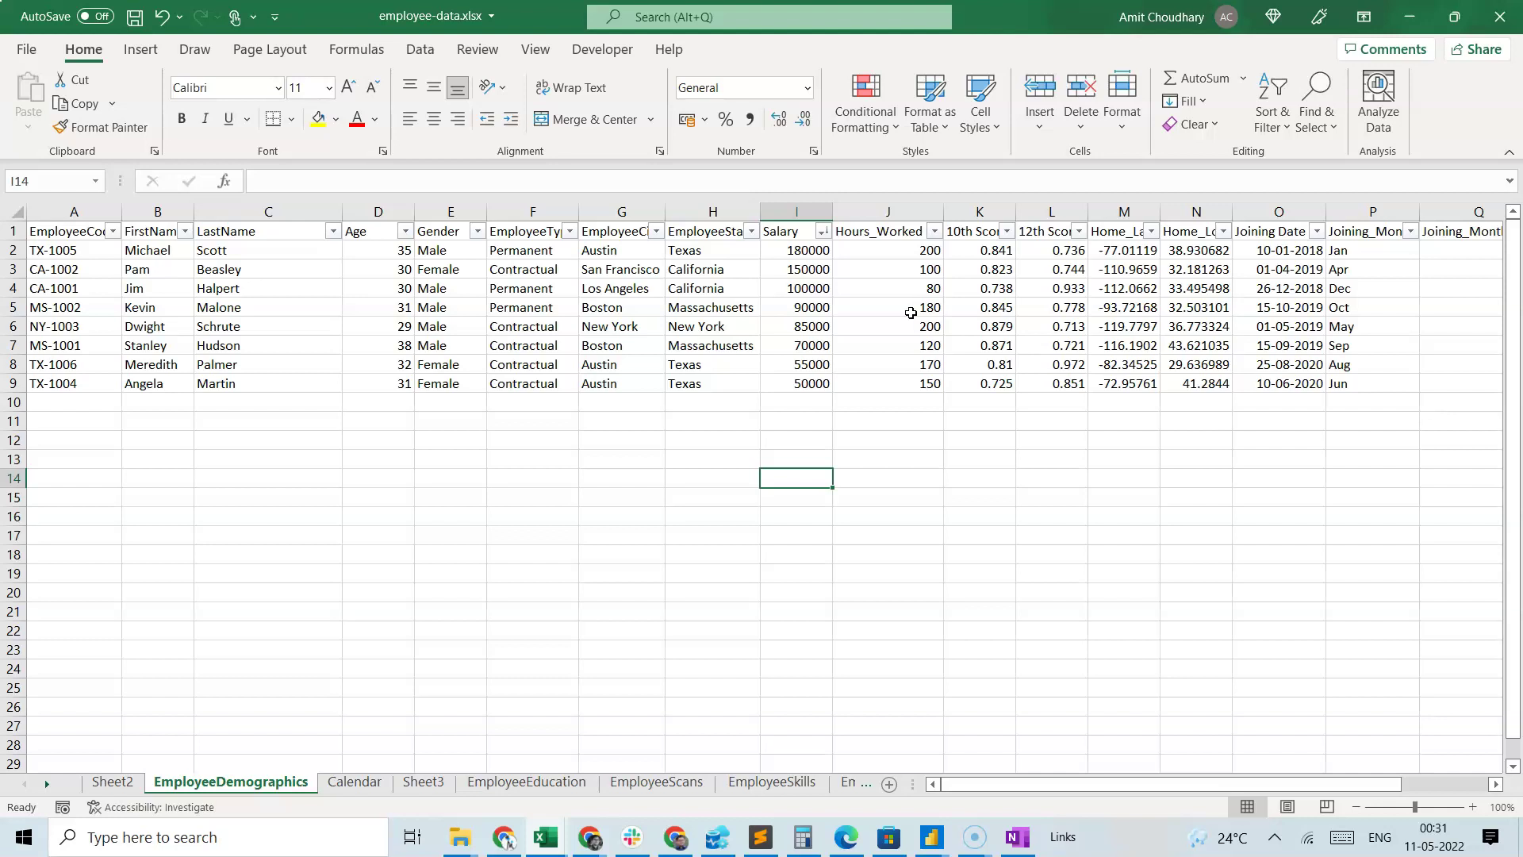
Insert a blank column before the 10th Score column on the EmployeeDemographics sheet
{"action": "left_click", "coordinate": [825, 383]}
{"action": "left_click", "coordinate": [866, 379]}
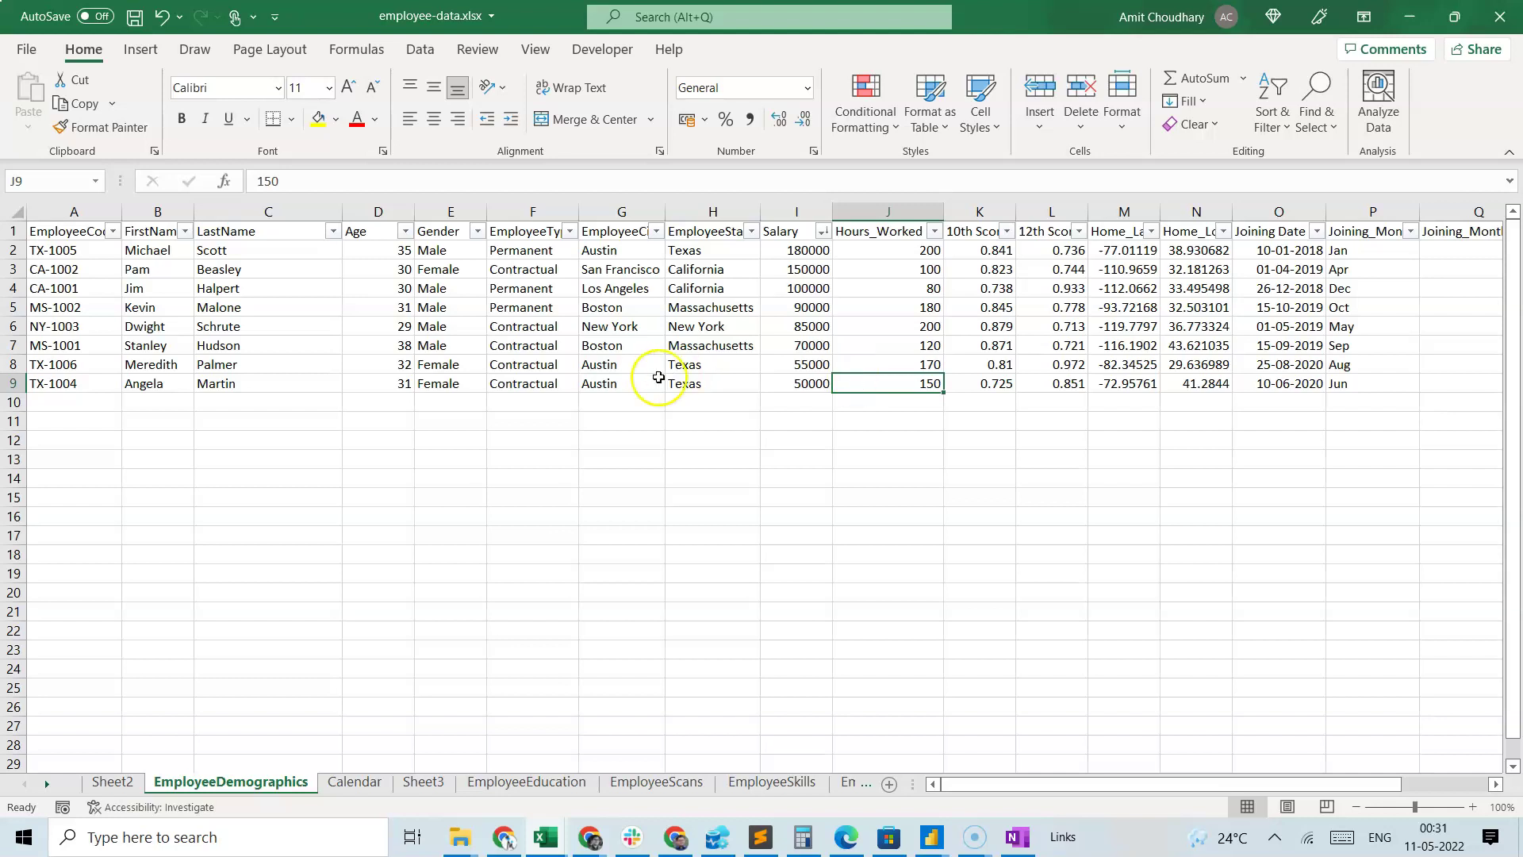
{"action": "left_click", "coordinate": [586, 434]}
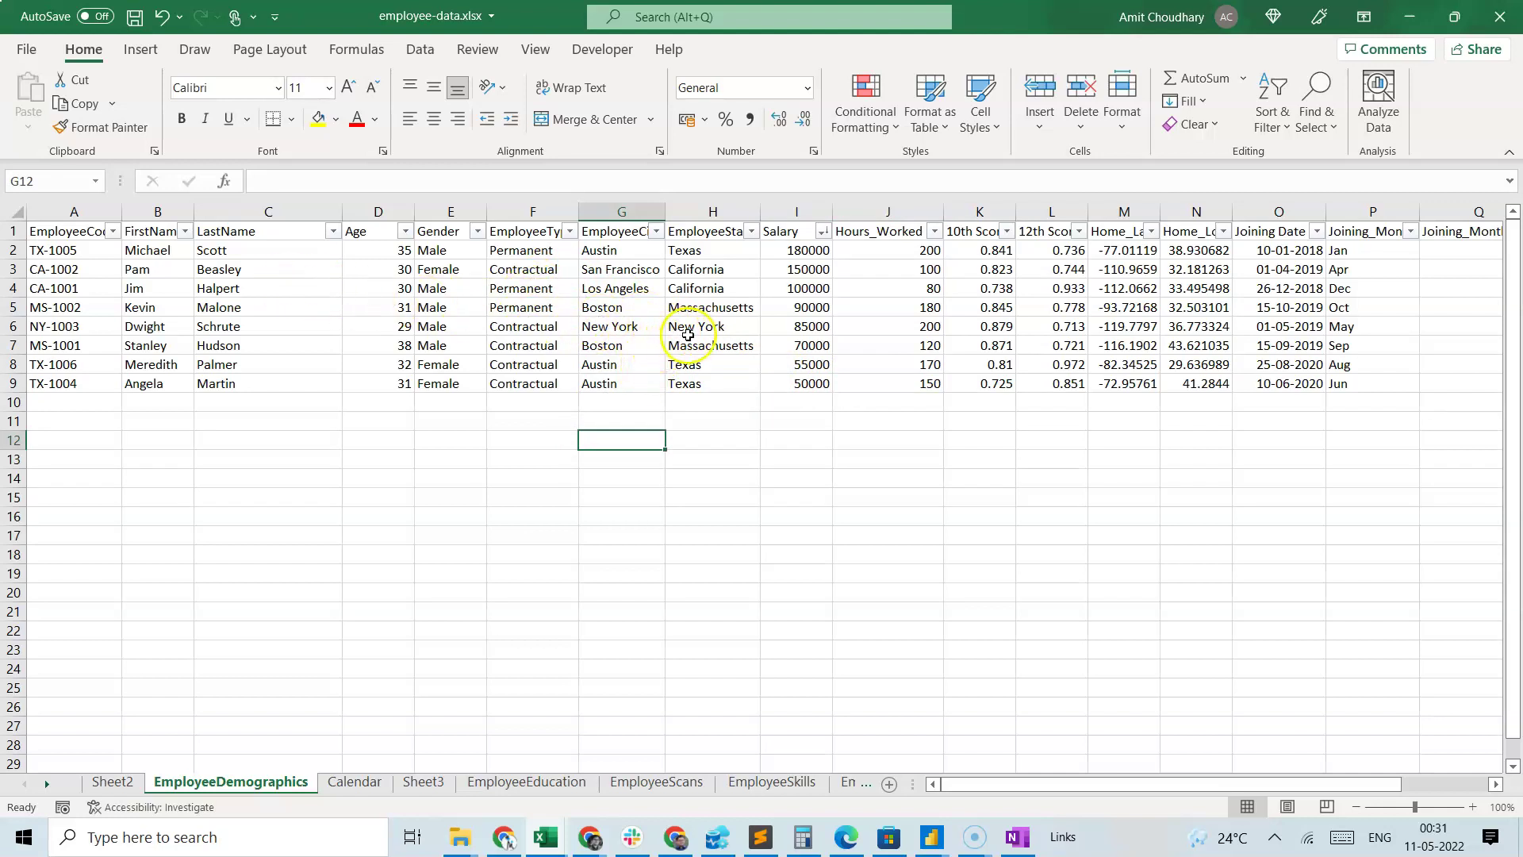
{"action": "left_click", "coordinate": [979, 211]}
{"action": "right_click", "coordinate": [983, 212]}
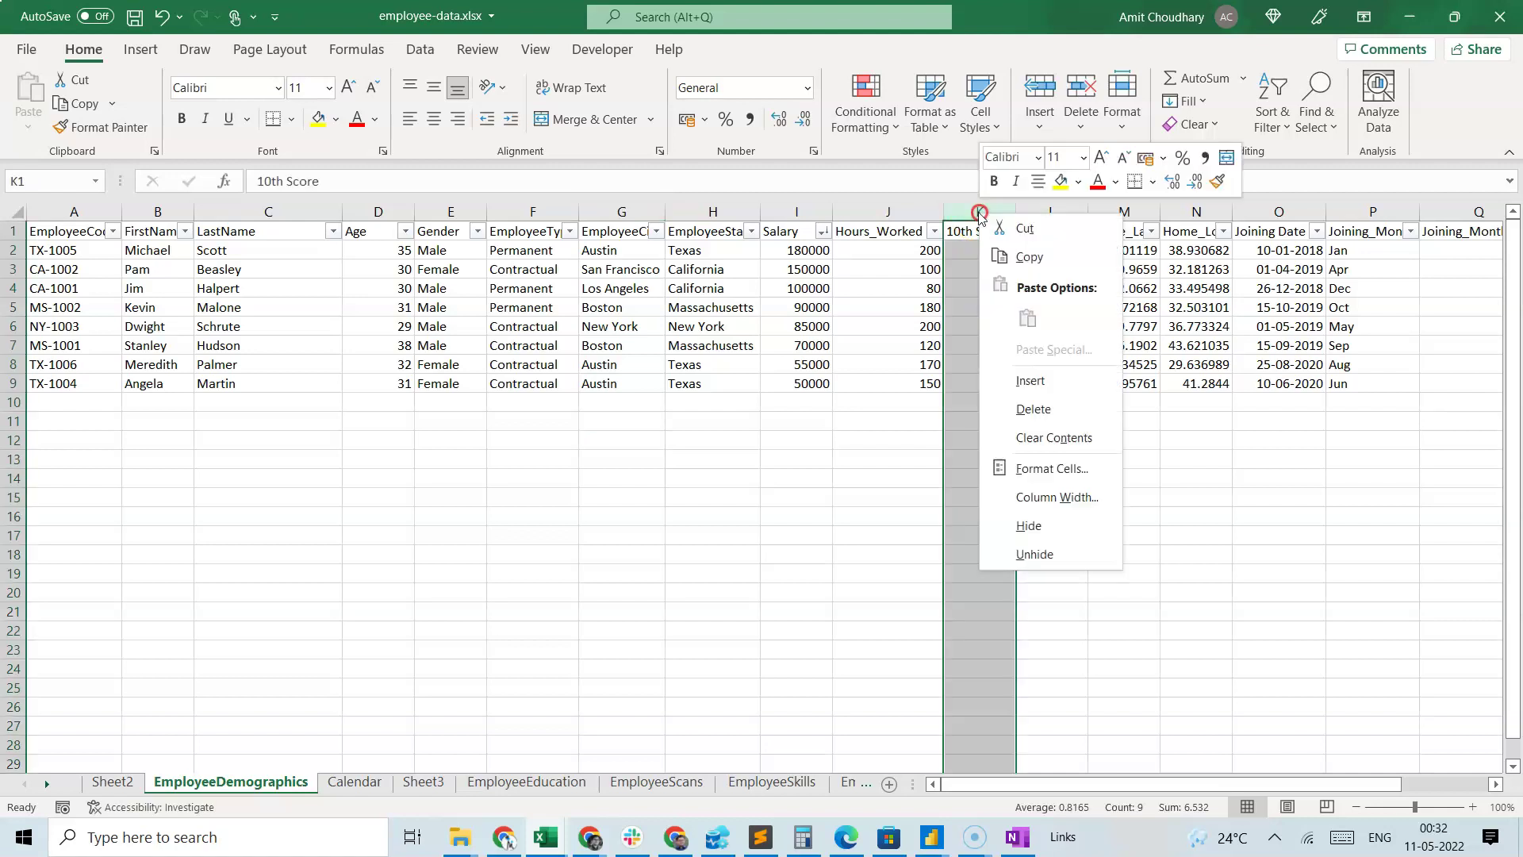
{"action": "left_click", "coordinate": [1066, 370]}
{"action": "left_click", "coordinate": [869, 453]}
Calculate each employee's salary per hour with =I2/J2 in K2 and fill the formula through K9
{"action": "left_click", "coordinate": [998, 248]}
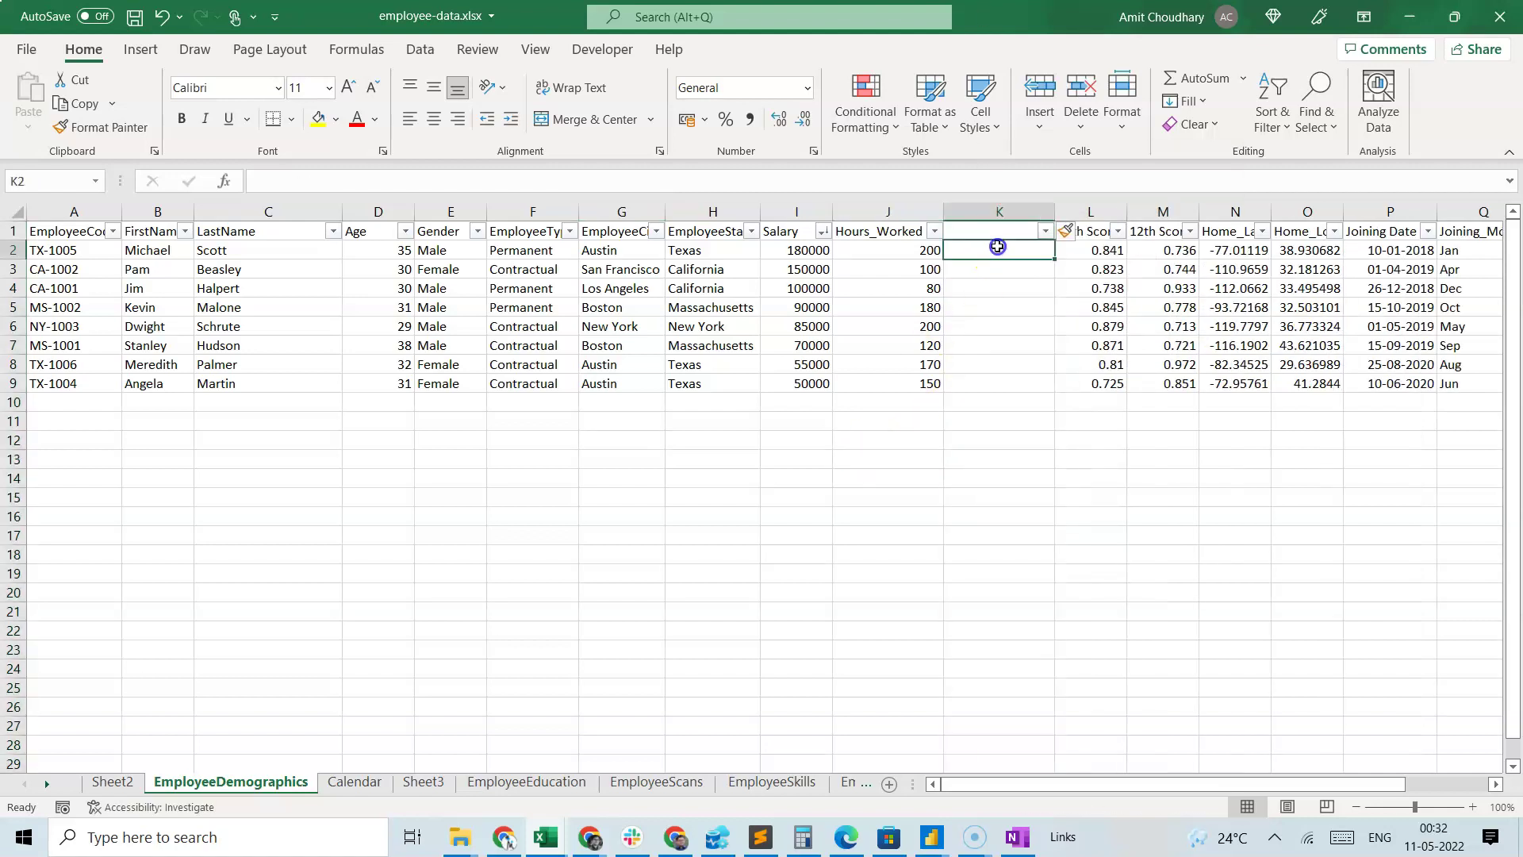
{"action": "type", "text": "="}
{"action": "key", "text": "Left"}
{"action": "key", "text": "Left"}
{"action": "key", "text": "Left"}
{"action": "key", "text": "Right"}
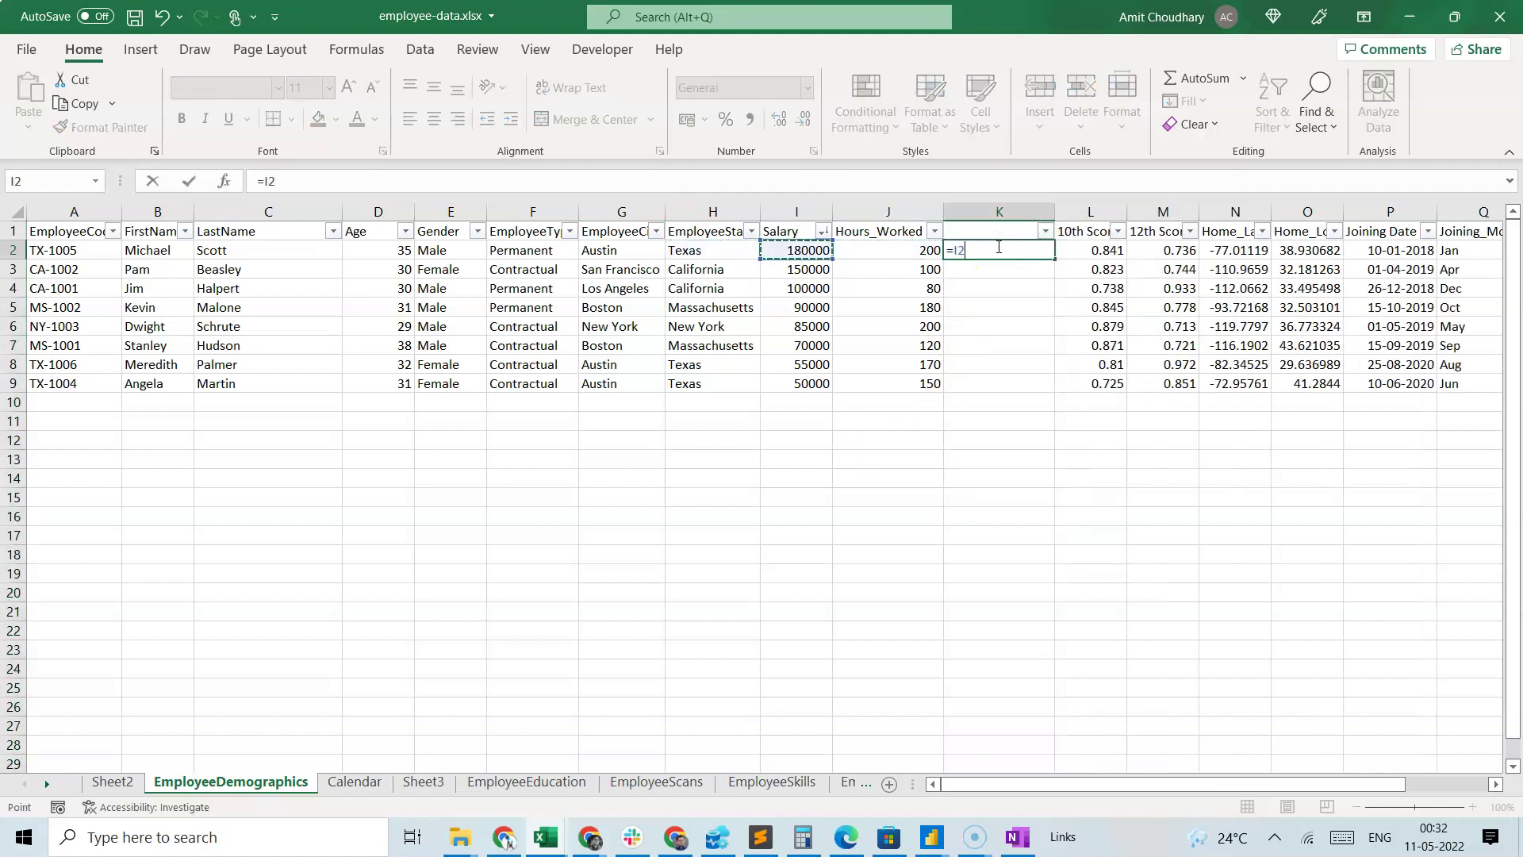
{"action": "type", "text": "/"}
{"action": "key", "text": "Left"}
{"action": "key", "text": "Return"}
{"action": "left_click", "coordinate": [996, 248]}
{"action": "double_click", "coordinate": [1054, 260]}
{"action": "left_click", "coordinate": [1032, 452]}
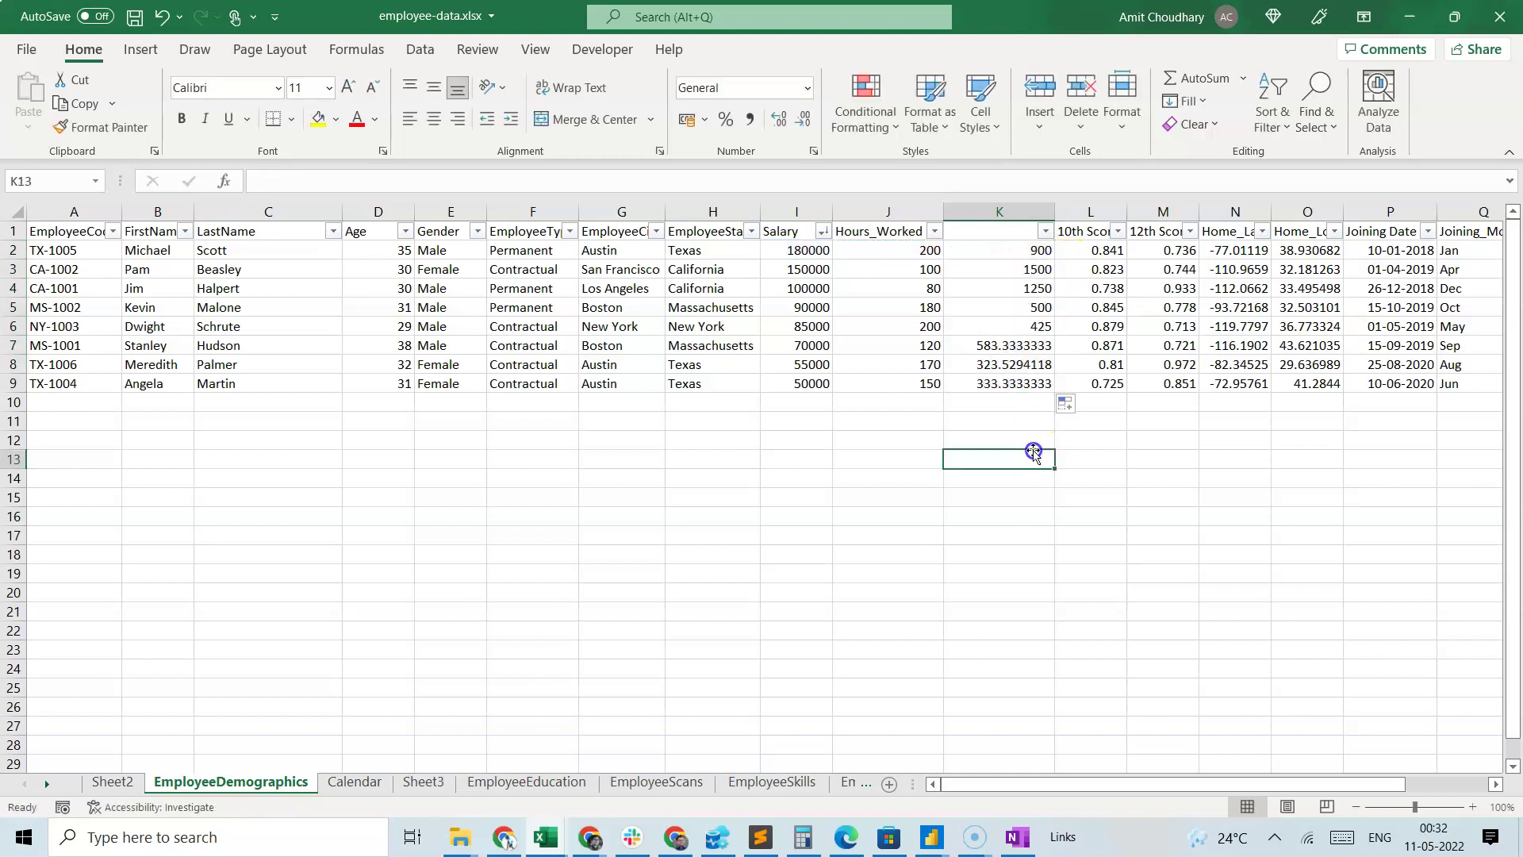
Compare Salary, Hours_Worked and the calculated hourly rate between the CA-1002 and TX-1004 employee rows
{"action": "left_click", "coordinate": [987, 269]}
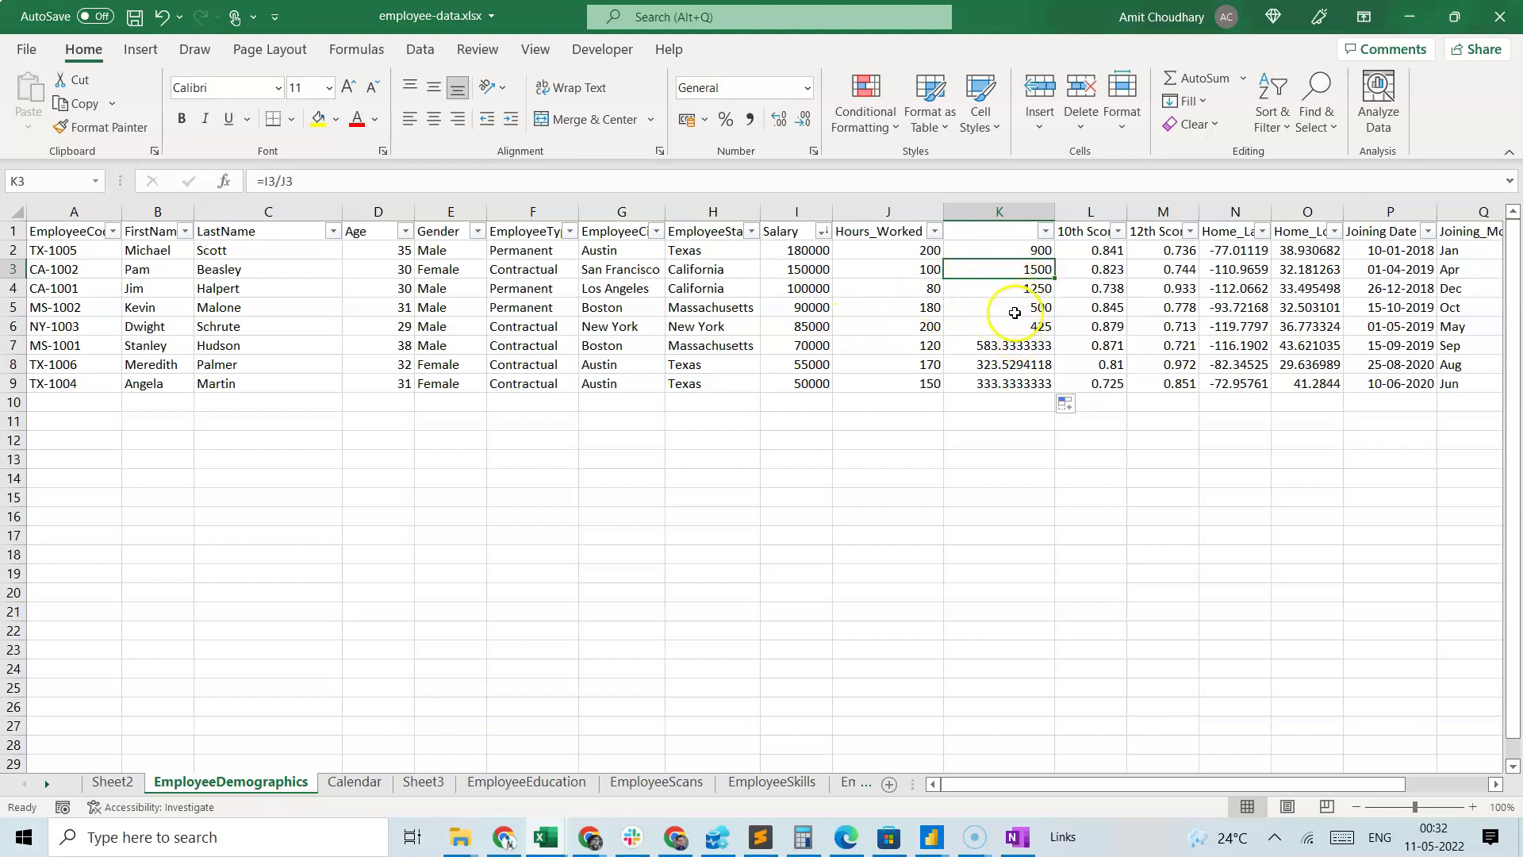
{"action": "left_click", "coordinate": [821, 270]}
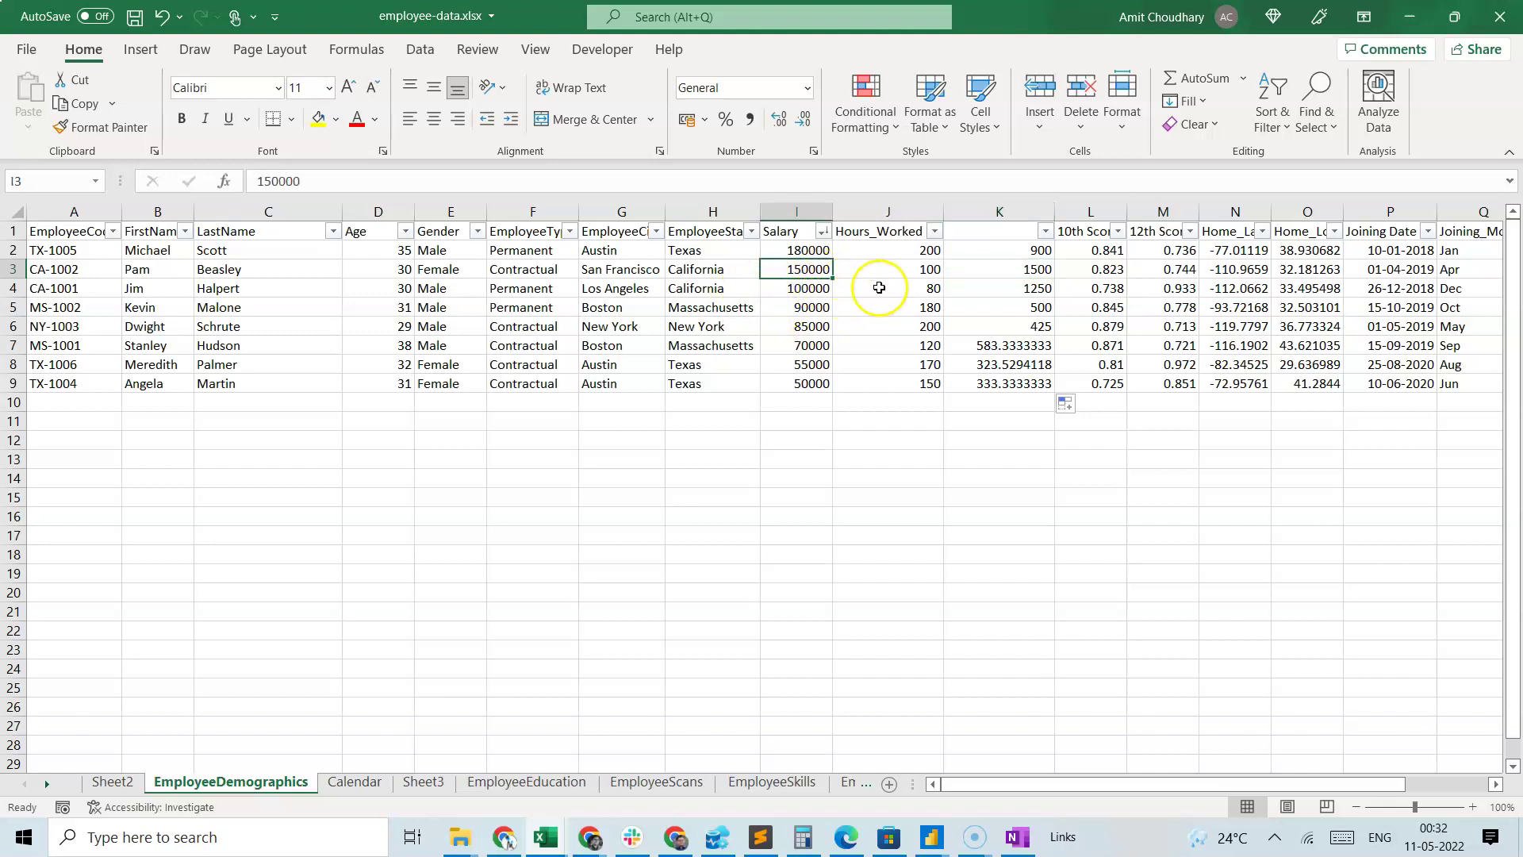
{"action": "left_click", "coordinate": [1023, 272]}
{"action": "left_click", "coordinate": [904, 268]}
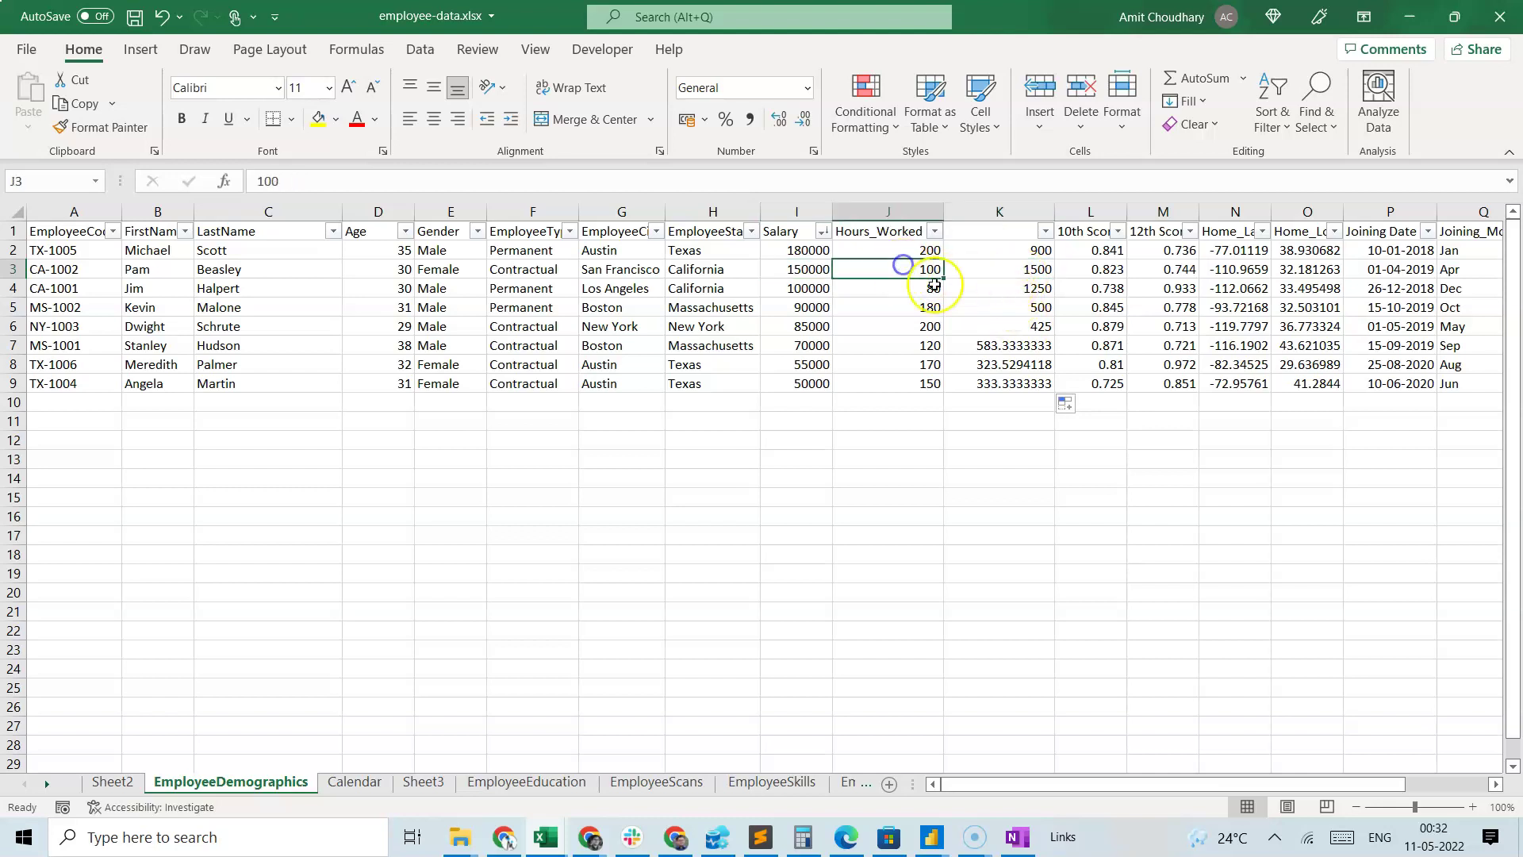
{"action": "left_click", "coordinate": [1005, 271]}
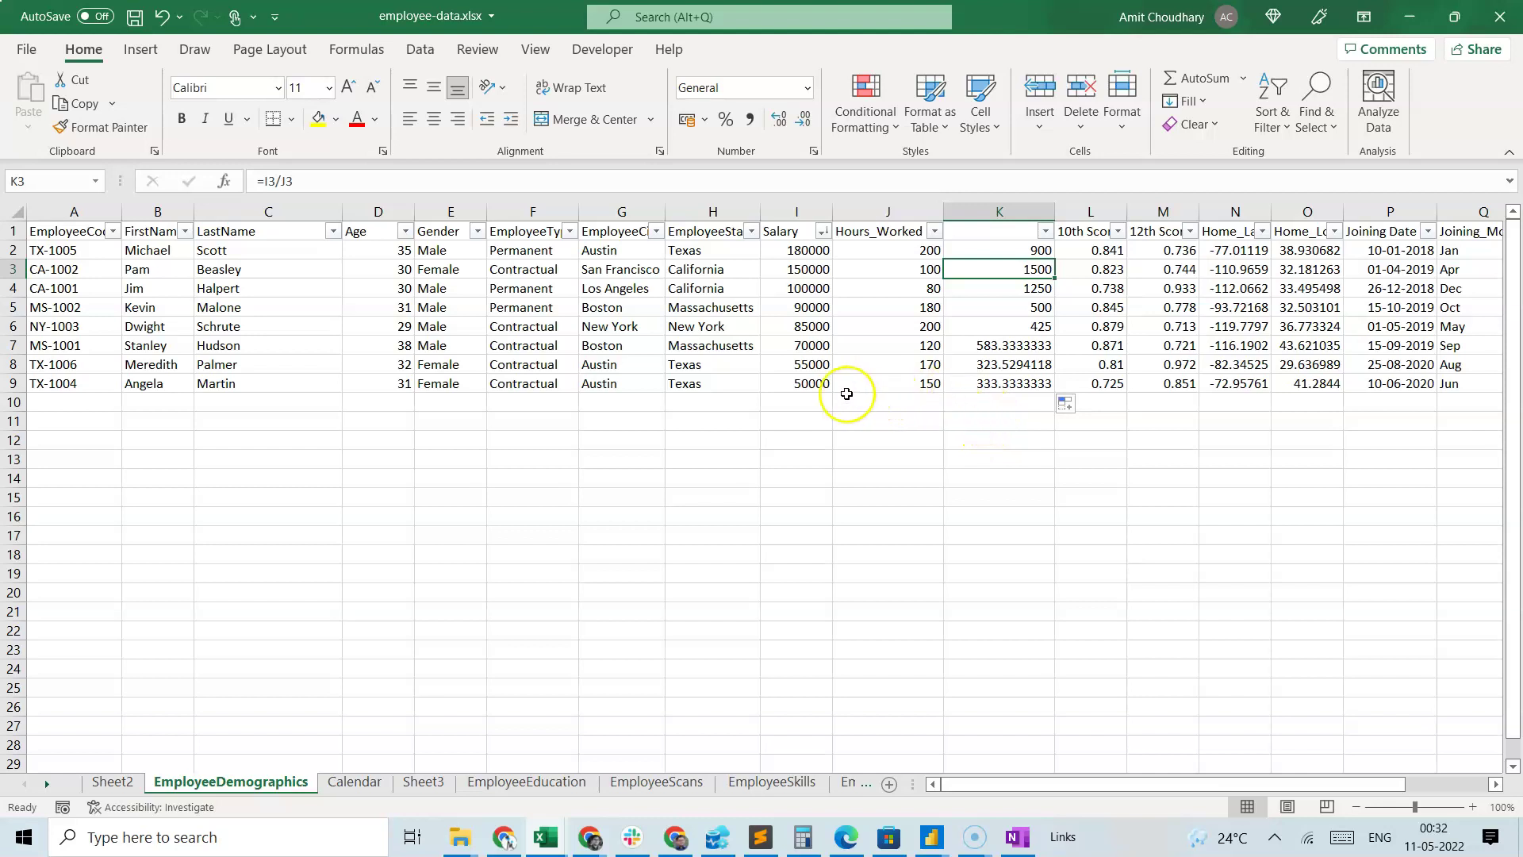
{"action": "left_click", "coordinate": [817, 388]}
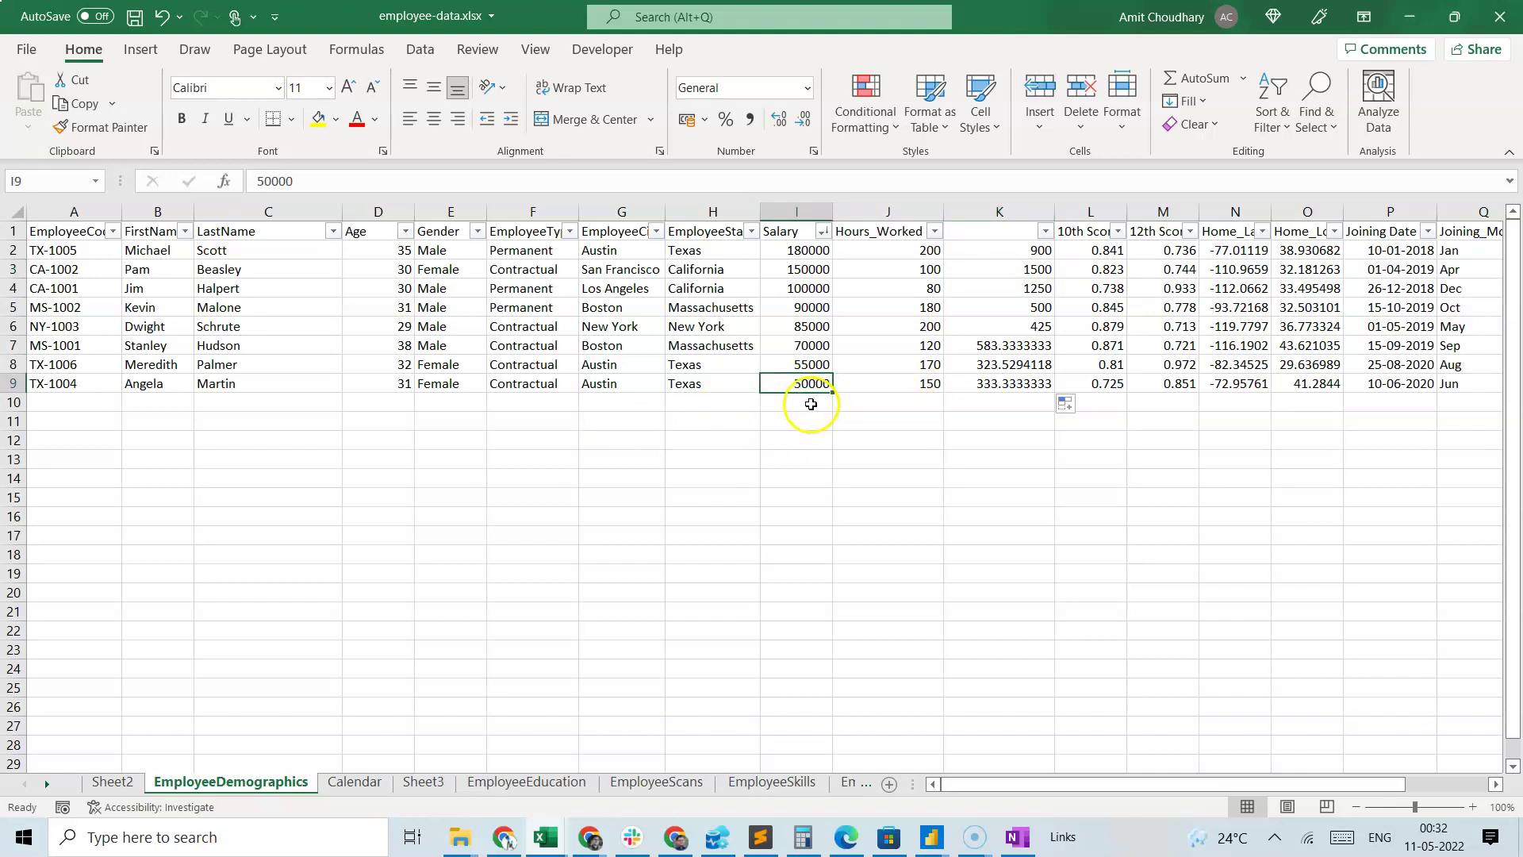
{"action": "left_click", "coordinate": [909, 383]}
{"action": "left_click", "coordinate": [920, 269]}
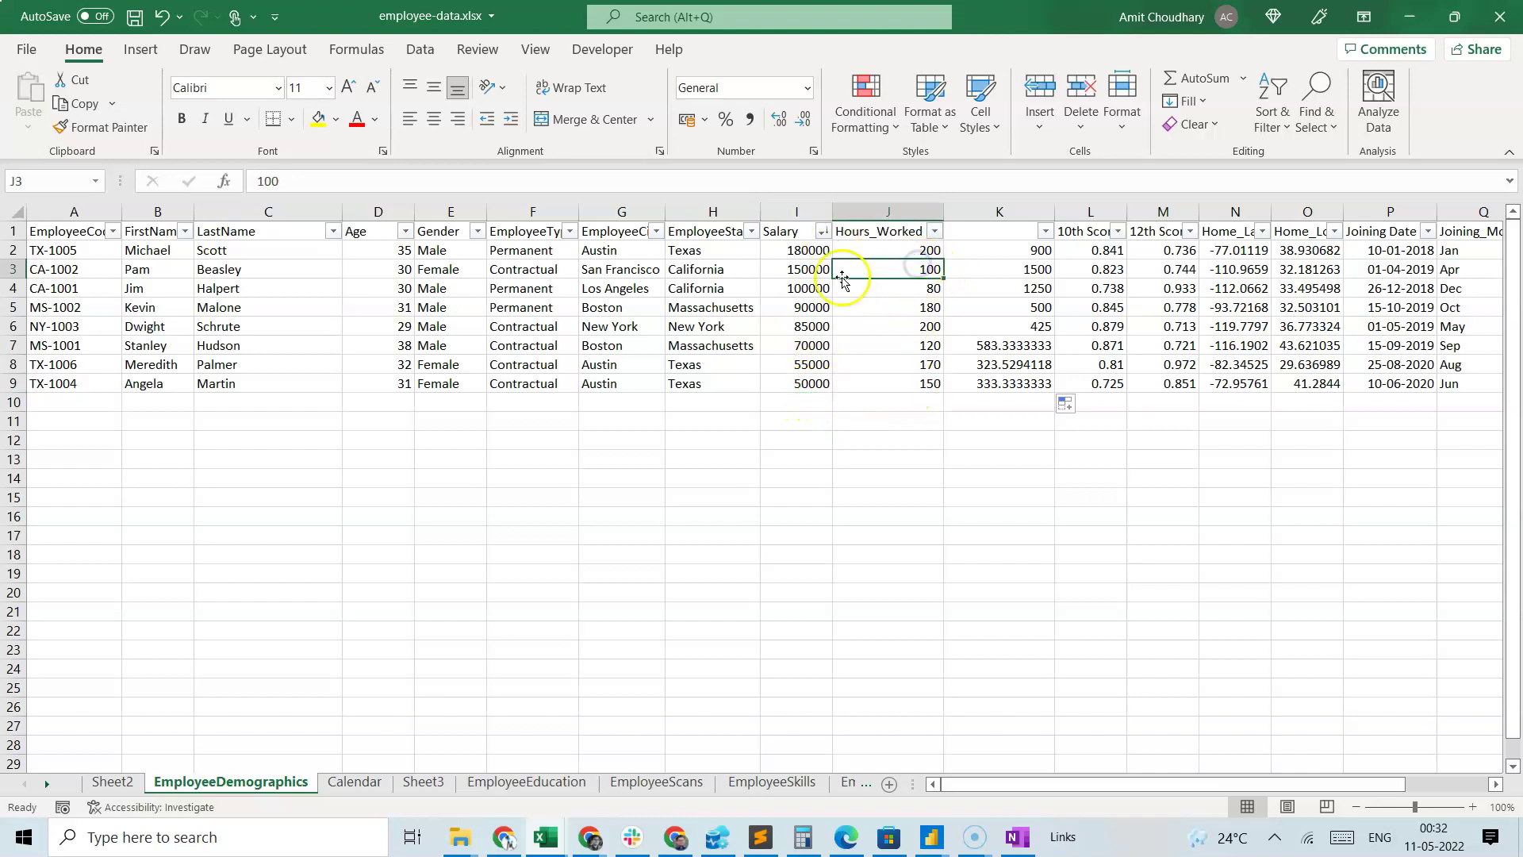
{"action": "left_click", "coordinate": [805, 268]}
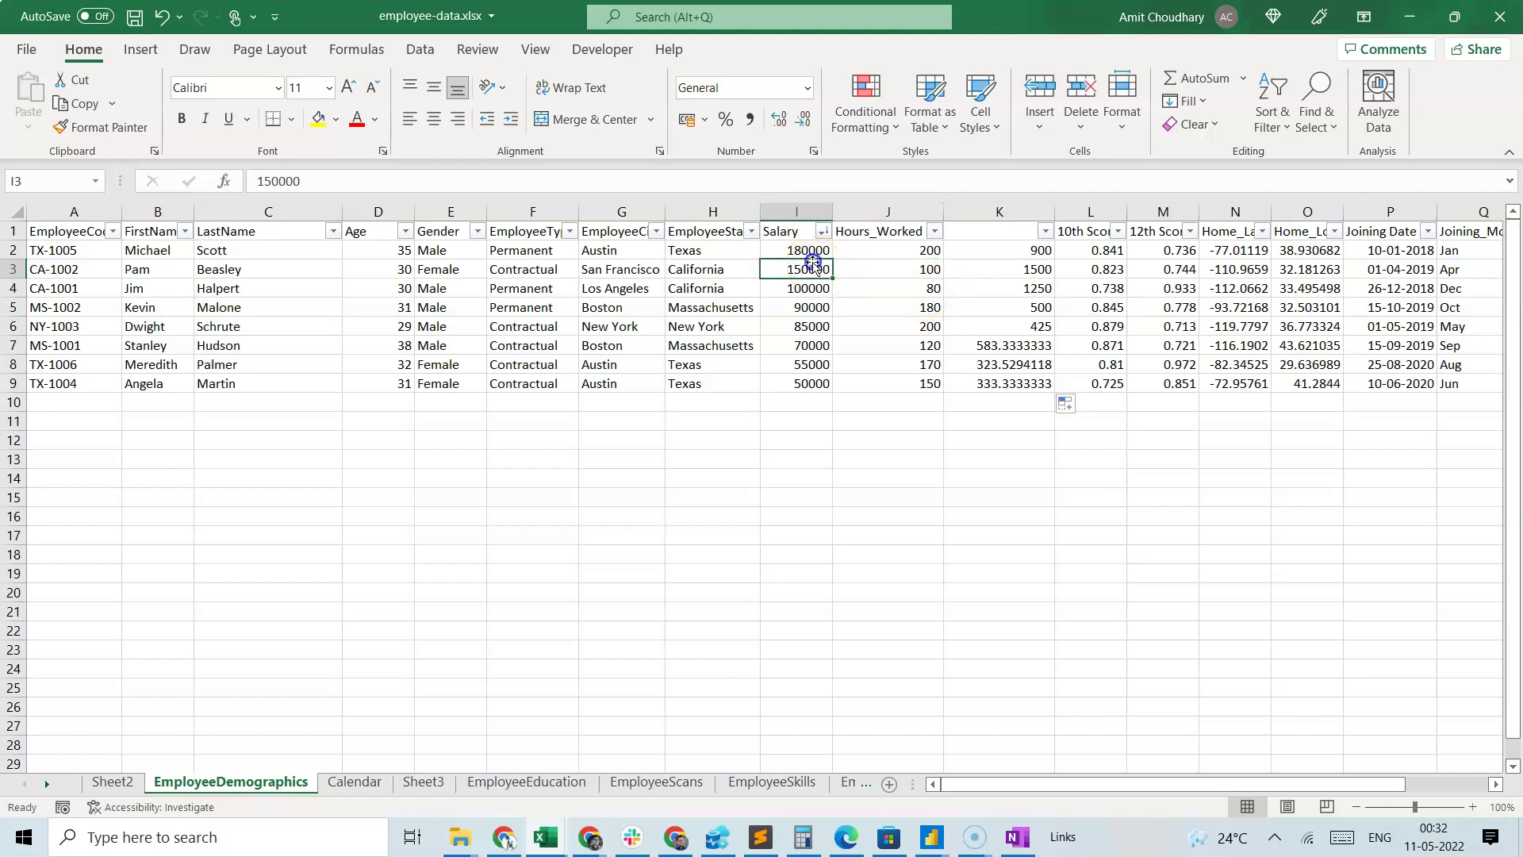
{"action": "left_click", "coordinate": [920, 383]}
{"action": "left_click", "coordinate": [992, 387]}
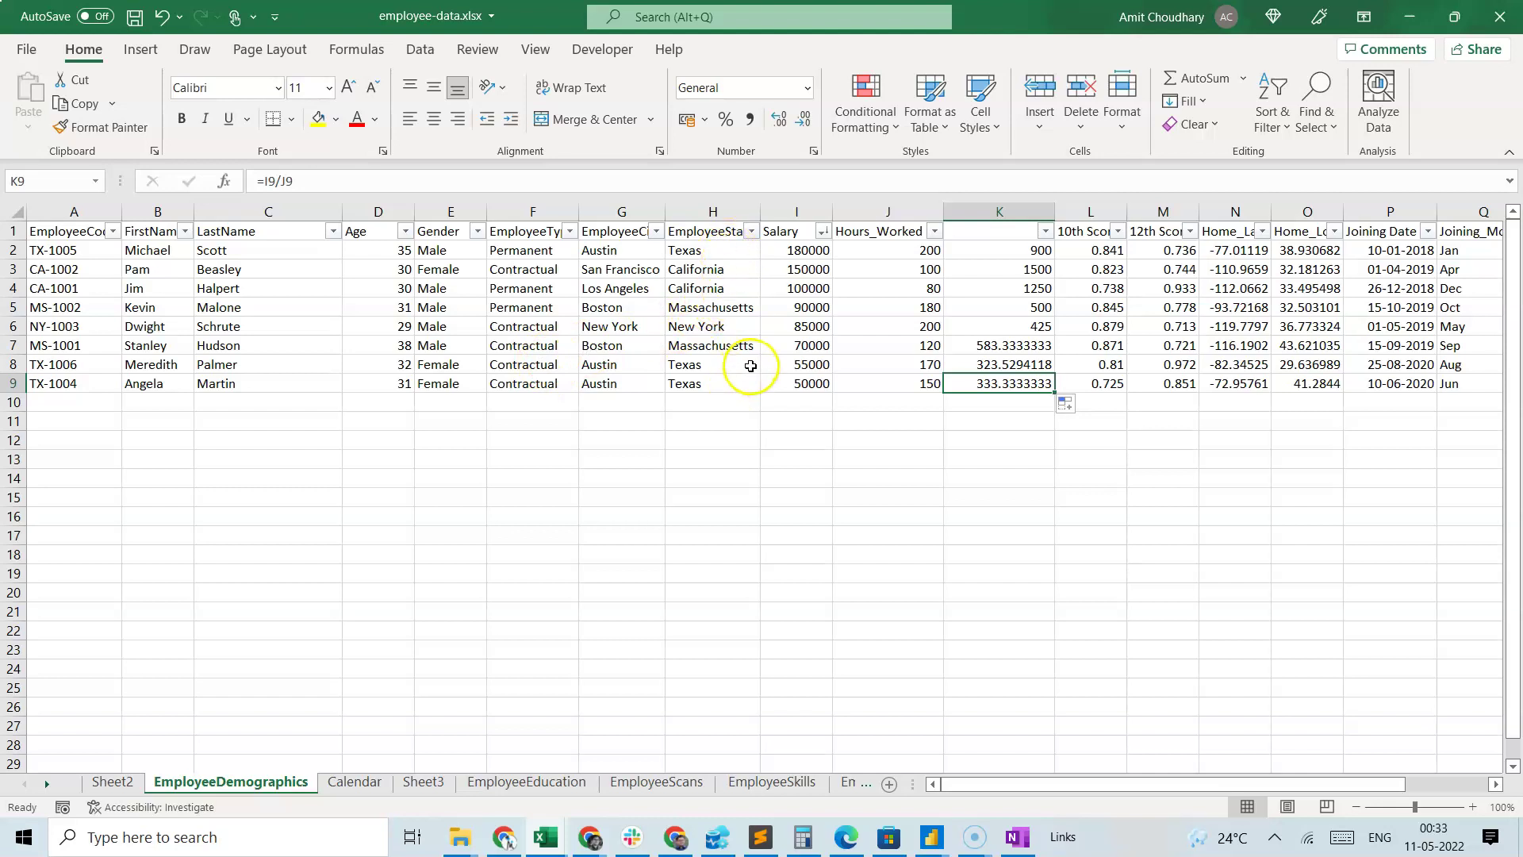
Sort the employee table by EmployeeType from A to Z
{"action": "left_click", "coordinate": [569, 231]}
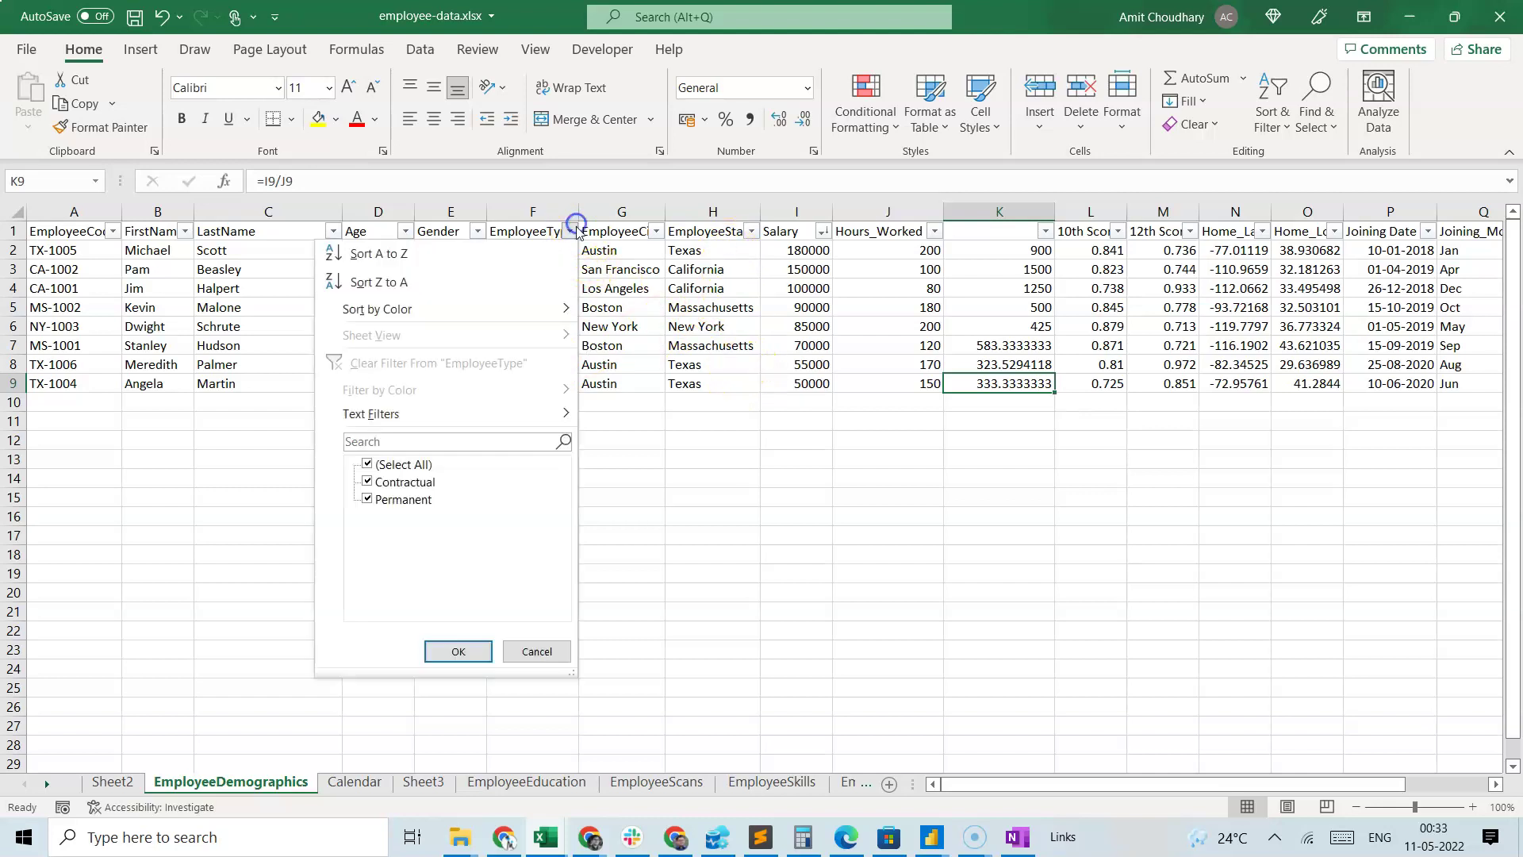
{"action": "left_click", "coordinate": [465, 254]}
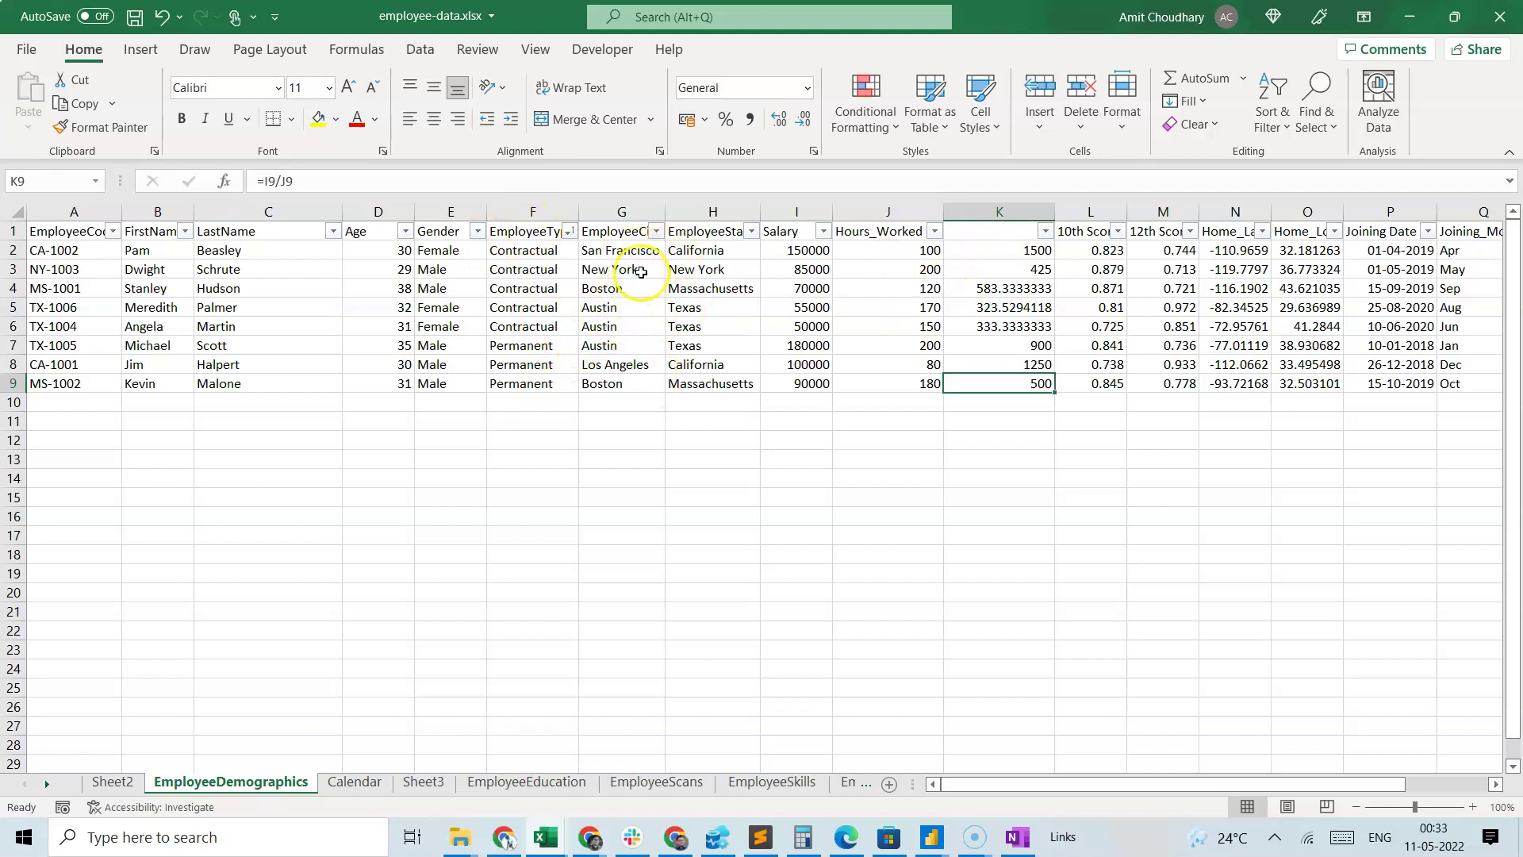
Examine the average of the Contractual rows' hourly rates and the totals of their Salary and Hours_Worked values
{"action": "left_click_drag", "start_coordinate": [998, 250], "coordinate": [987, 331]}
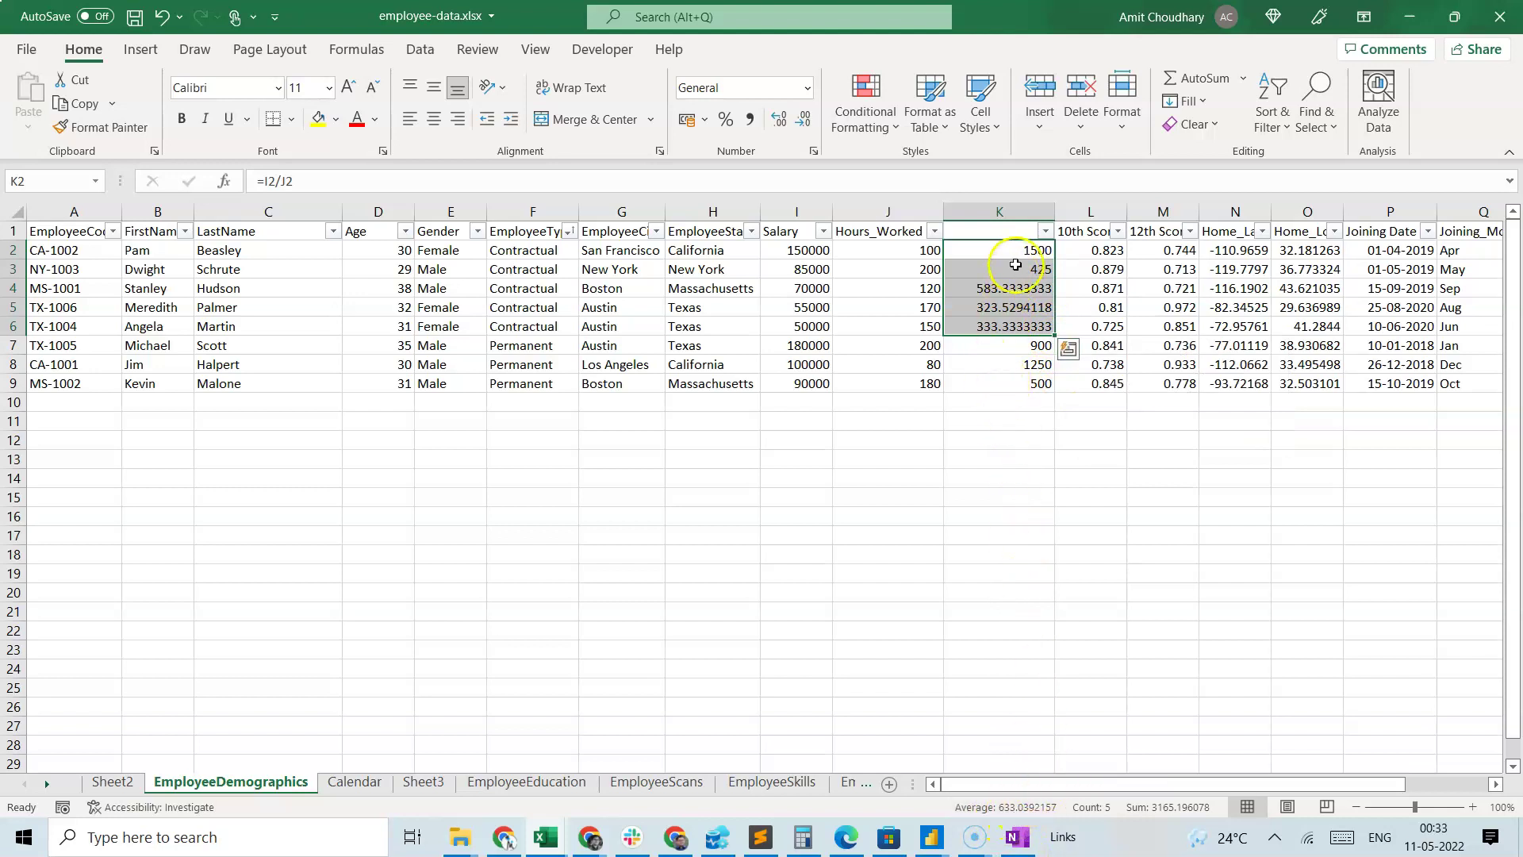
{"action": "left_click", "coordinate": [984, 250]}
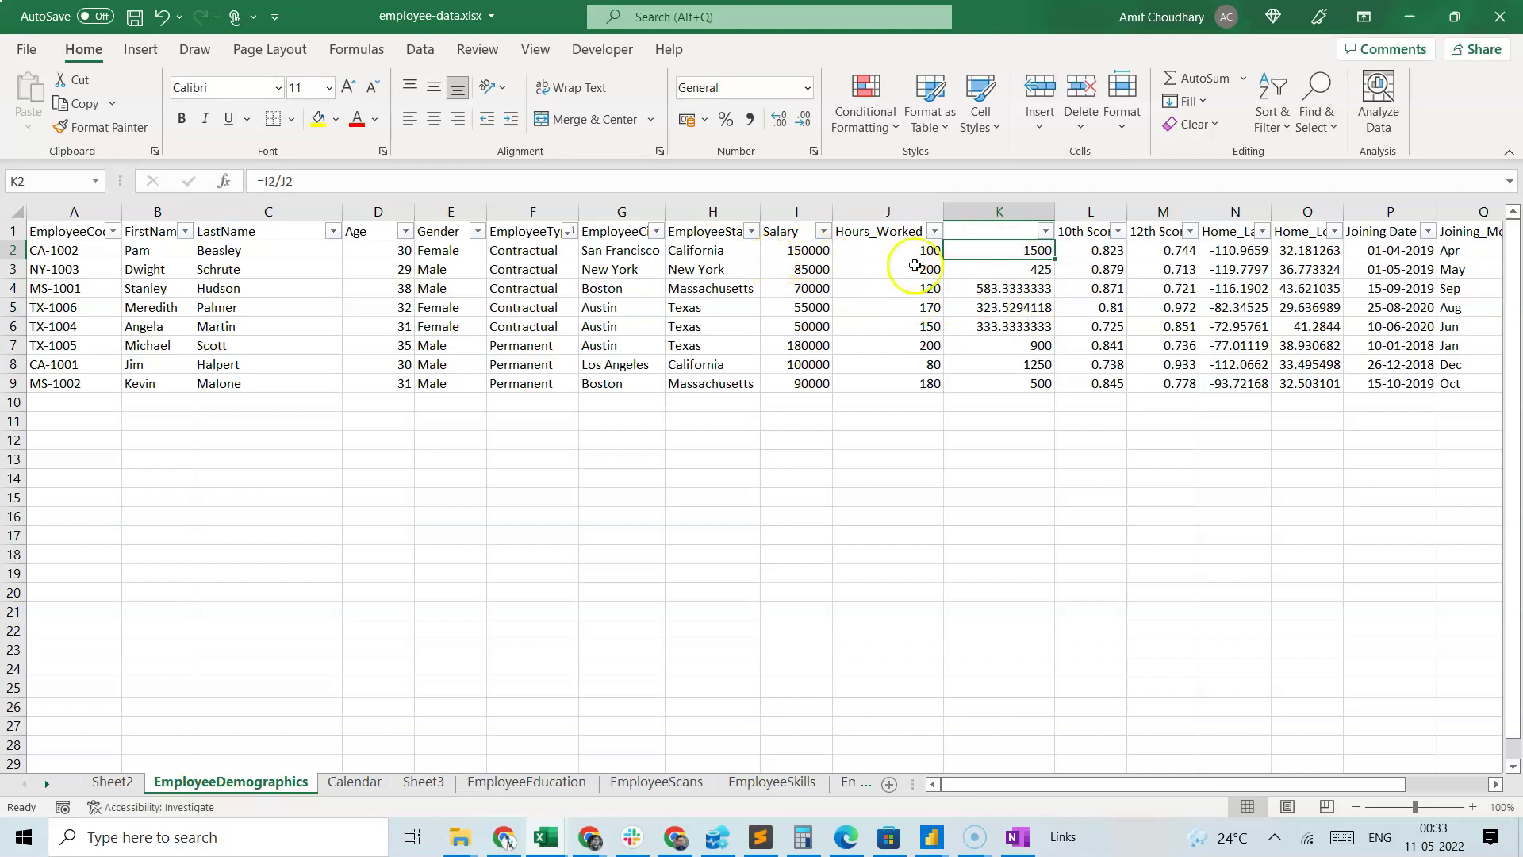
{"action": "left_click_drag", "start_coordinate": [996, 250], "coordinate": [1001, 324]}
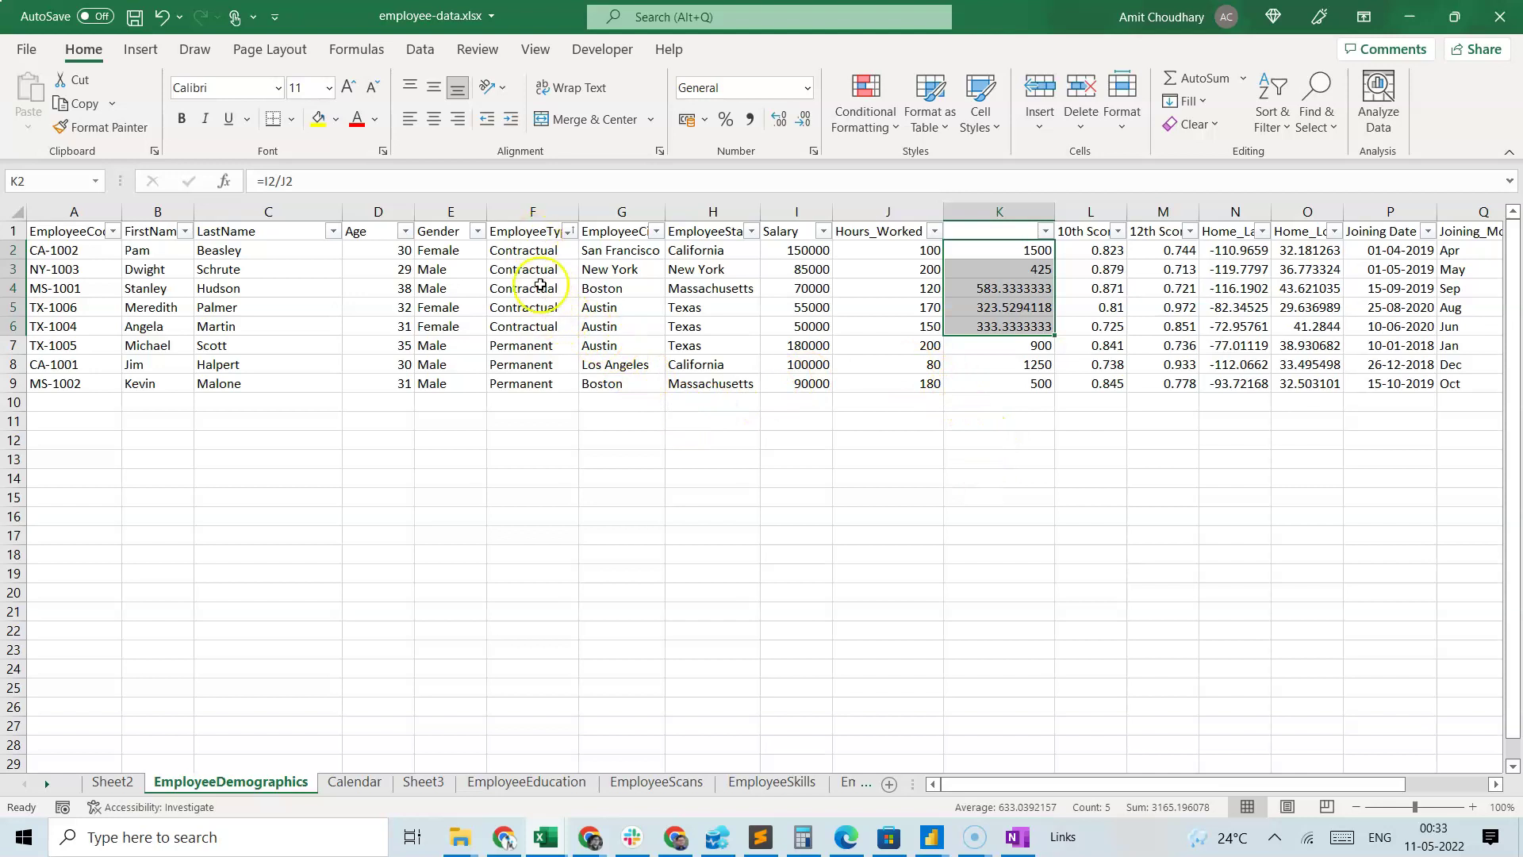
{"action": "left_click_drag", "start_coordinate": [789, 246], "coordinate": [805, 331]}
{"action": "left_click_drag", "start_coordinate": [880, 251], "coordinate": [886, 329]}
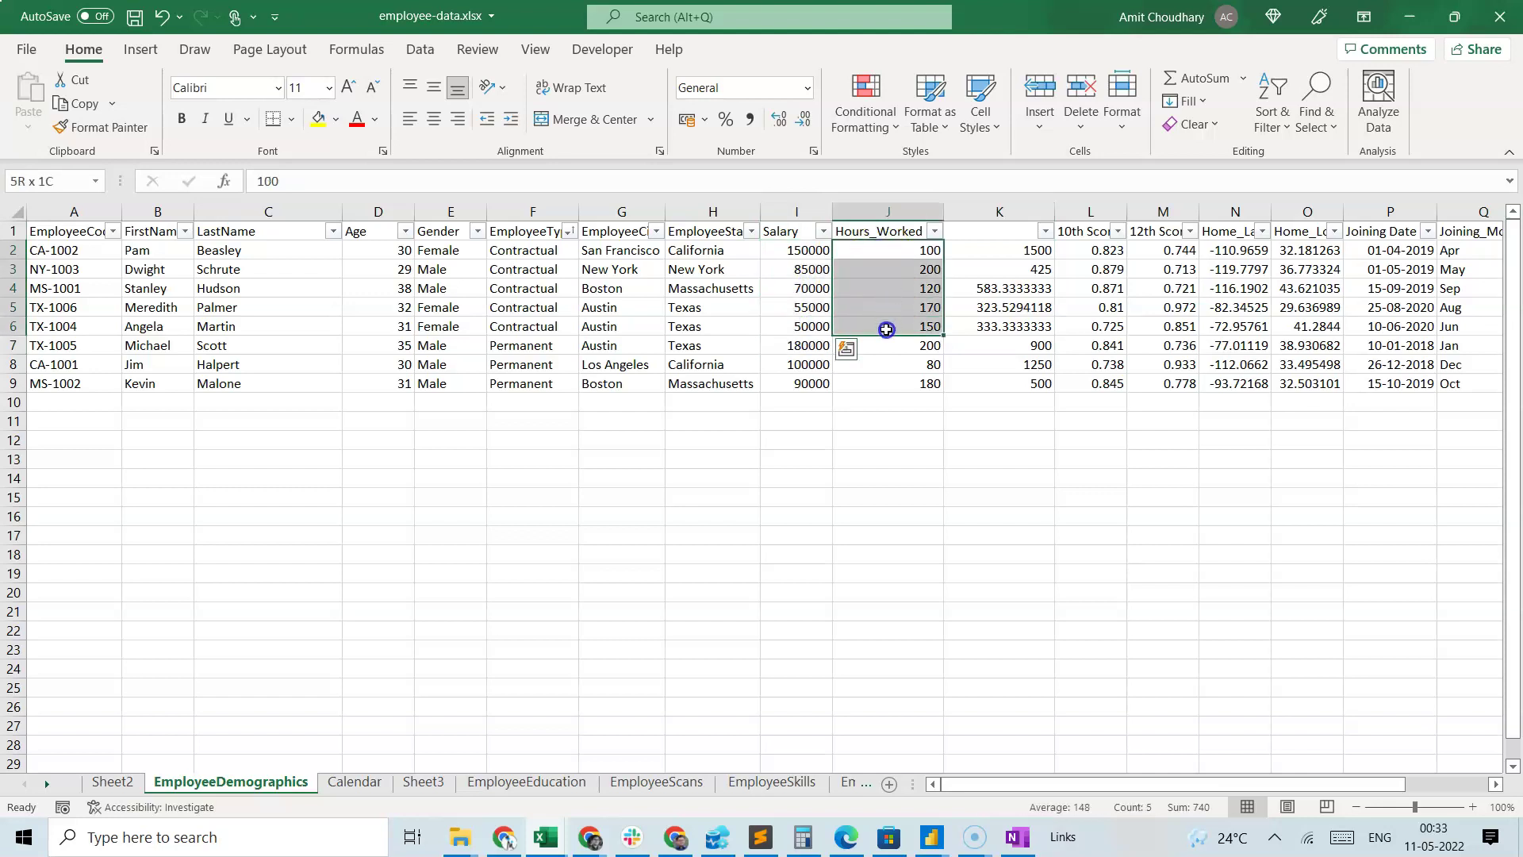
{"action": "left_click_drag", "start_coordinate": [801, 253], "coordinate": [805, 328]}
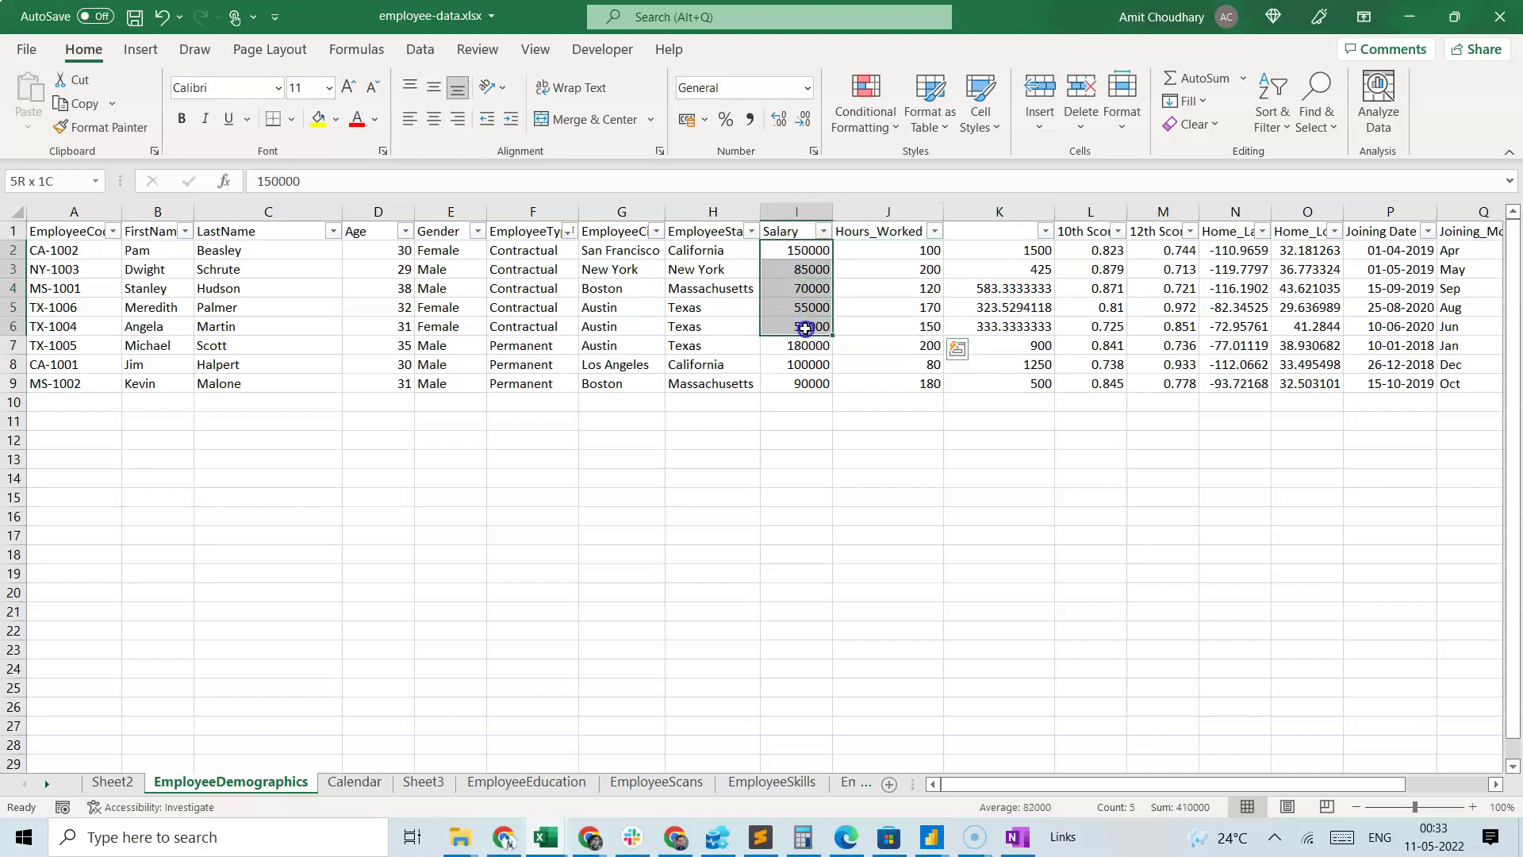
{"action": "left_click_drag", "start_coordinate": [878, 250], "coordinate": [879, 326]}
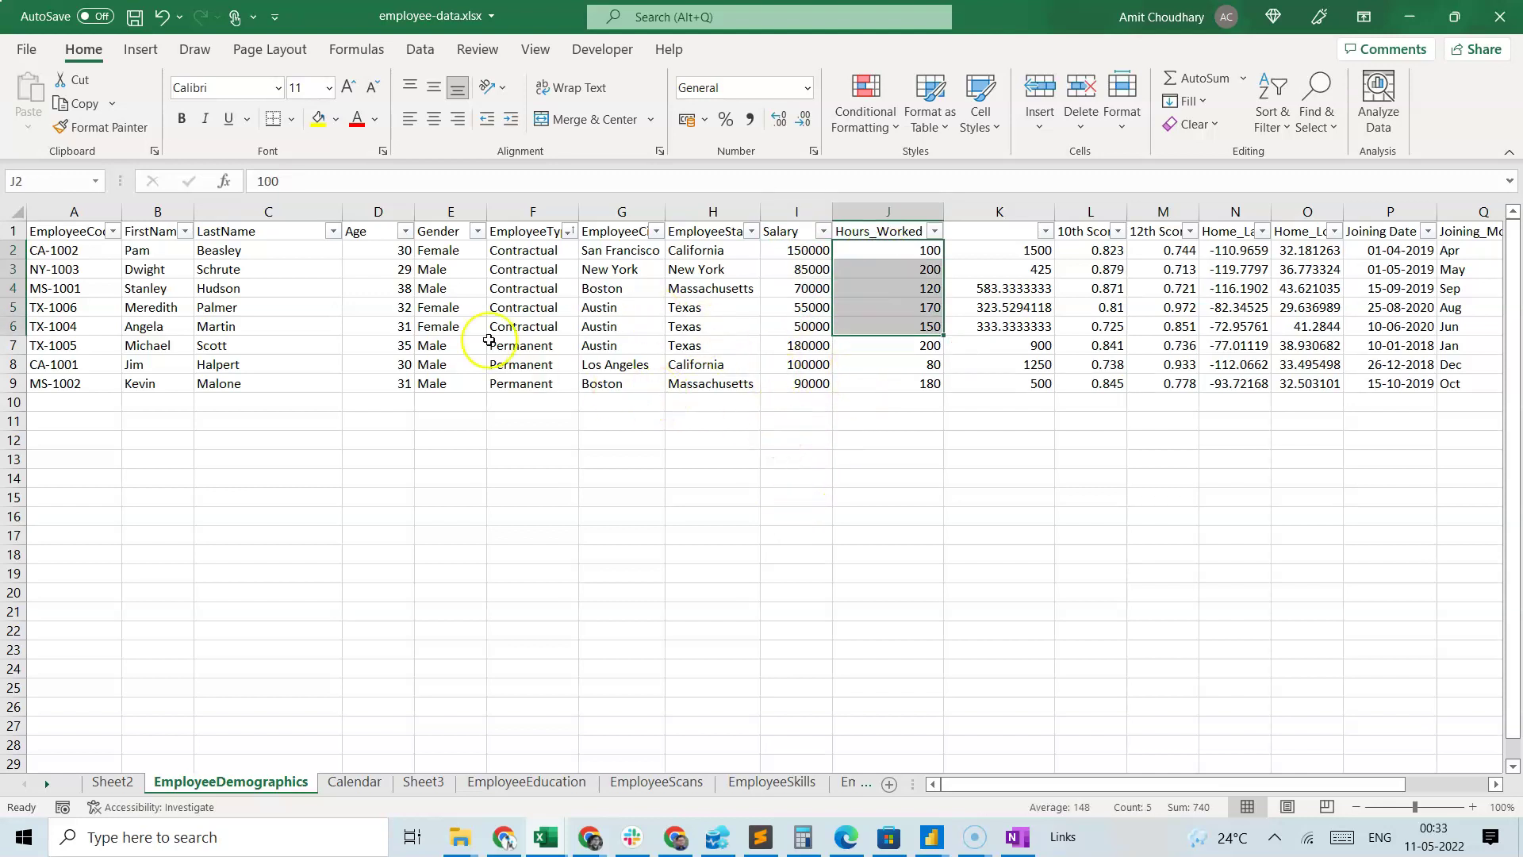
{"action": "left_click_drag", "start_coordinate": [782, 251], "coordinate": [809, 326]}
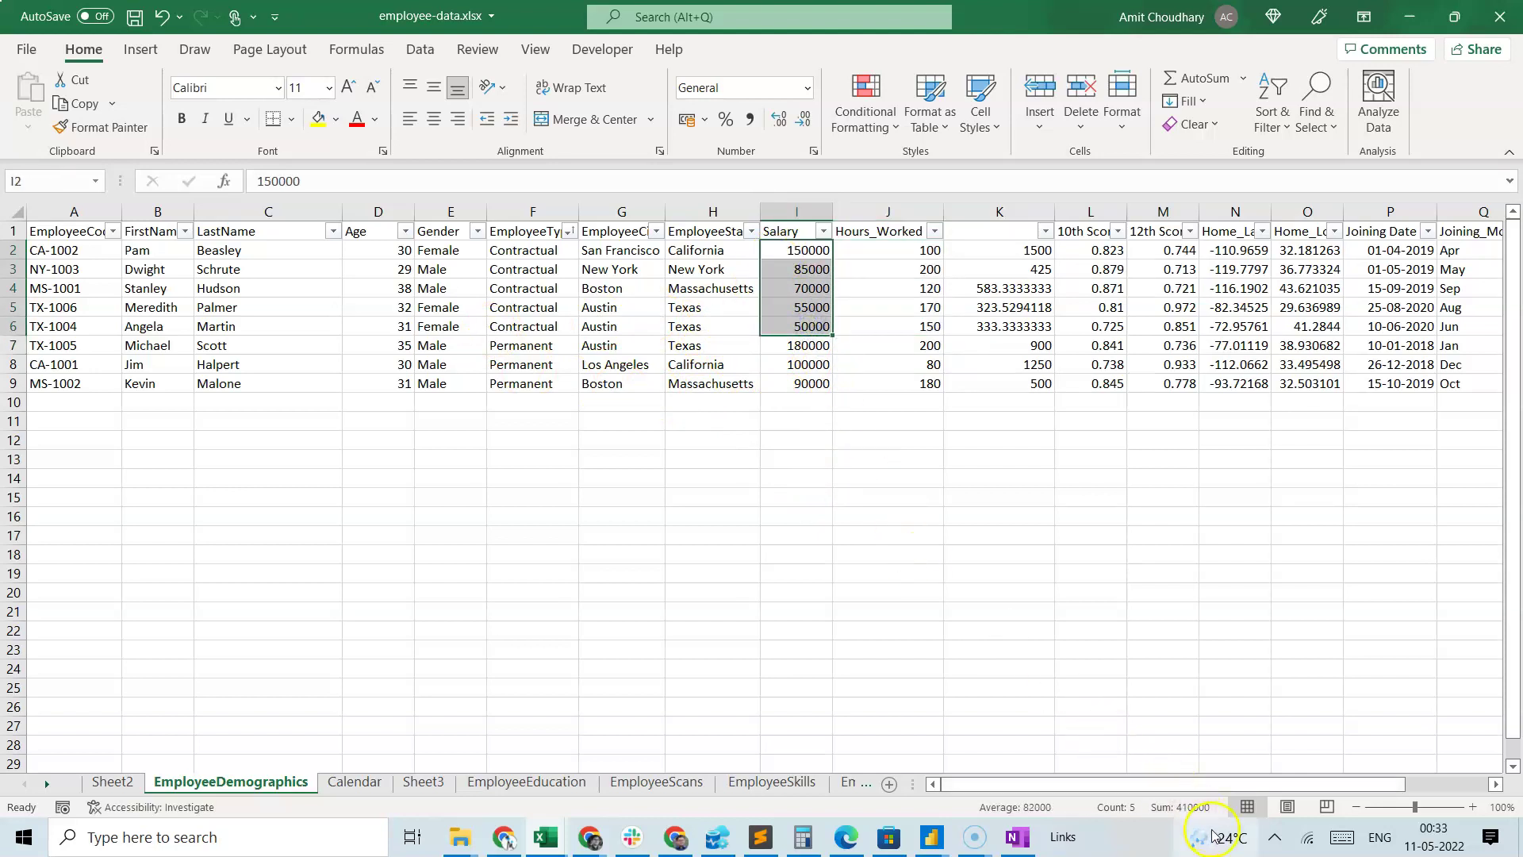
Total the Contractual employees' Salary (I2:I6) in I14 and their Hours_Worked (J2:J6) in J14 with SUM formulas
{"action": "left_click", "coordinate": [775, 474]}
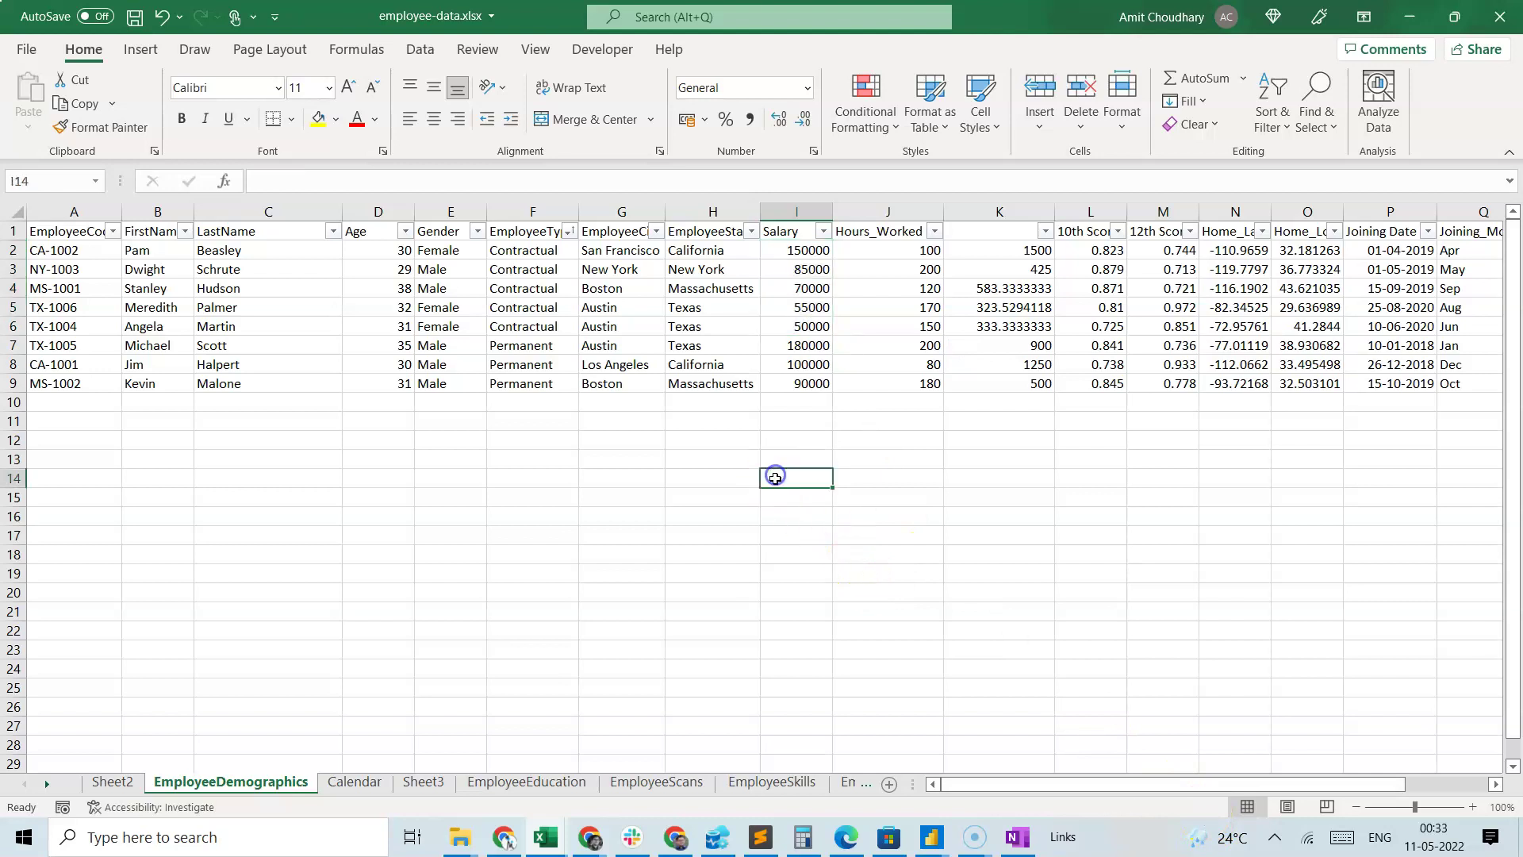
{"action": "type", "text": "=sum("}
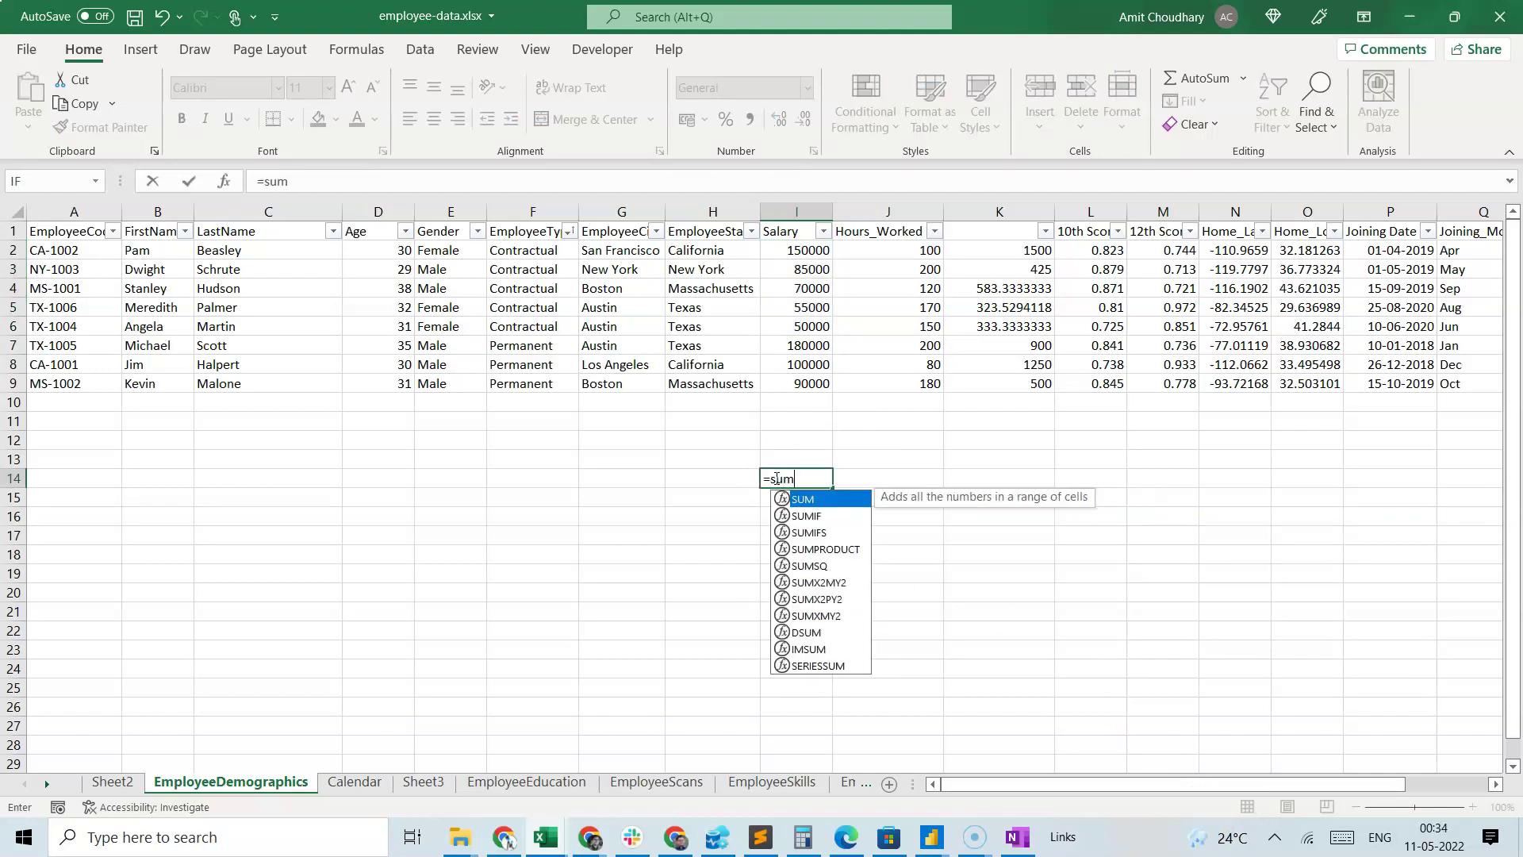
{"action": "left_click_drag", "start_coordinate": [789, 250], "coordinate": [793, 331]}
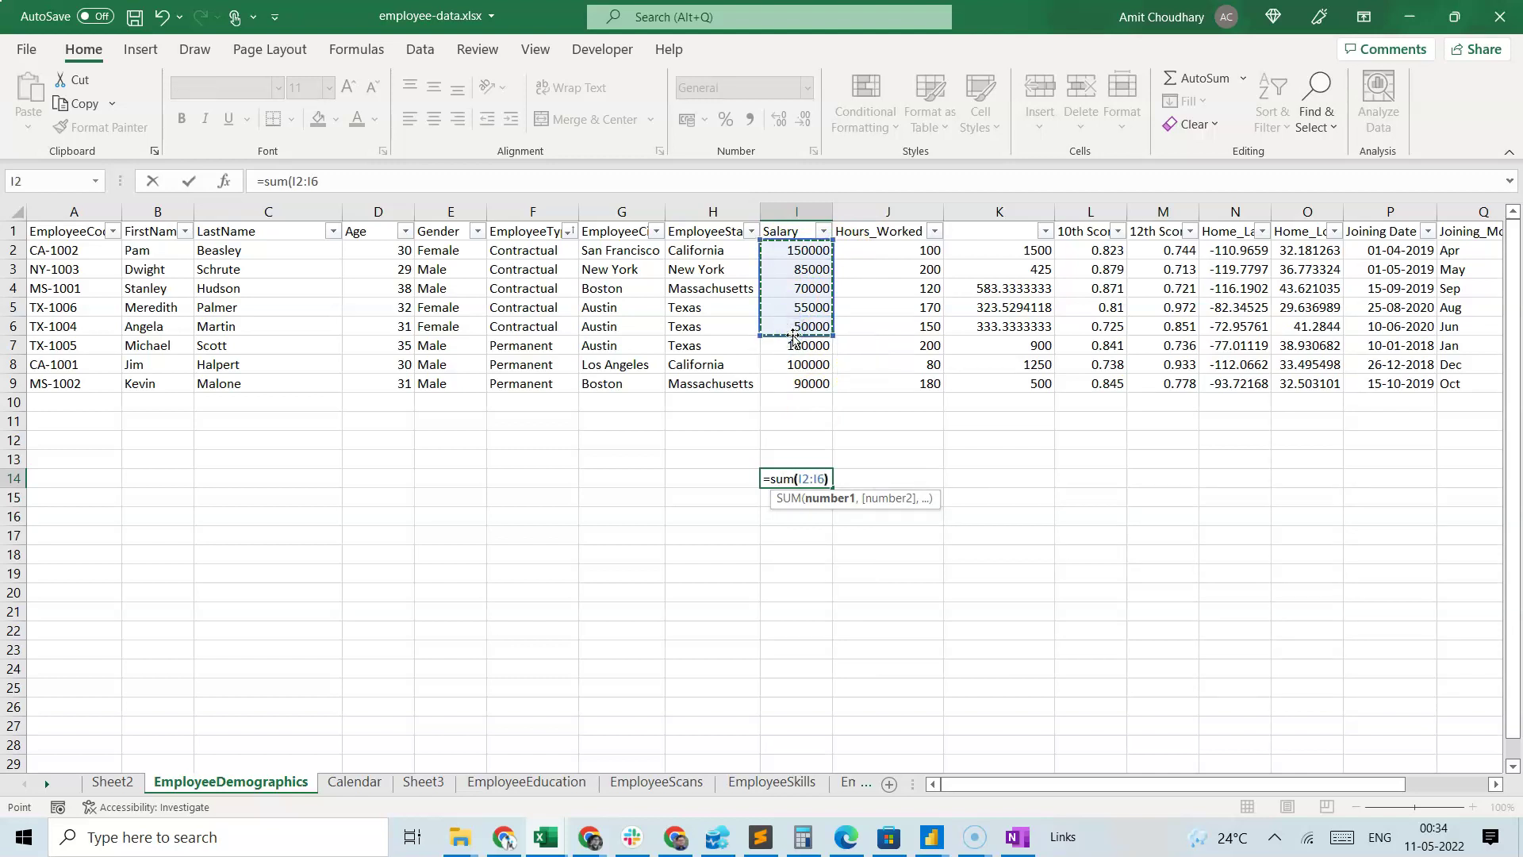
{"action": "key", "text": "ctrl+Return"}
{"action": "key", "text": "Tab"}
{"action": "type", "text": "=sum("}
{"action": "left_click_drag", "start_coordinate": [879, 248], "coordinate": [857, 333]}
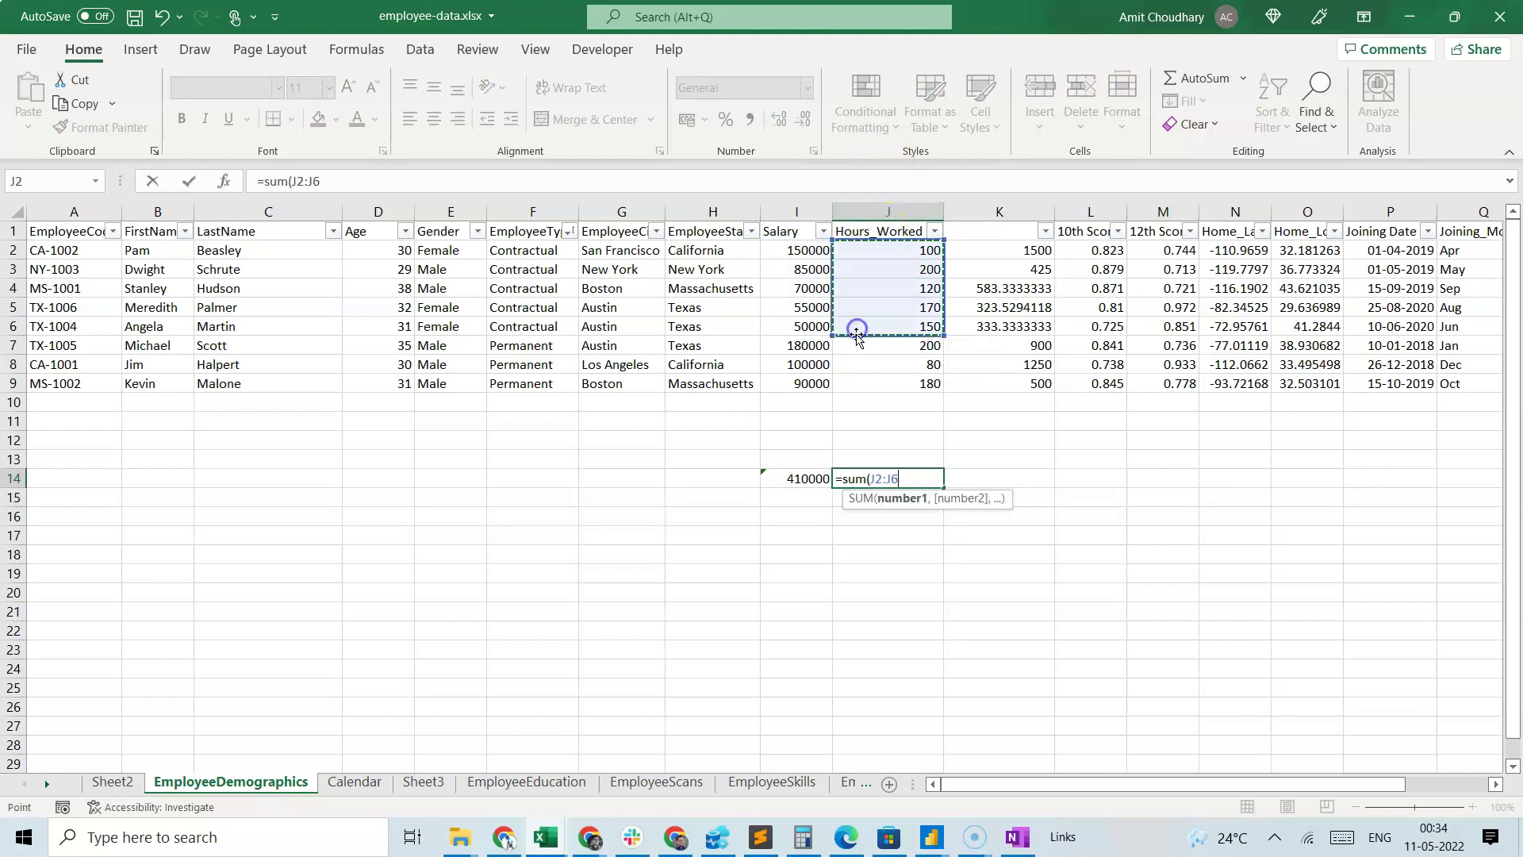
{"action": "key", "text": "ctrl+Return"}
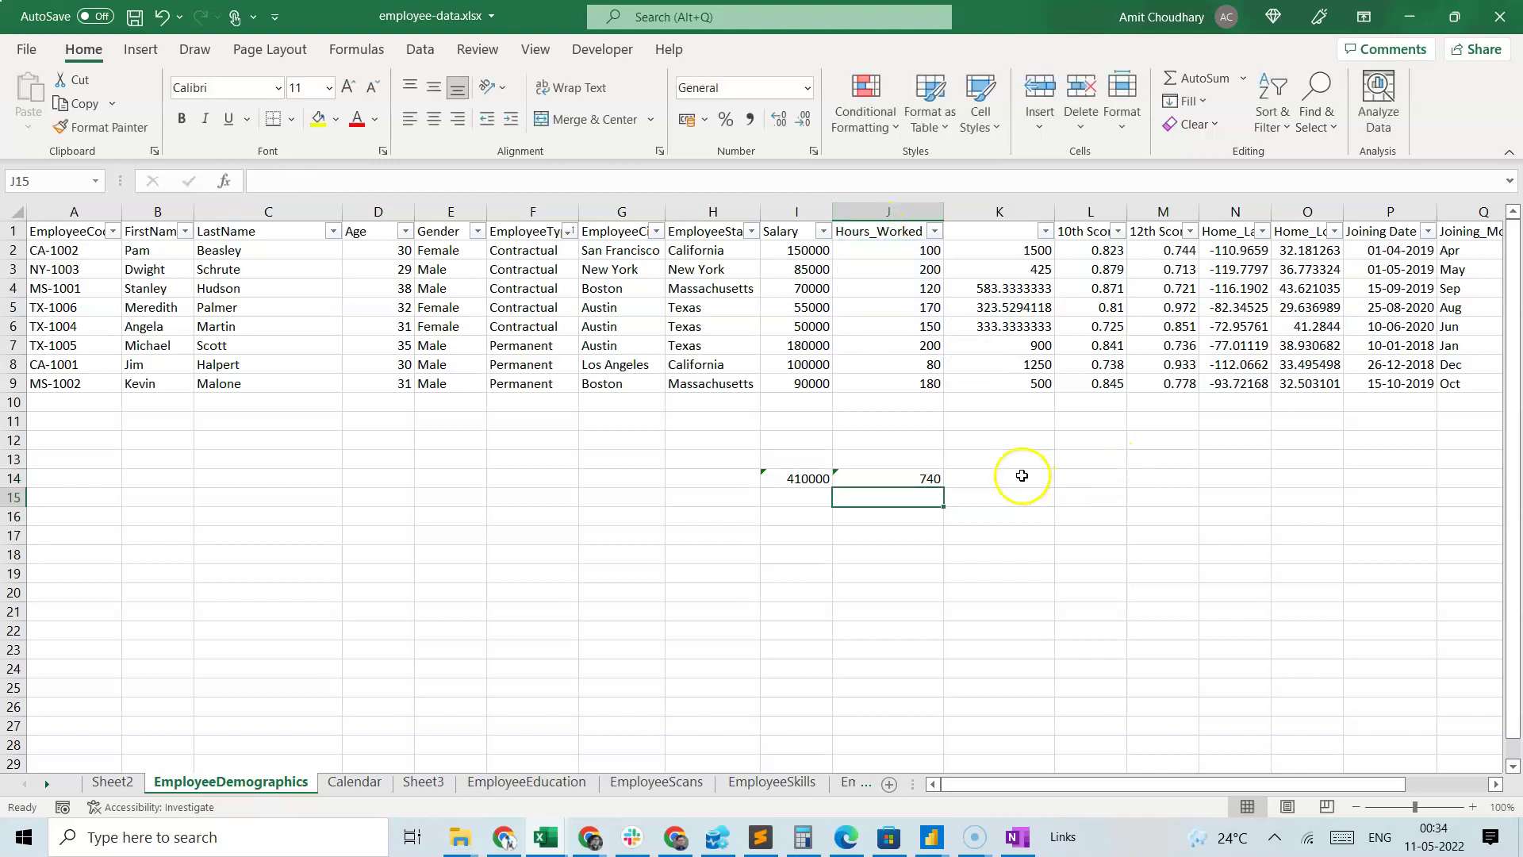
Calculate the Contractual group's aggregated hourly rate in K14 with the formula =I14/J14
{"action": "left_click", "coordinate": [1022, 476]}
{"action": "type", "text": "="}
{"action": "key", "text": "Left"}
{"action": "key", "text": "Left"}
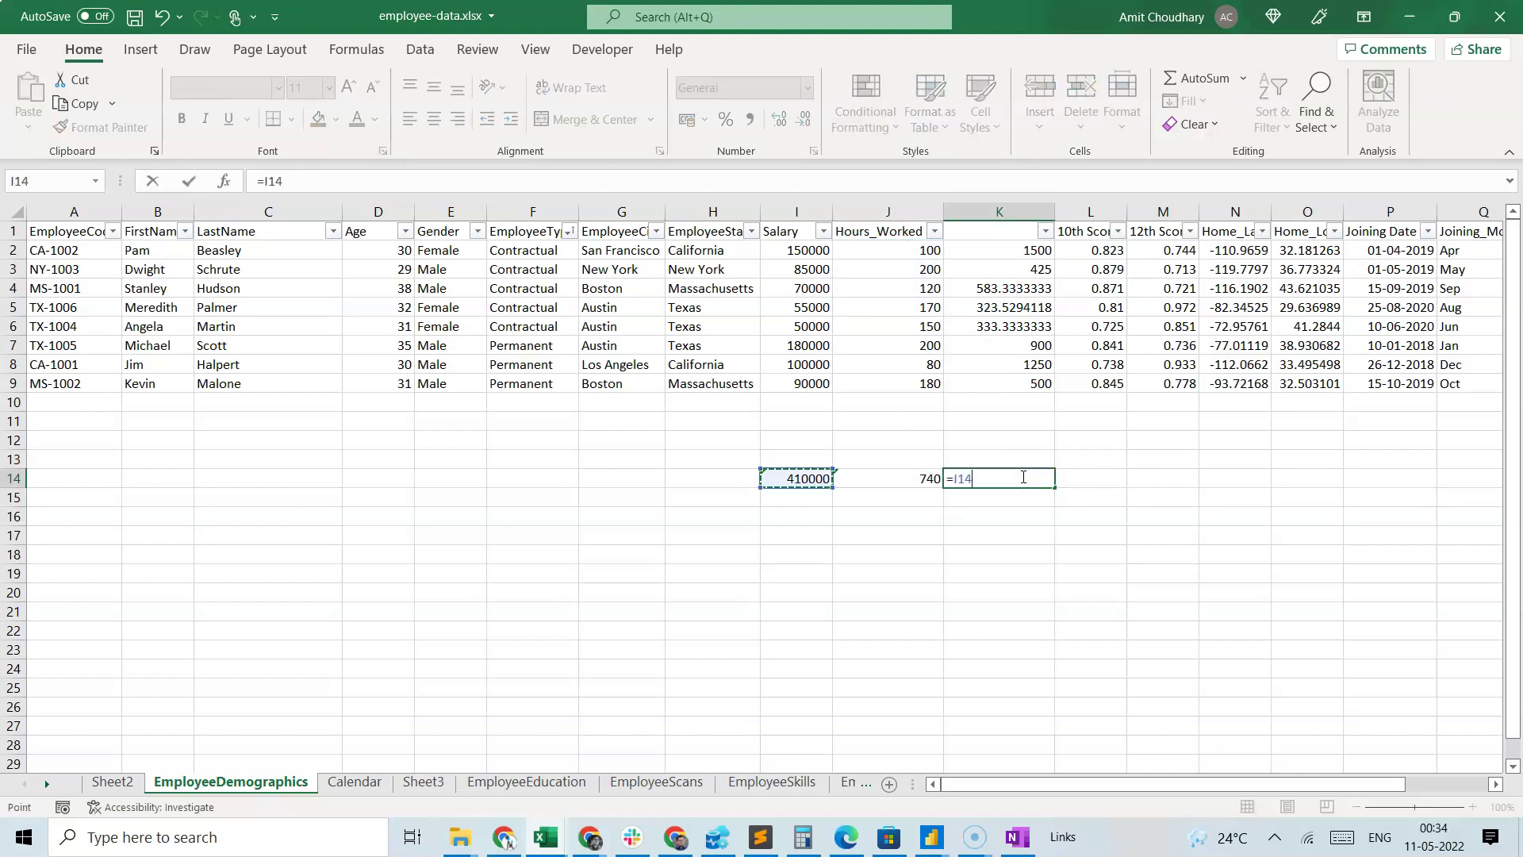
{"action": "type", "text": "/"}
{"action": "key", "text": "Left"}
{"action": "key", "text": "ctrl+Return"}
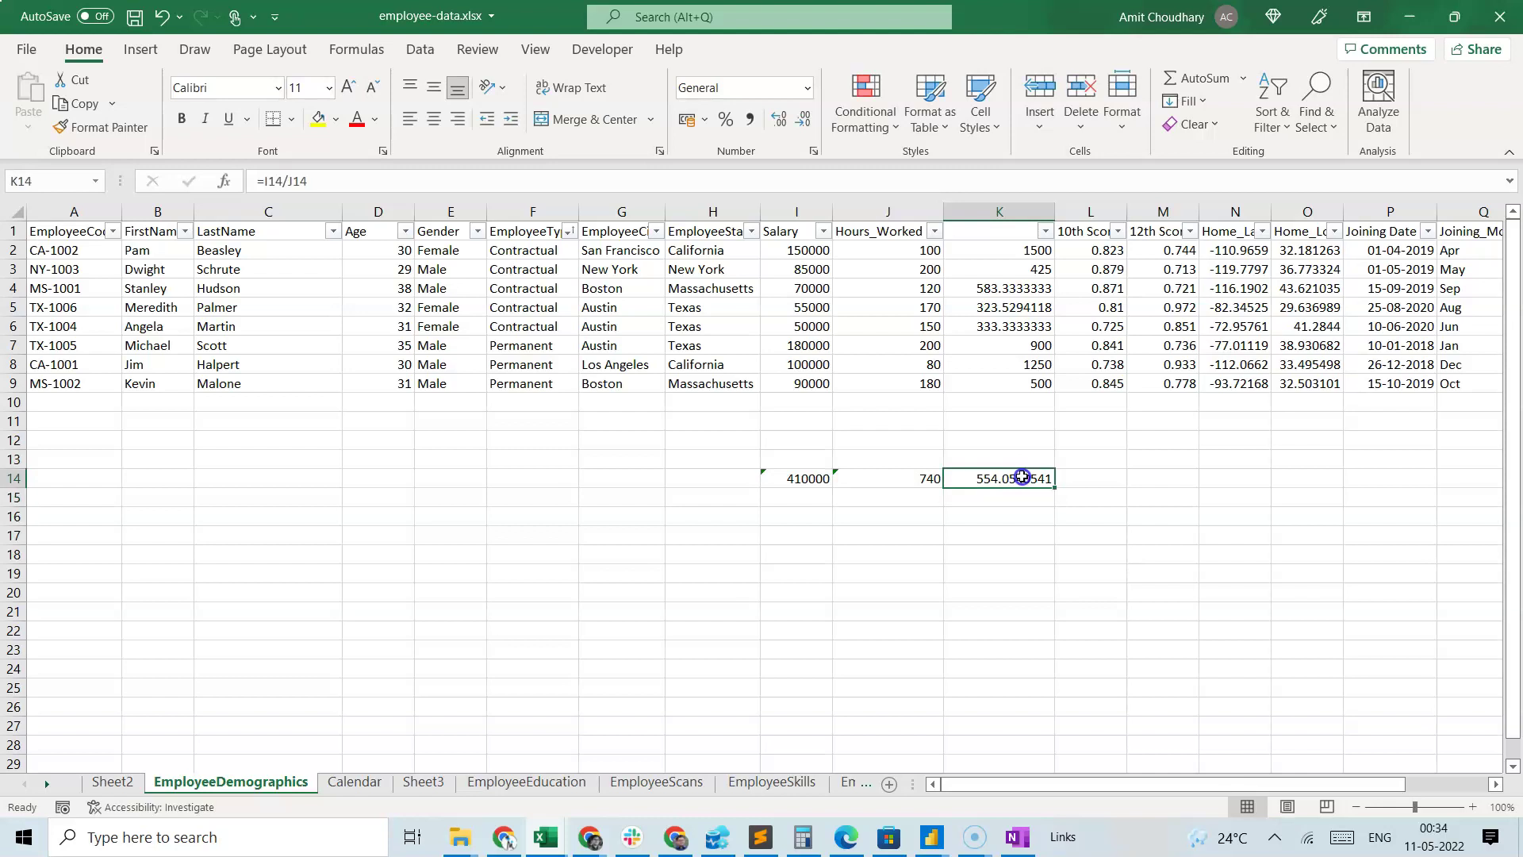
Compare the average of K2:K6 with the rate in K14, and check the Salary and Hours_Worked totals of the Permanent rows
{"action": "left_click_drag", "start_coordinate": [1020, 259], "coordinate": [1006, 322]}
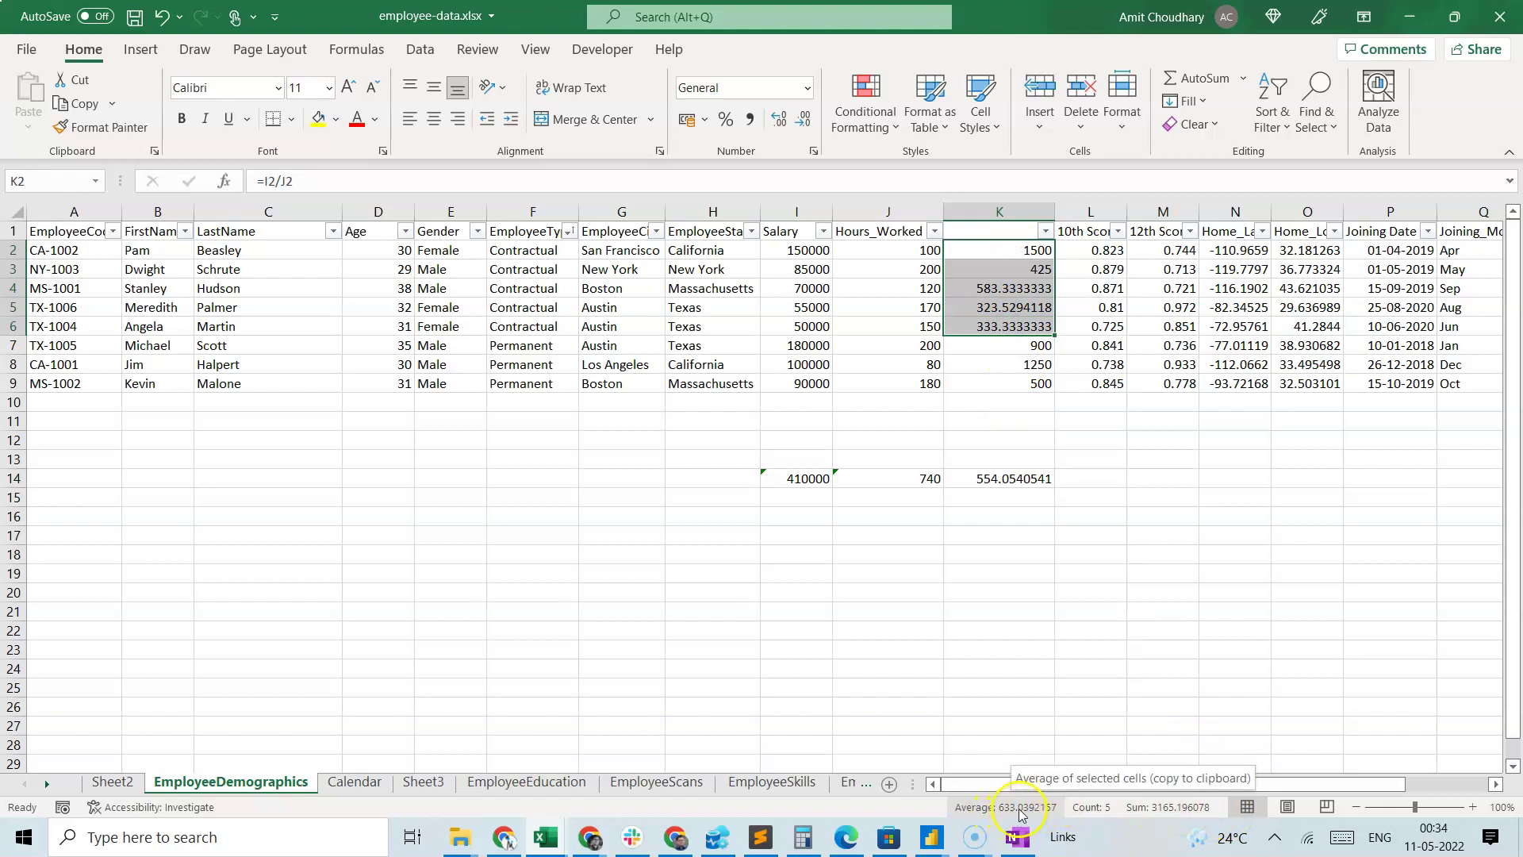
{"action": "left_click", "coordinate": [994, 479]}
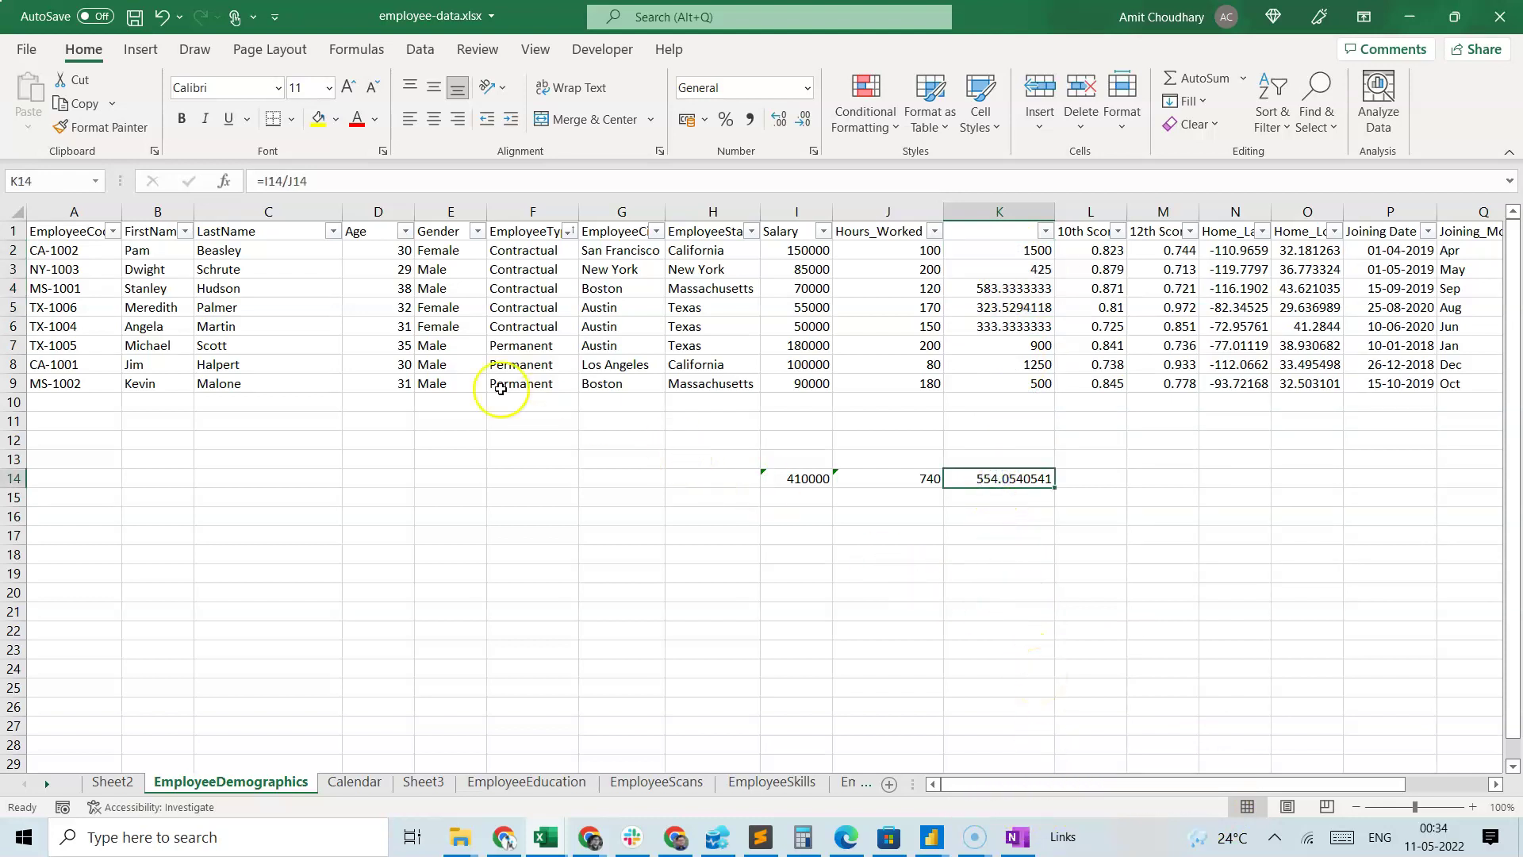
{"action": "left_click_drag", "start_coordinate": [527, 354], "coordinate": [528, 366]}
{"action": "left_click_drag", "start_coordinate": [806, 344], "coordinate": [797, 391]}
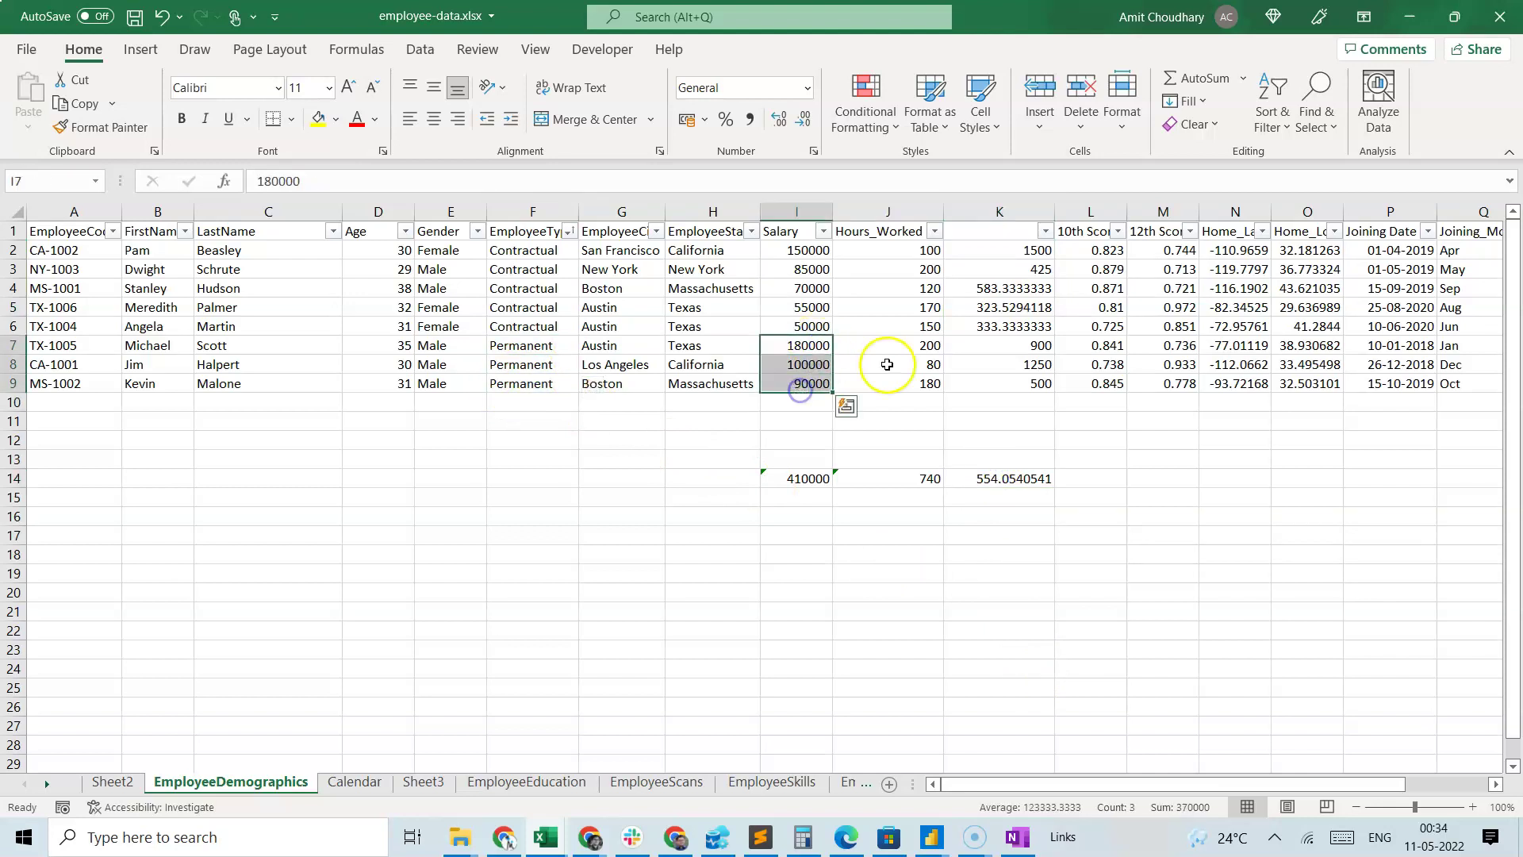
{"action": "left_click_drag", "start_coordinate": [901, 345], "coordinate": [911, 380]}
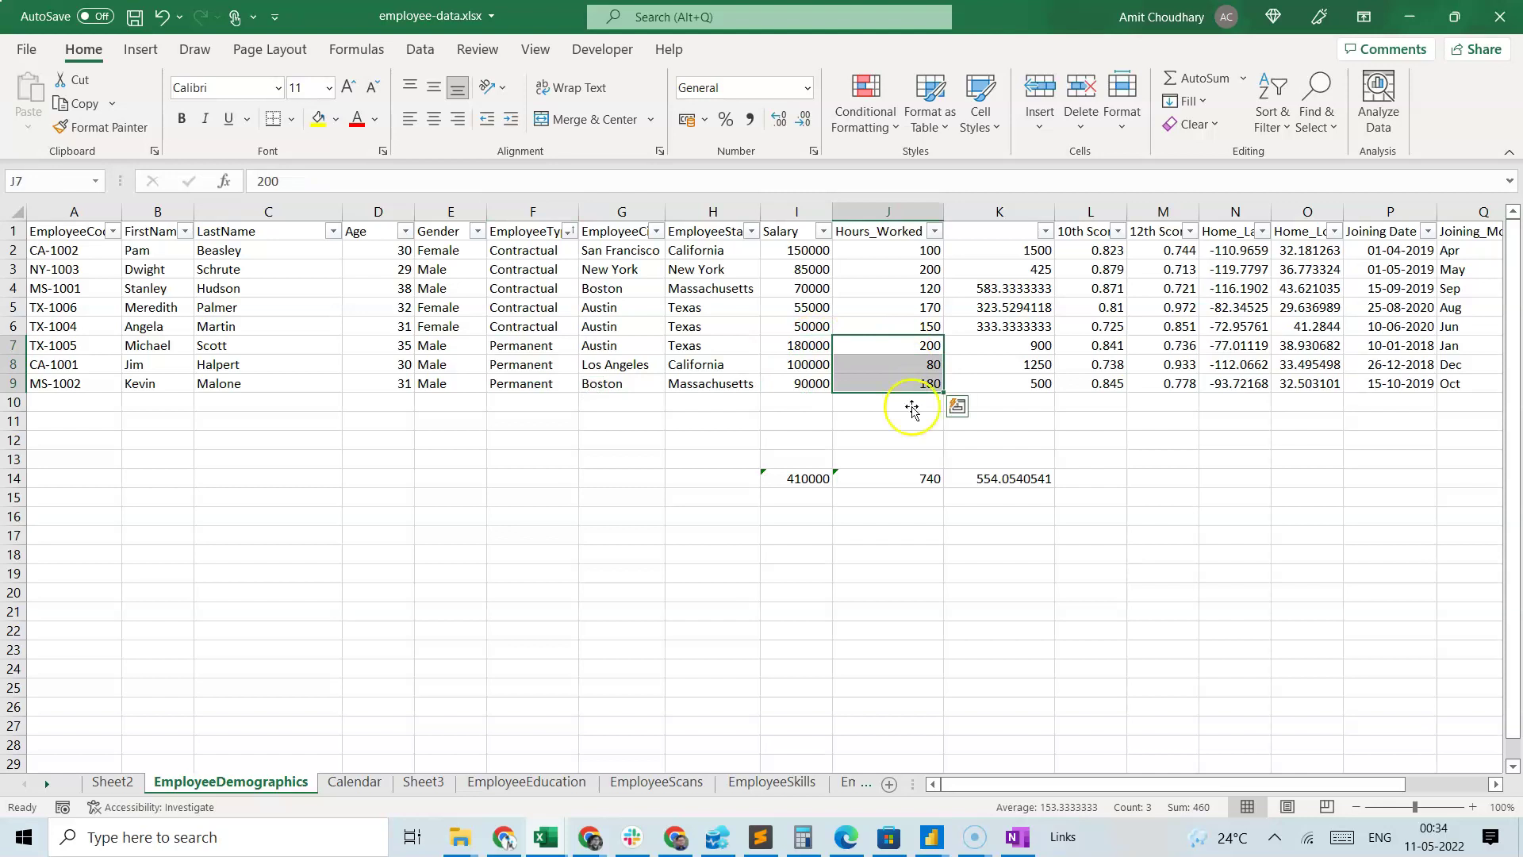
{"action": "left_click", "coordinate": [893, 535]}
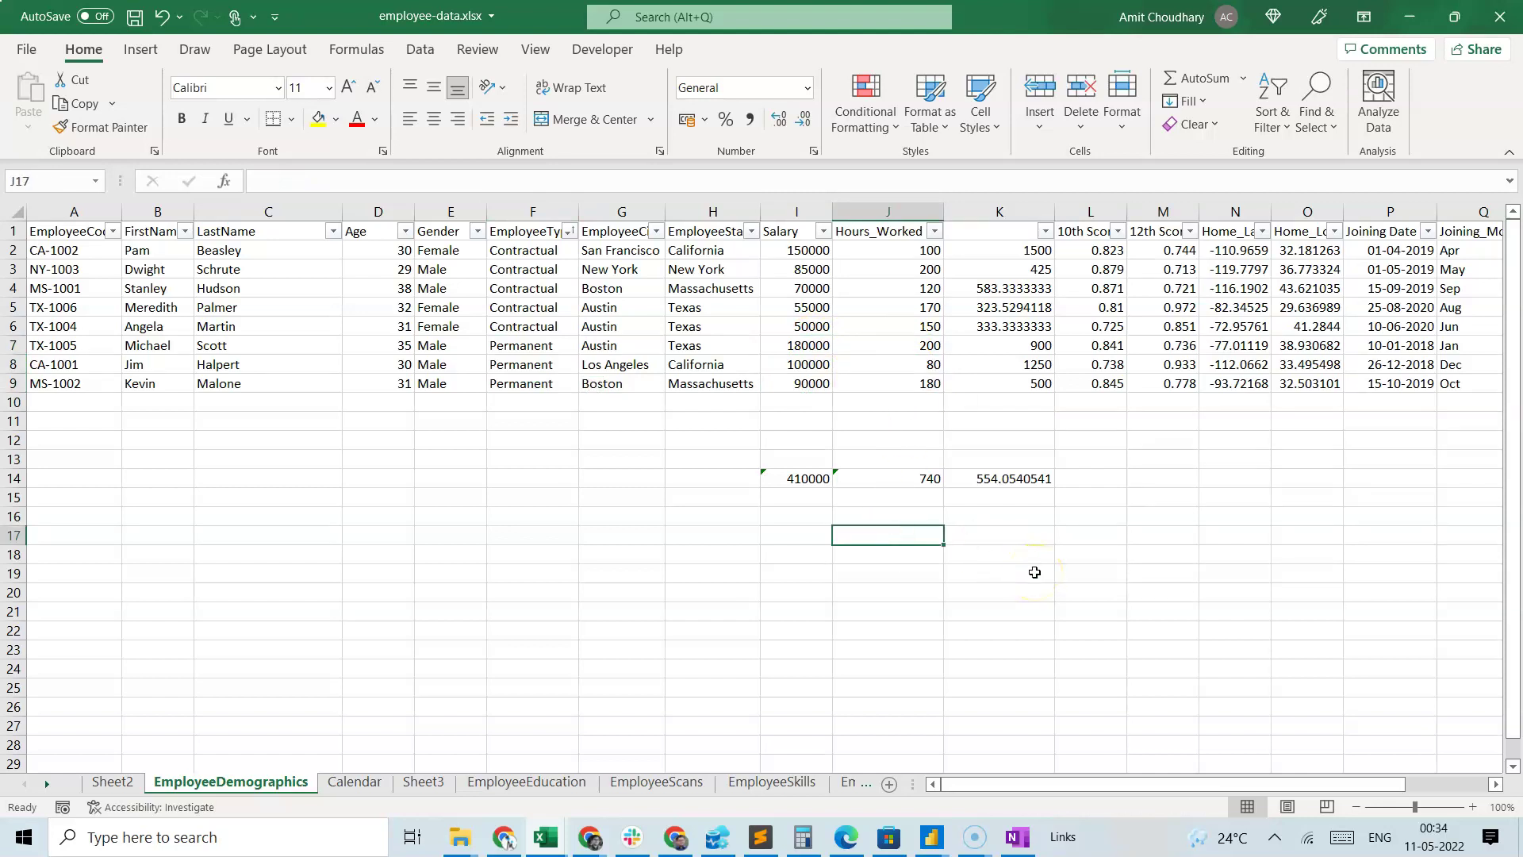
Enter the note sum(salaries)/sum(hours_worked) in cell J17
{"action": "type", "text": "sum("}
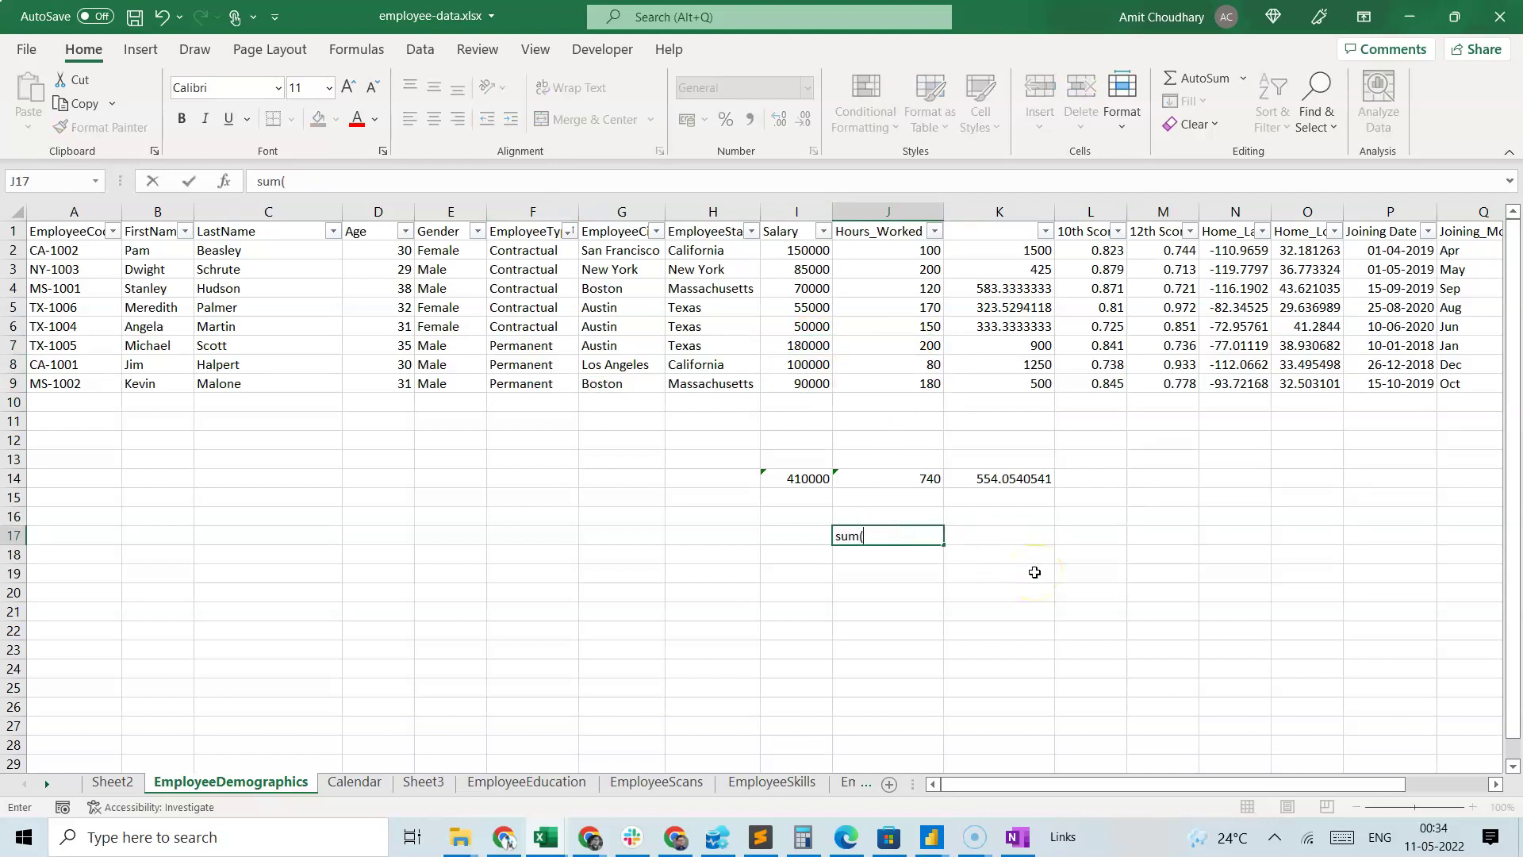
{"action": "type", "text": "salaries)/sum(hou"}
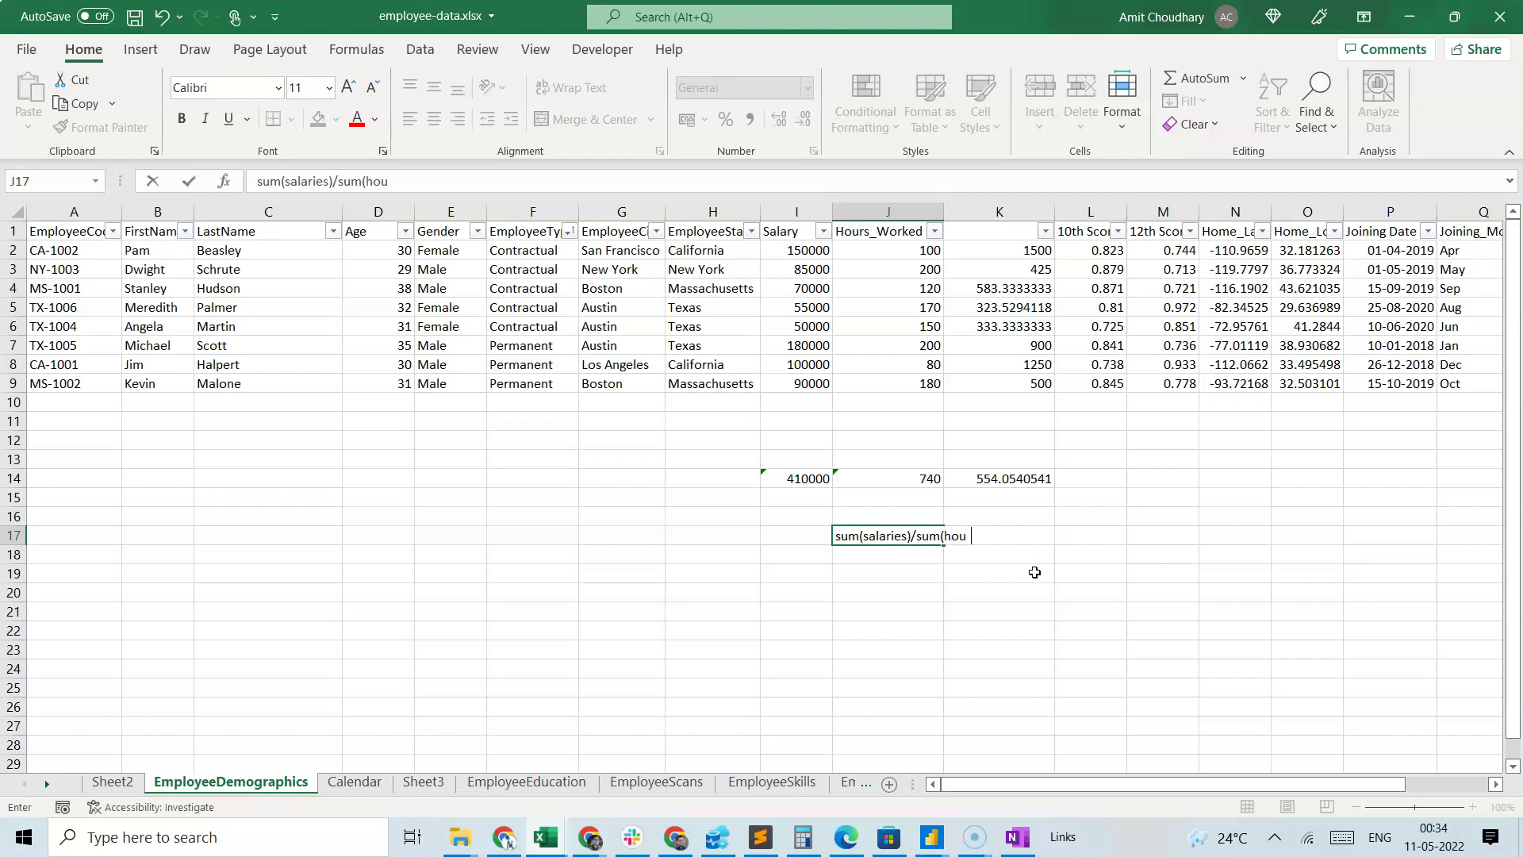
{"action": "type", "text": "rs_worked)"}
{"action": "key", "text": "ctrl+Return"}
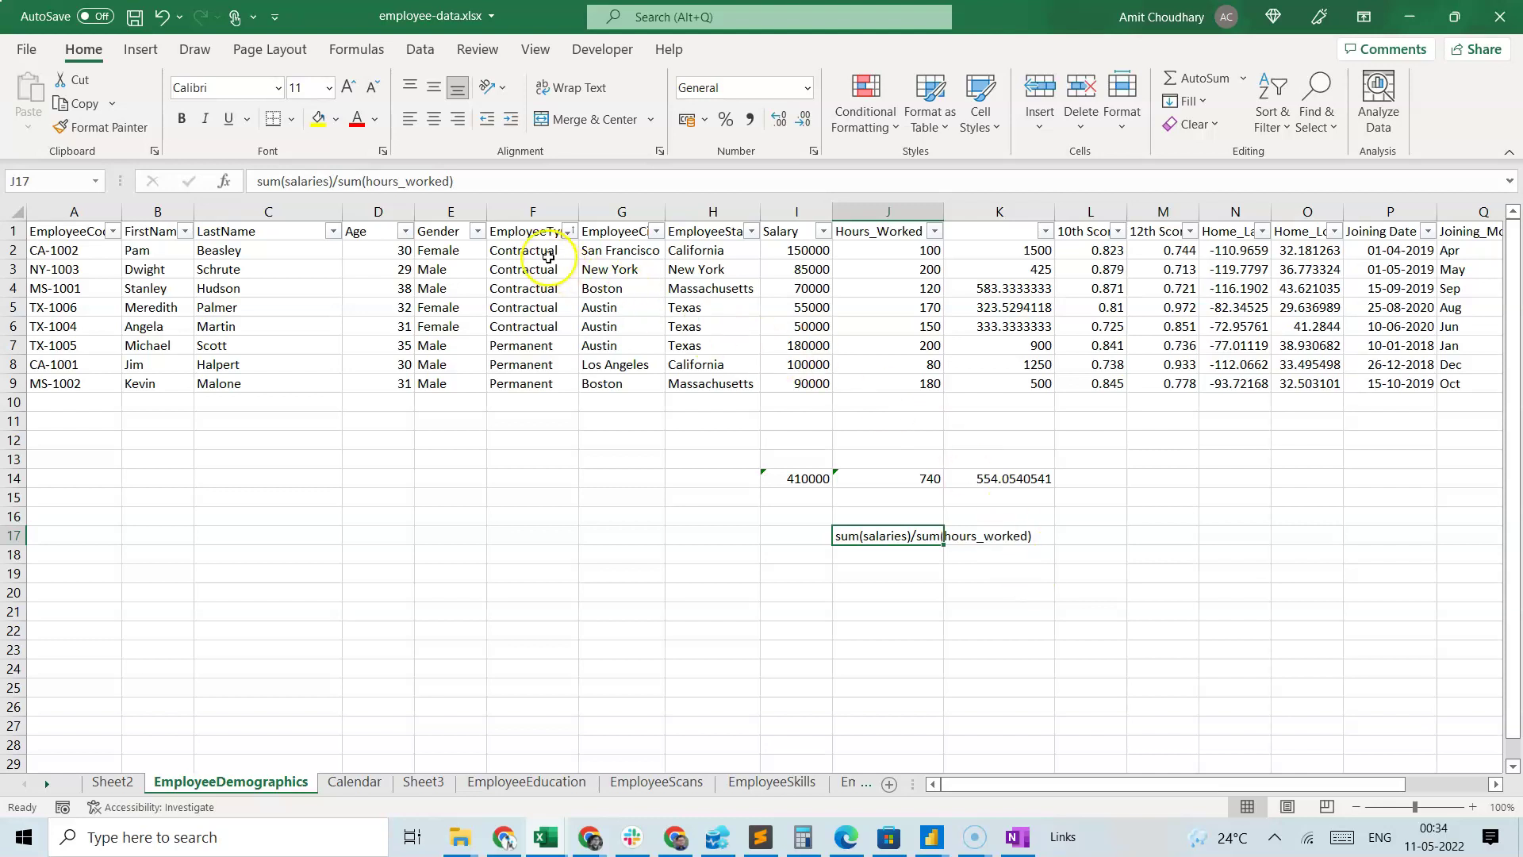
Sort the employee table by Gender in ascending order instead of by EmployeeType
{"action": "left_click", "coordinate": [529, 210]}
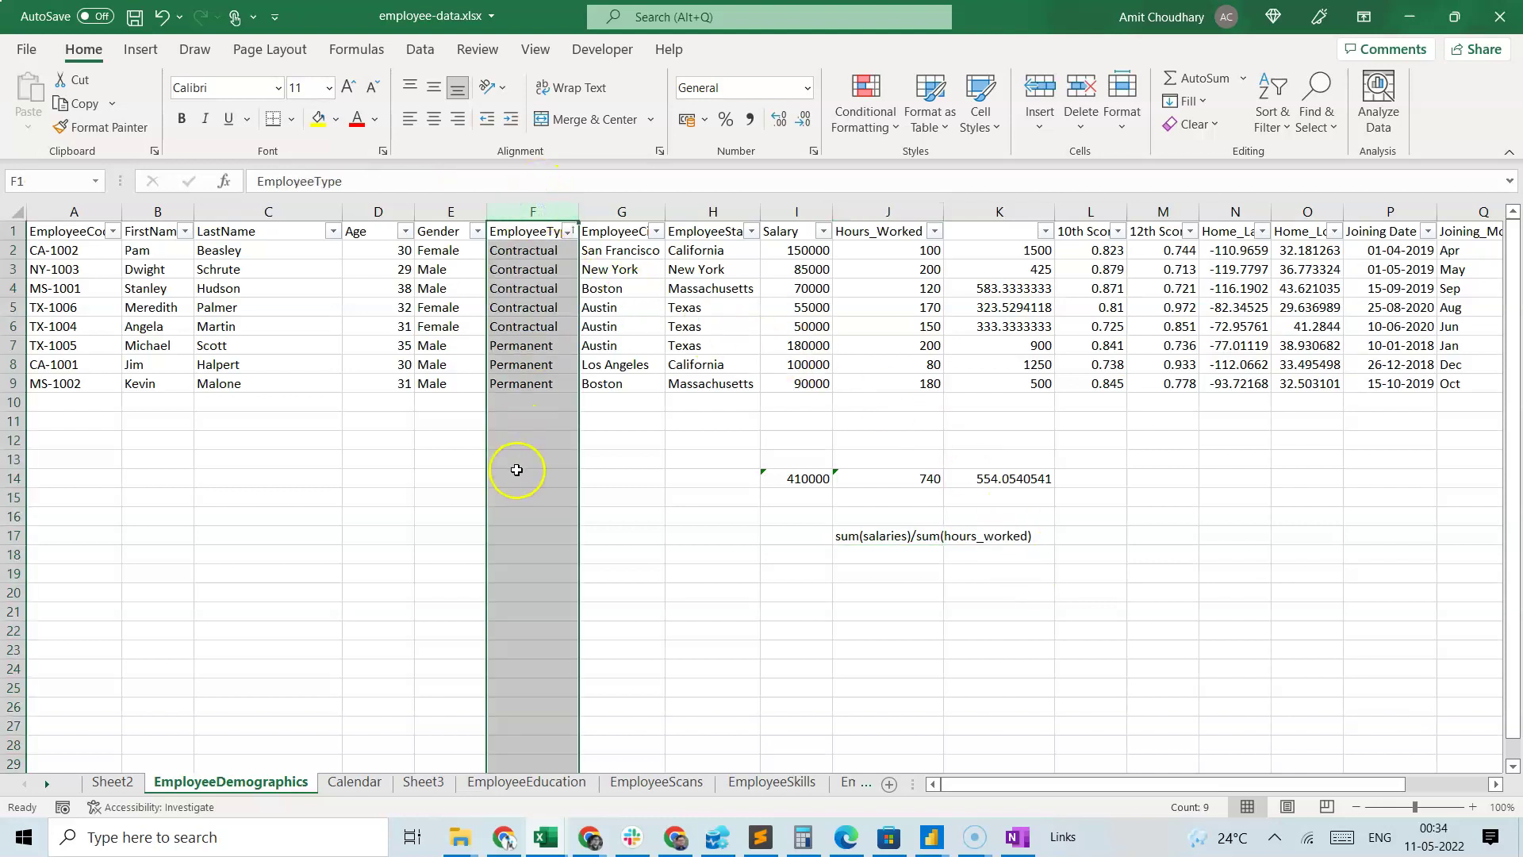
{"action": "left_click", "coordinate": [425, 384]}
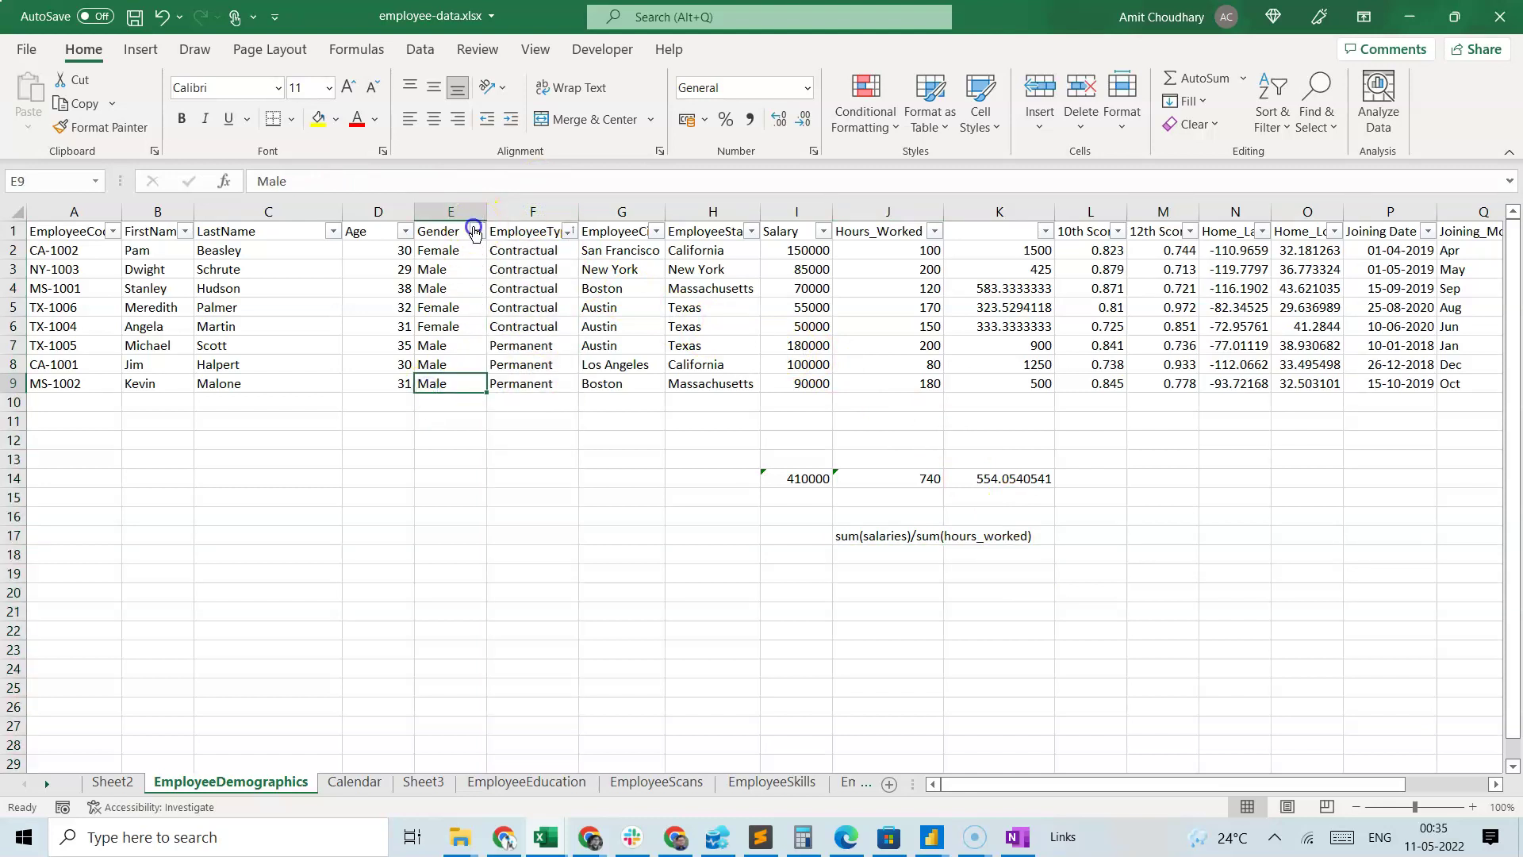
{"action": "left_click", "coordinate": [477, 230]}
{"action": "left_click", "coordinate": [408, 256]}
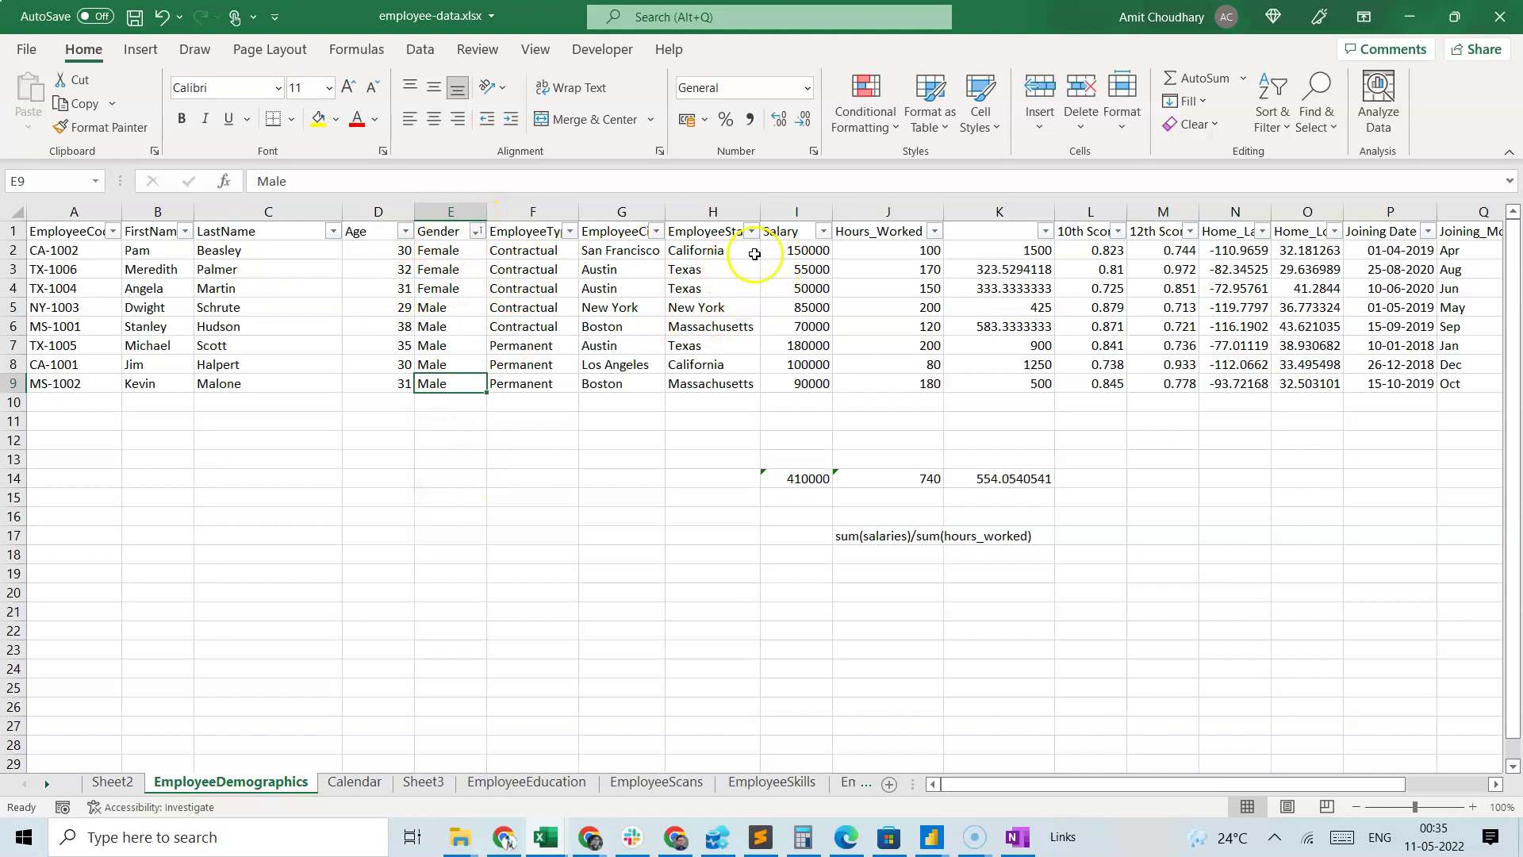
Check the Salary and Hours_Worked totals of the Female and Male rows, then review the row-level formula in K2 and the ratio in J17
{"action": "left_click_drag", "start_coordinate": [787, 245], "coordinate": [783, 286]}
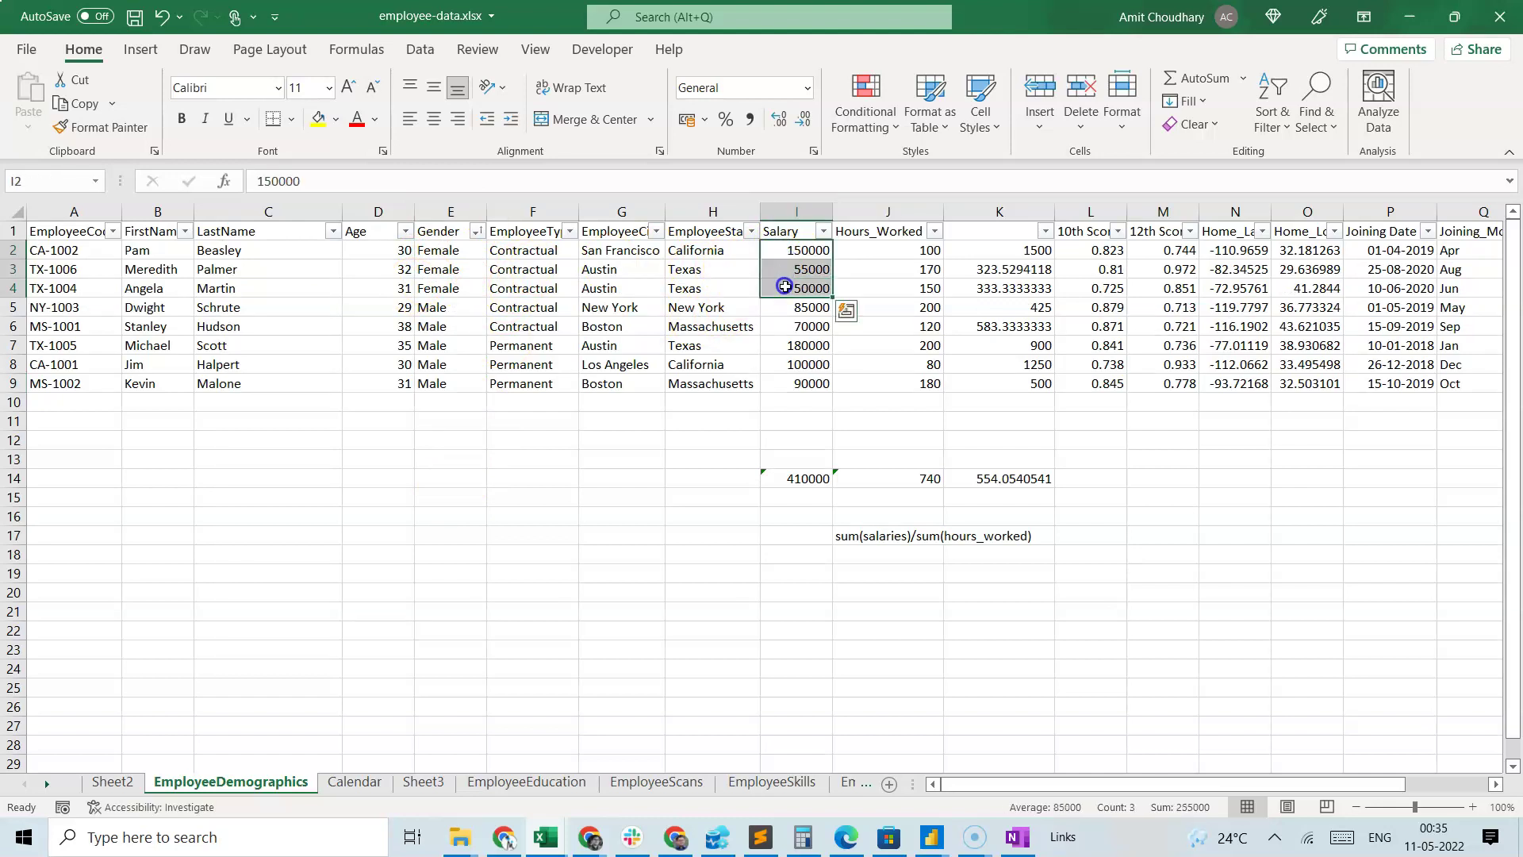
{"action": "left_click_drag", "start_coordinate": [875, 250], "coordinate": [797, 386]}
{"action": "left_click_drag", "start_coordinate": [881, 307], "coordinate": [880, 378]}
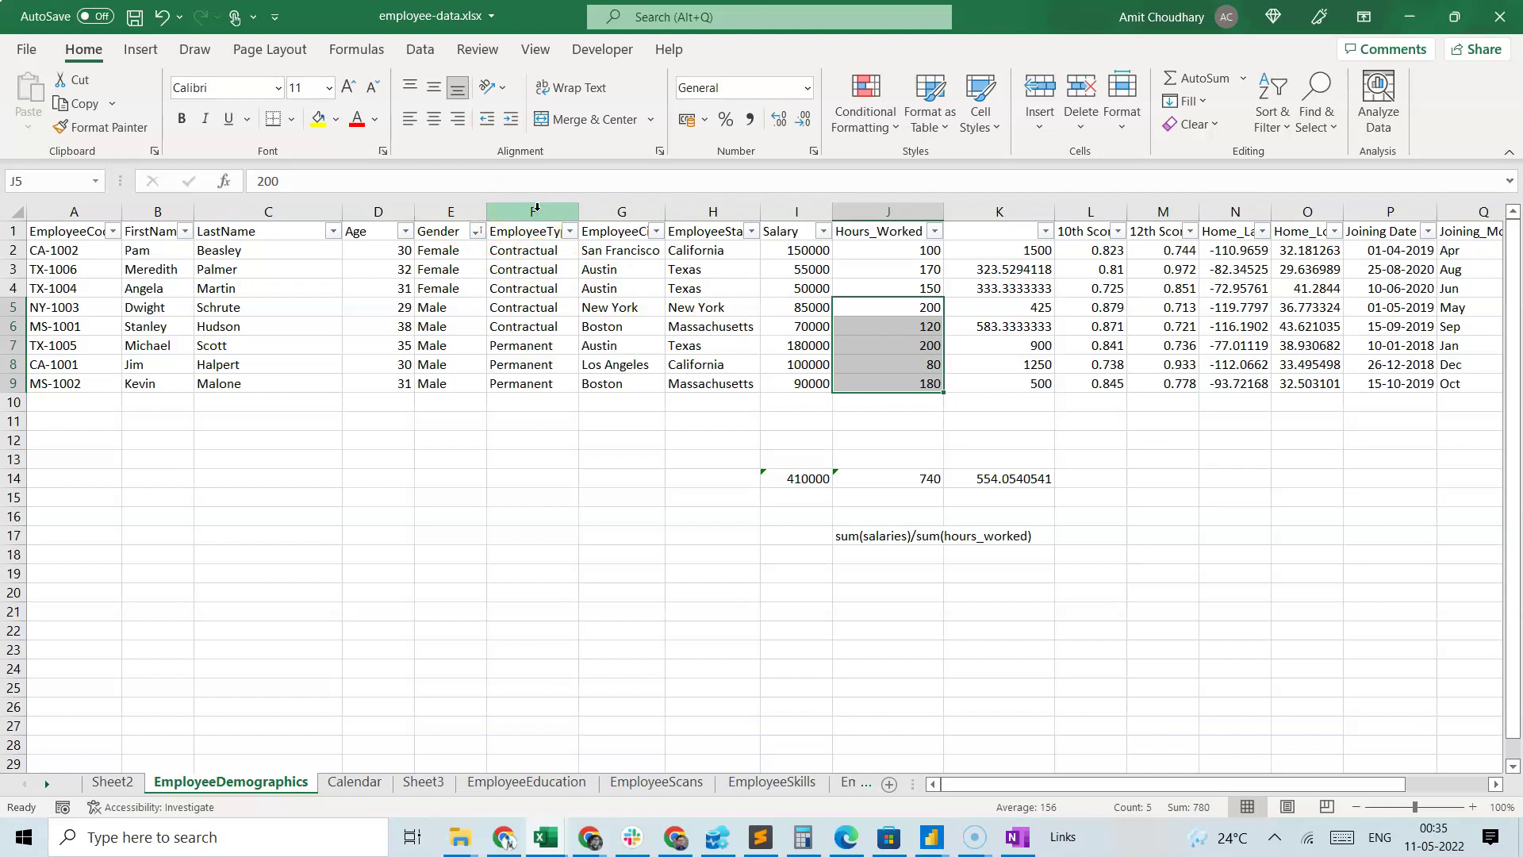
{"action": "left_click", "coordinate": [988, 248]}
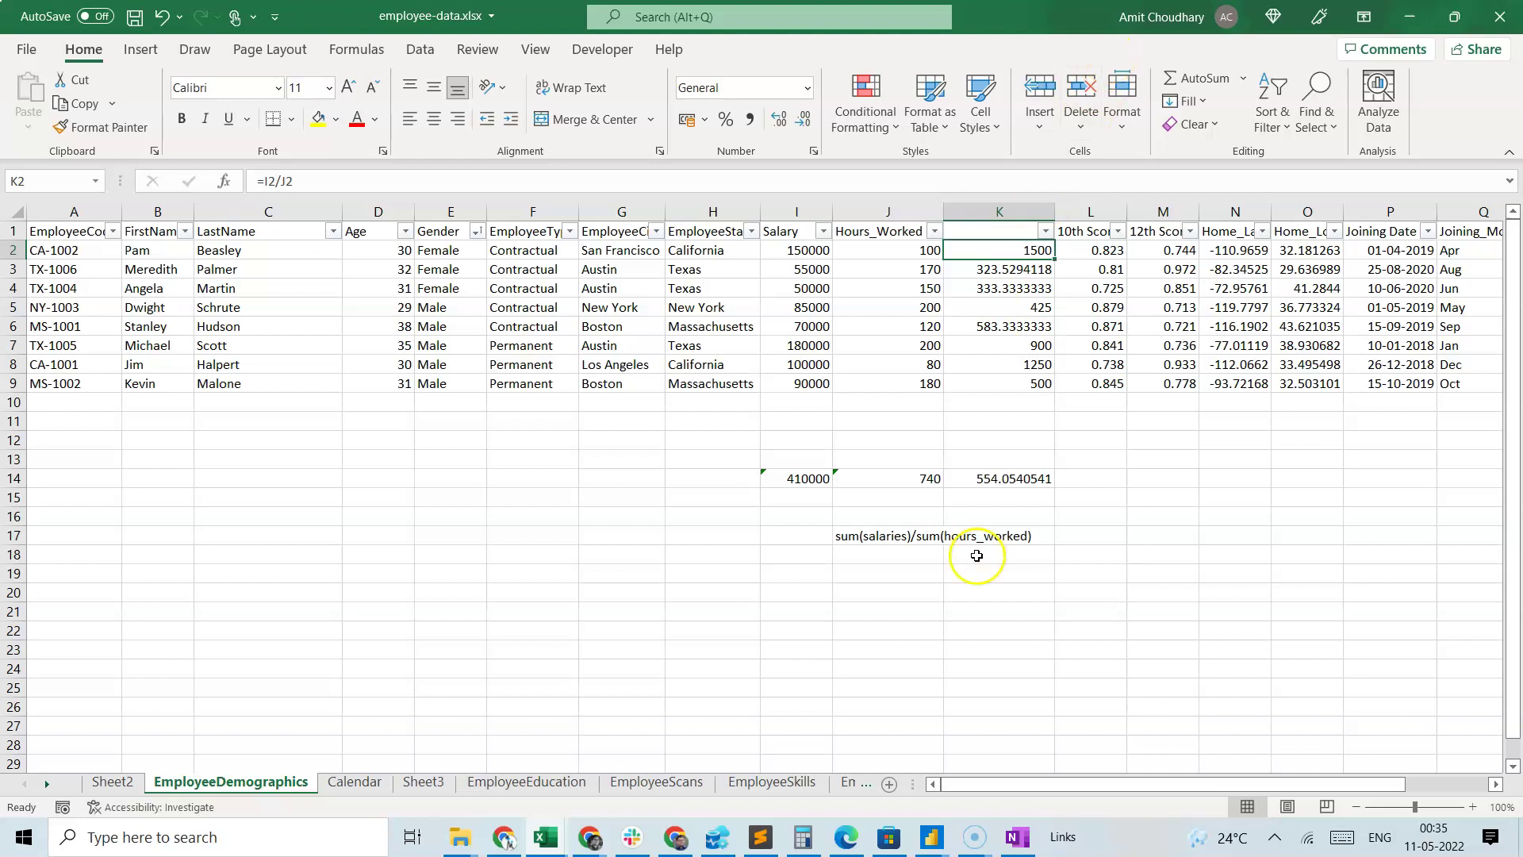
{"action": "left_click", "coordinate": [866, 537]}
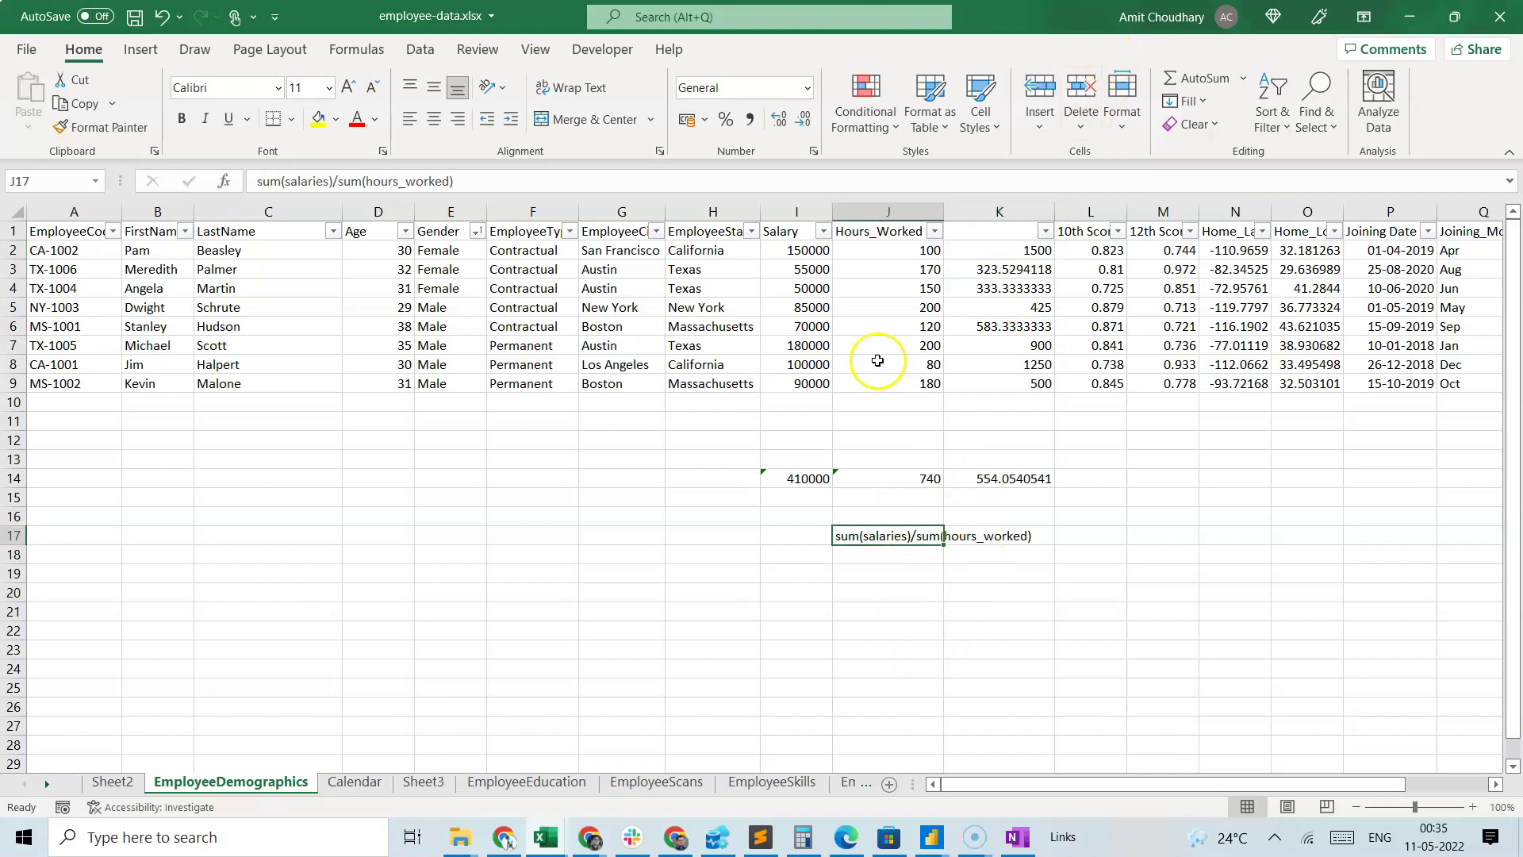
Examine the EmployeeType, EmployeeCity, Gender and EmployeeState columns as possible grouping categories for the hourly rate
{"action": "left_click", "coordinate": [512, 208]}
{"action": "left_click_drag", "start_coordinate": [621, 206], "coordinate": [537, 208]}
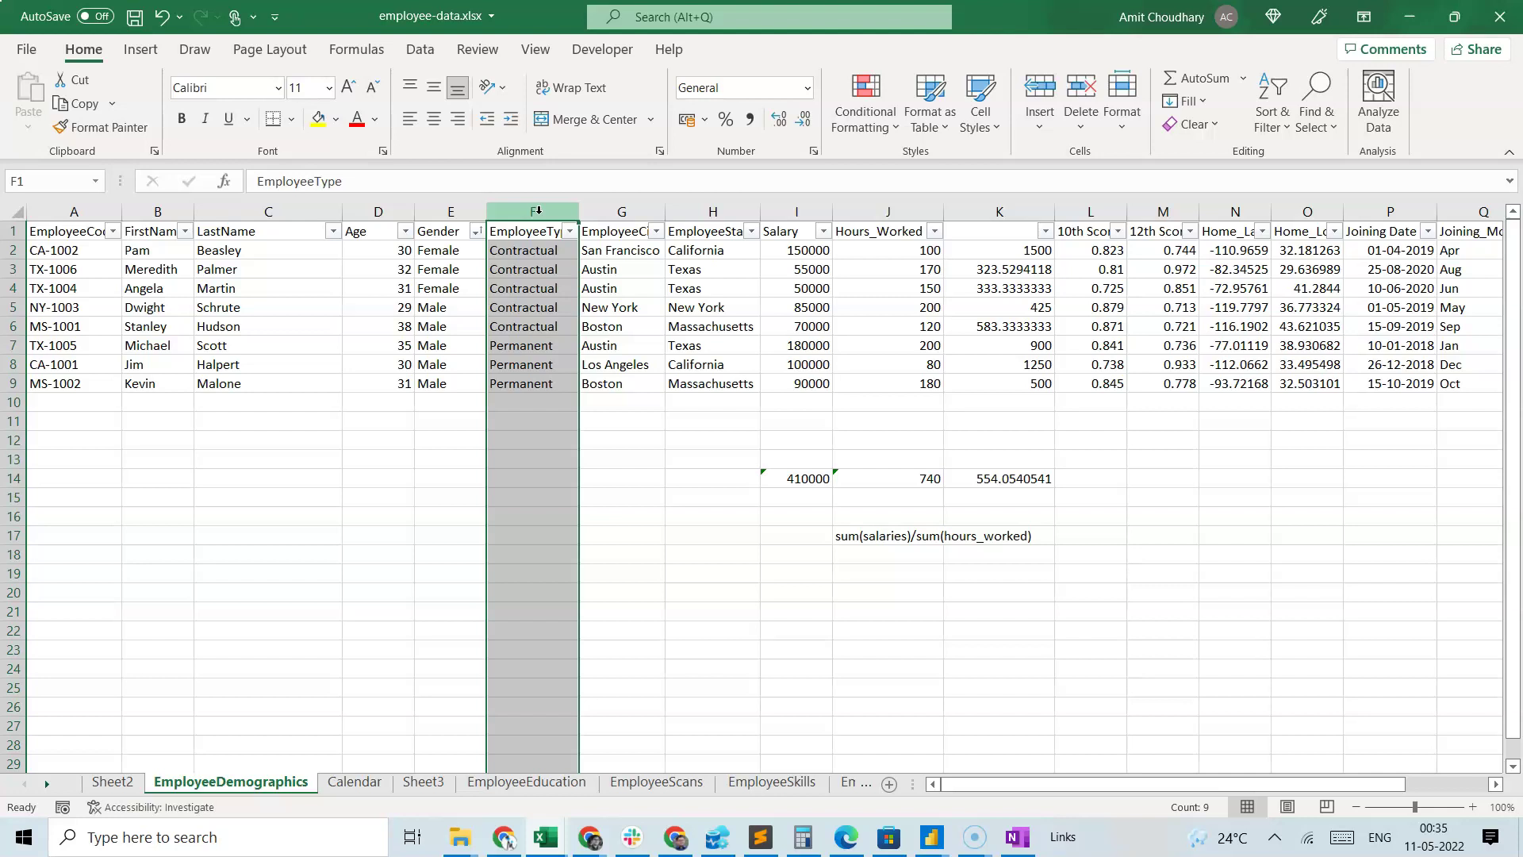
{"action": "left_click", "coordinate": [464, 458]}
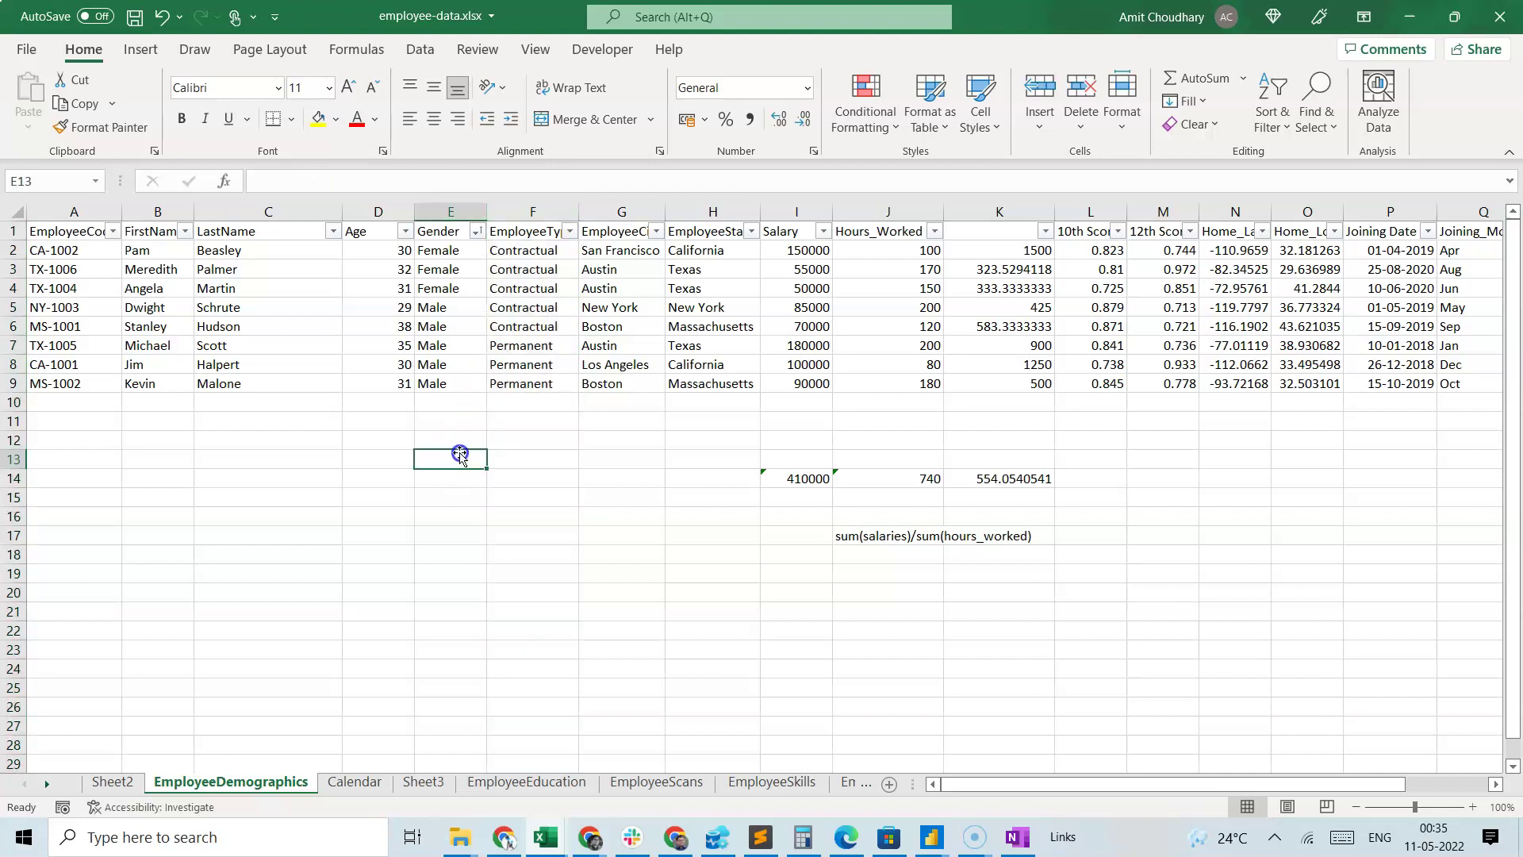
{"action": "left_click", "coordinate": [527, 211]}
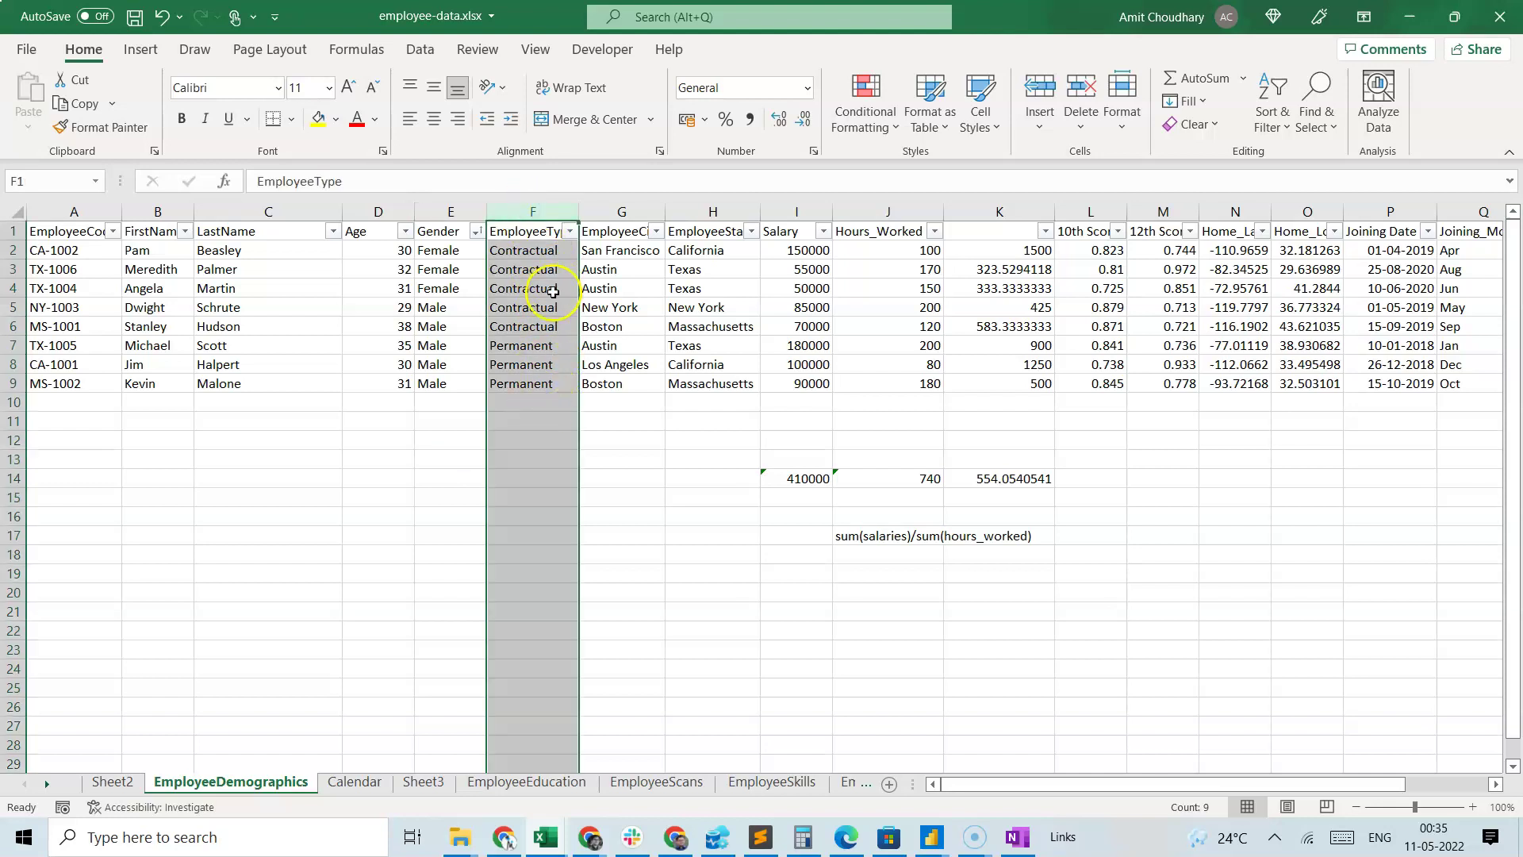
{"action": "left_click", "coordinate": [521, 446]}
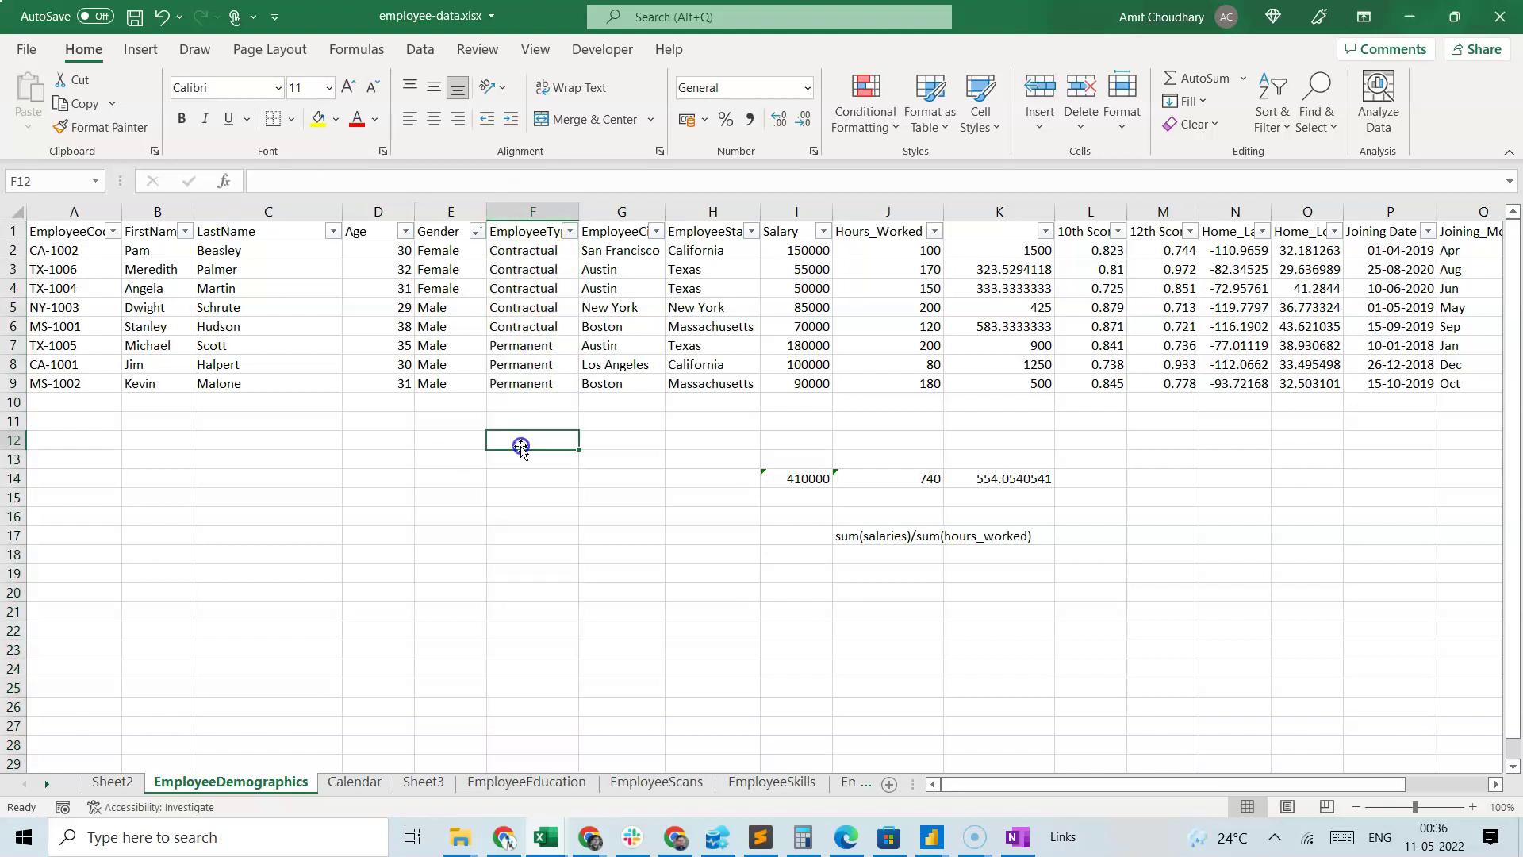
{"action": "left_click", "coordinate": [453, 210]}
{"action": "left_click", "coordinate": [562, 441]}
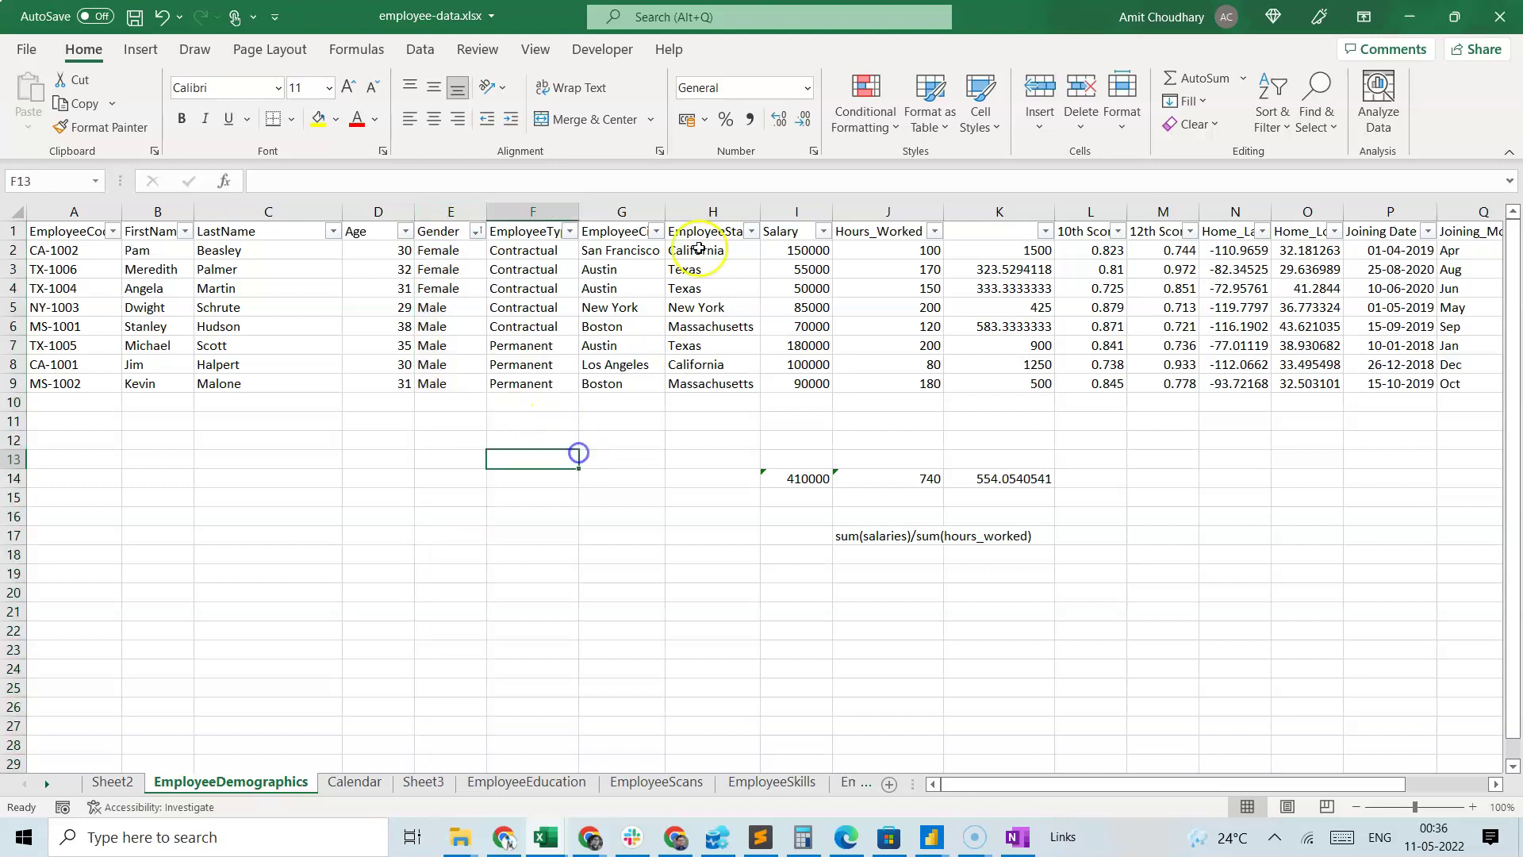
{"action": "left_click", "coordinate": [712, 211]}
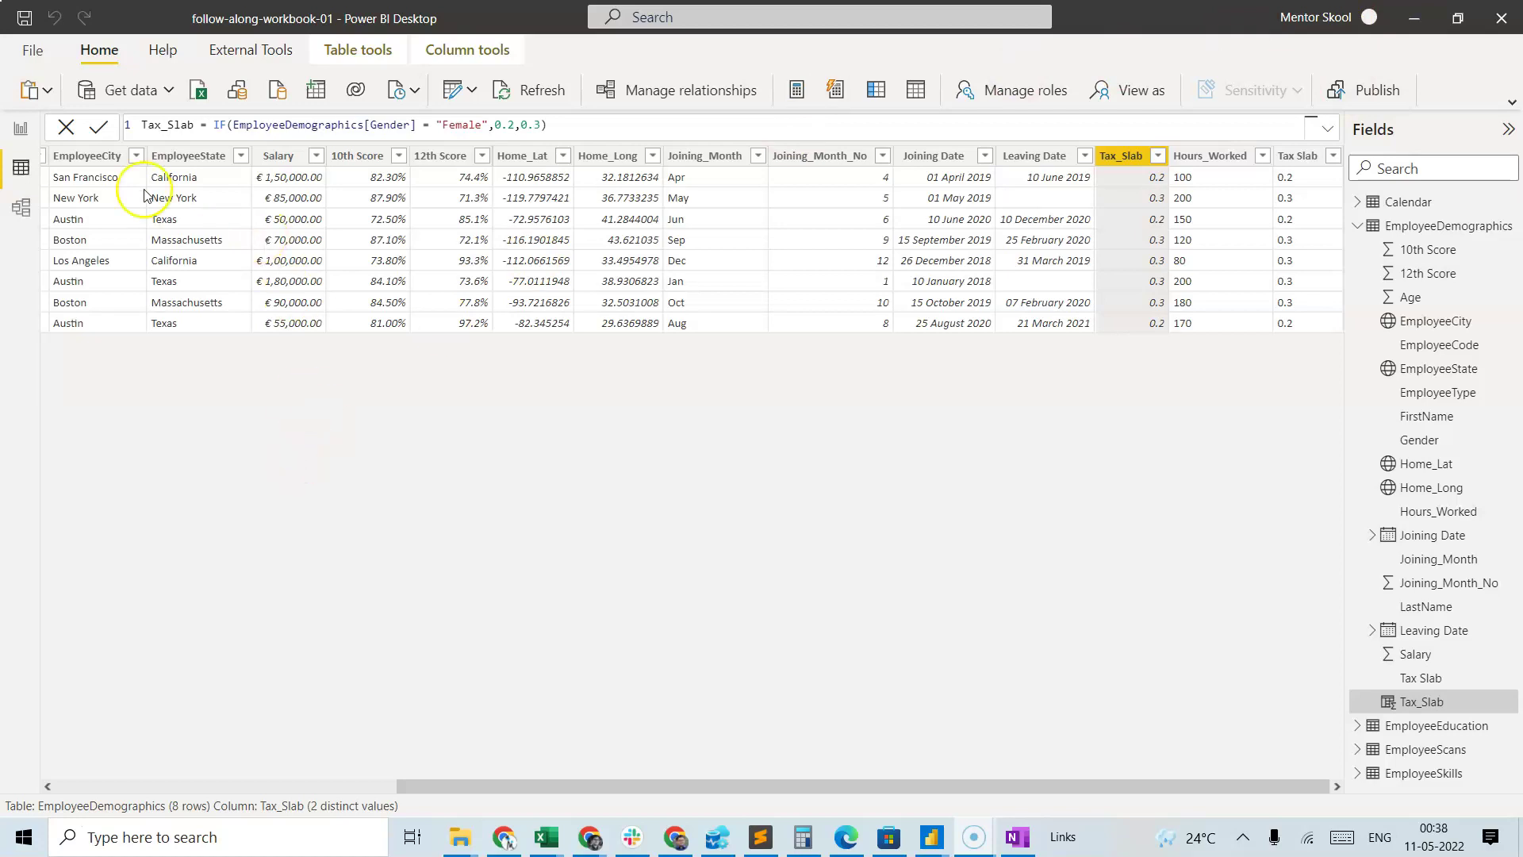
In Power BI Desktop, add the calculated column Avg_Salary = AVERAGE(EmployeeDemographics[Salary]) to the EmployeeDemographics table
{"action": "left_click_drag", "start_coordinate": [568, 785], "coordinate": [266, 789]}
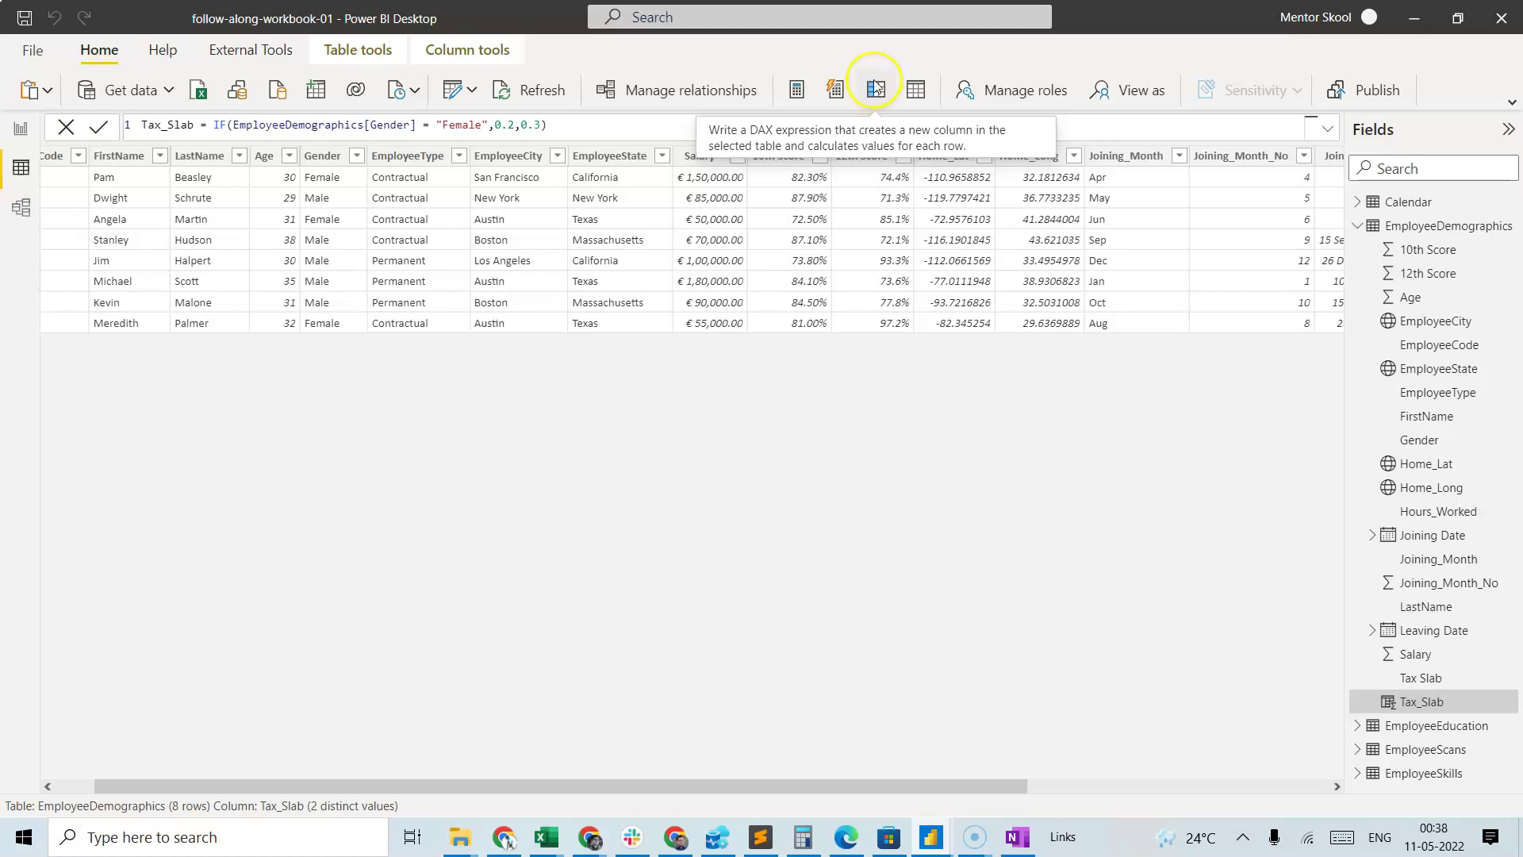
{"action": "left_click", "coordinate": [878, 93]}
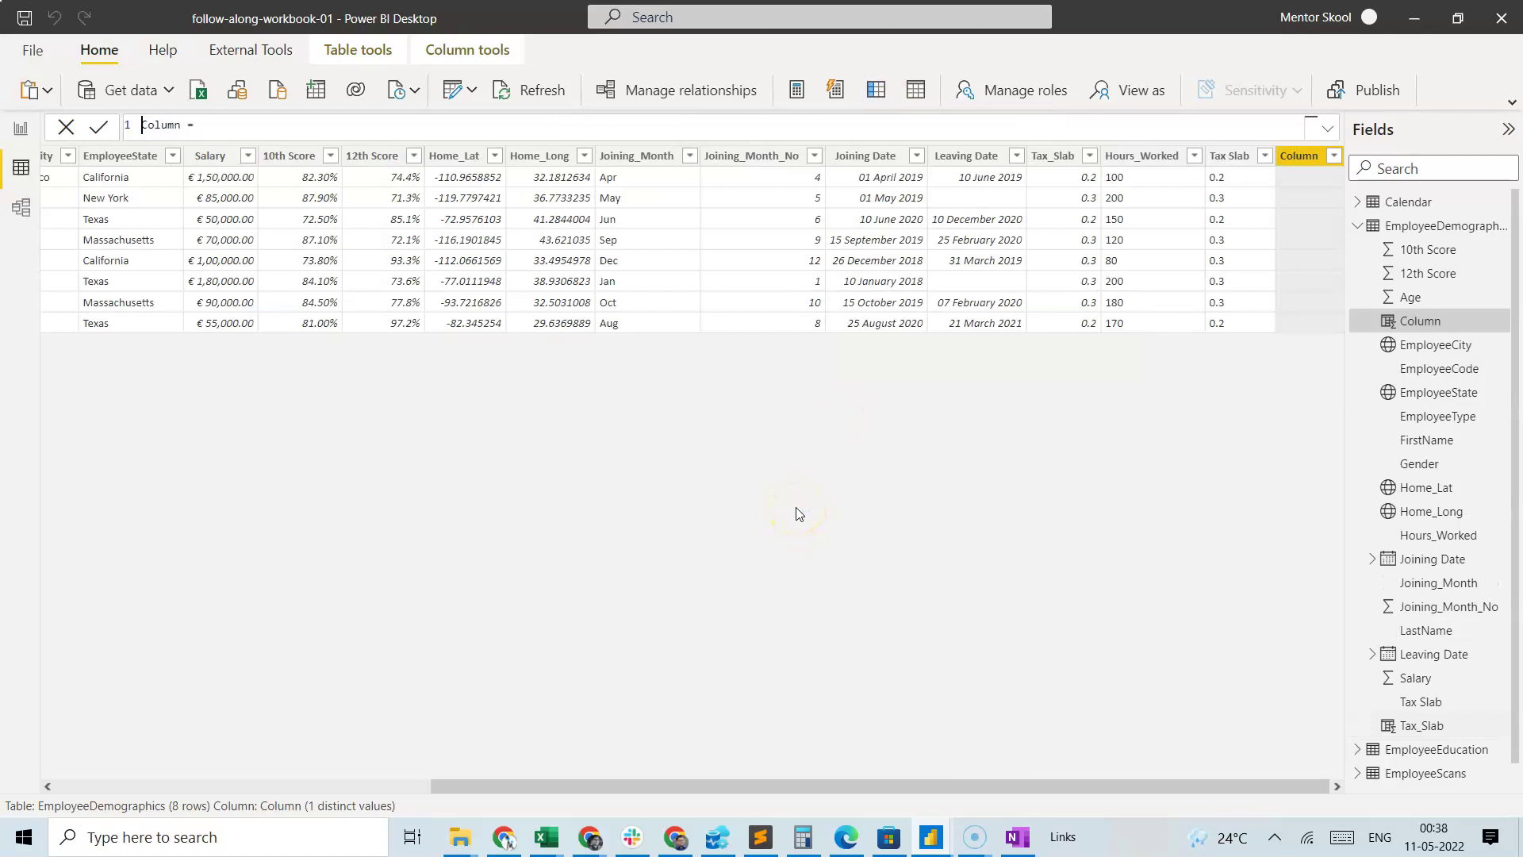
{"action": "key", "text": "ctrl+a"}
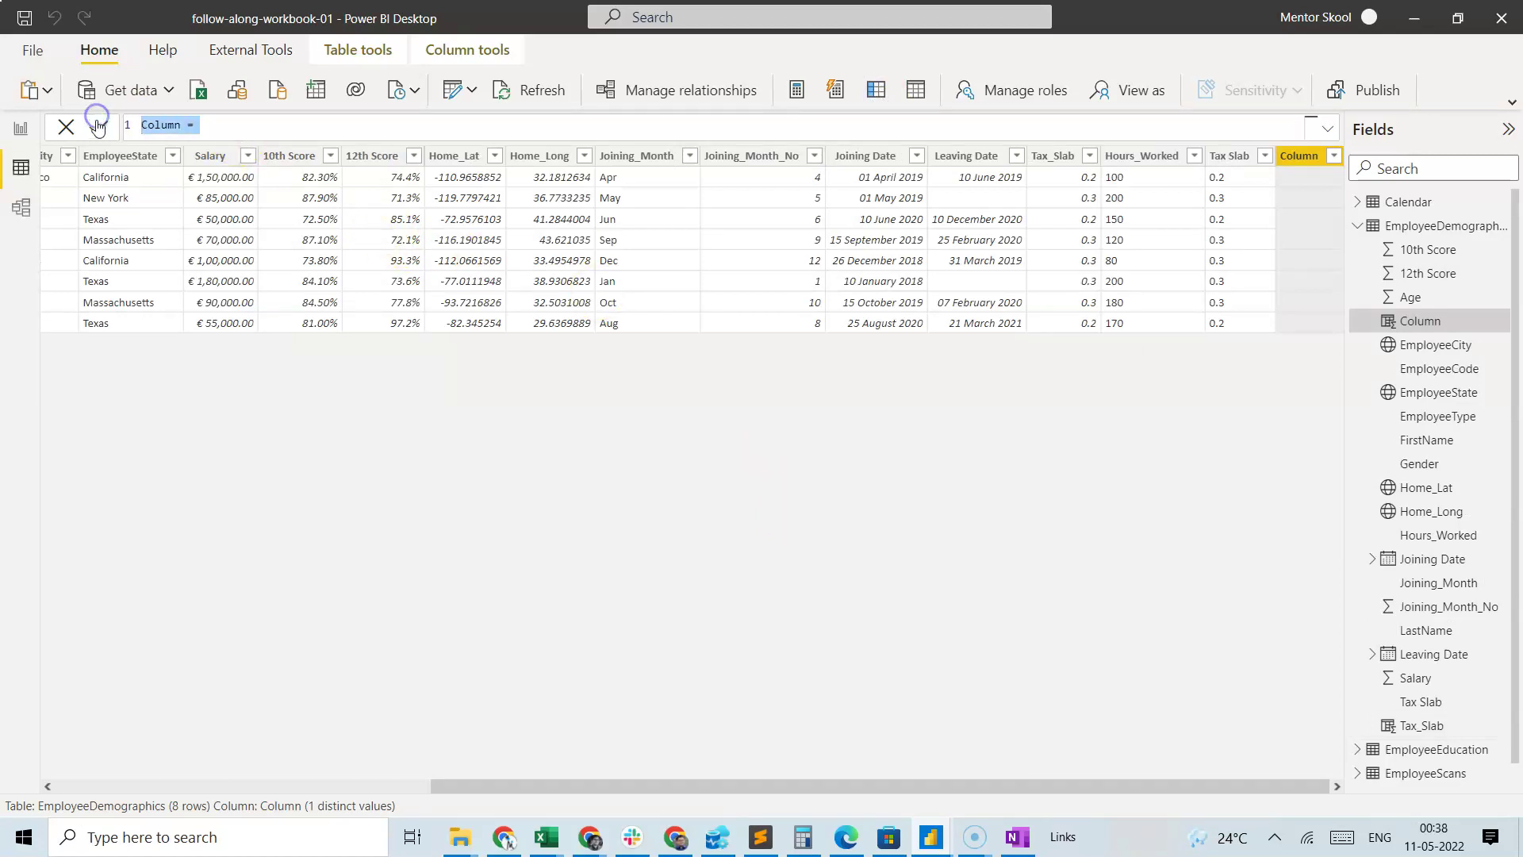
{"action": "type", "text": "Avg_"}
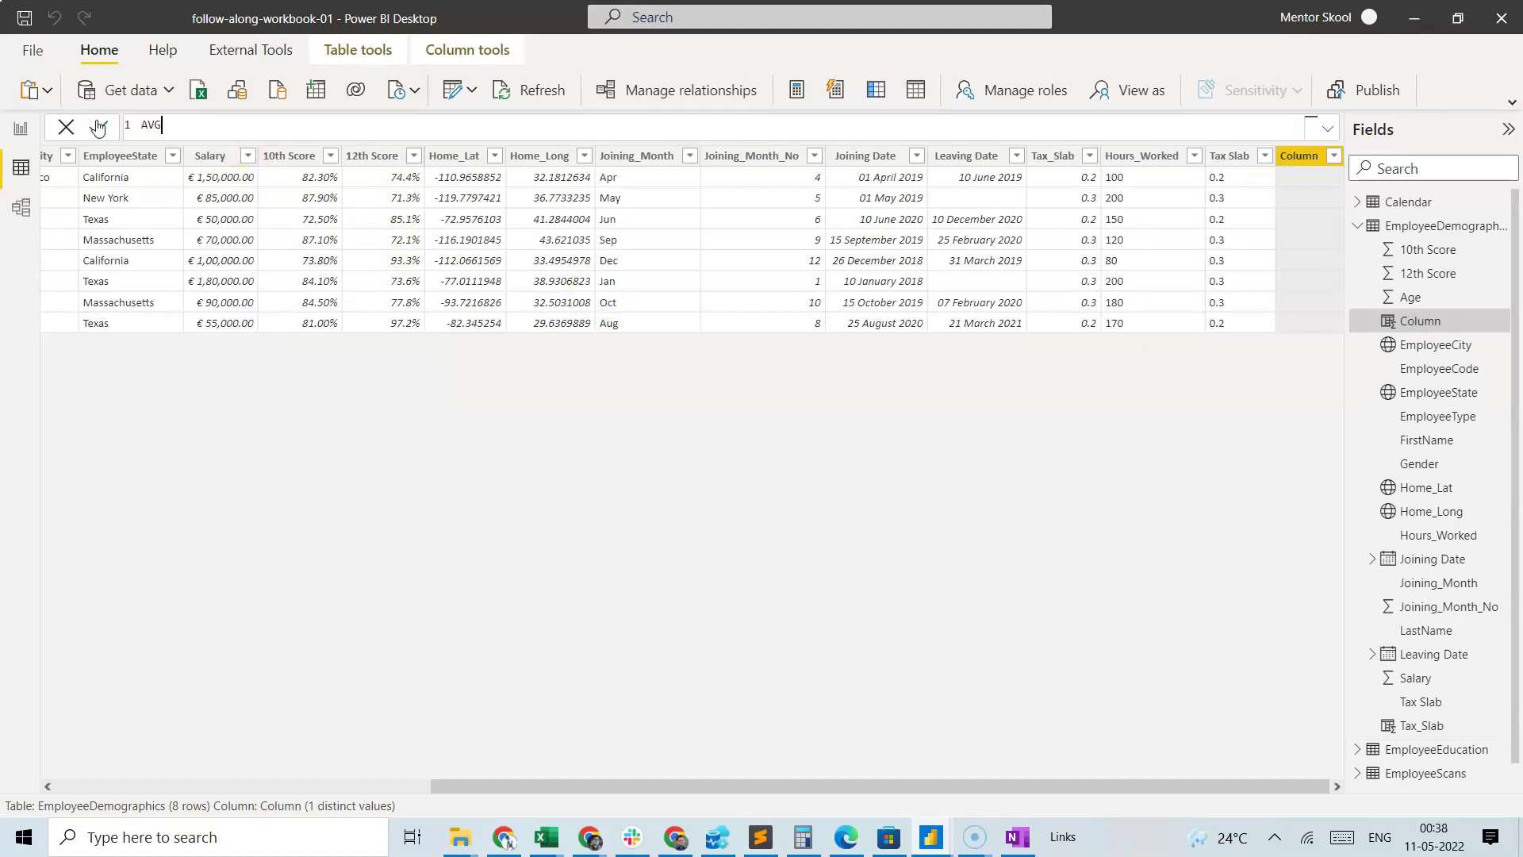
{"action": "type", "text": "Salary = ave"}
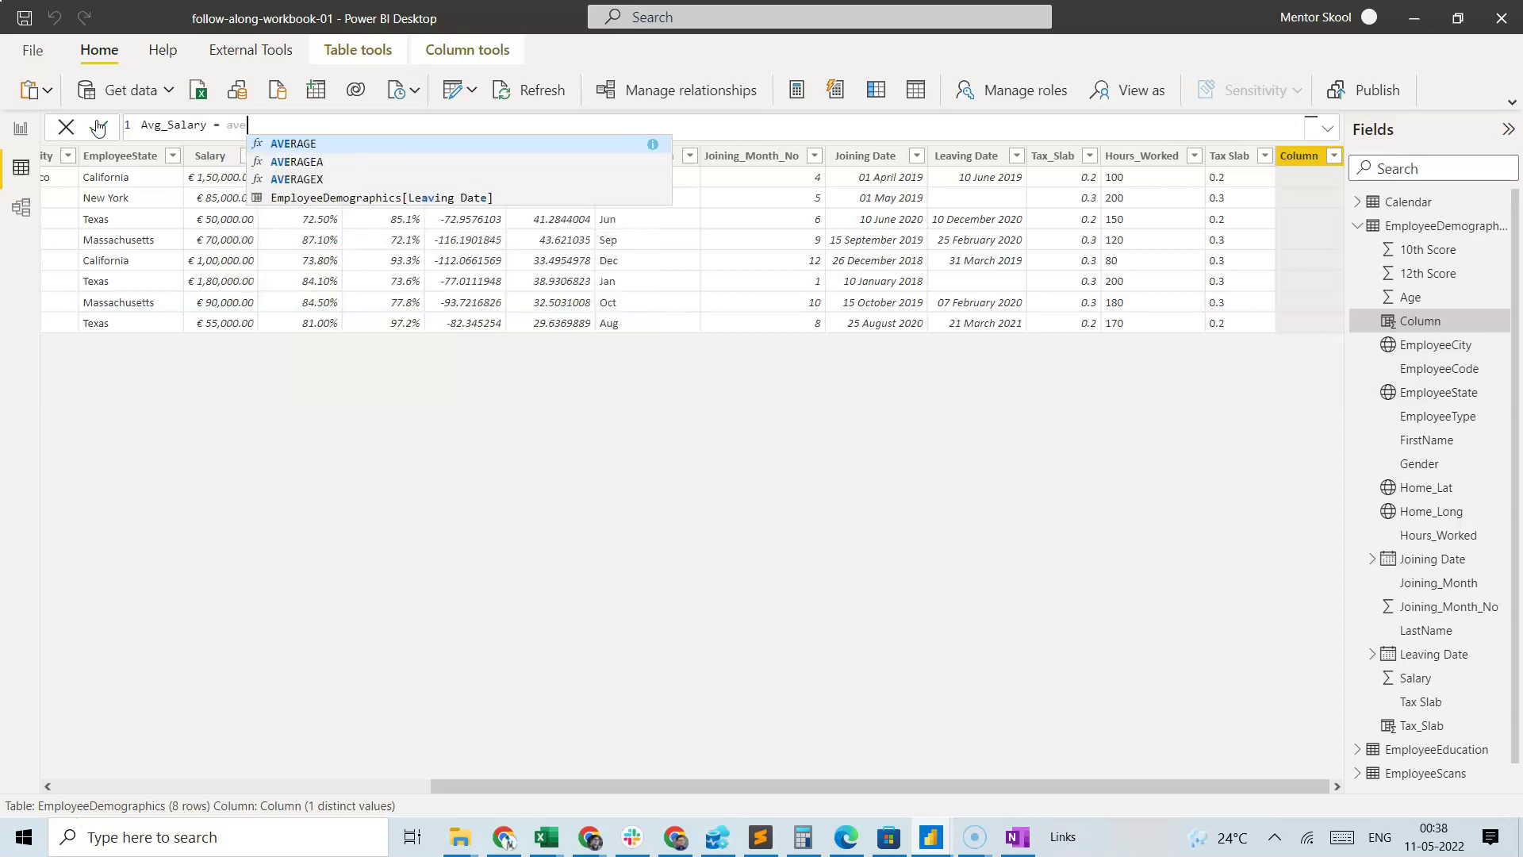
{"action": "left_click", "coordinate": [301, 147]}
{"action": "type", "text": "sala"}
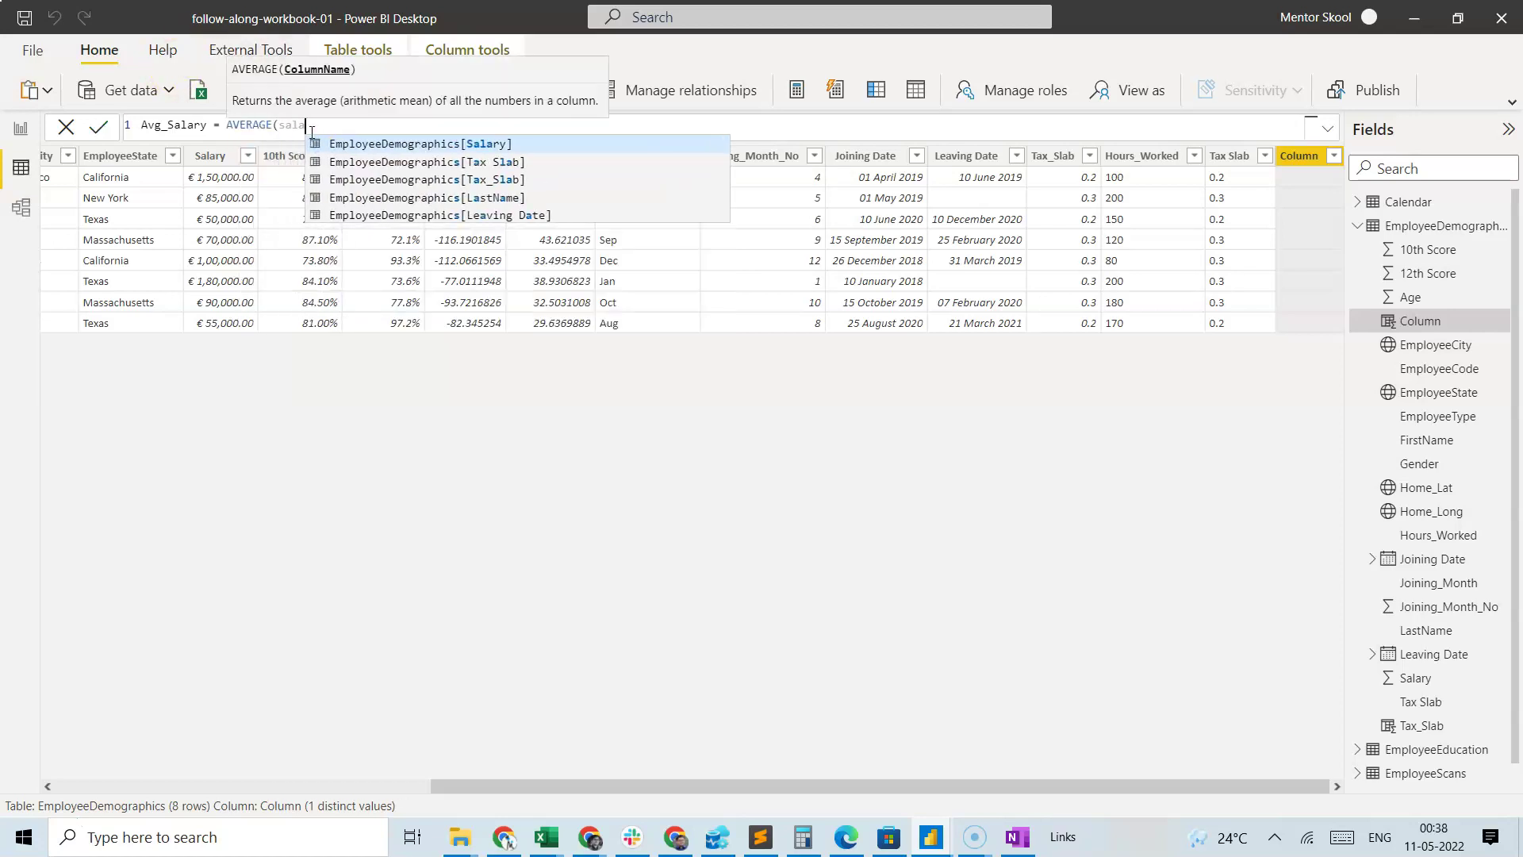
{"action": "key", "text": "Tab"}
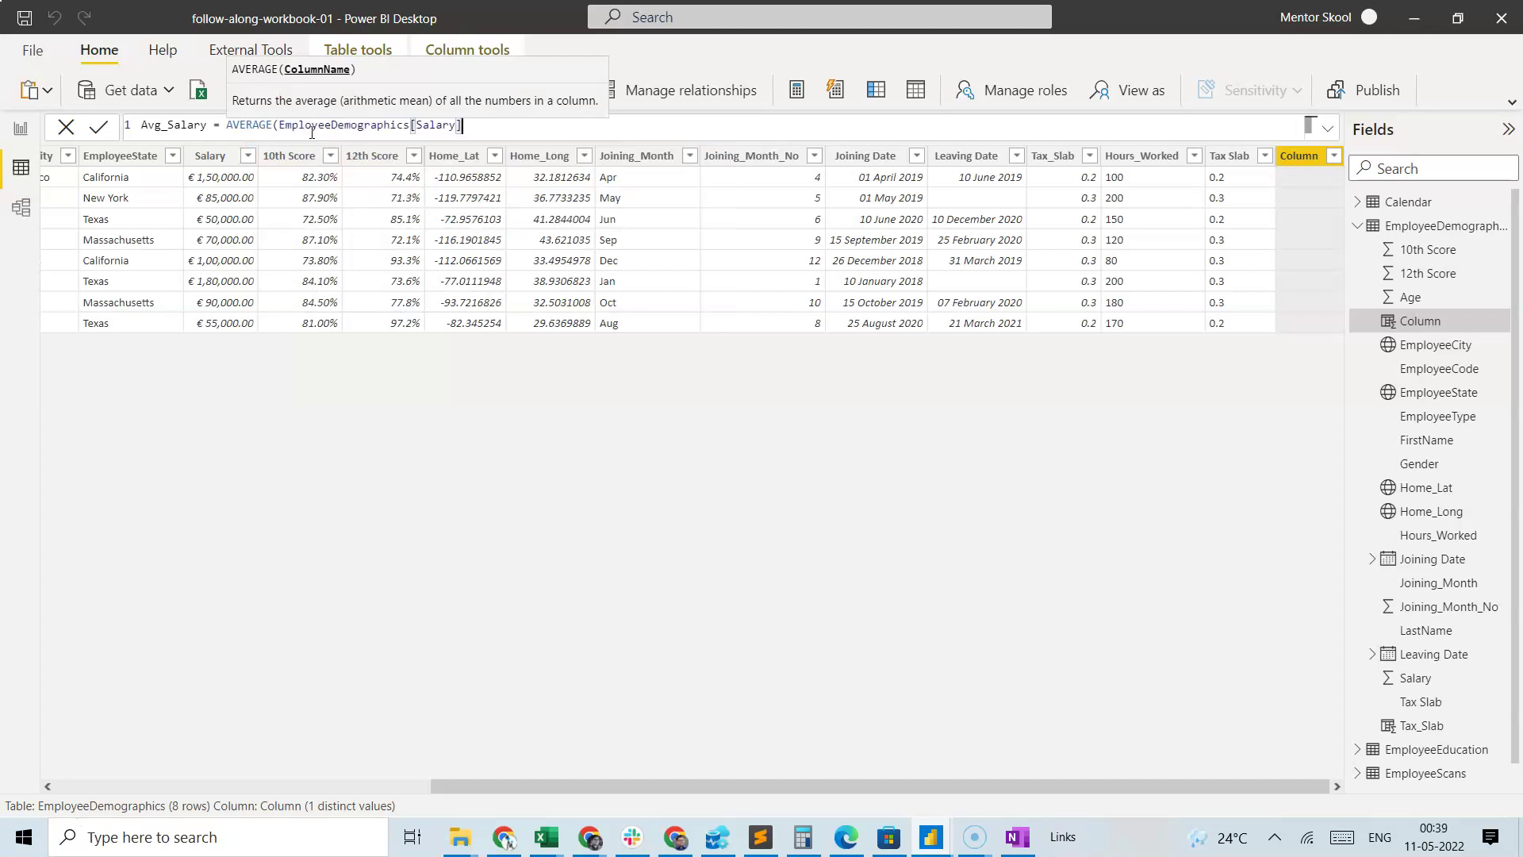
{"action": "type", "text": ")"}
{"action": "left_click", "coordinate": [96, 127]}
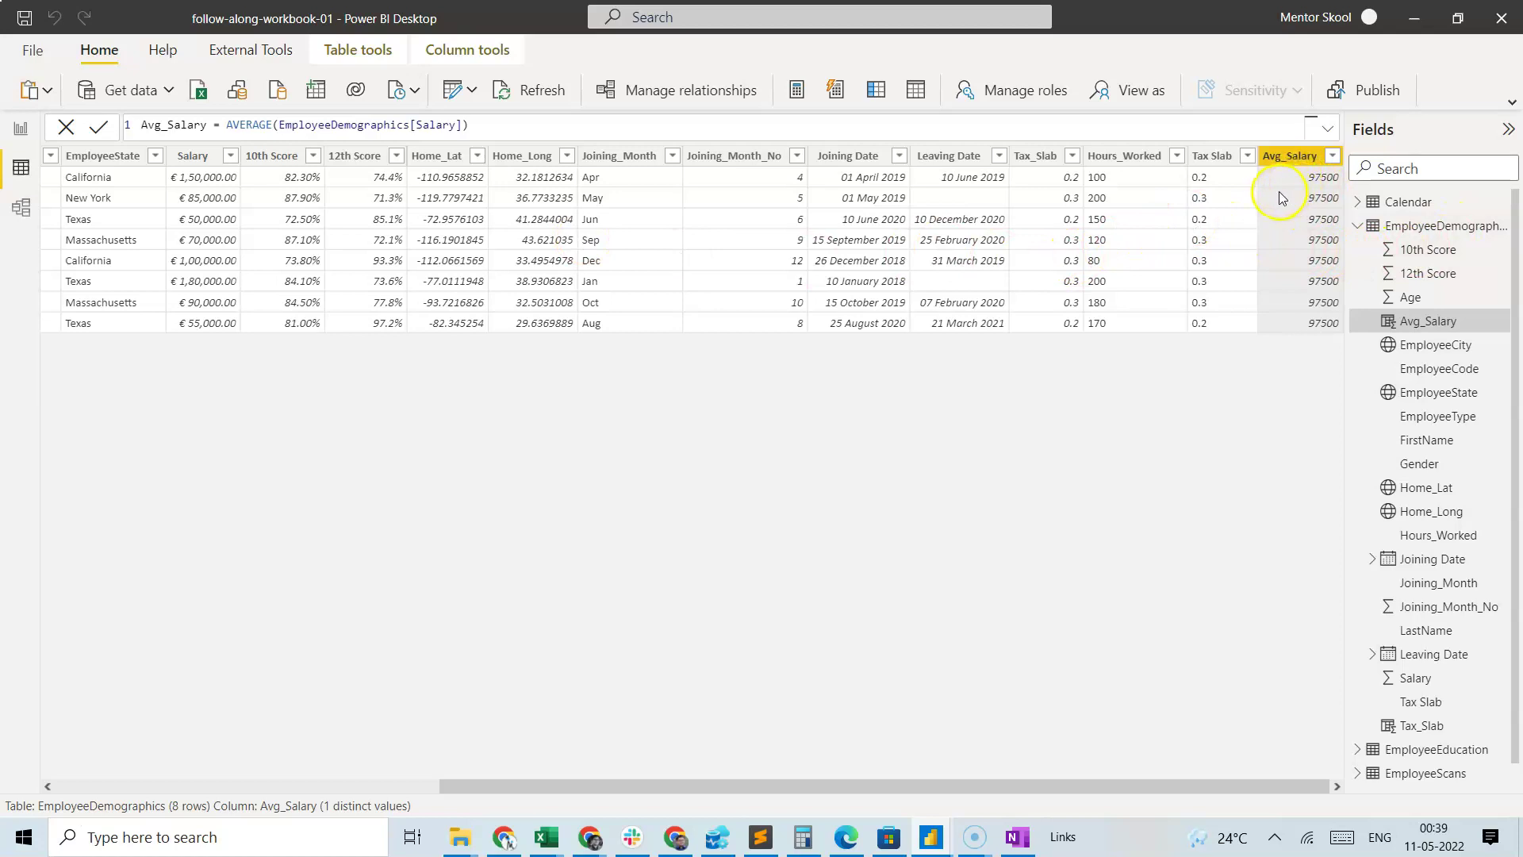
Review the Avg_Salary expression, then switch to Excel and check the average of the whole Salary column in EmployeeDemographics
{"action": "left_click_drag", "start_coordinate": [227, 125], "coordinate": [525, 124]}
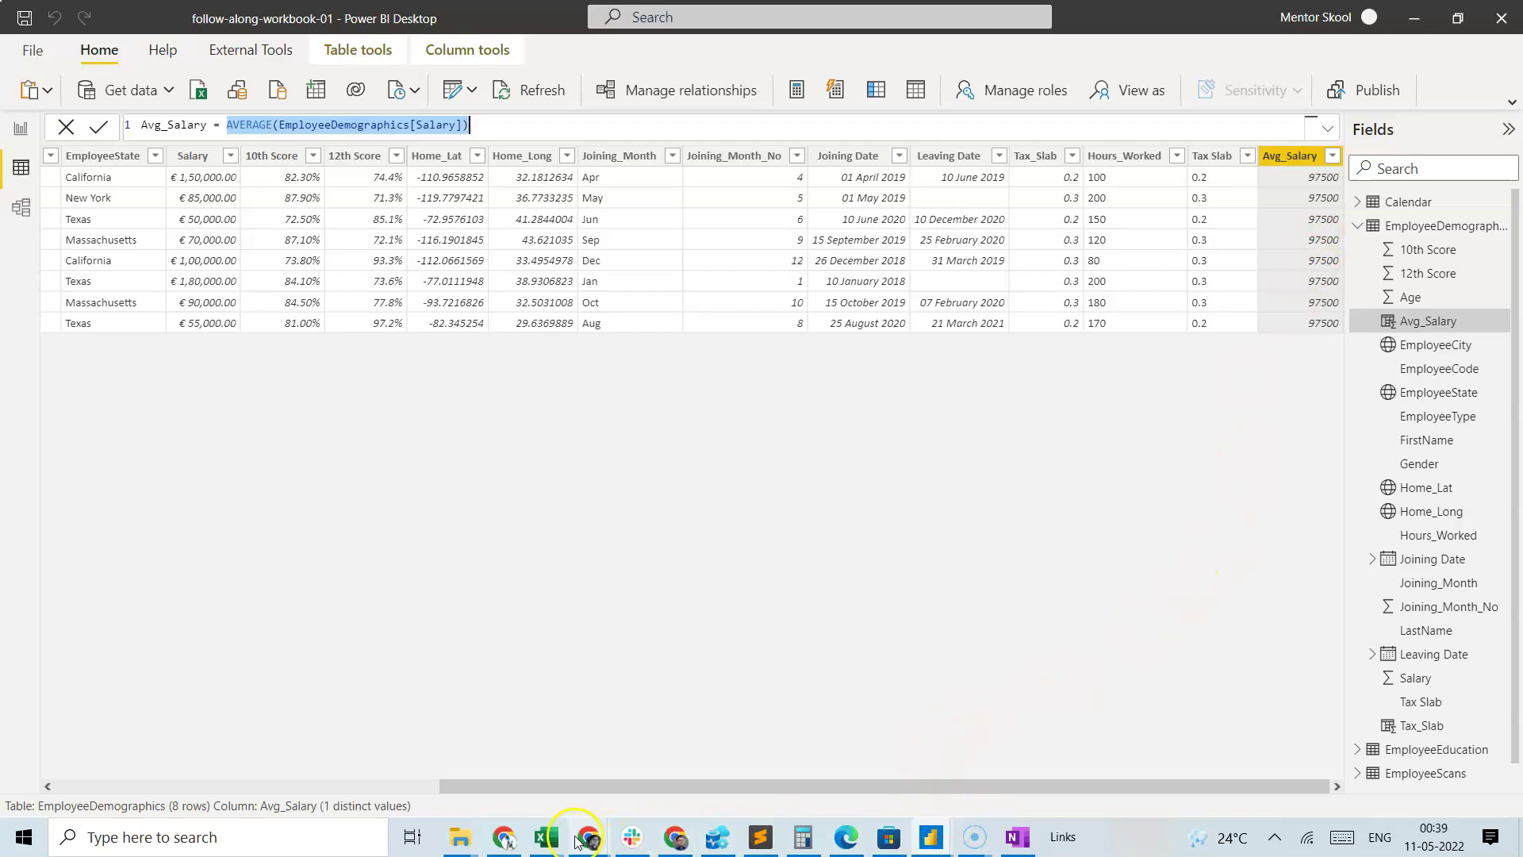
{"action": "mouse_move", "coordinate": [546, 837]}
{"action": "left_click", "coordinate": [926, 744]}
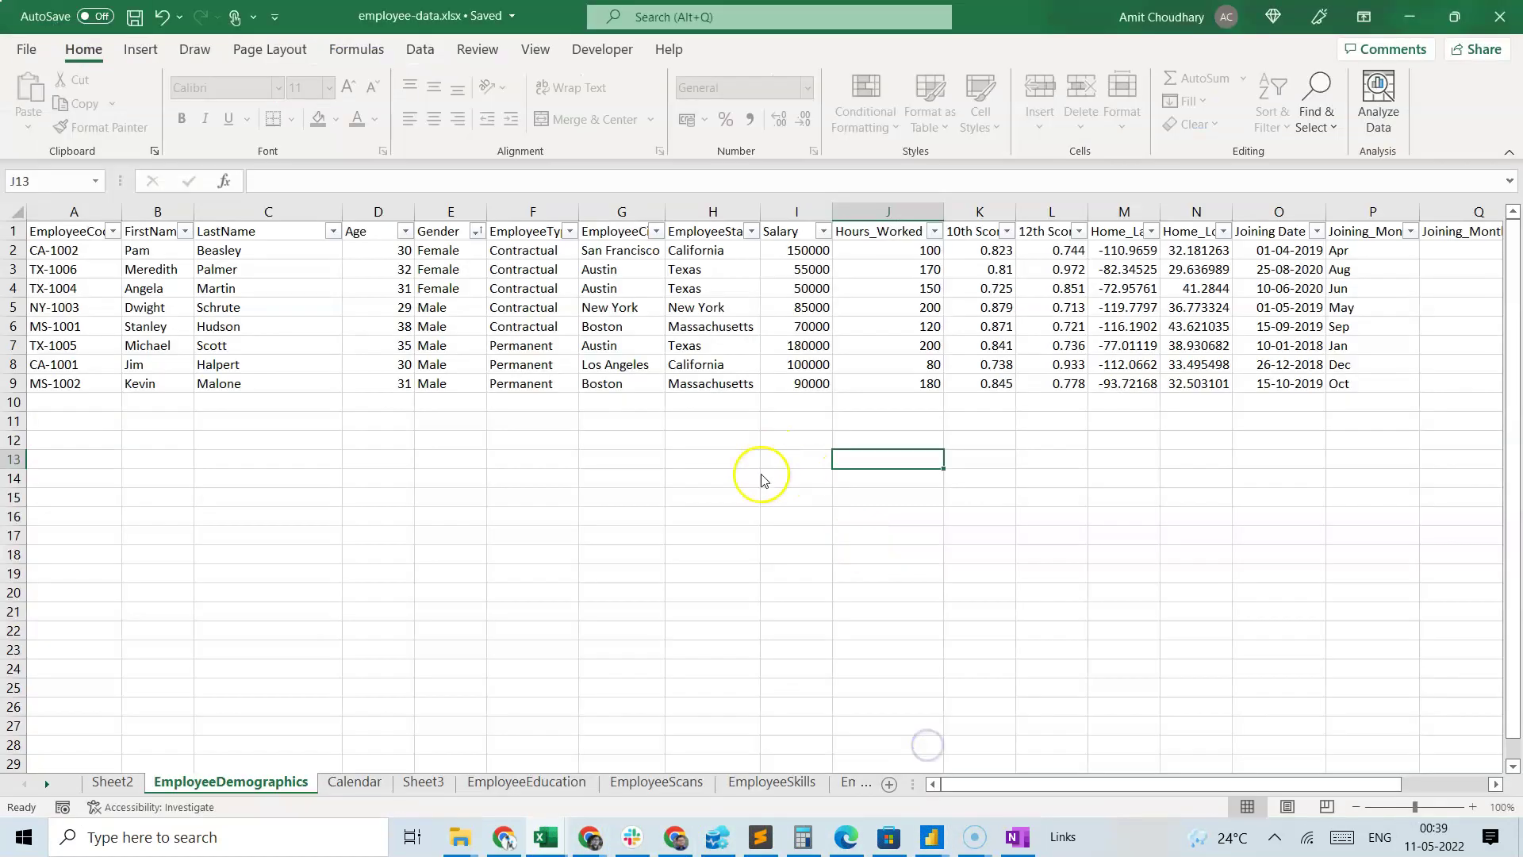
{"action": "left_click", "coordinate": [801, 204]}
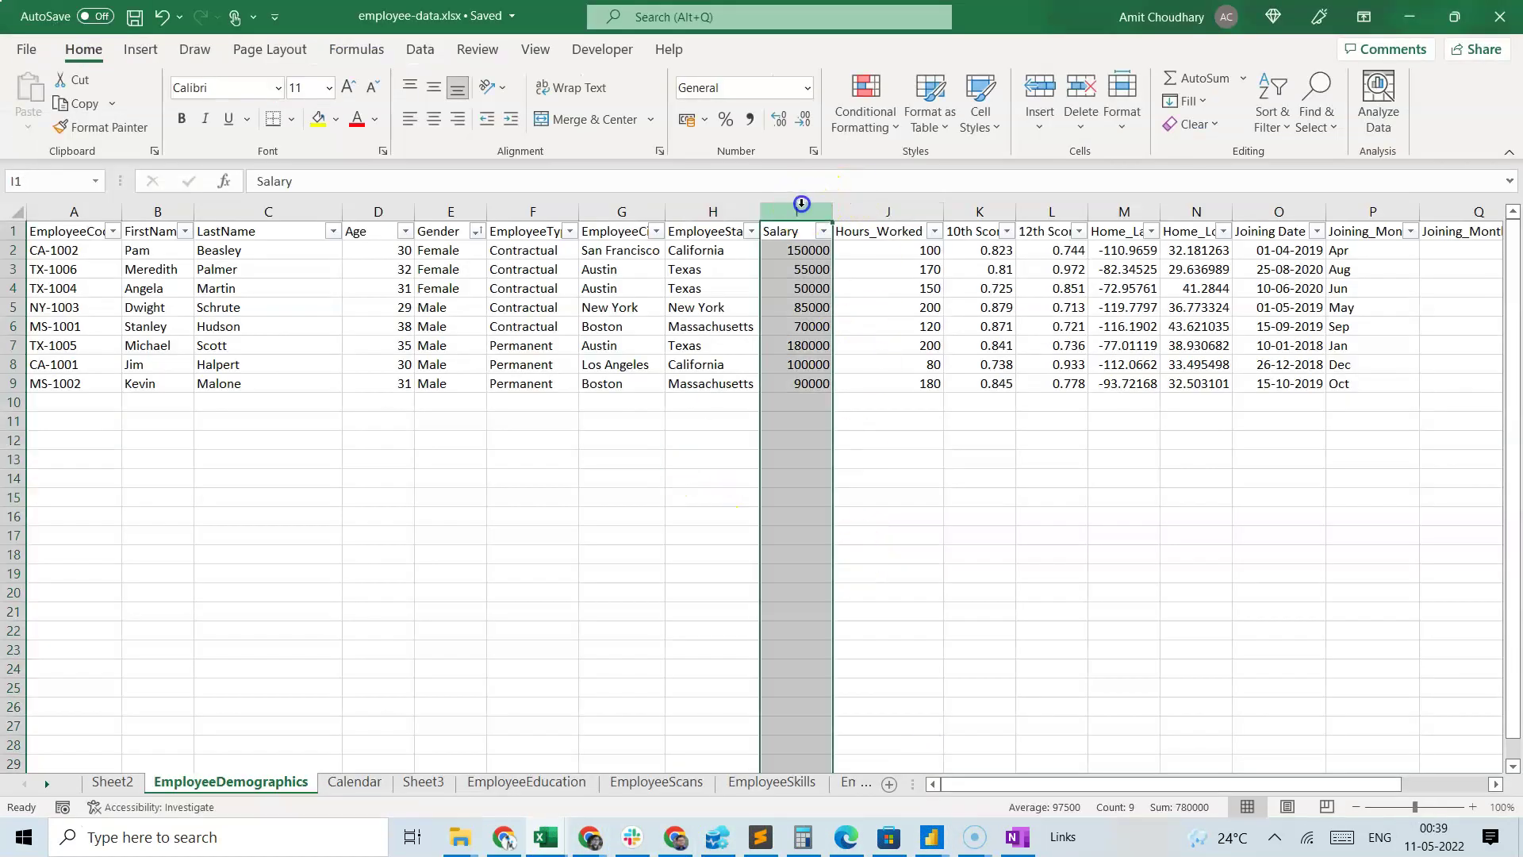
{"action": "mouse_move", "coordinate": [1214, 837]}
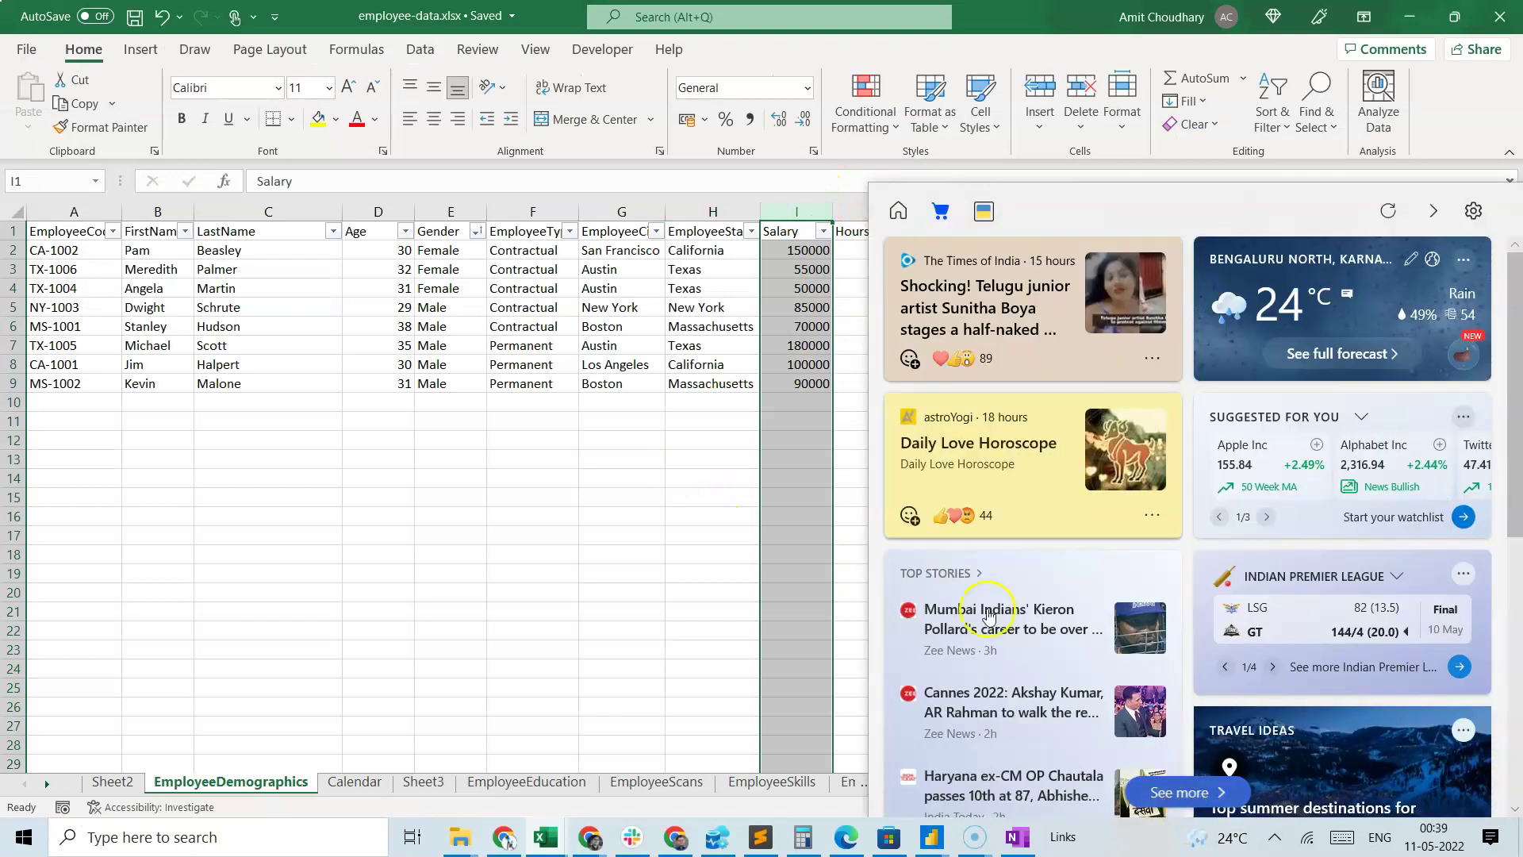
{"action": "left_click", "coordinate": [624, 496]}
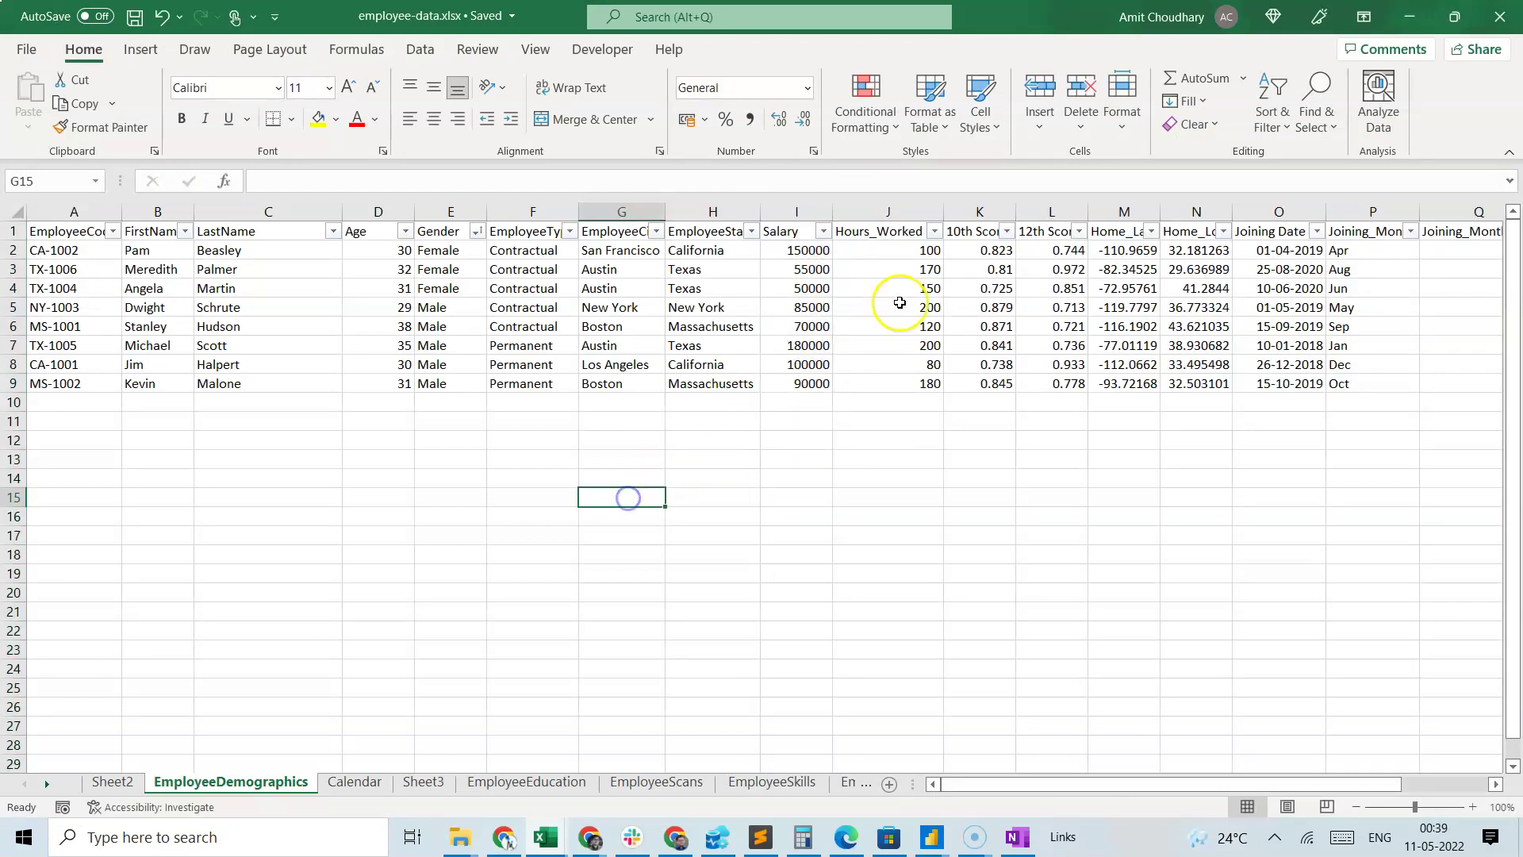
{"action": "left_click", "coordinate": [791, 200]}
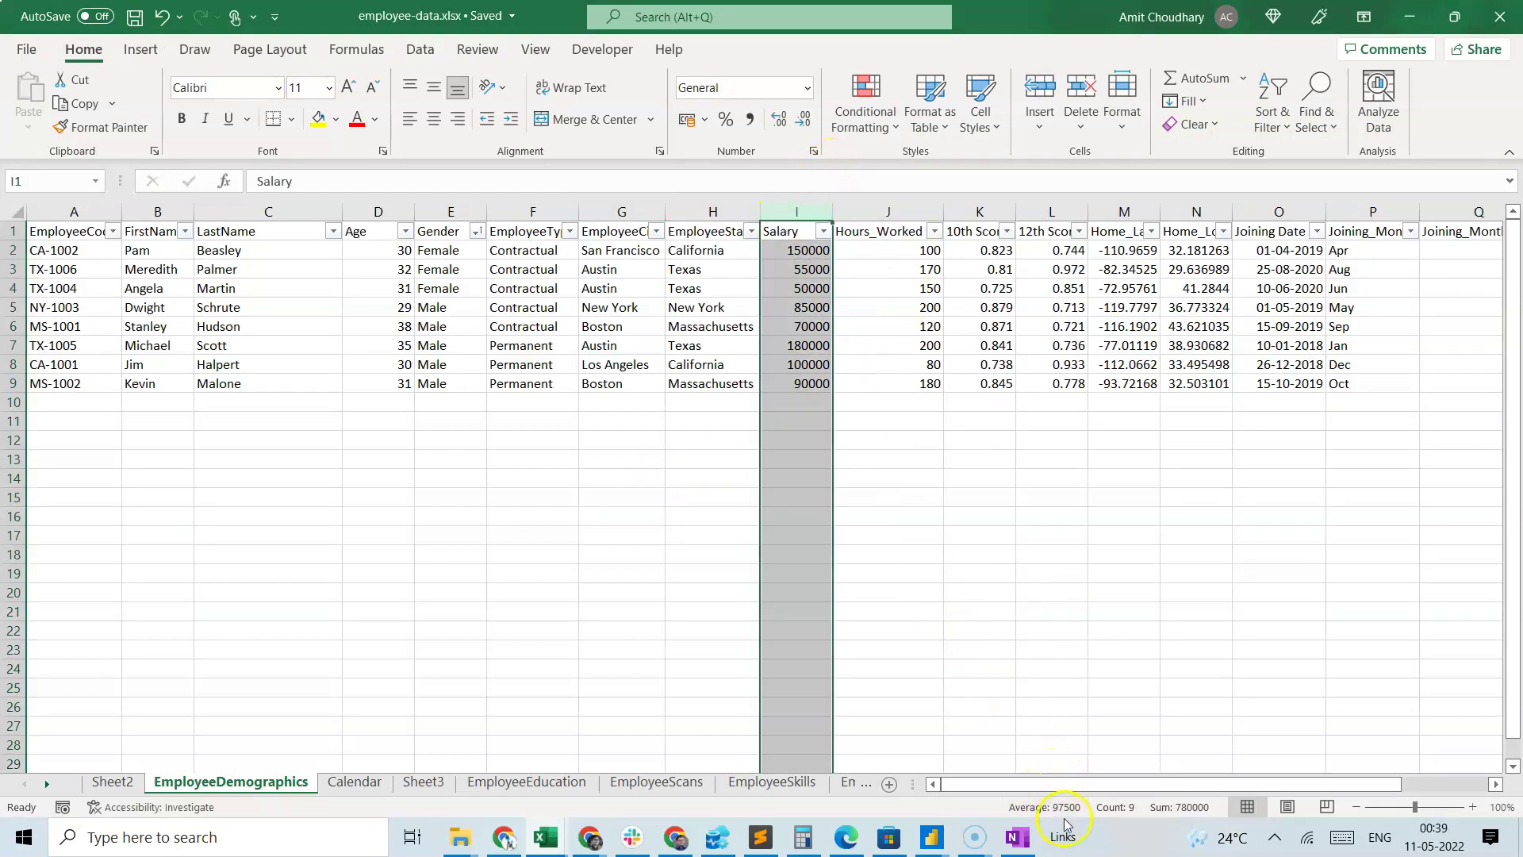
{"action": "left_click", "coordinate": [656, 554]}
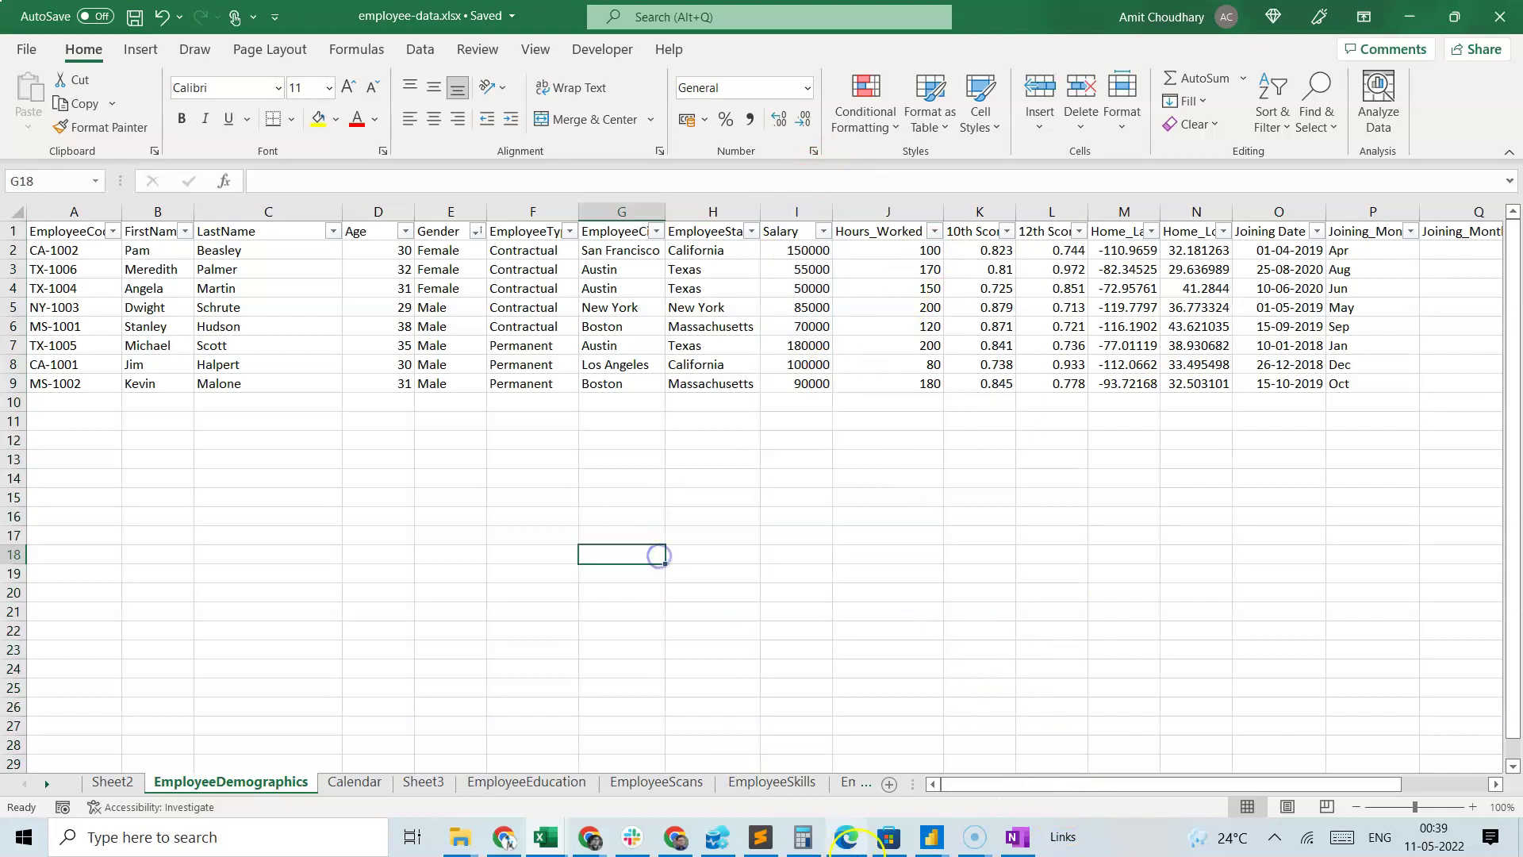
Switch back to follow-along-workbook-01 in Power BI Desktop and add a new blank page to the report
{"action": "left_click", "coordinate": [916, 834]}
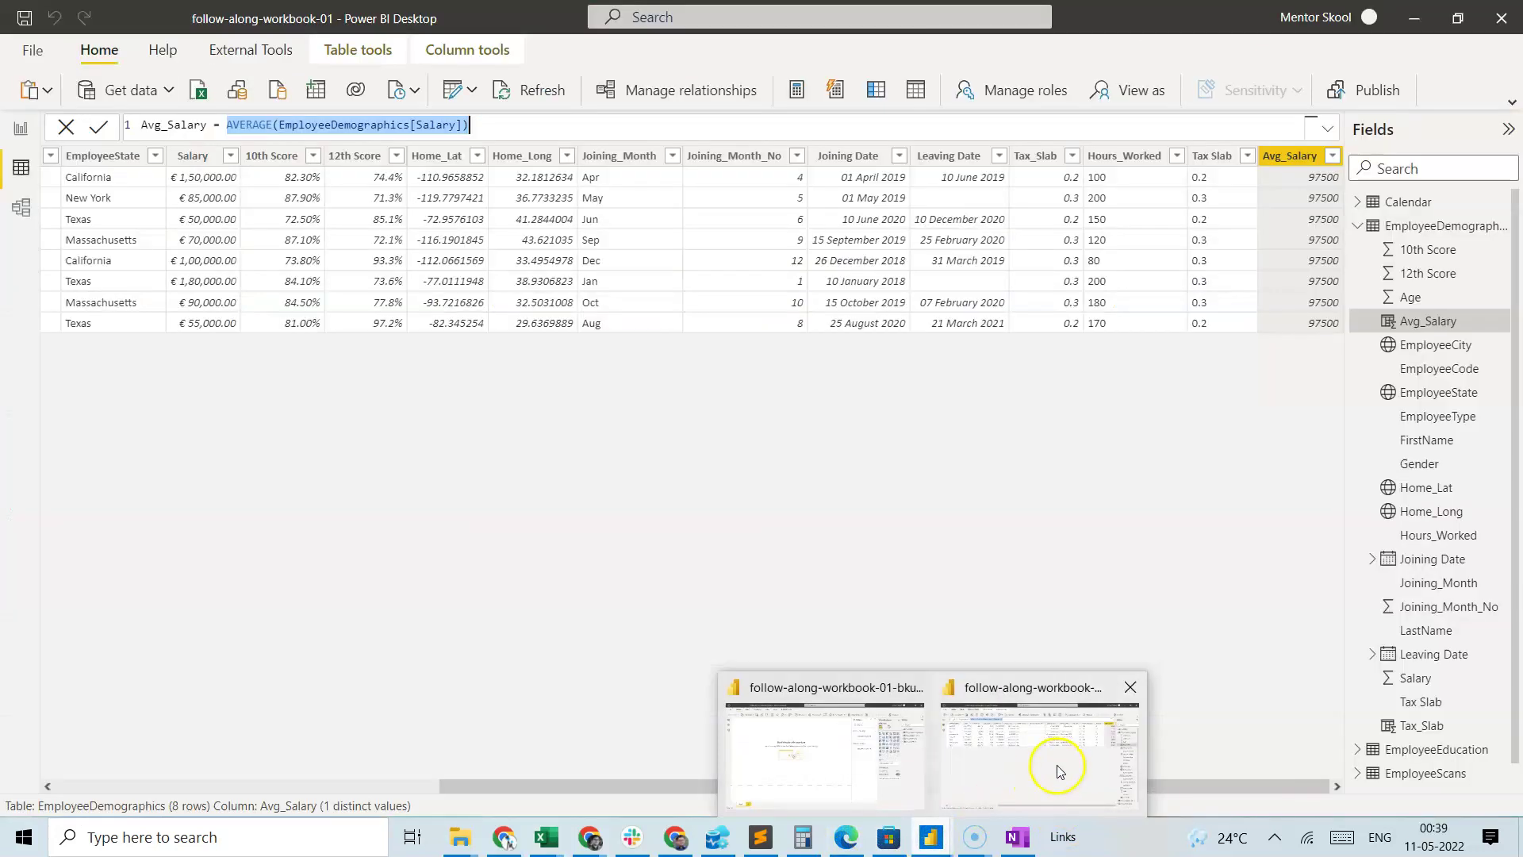
{"action": "left_click", "coordinate": [1057, 764]}
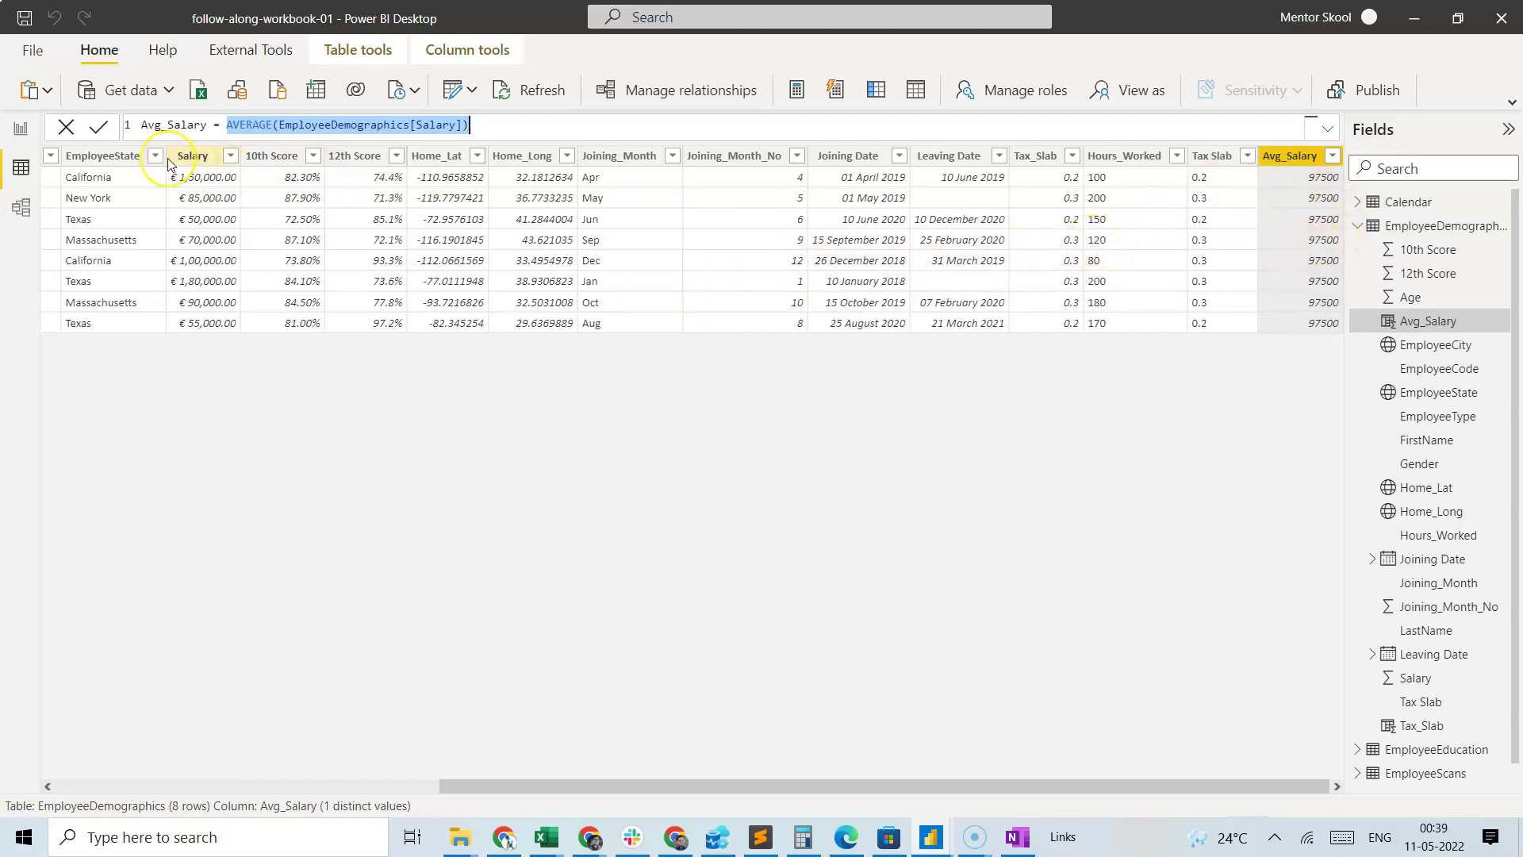
{"action": "left_click", "coordinate": [16, 129]}
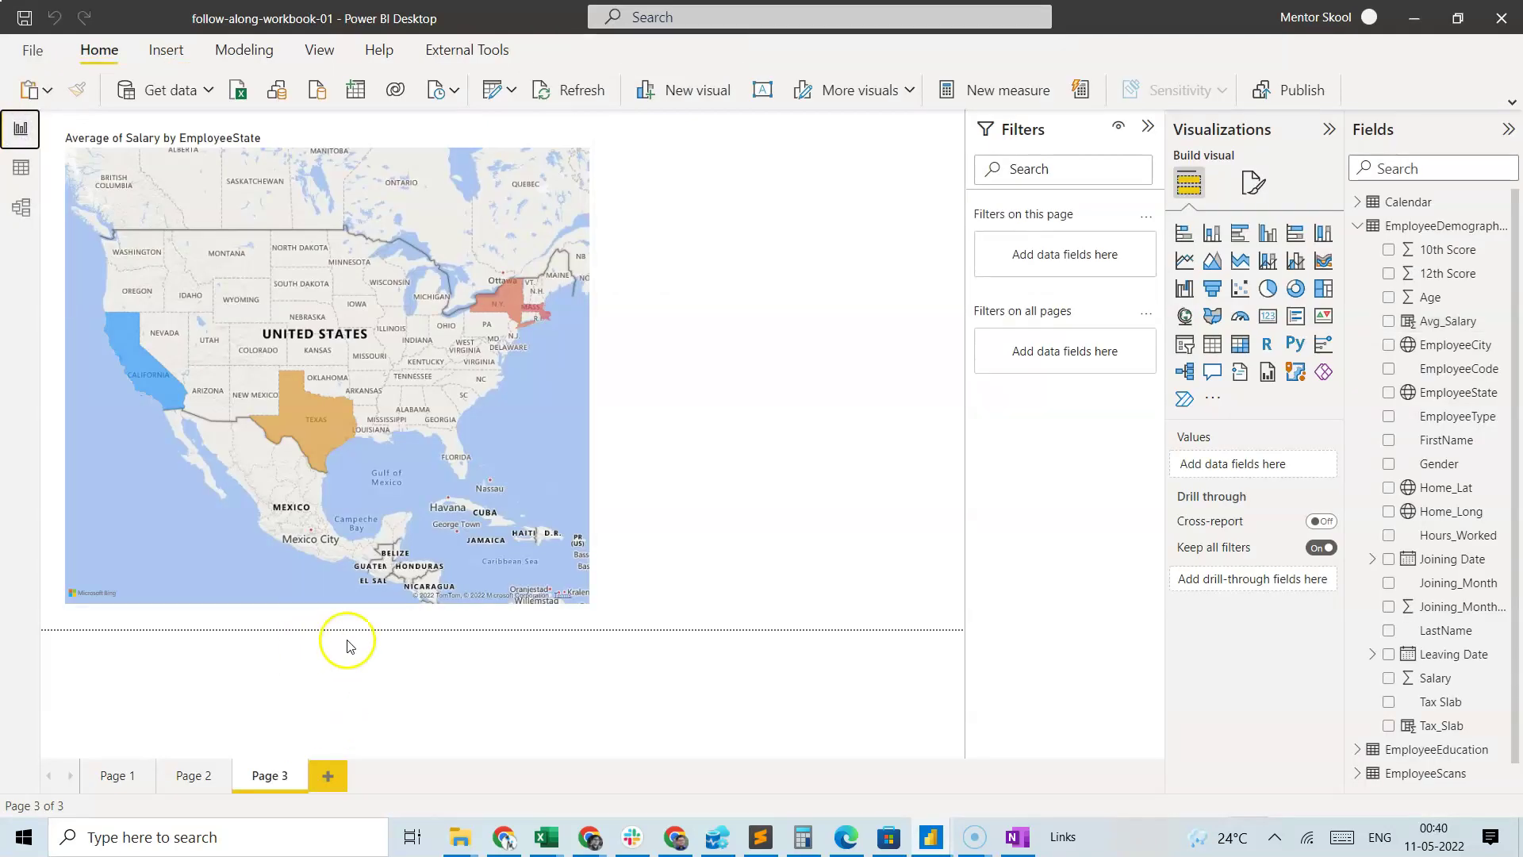
{"action": "left_click", "coordinate": [325, 776]}
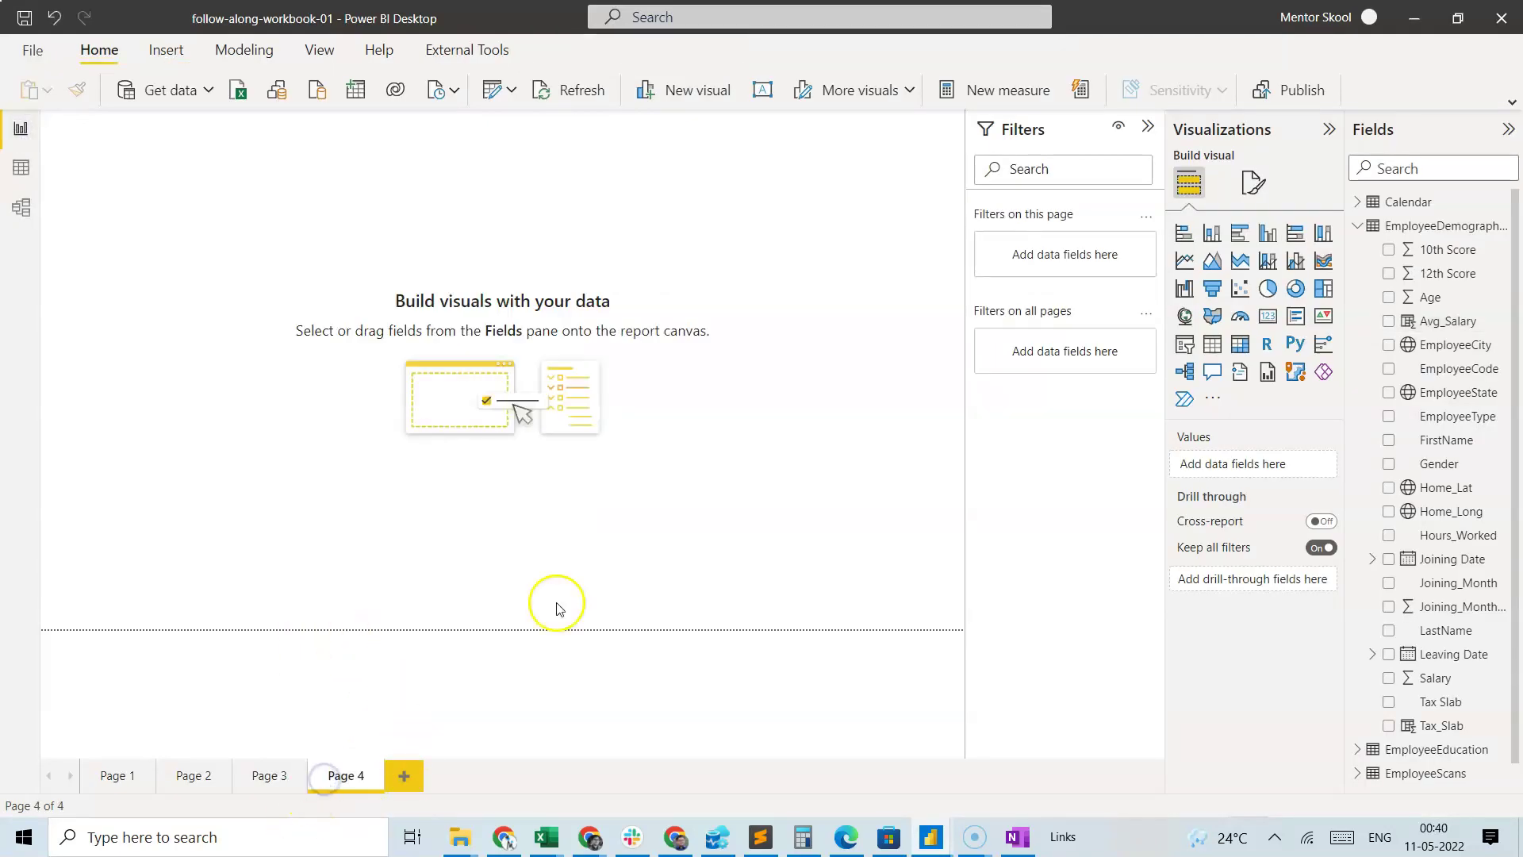
Add an enlarged stacked column chart to Page 4 with Avg_Salary on the Y-axis and EmployeeType on the X-axis
{"action": "left_click", "coordinate": [1212, 233]}
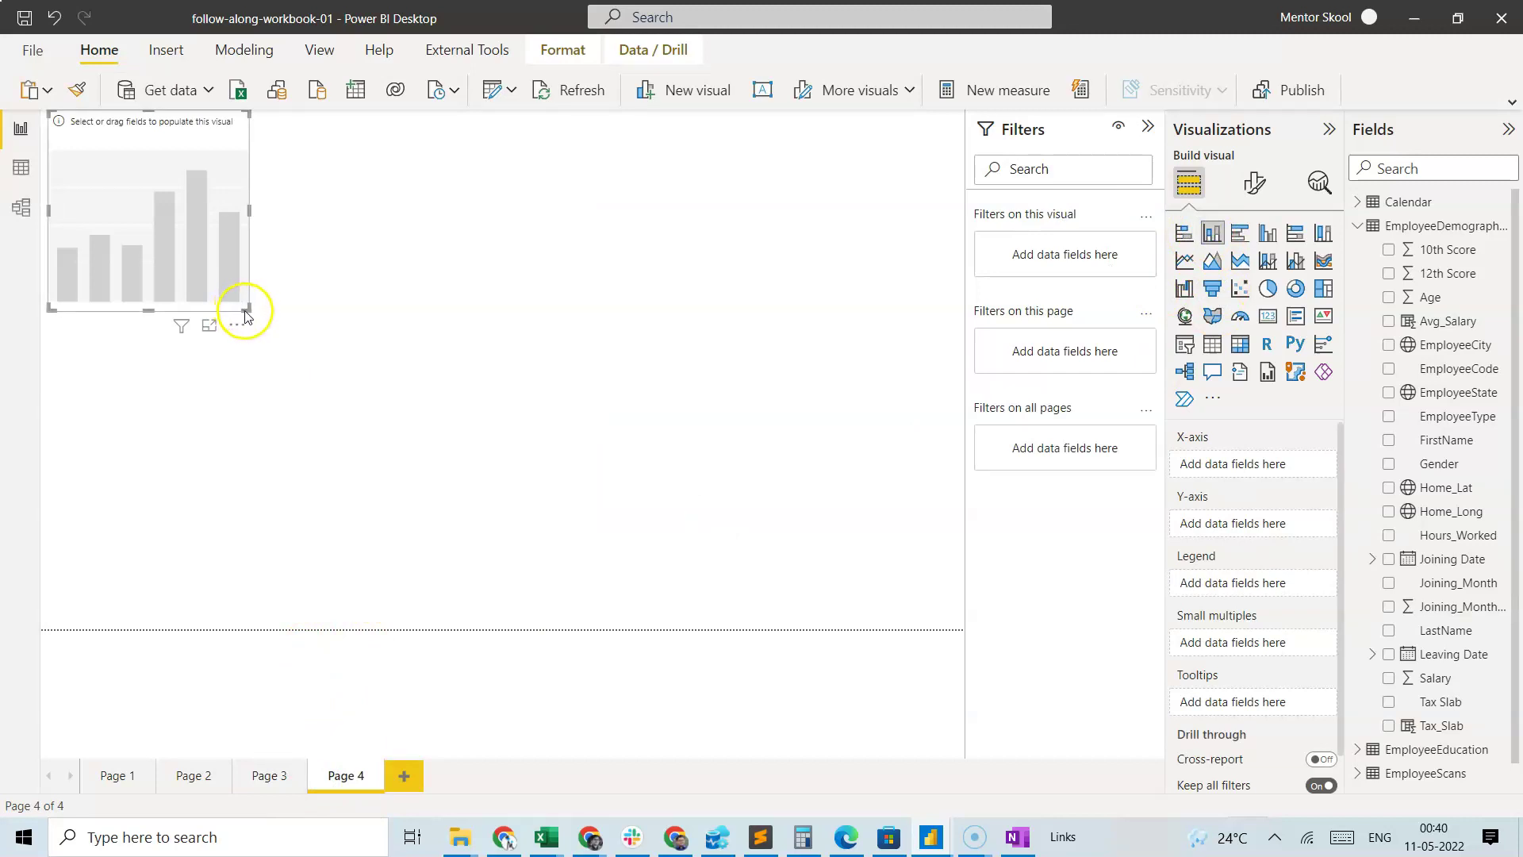
{"action": "left_click_drag", "start_coordinate": [249, 309], "coordinate": [769, 627]}
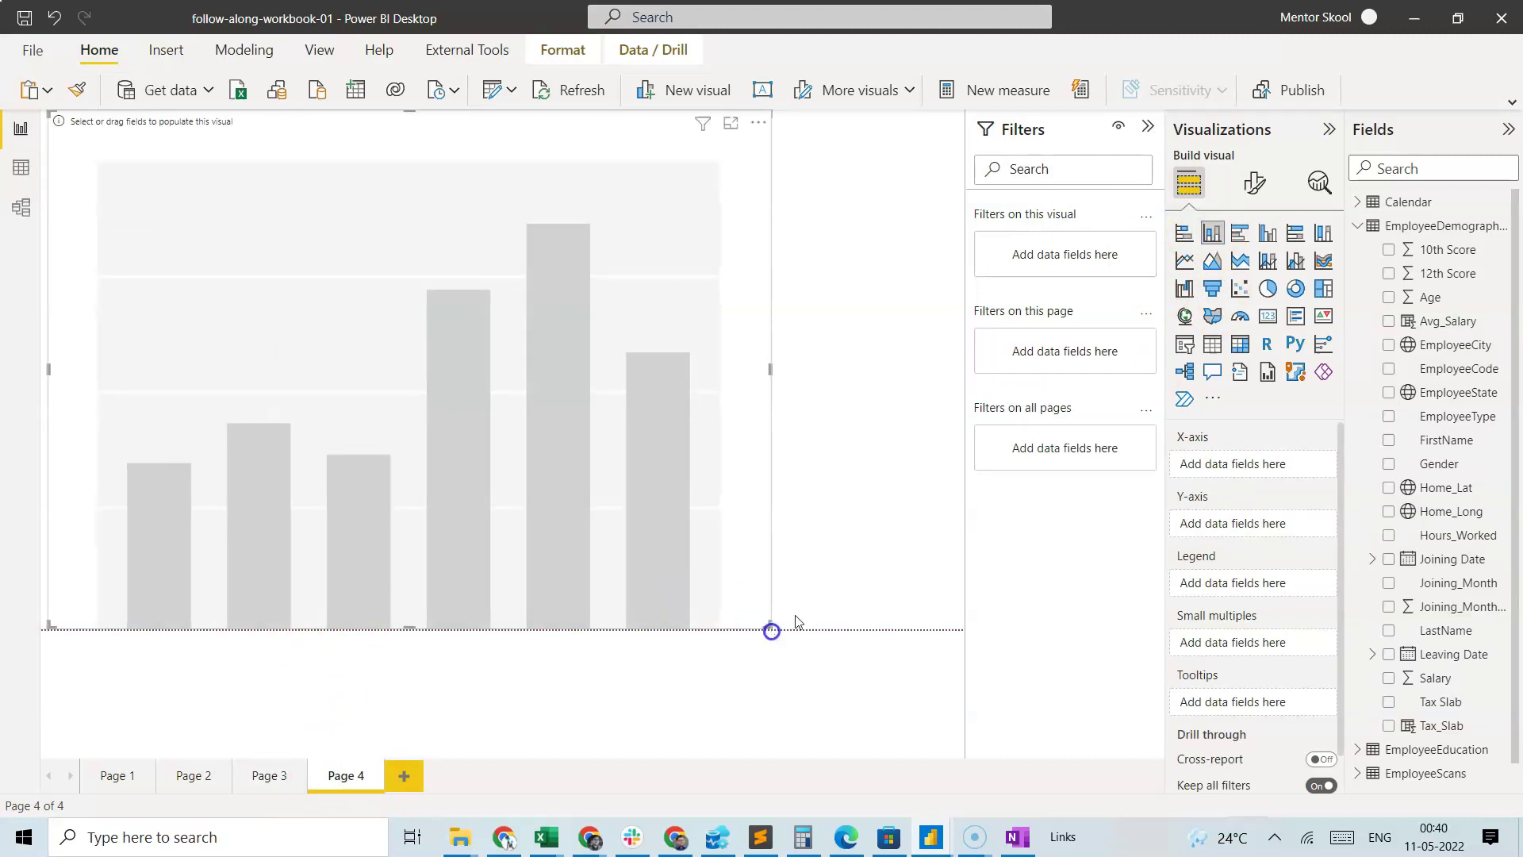
{"action": "left_click_drag", "start_coordinate": [1438, 328], "coordinate": [1254, 522]}
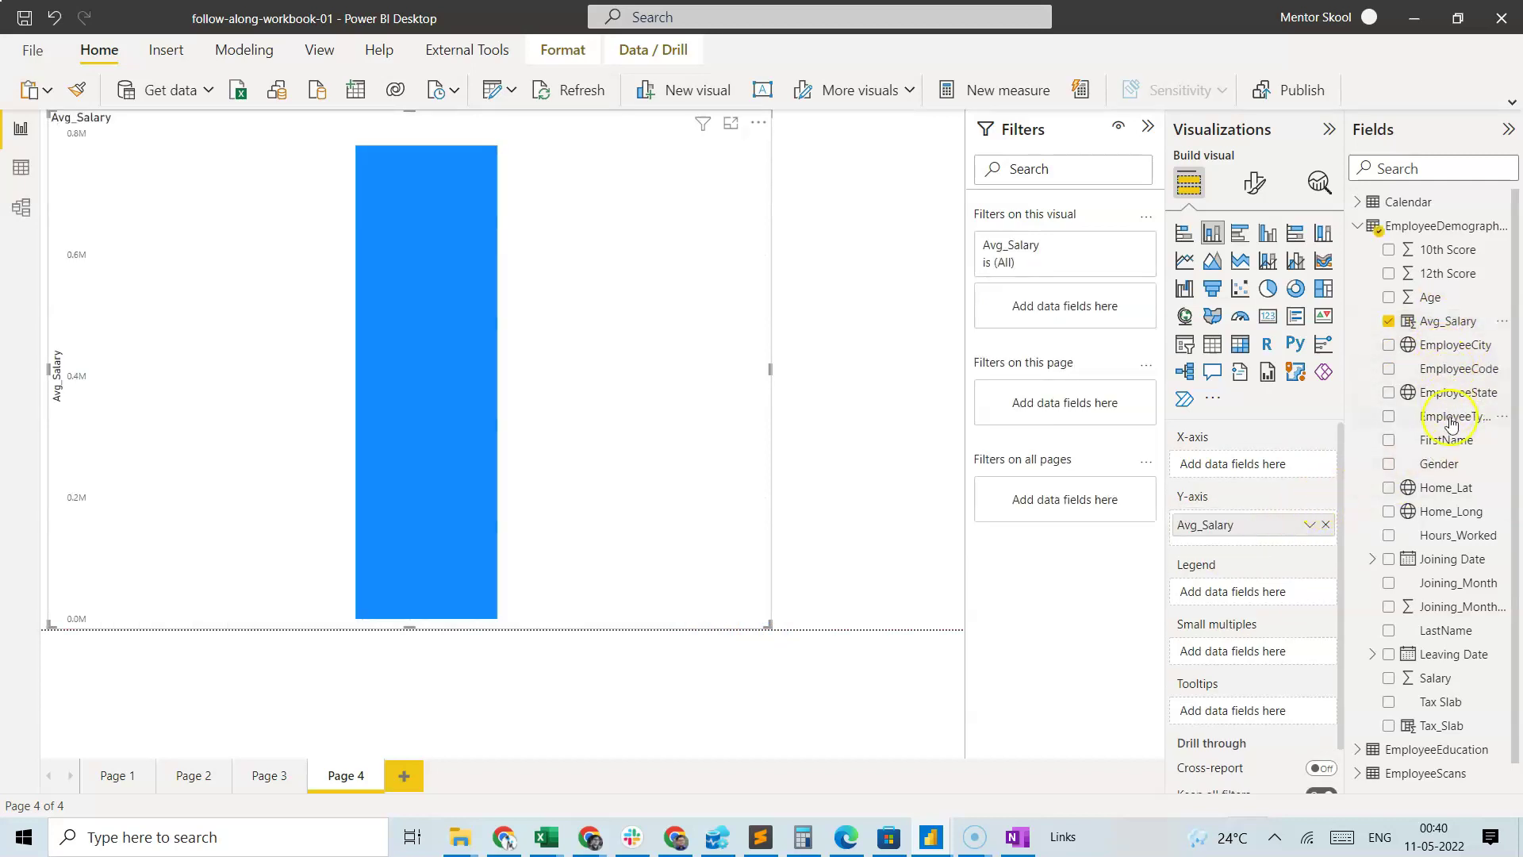
{"action": "left_click_drag", "start_coordinate": [1457, 414], "coordinate": [1248, 464]}
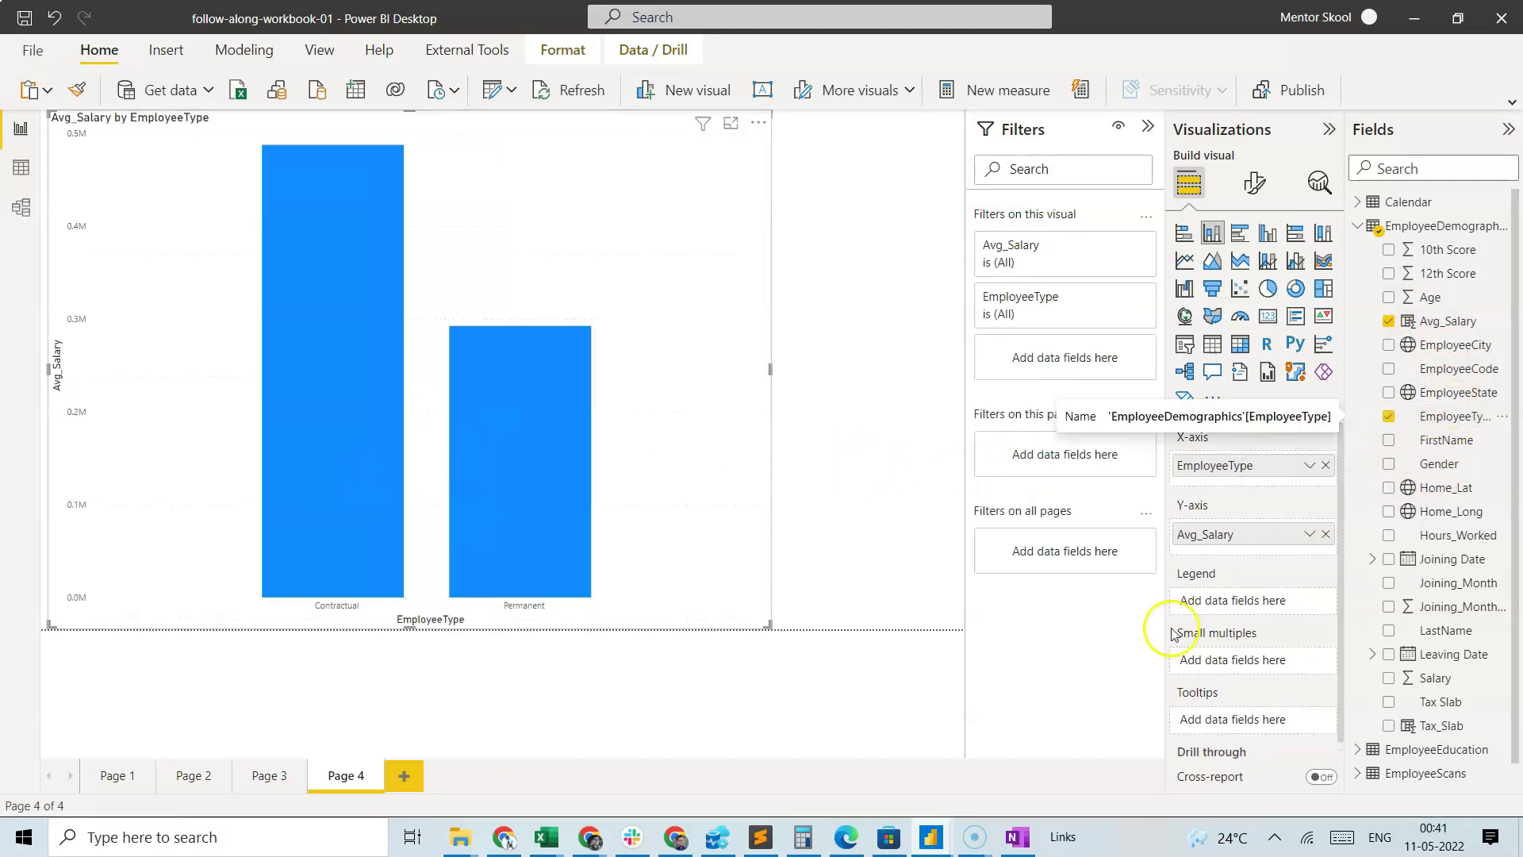
Aggregate the chart's Avg_Salary as Average, compare the bars, and replace EmployeeType with Gender on the X-axis
{"action": "left_click", "coordinate": [1310, 534]}
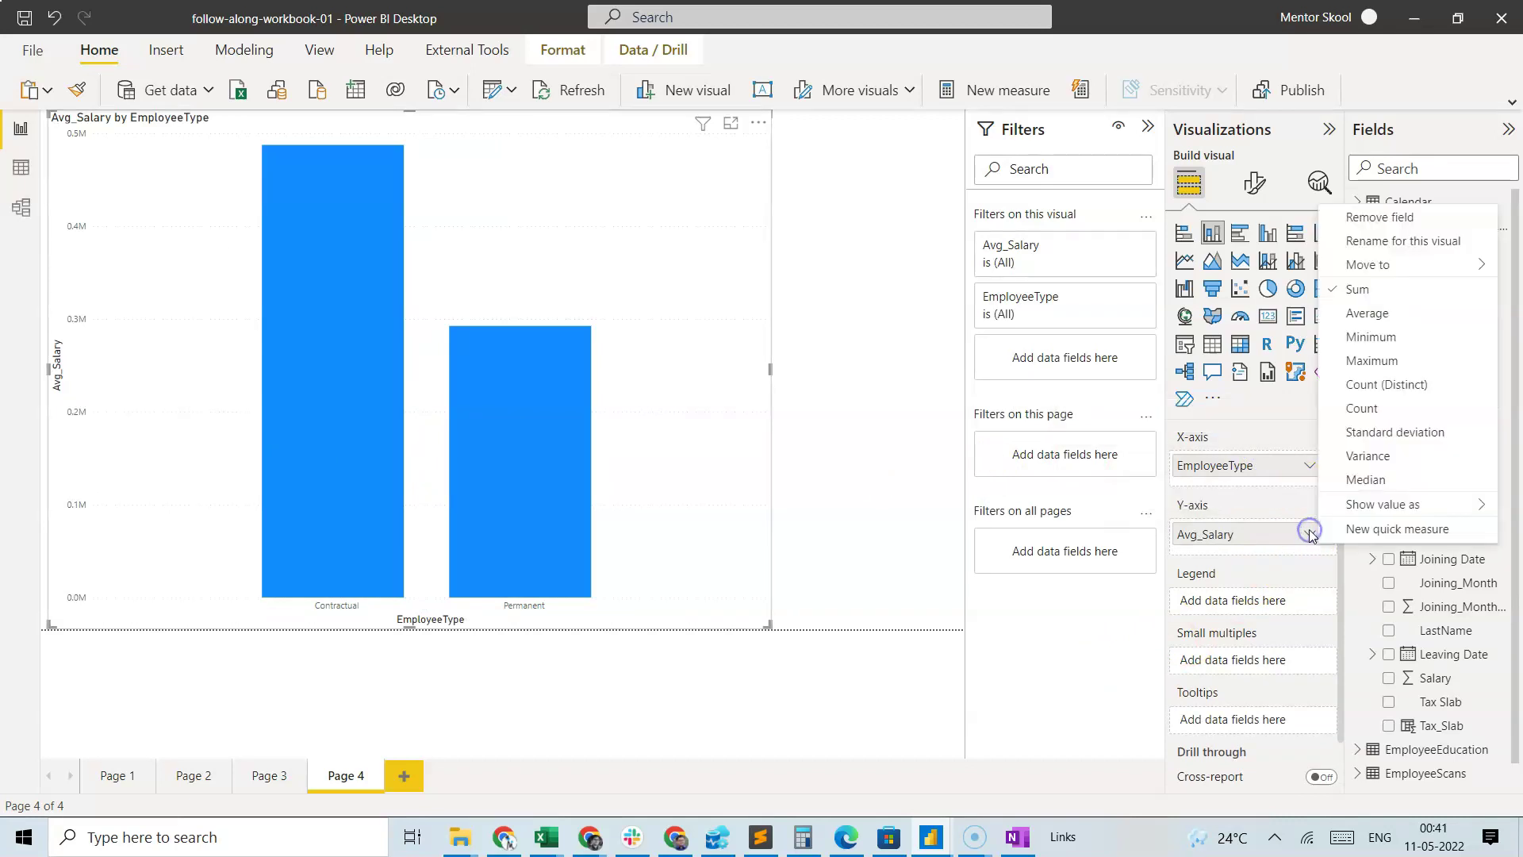
{"action": "left_click", "coordinate": [1386, 314]}
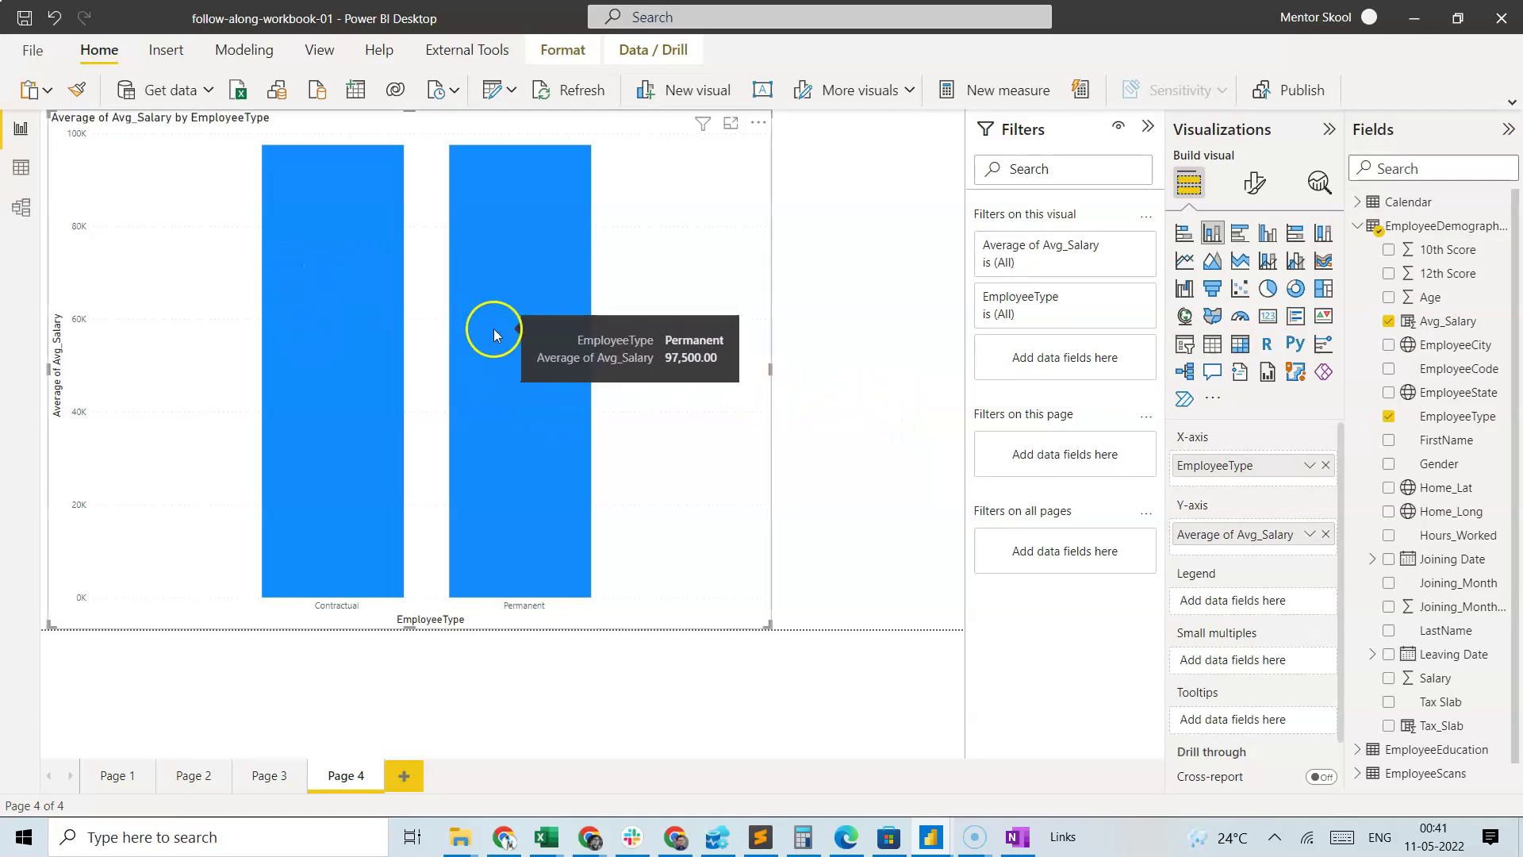
{"action": "mouse_move", "coordinate": [435, 310]}
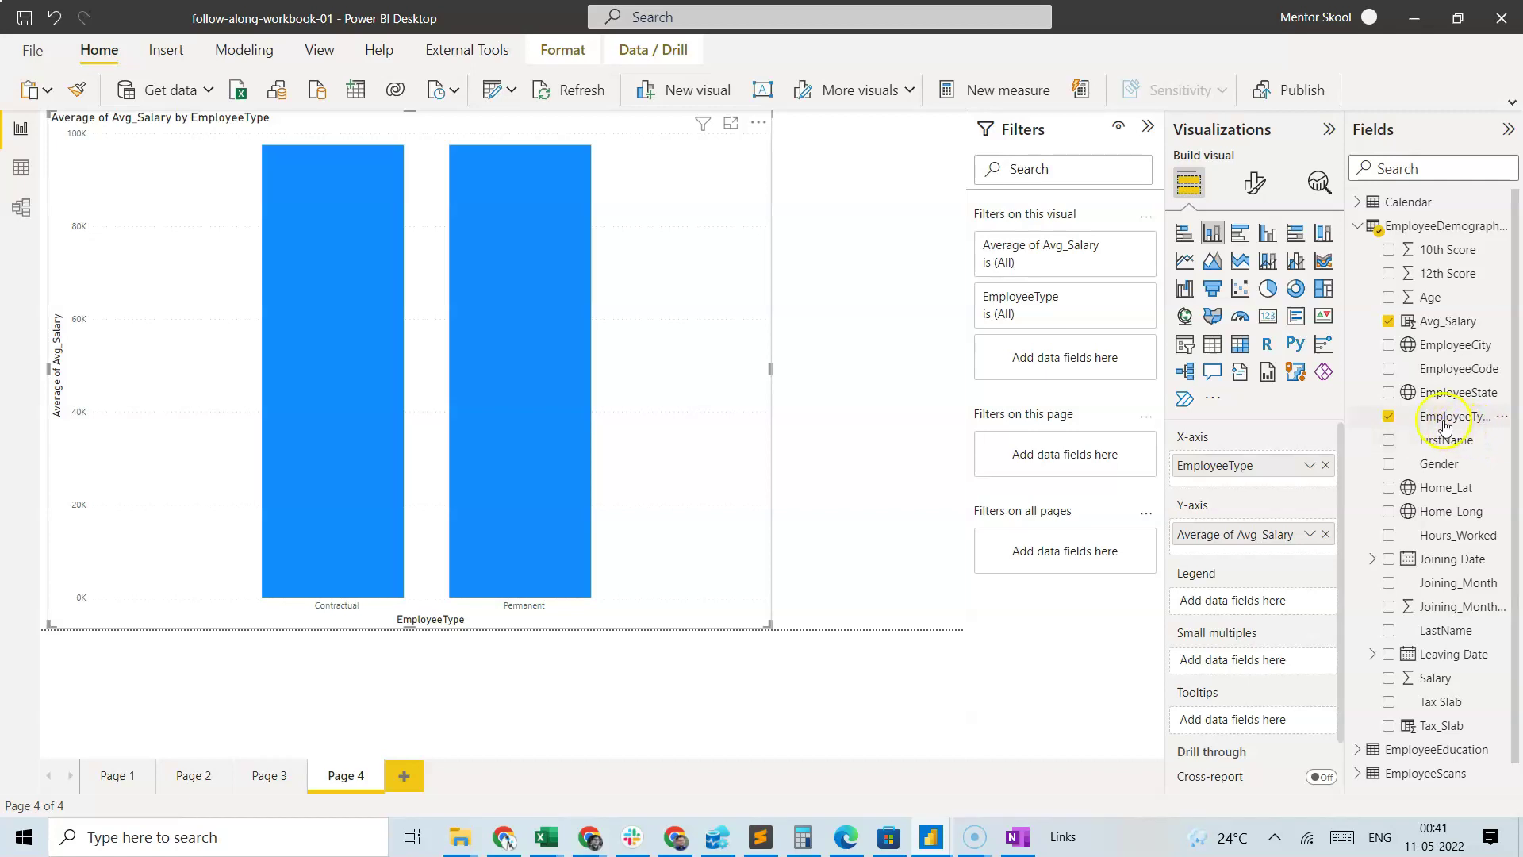
{"action": "left_click_drag", "start_coordinate": [1427, 473], "coordinate": [1250, 464]}
{"action": "left_click", "coordinate": [1324, 492]}
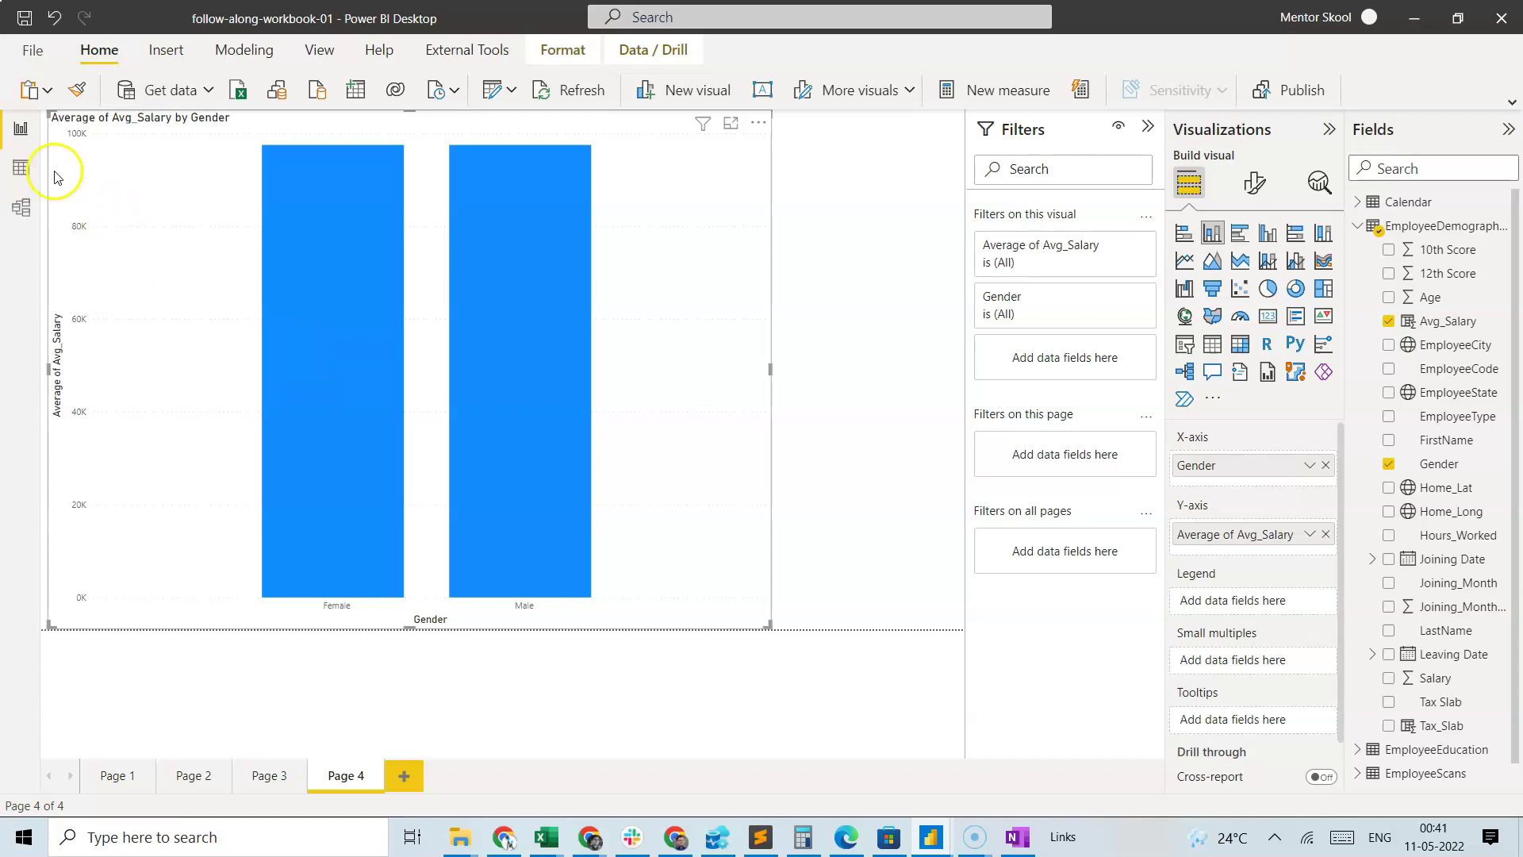
In the data view, delete the Avg_Salary calculated column from the EmployeeDemographics table and confirm the deletion
{"action": "left_click", "coordinate": [20, 168]}
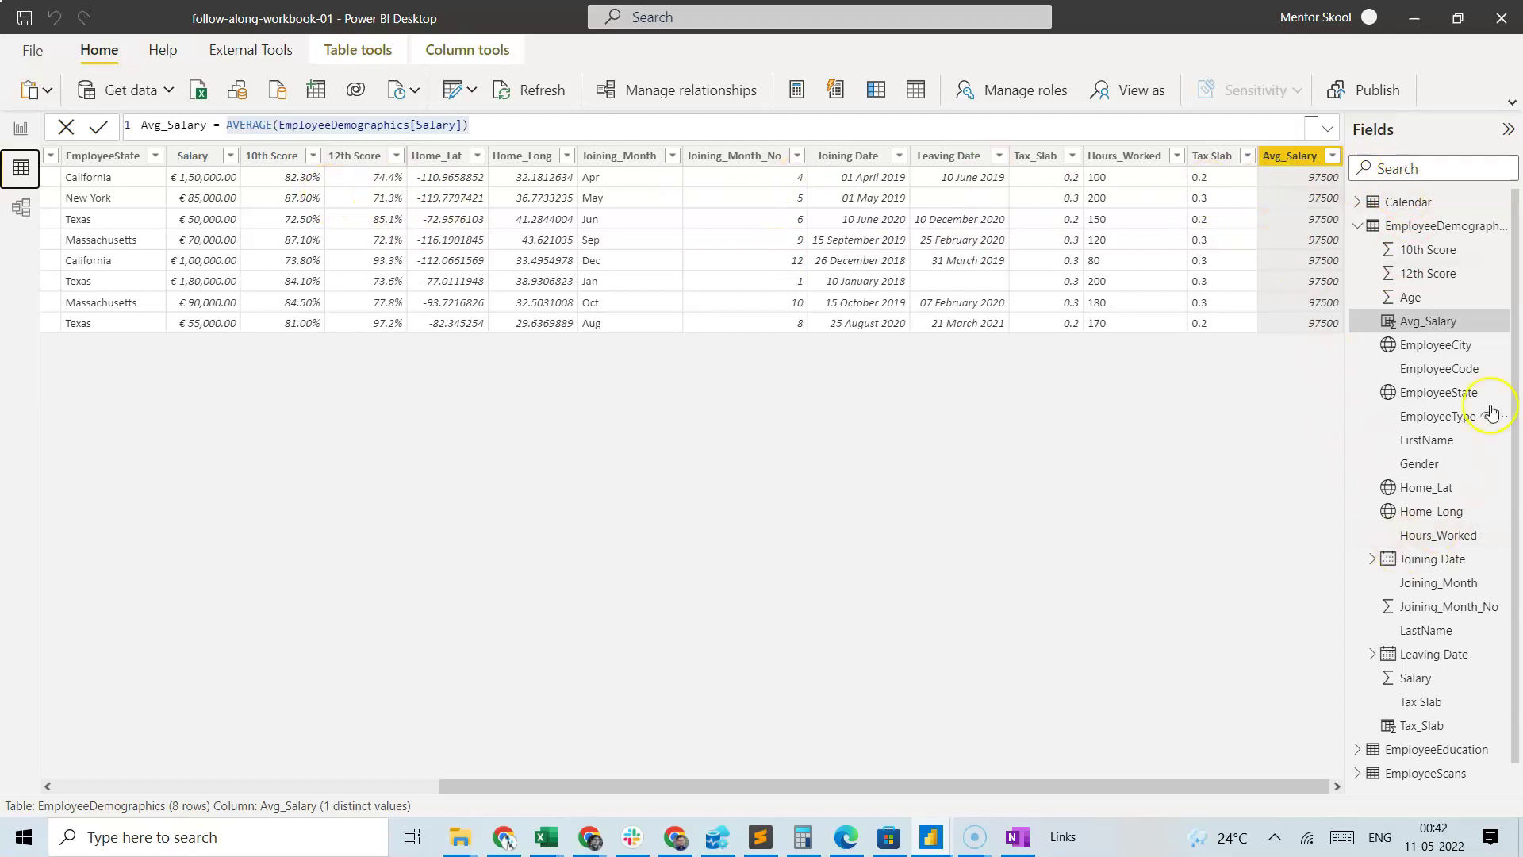
{"action": "right_click", "coordinate": [1448, 327]}
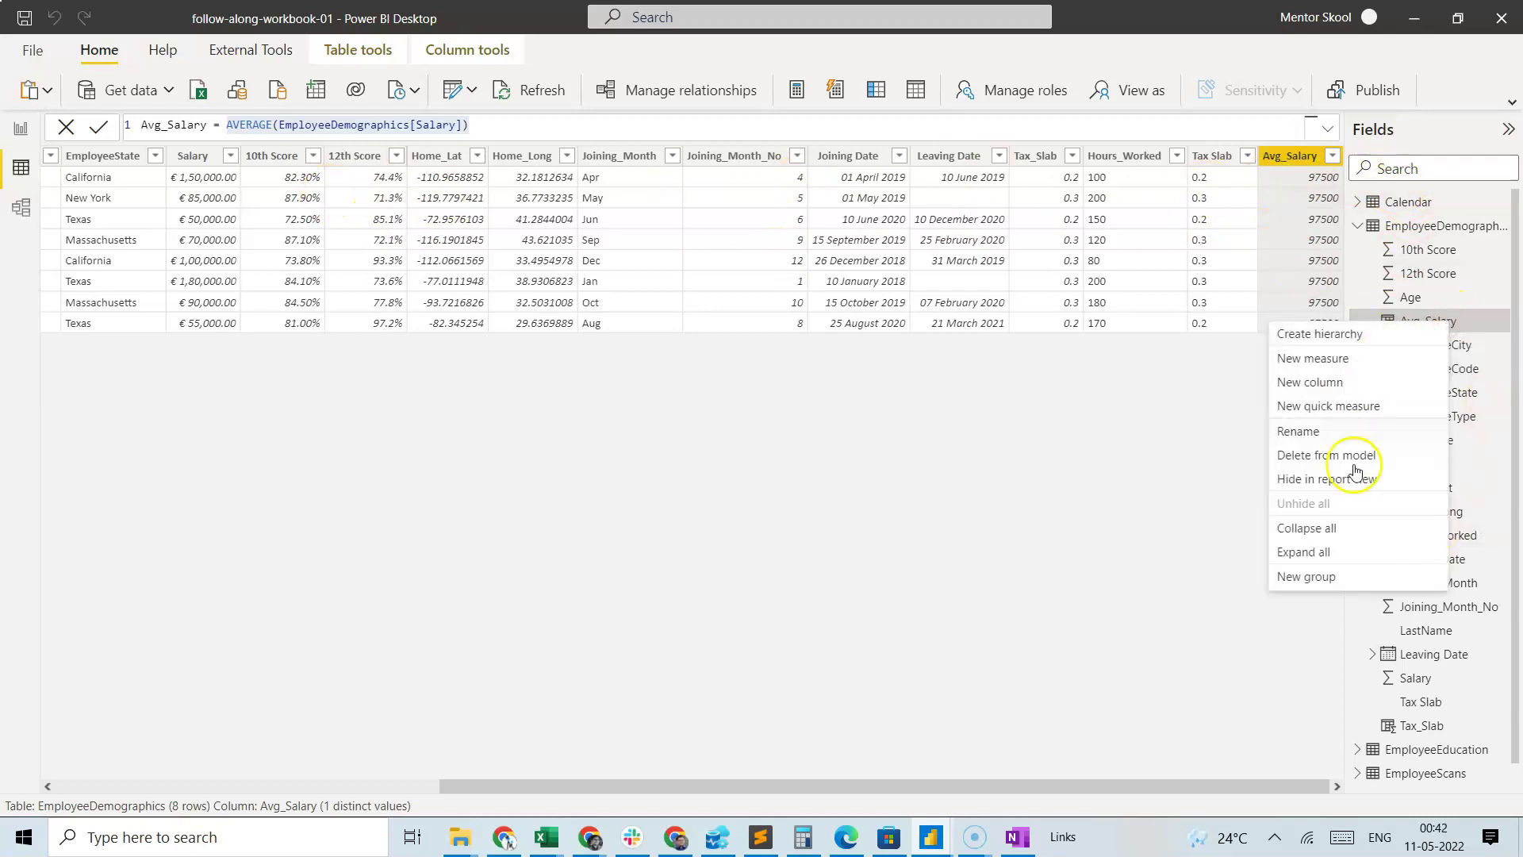
{"action": "left_click", "coordinate": [1326, 454]}
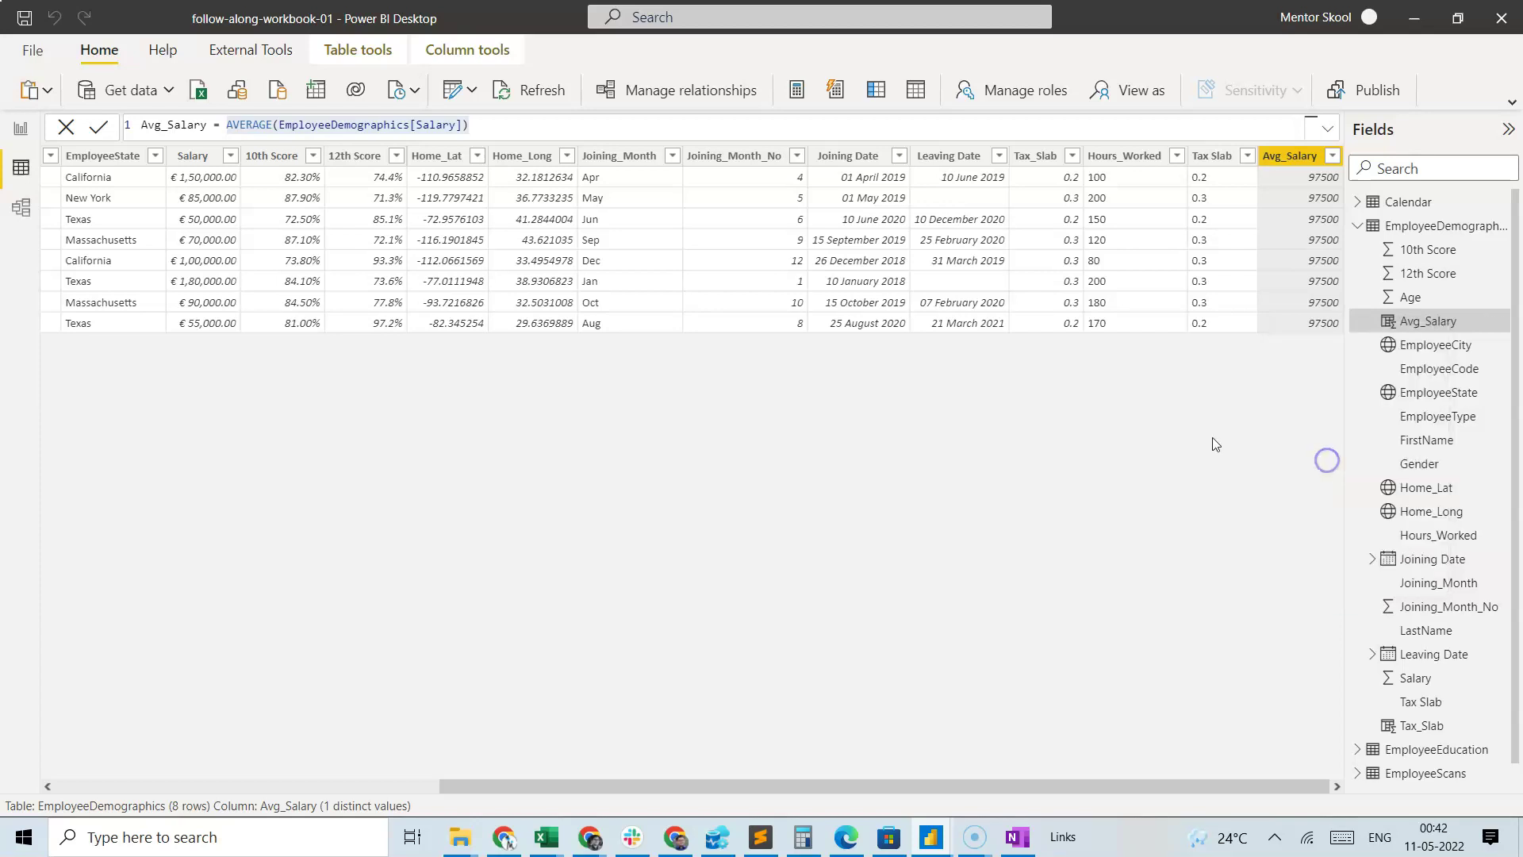
{"action": "left_click", "coordinate": [867, 464]}
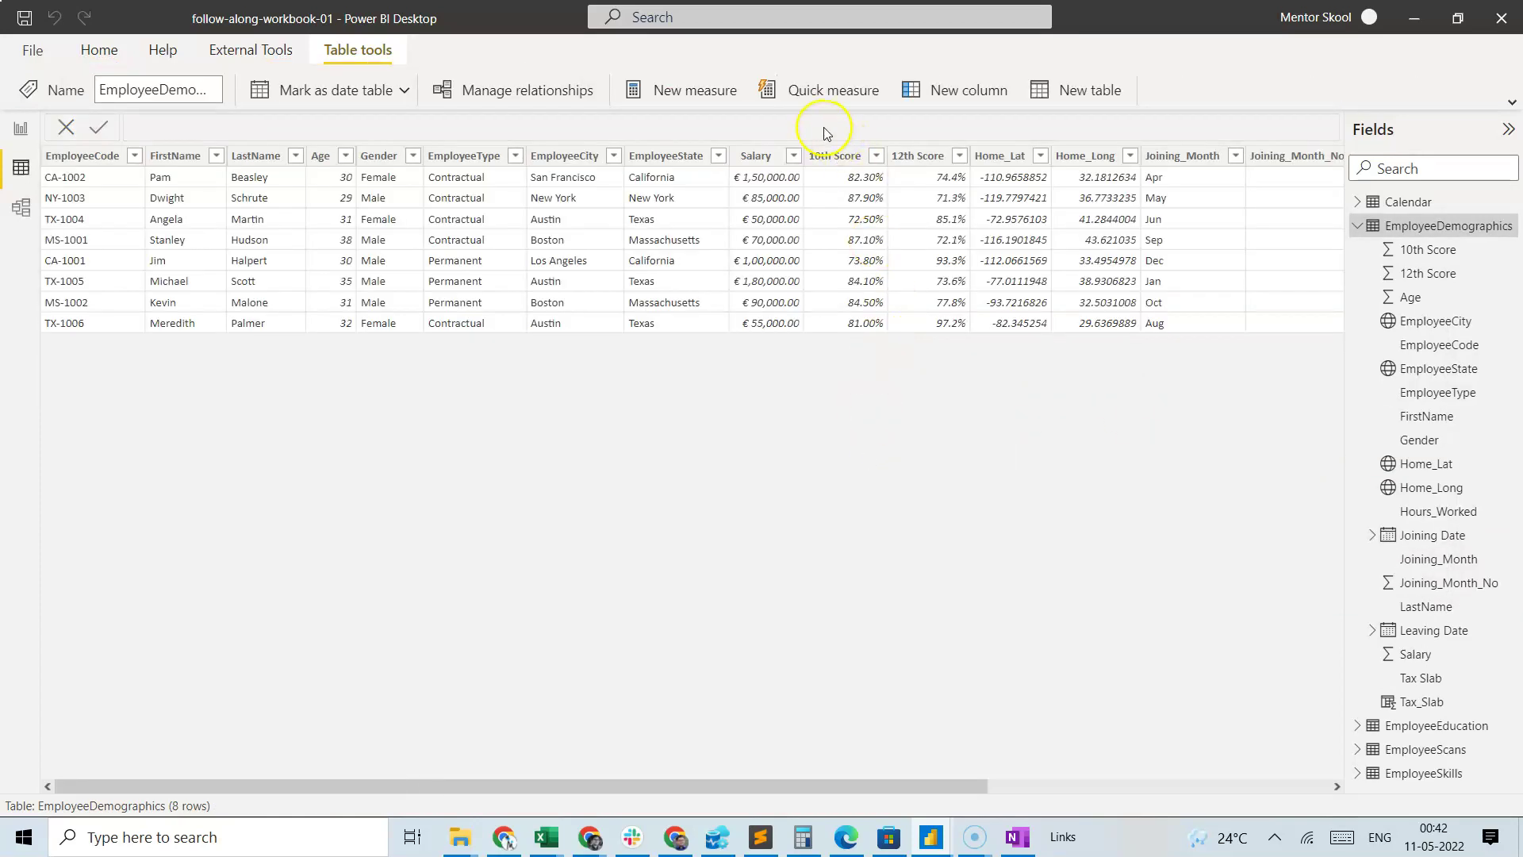
Create the measure Avg_Salary = AVERAGE(EmployeeDemographics[Salary]) in the EmployeeDemographics table and check the table's columns
{"action": "left_click", "coordinate": [715, 94]}
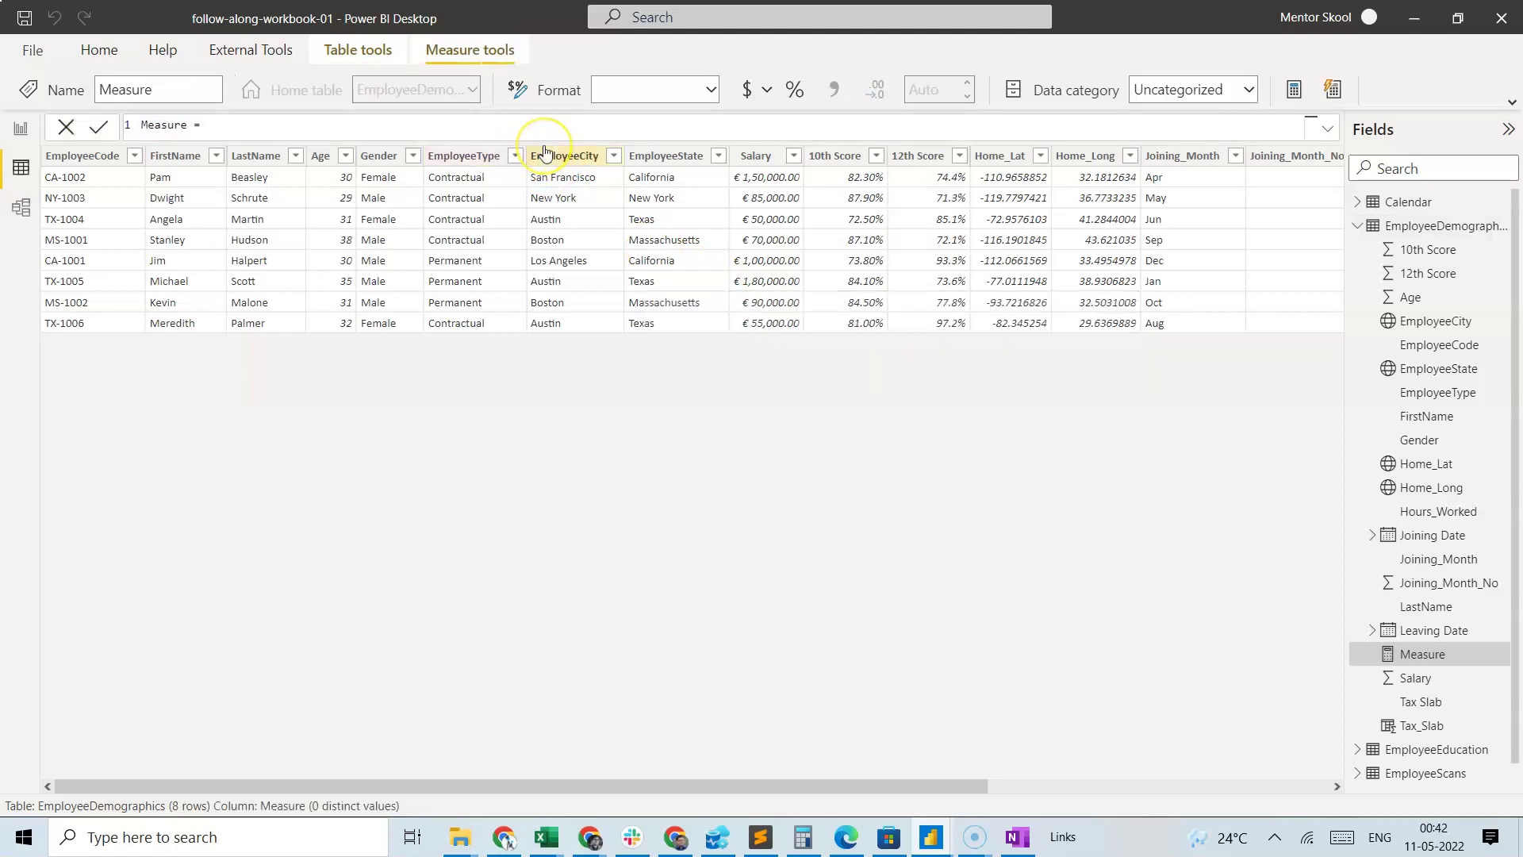
{"action": "key", "text": "ctrl+a"}
{"action": "type", "text": "Avg_Salary = AVERAGE(EmployeeDemographics[S"}
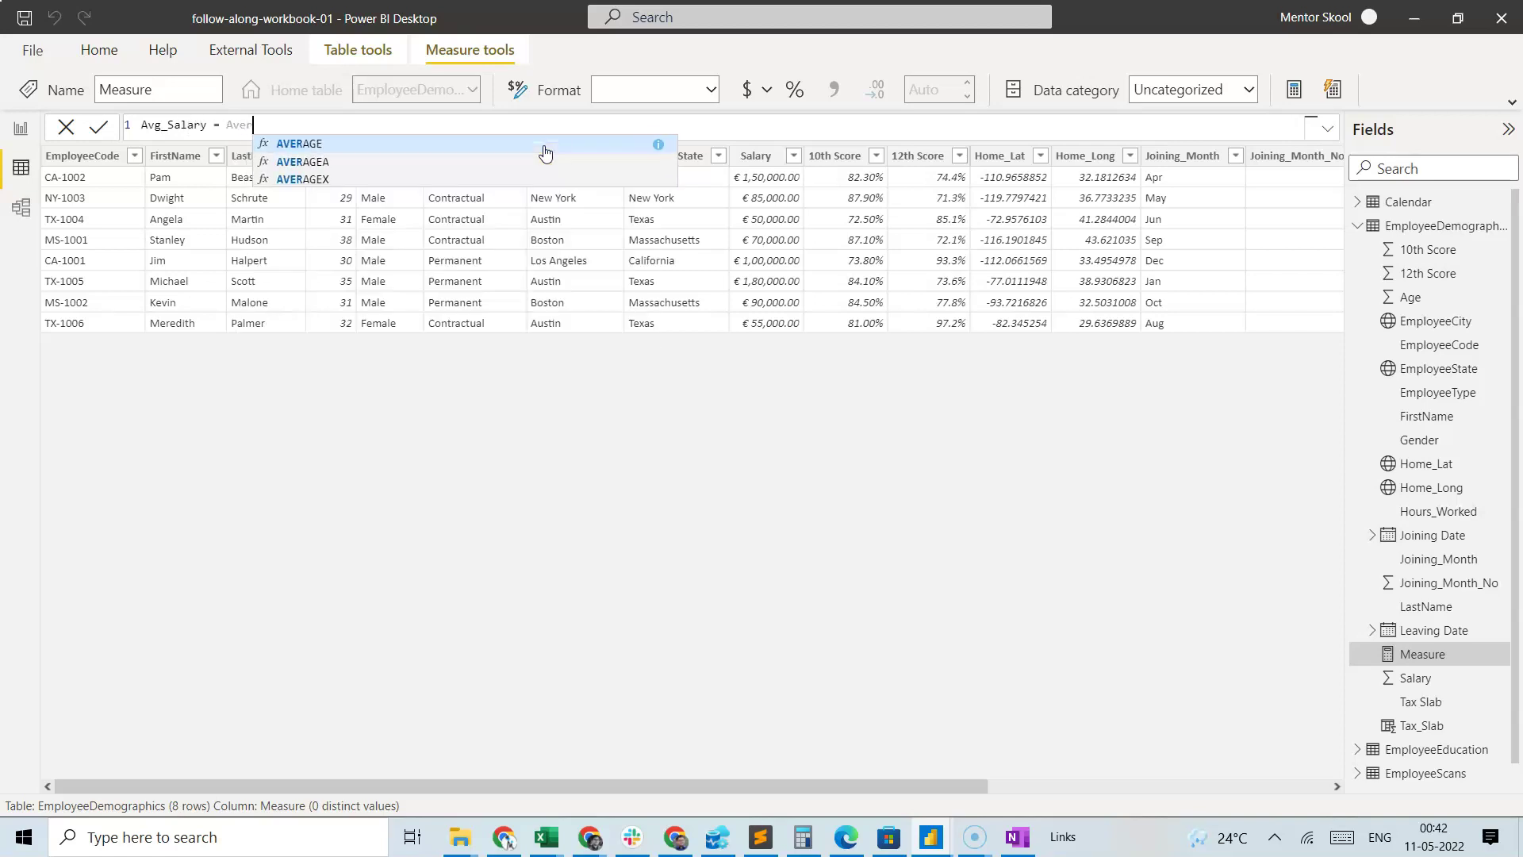
{"action": "type", "text": "a"}
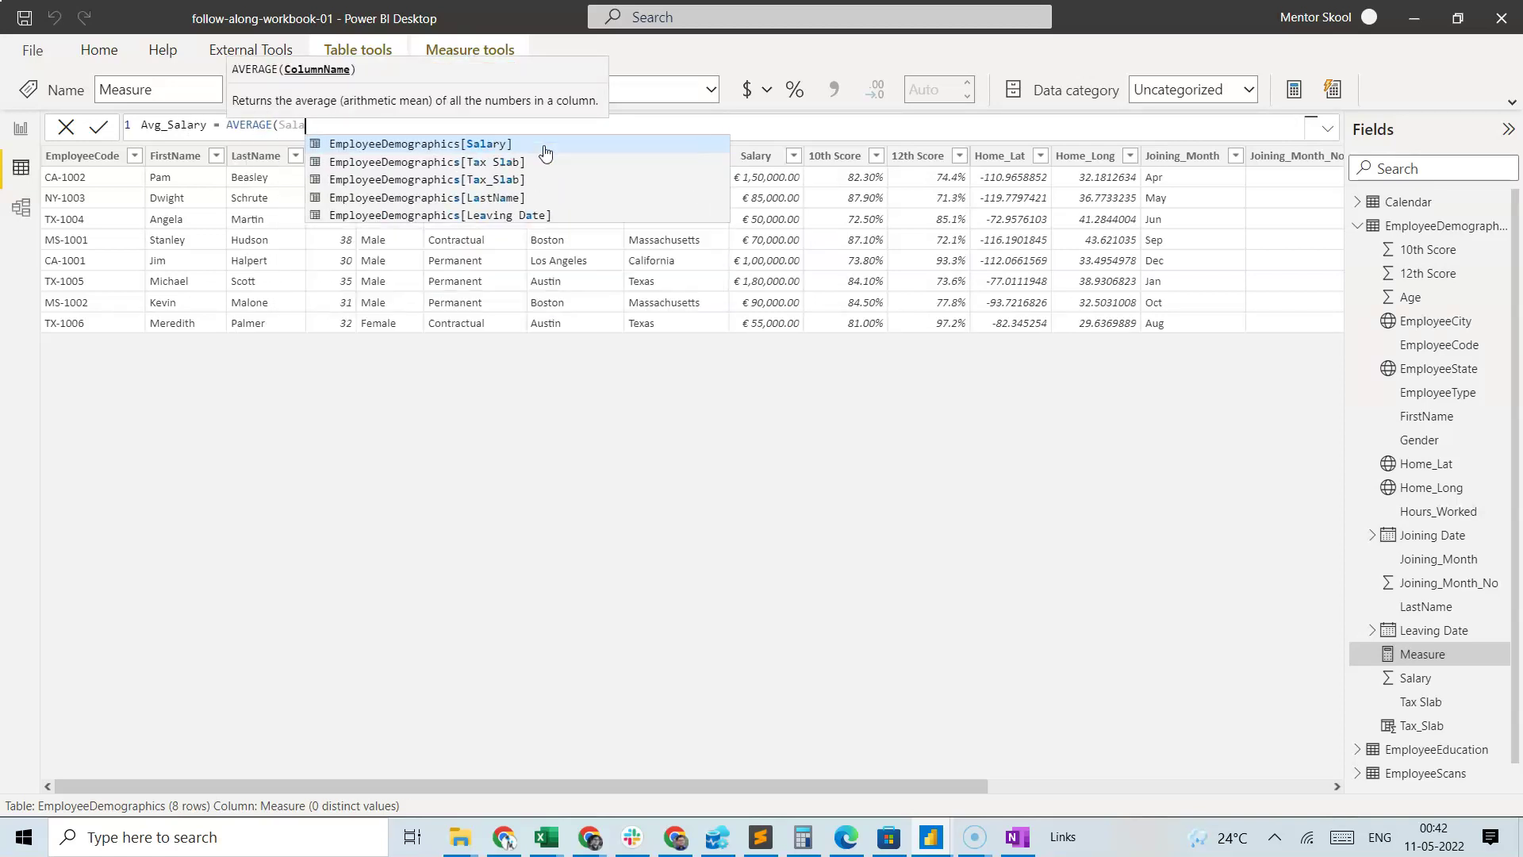
{"action": "key", "text": "Tab"}
{"action": "type", "text": ")"}
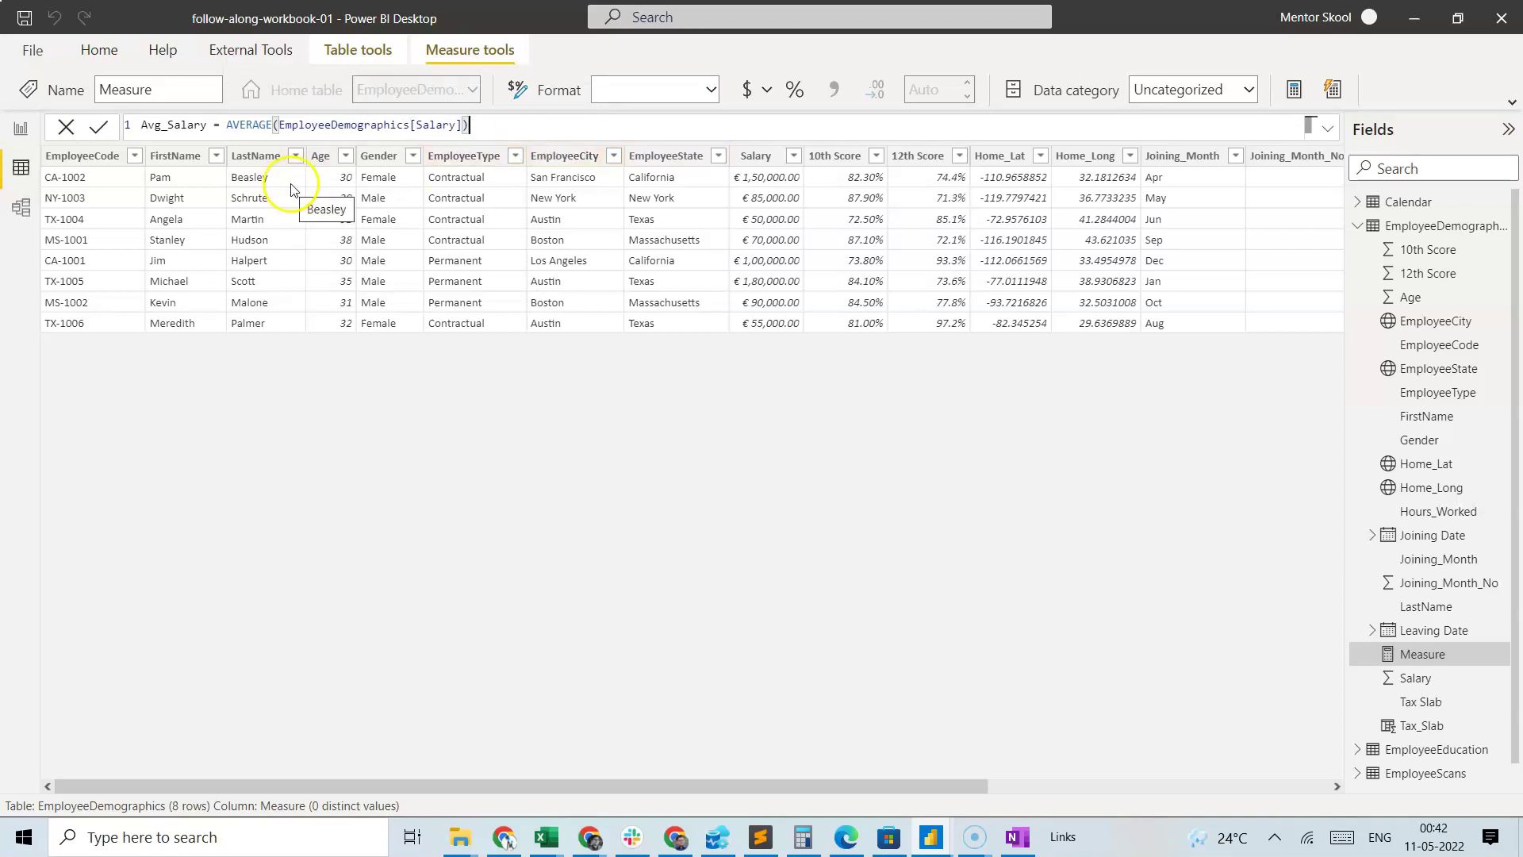
{"action": "left_click", "coordinate": [99, 127]}
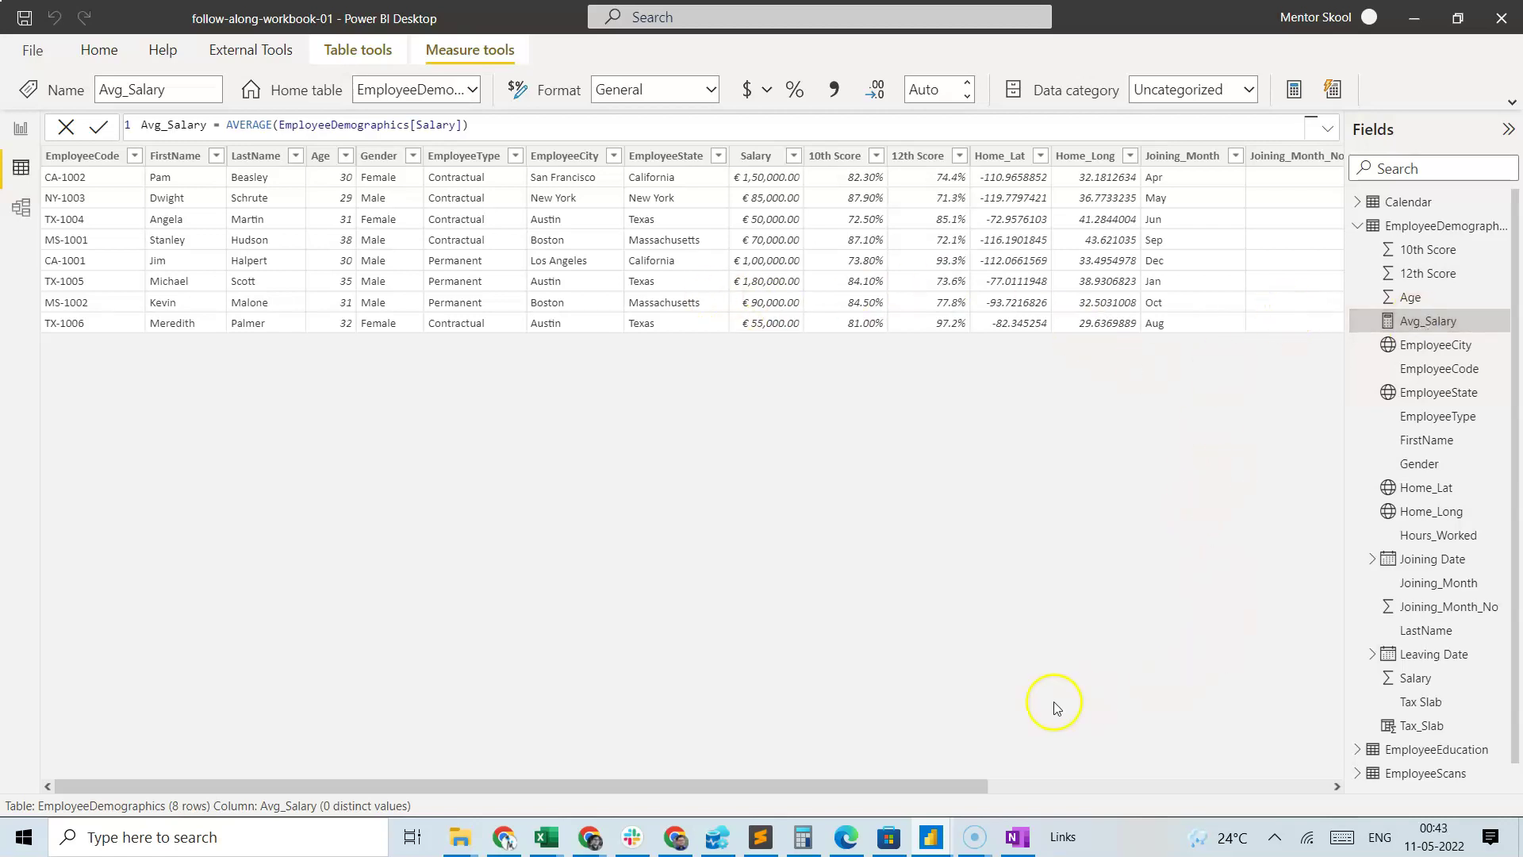
{"action": "left_click_drag", "start_coordinate": [968, 792], "coordinate": [1330, 784]}
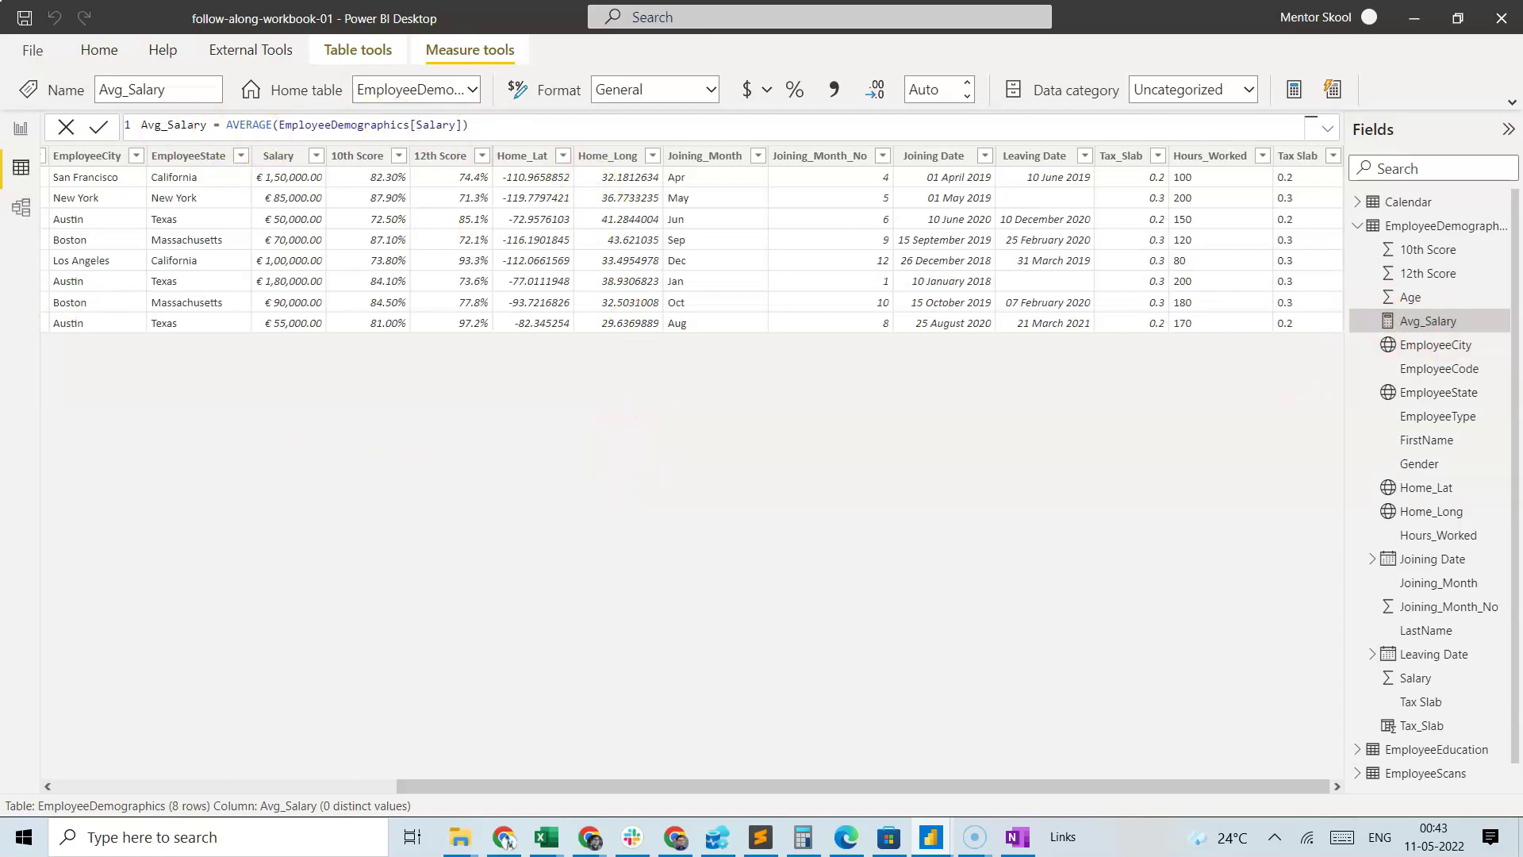
In the report view, replace the chart's invalid Y-axis field with the Avg_Salary measure and inspect the Male and Female values
{"action": "left_click", "coordinate": [21, 128]}
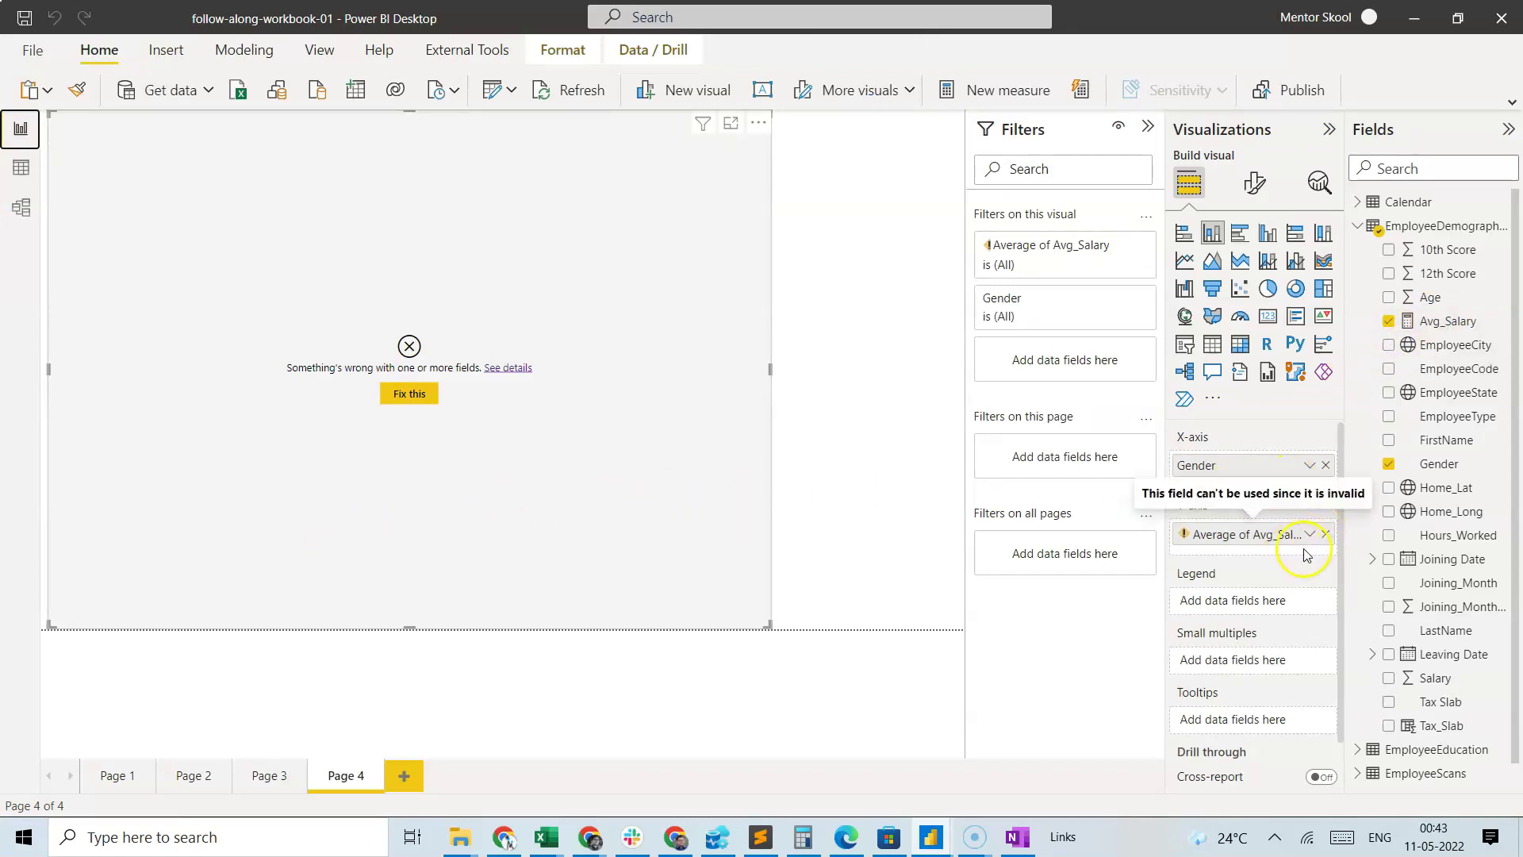
{"action": "left_click", "coordinate": [1327, 535]}
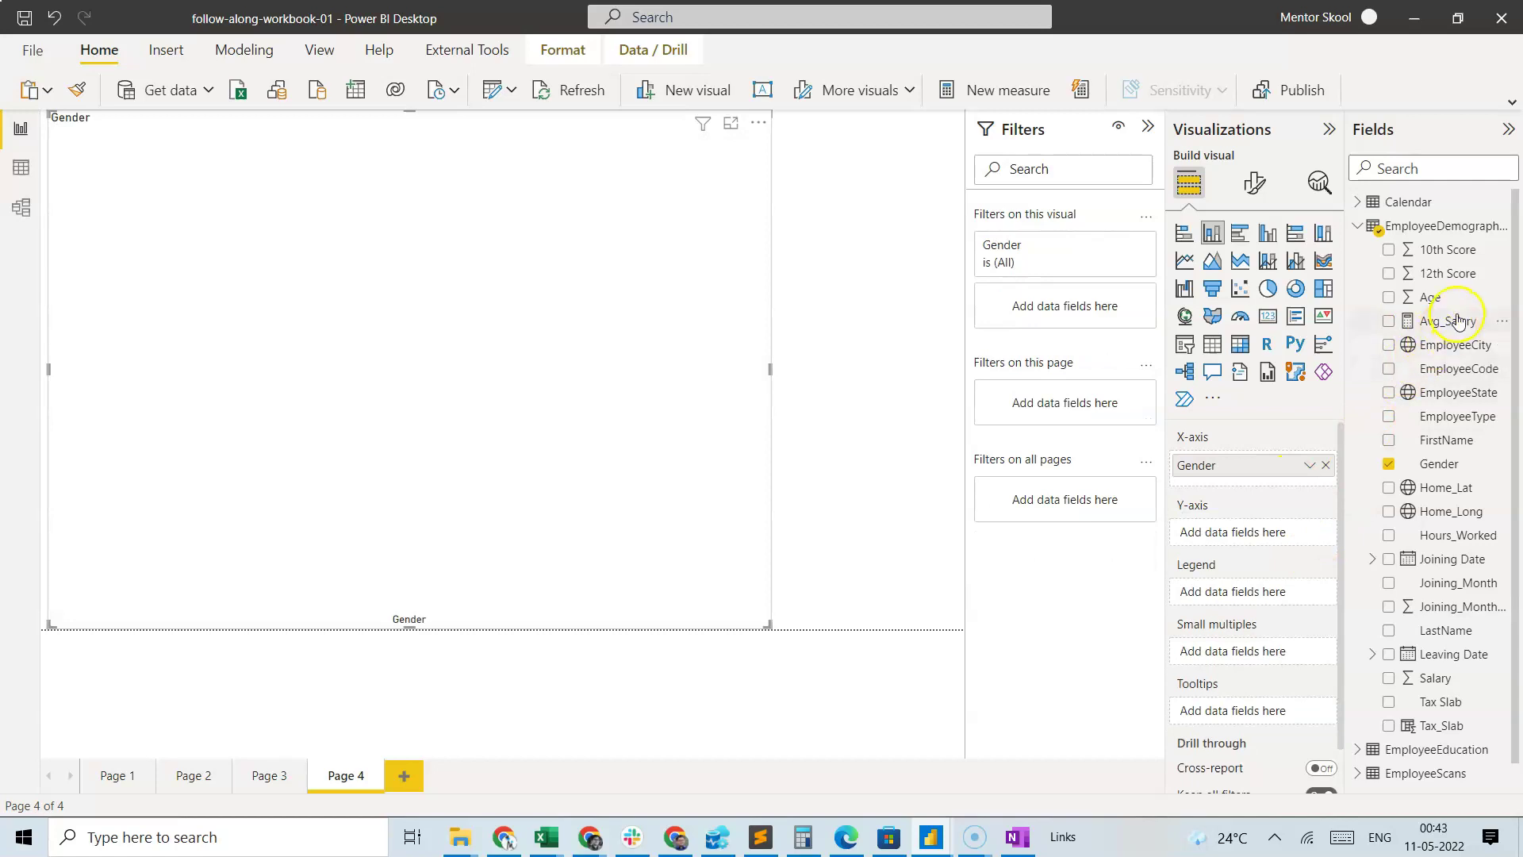
{"action": "left_click_drag", "start_coordinate": [1456, 319], "coordinate": [1260, 536]}
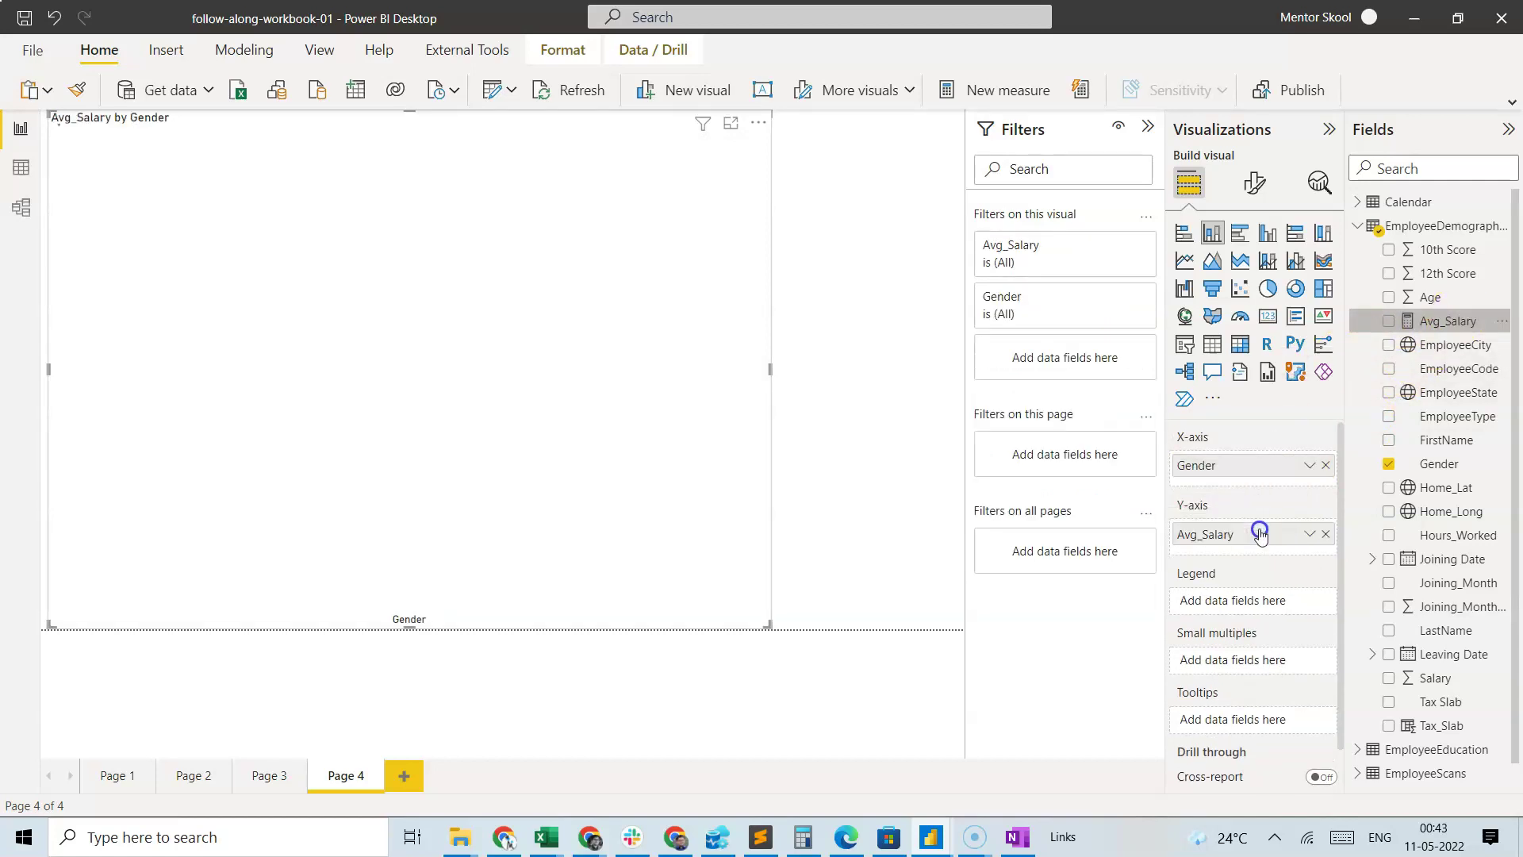
{"action": "mouse_move", "coordinate": [353, 404]}
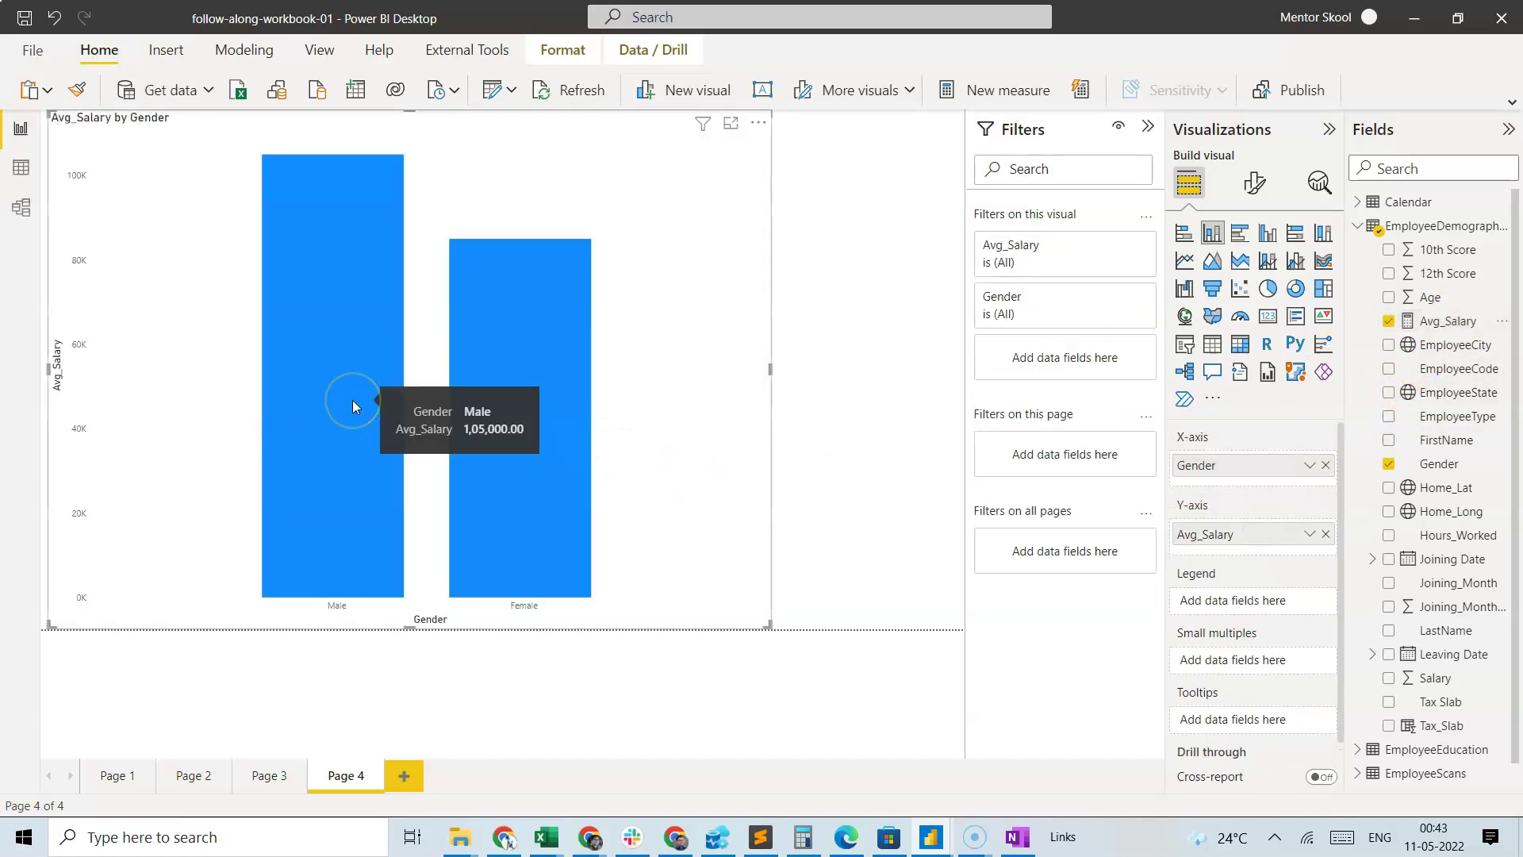
{"action": "left_click", "coordinate": [503, 466]}
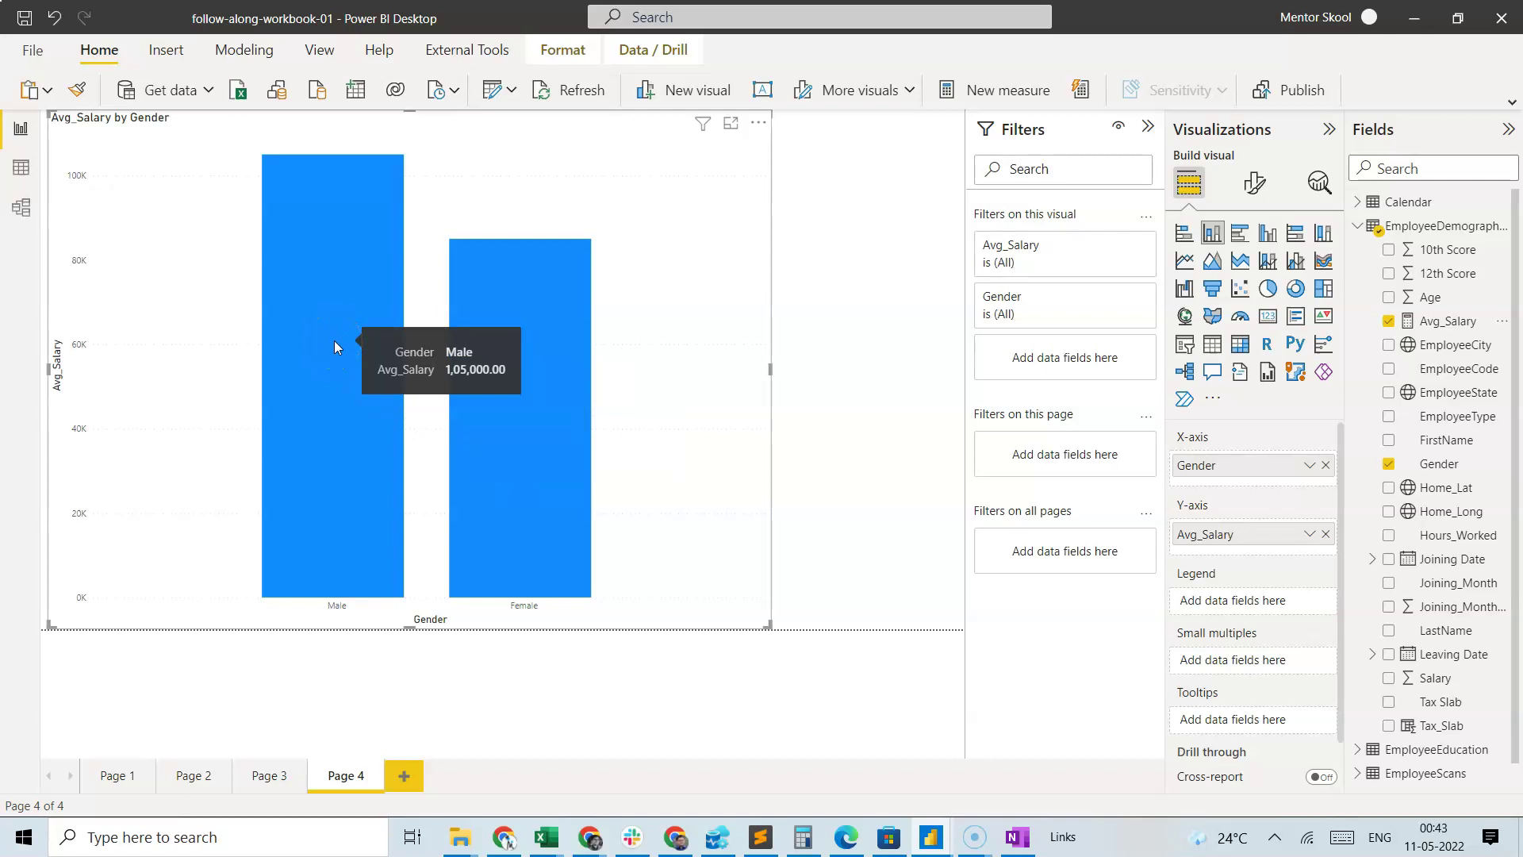
{"action": "left_click", "coordinate": [481, 429]}
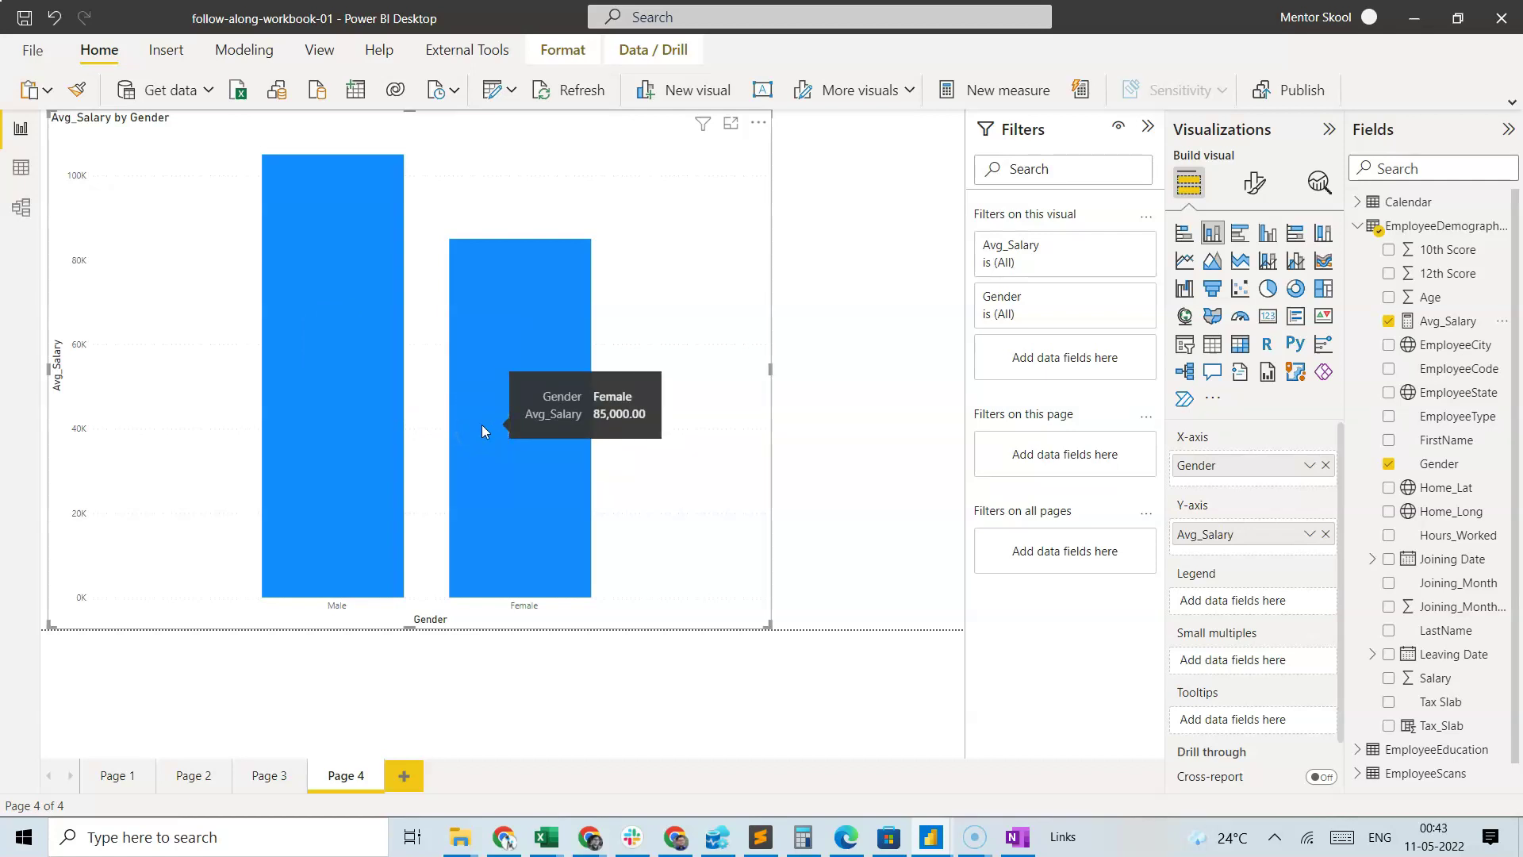
Switch to employee-data.xlsx in Excel and regroup the Average of Salary PivotTable on Sheet2 by EmployeeType
{"action": "mouse_move", "coordinate": [545, 844]}
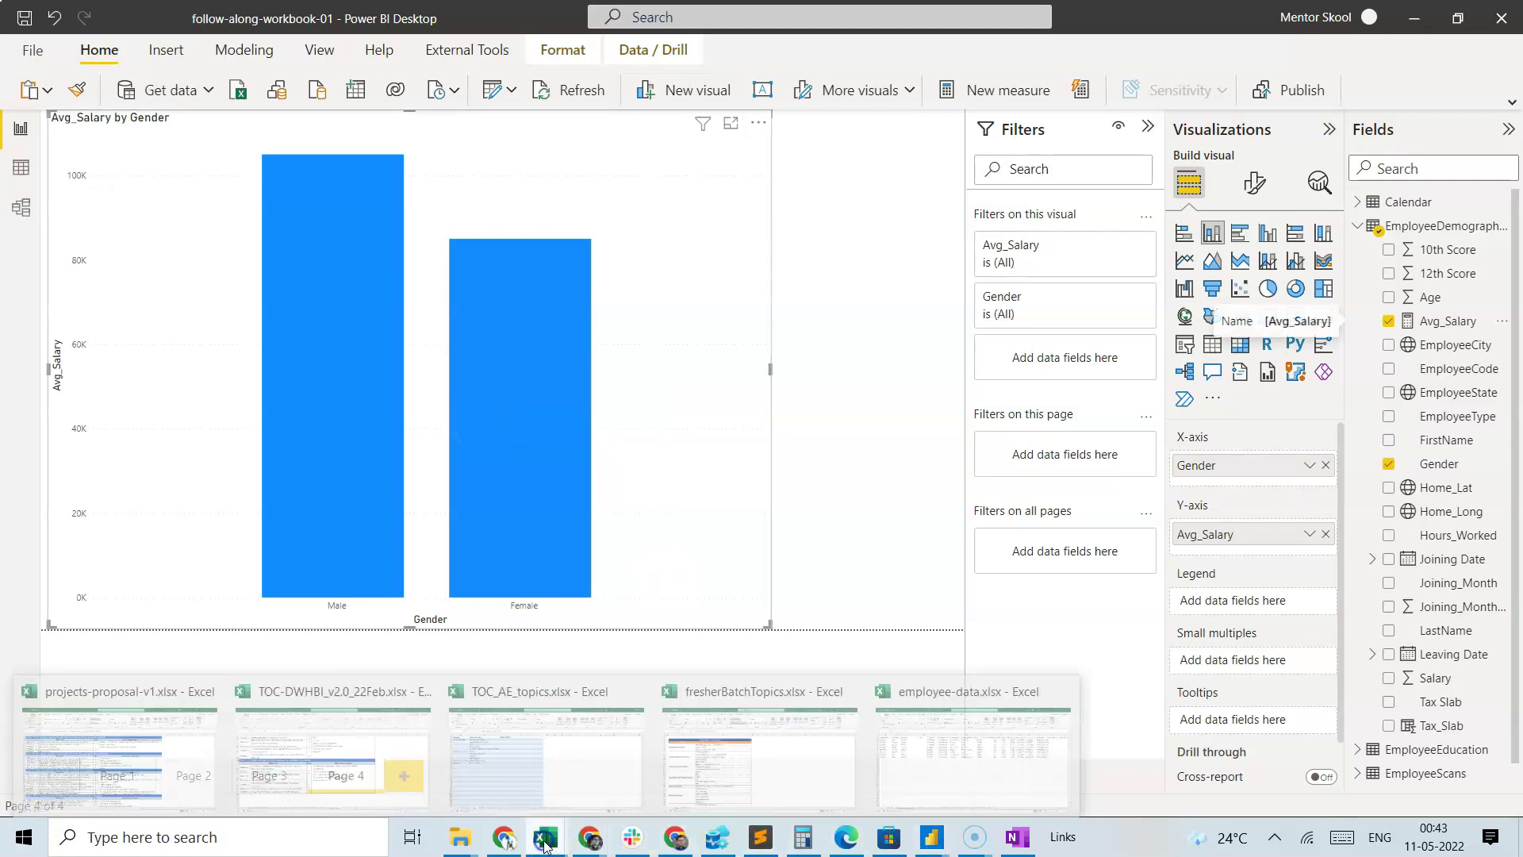
{"action": "left_click", "coordinate": [903, 773]}
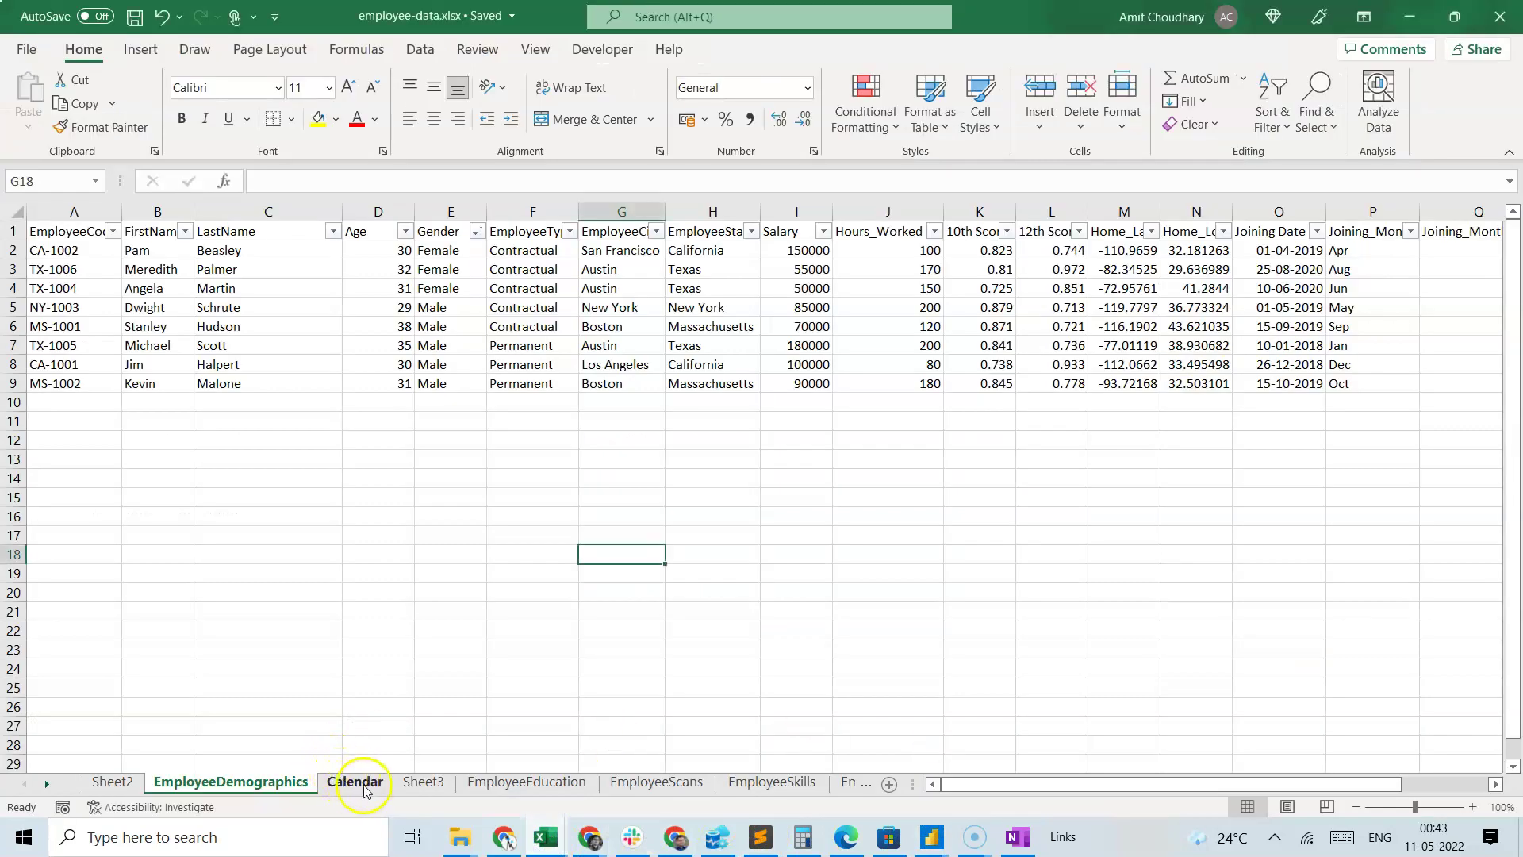
{"action": "left_click", "coordinate": [112, 781]}
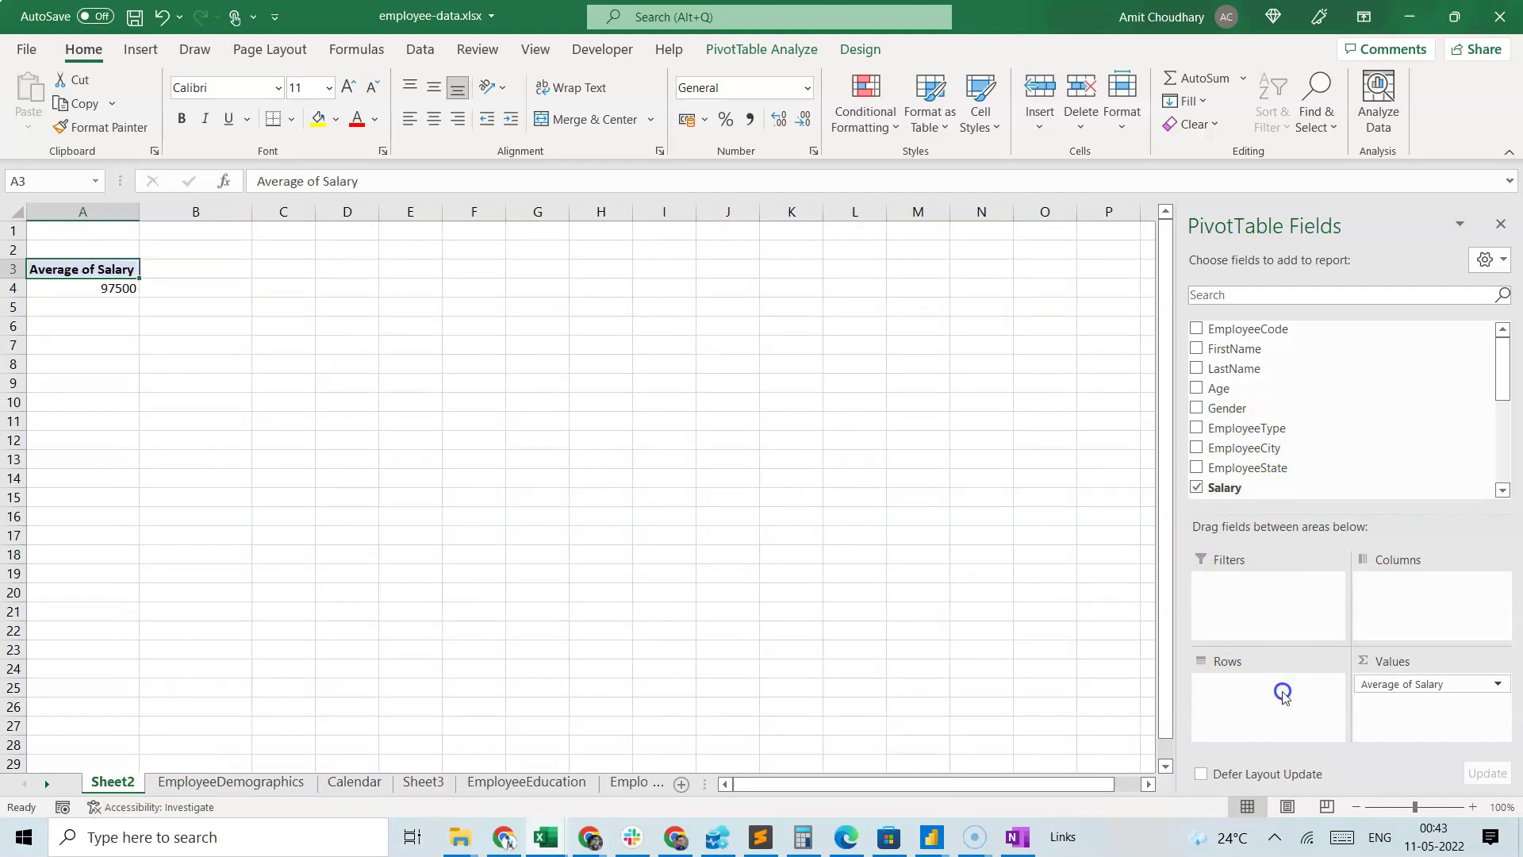
{"action": "left_click_drag", "start_coordinate": [1260, 675], "coordinate": [944, 628]}
{"action": "left_click_drag", "start_coordinate": [1296, 432], "coordinate": [1263, 698]}
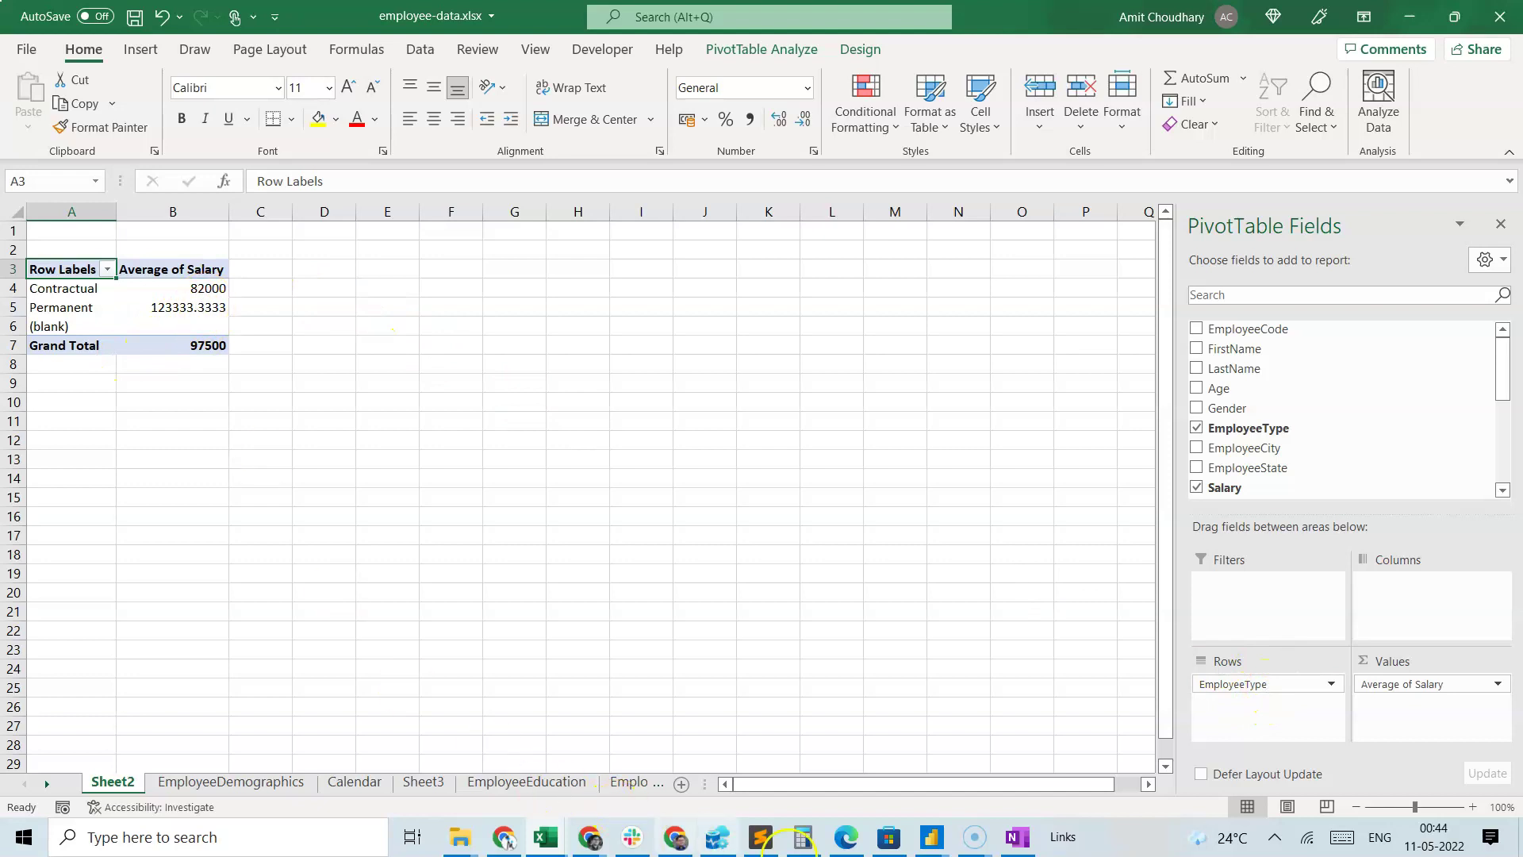
Switch back to follow-along-workbook-01 in Power BI Desktop, replace Gender with EmployeeType on the chart's X-axis, and inspect both bars
{"action": "mouse_move", "coordinate": [931, 836]}
{"action": "left_click", "coordinate": [1005, 753]}
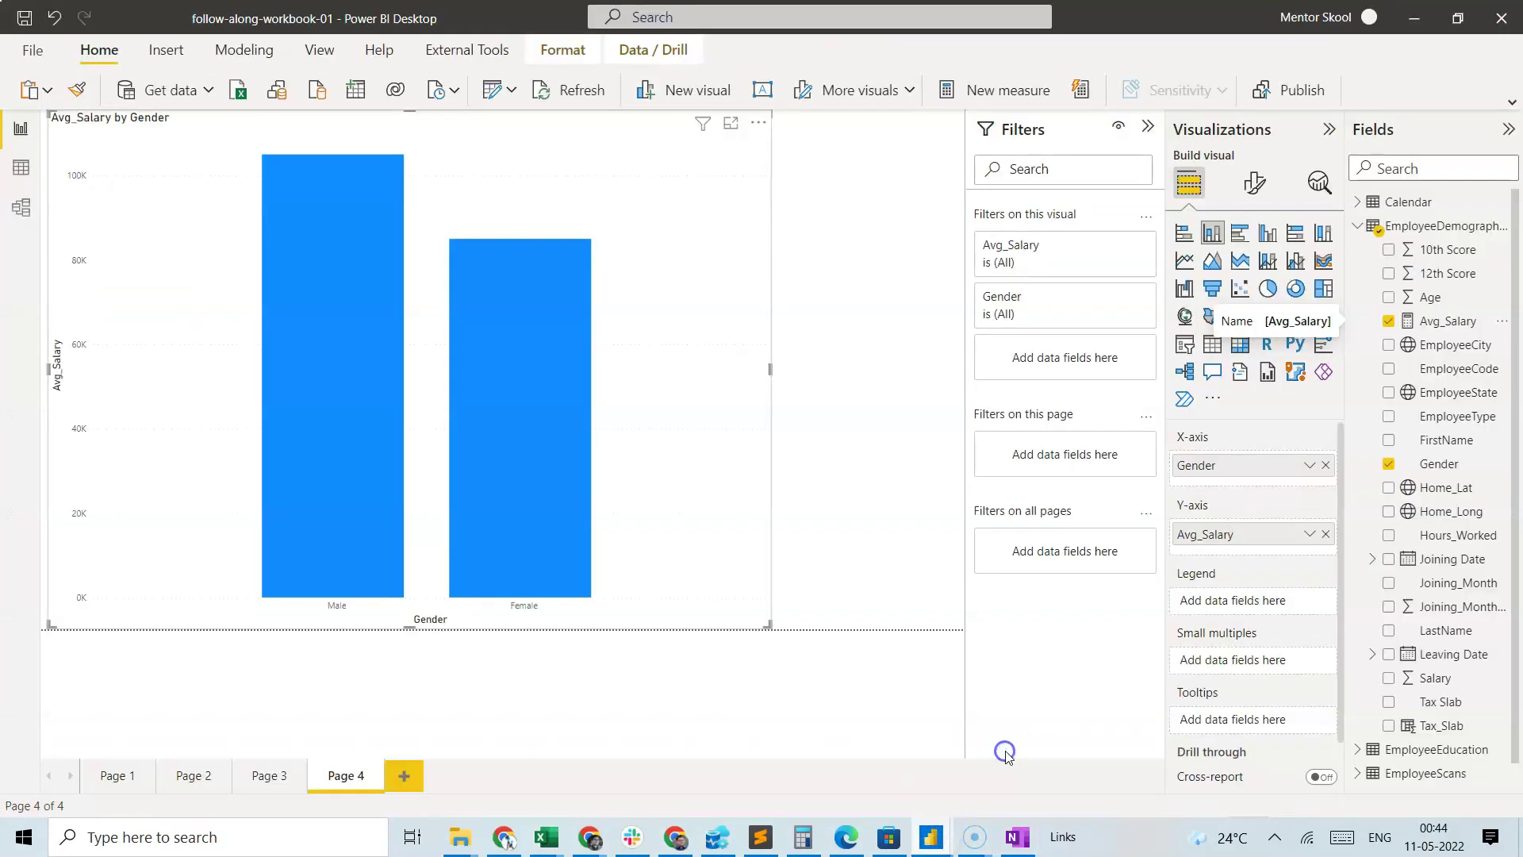
{"action": "left_click", "coordinate": [1325, 465]}
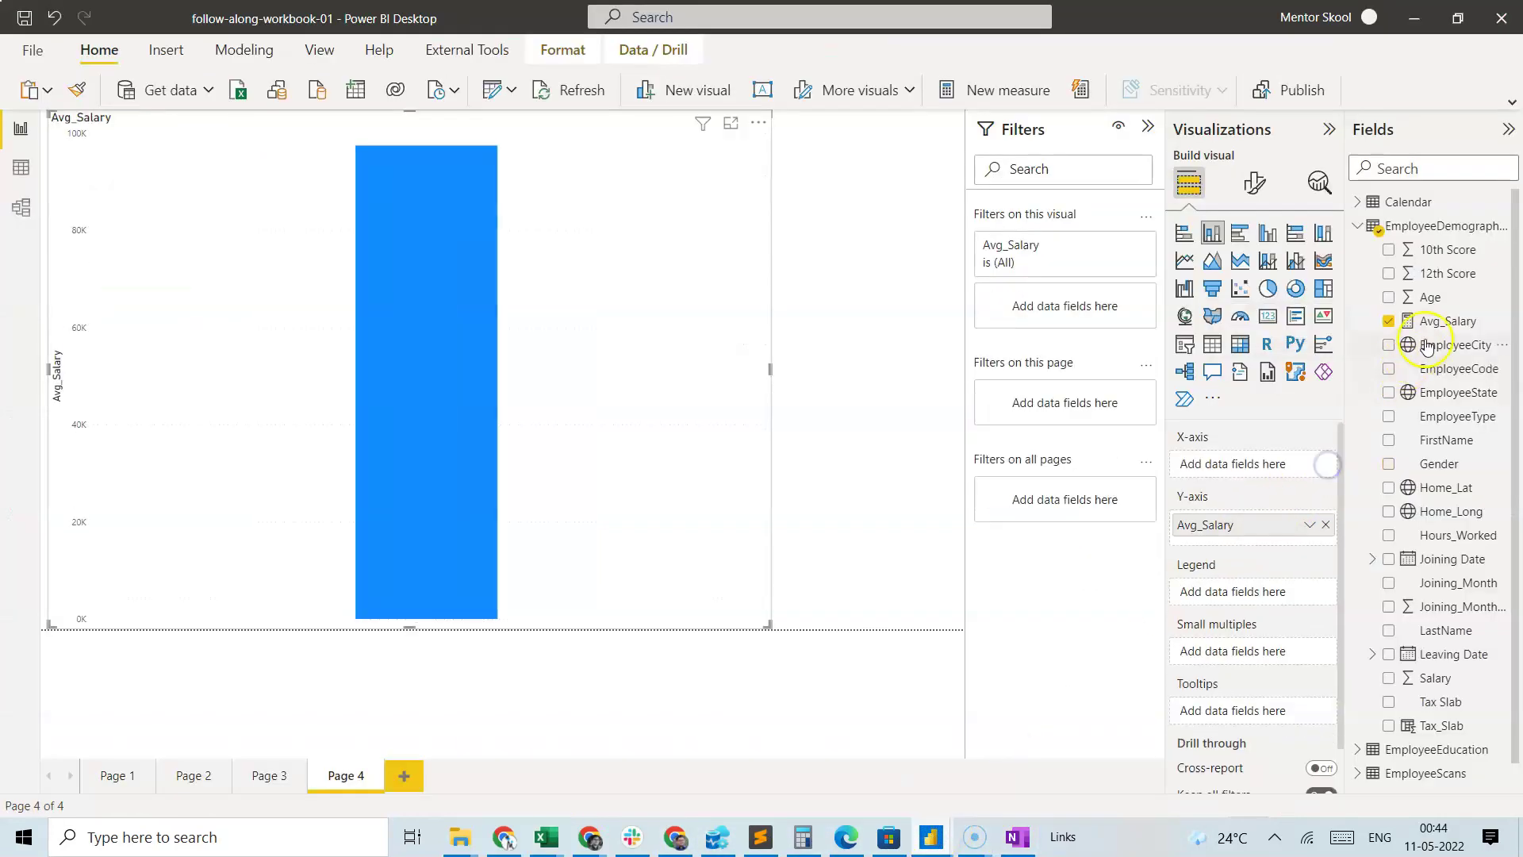
{"action": "left_click_drag", "start_coordinate": [1452, 417], "coordinate": [1251, 473]}
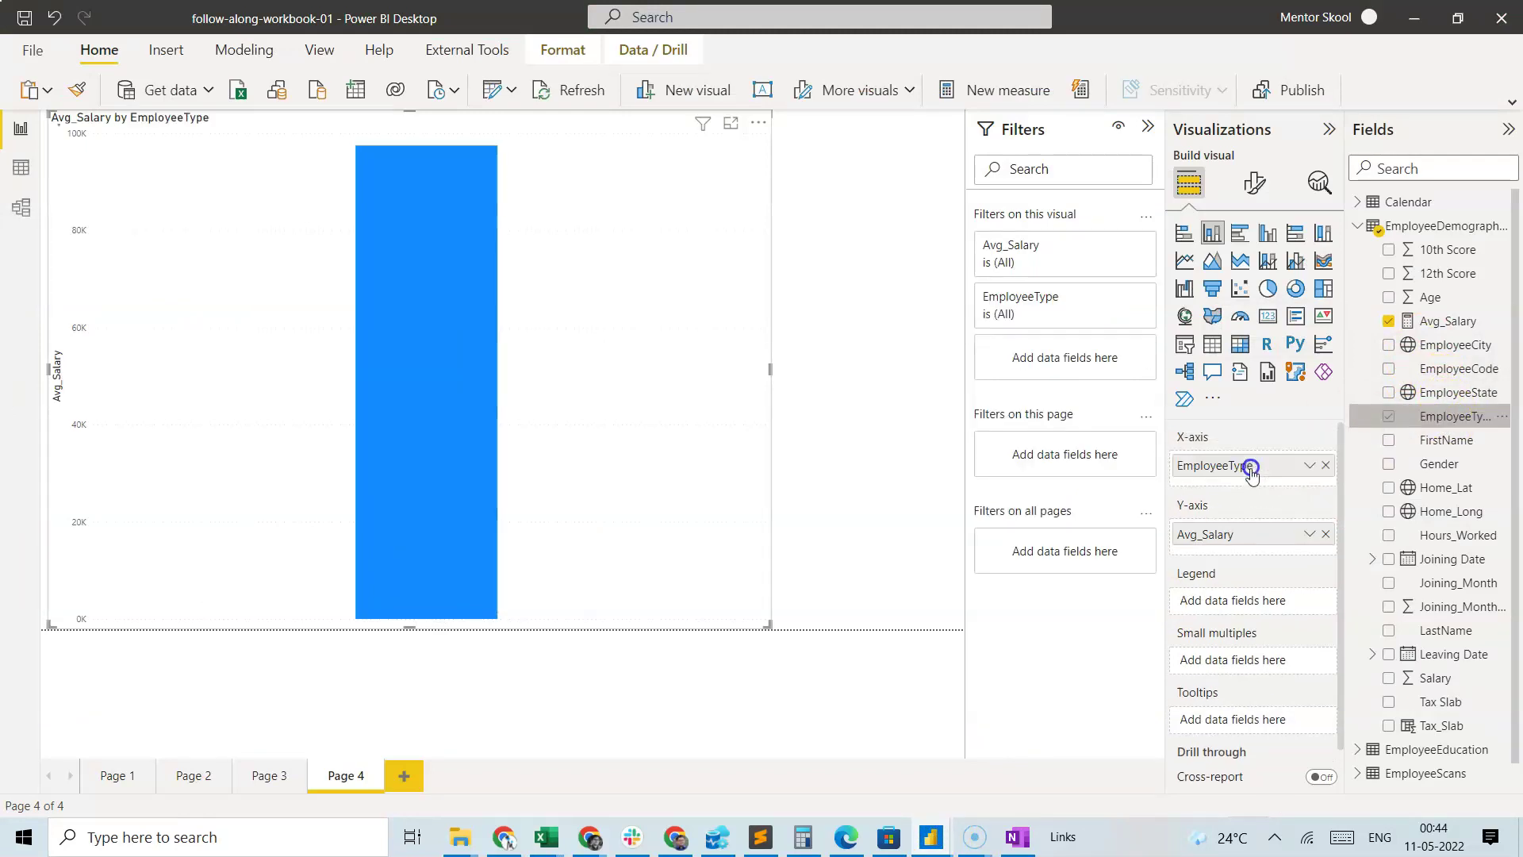
{"action": "mouse_move", "coordinate": [298, 313]}
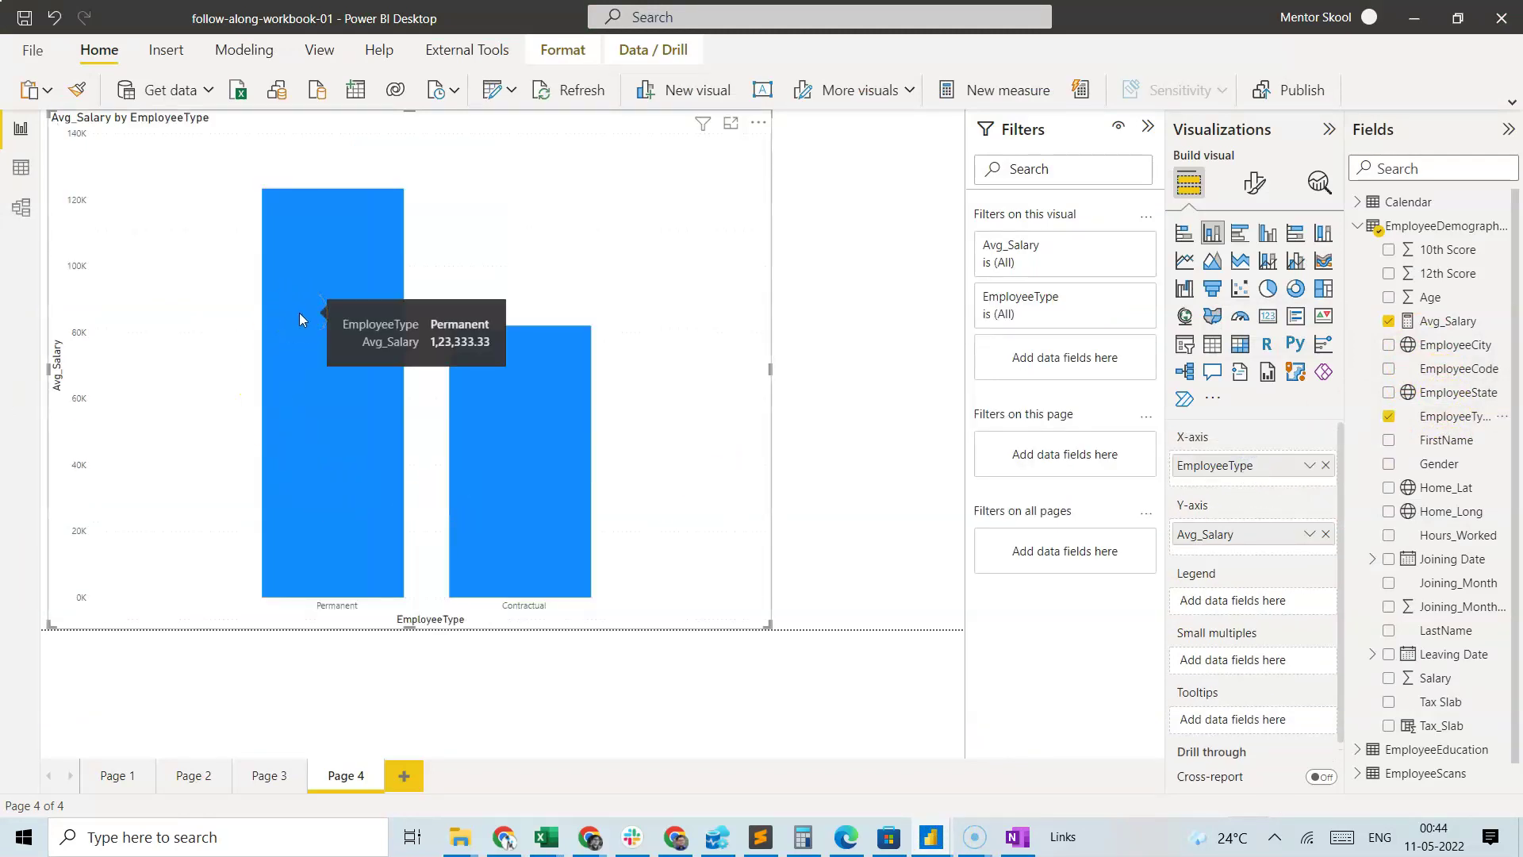
{"action": "mouse_move", "coordinate": [500, 461]}
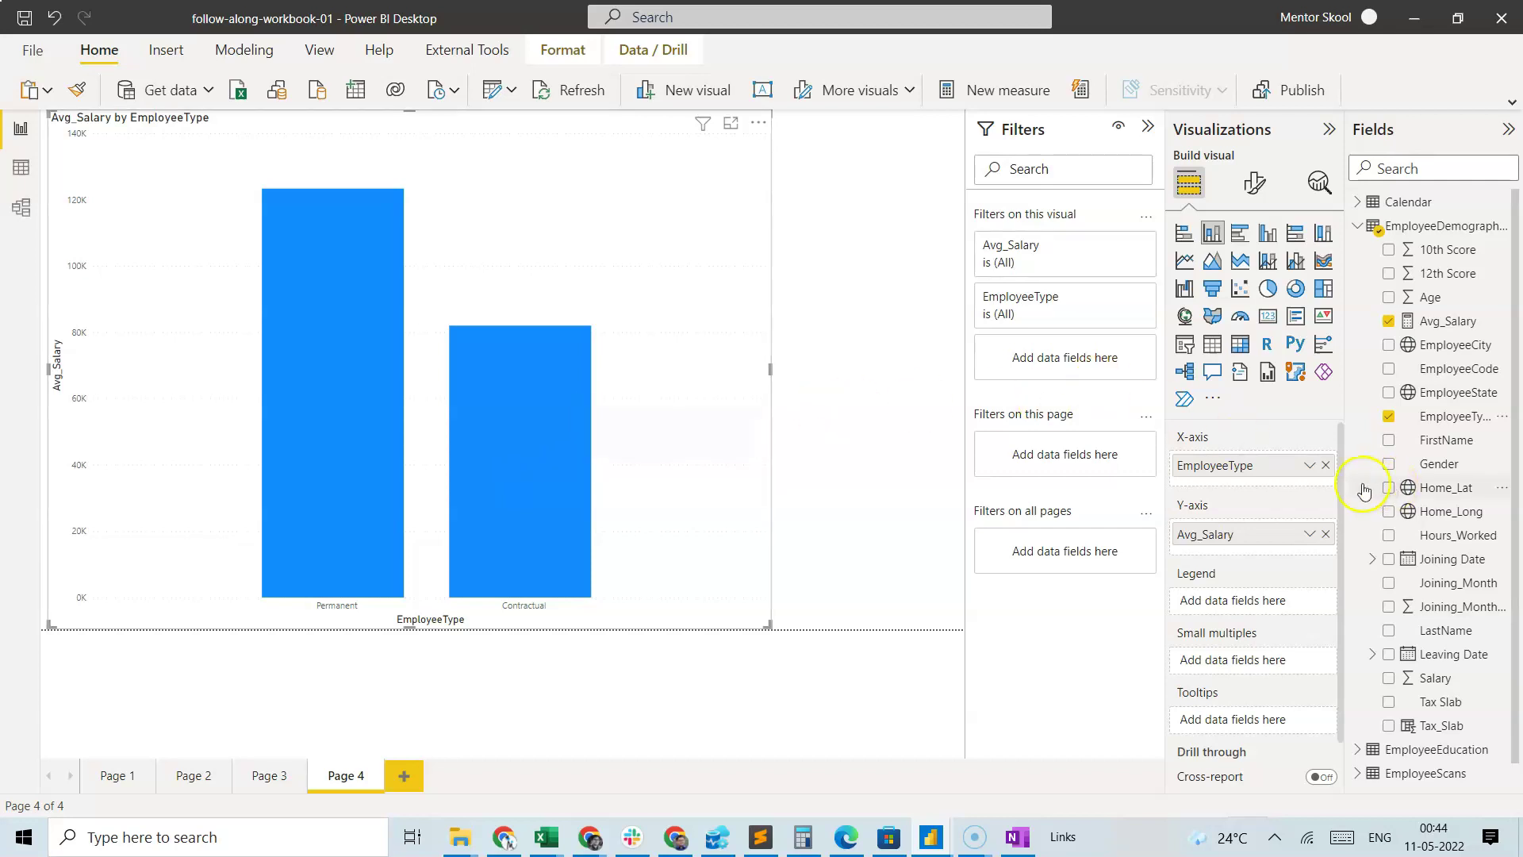
Replace EmployeeType with EmployeeState on the X-axis of the Avg_Salary chart
{"action": "left_click", "coordinate": [1326, 465]}
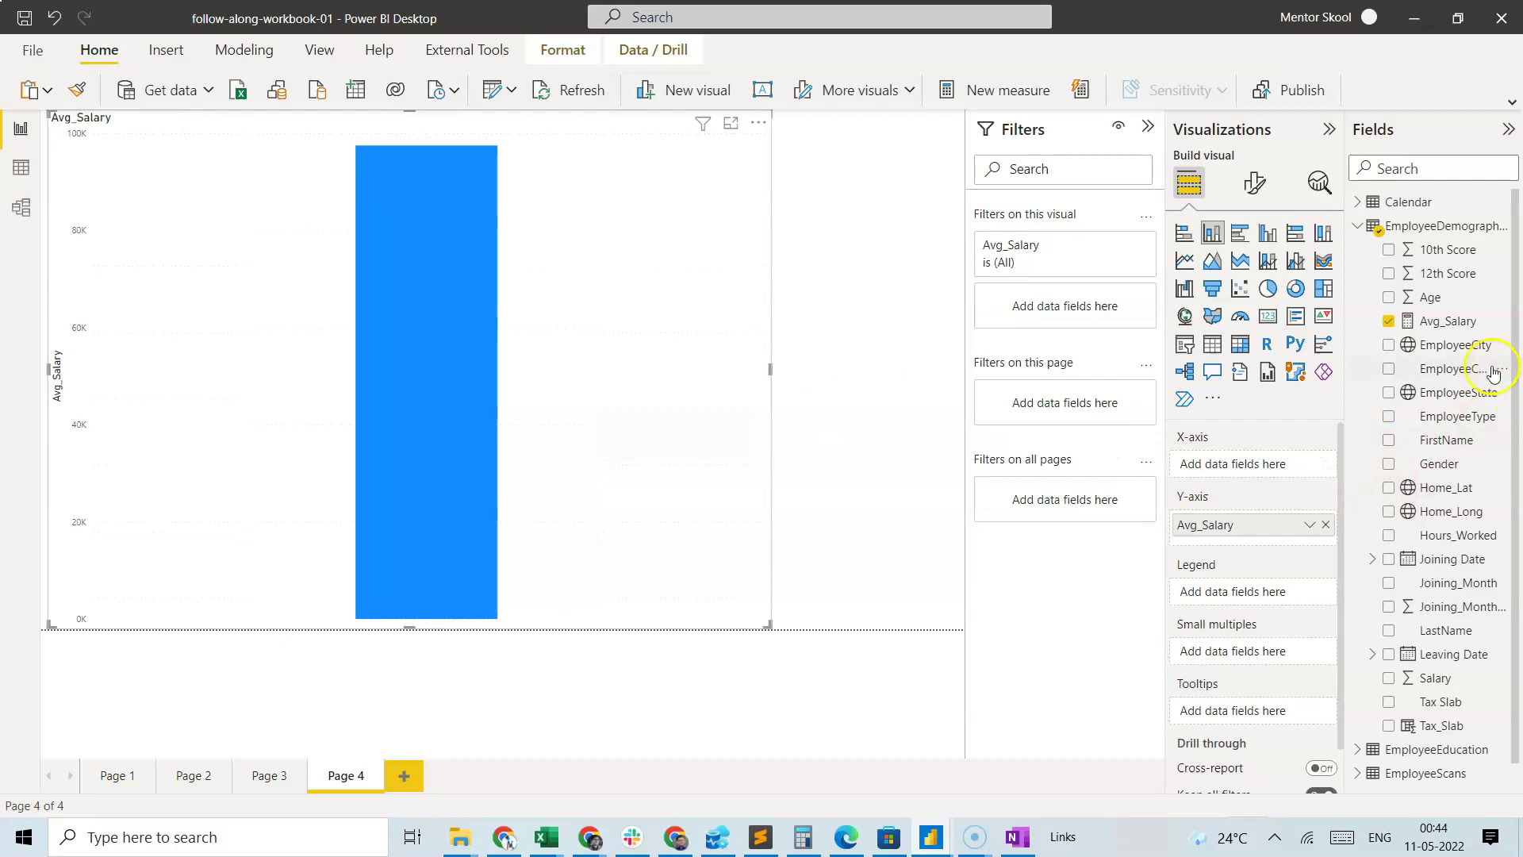
{"action": "left_click_drag", "start_coordinate": [1471, 392], "coordinate": [1265, 462]}
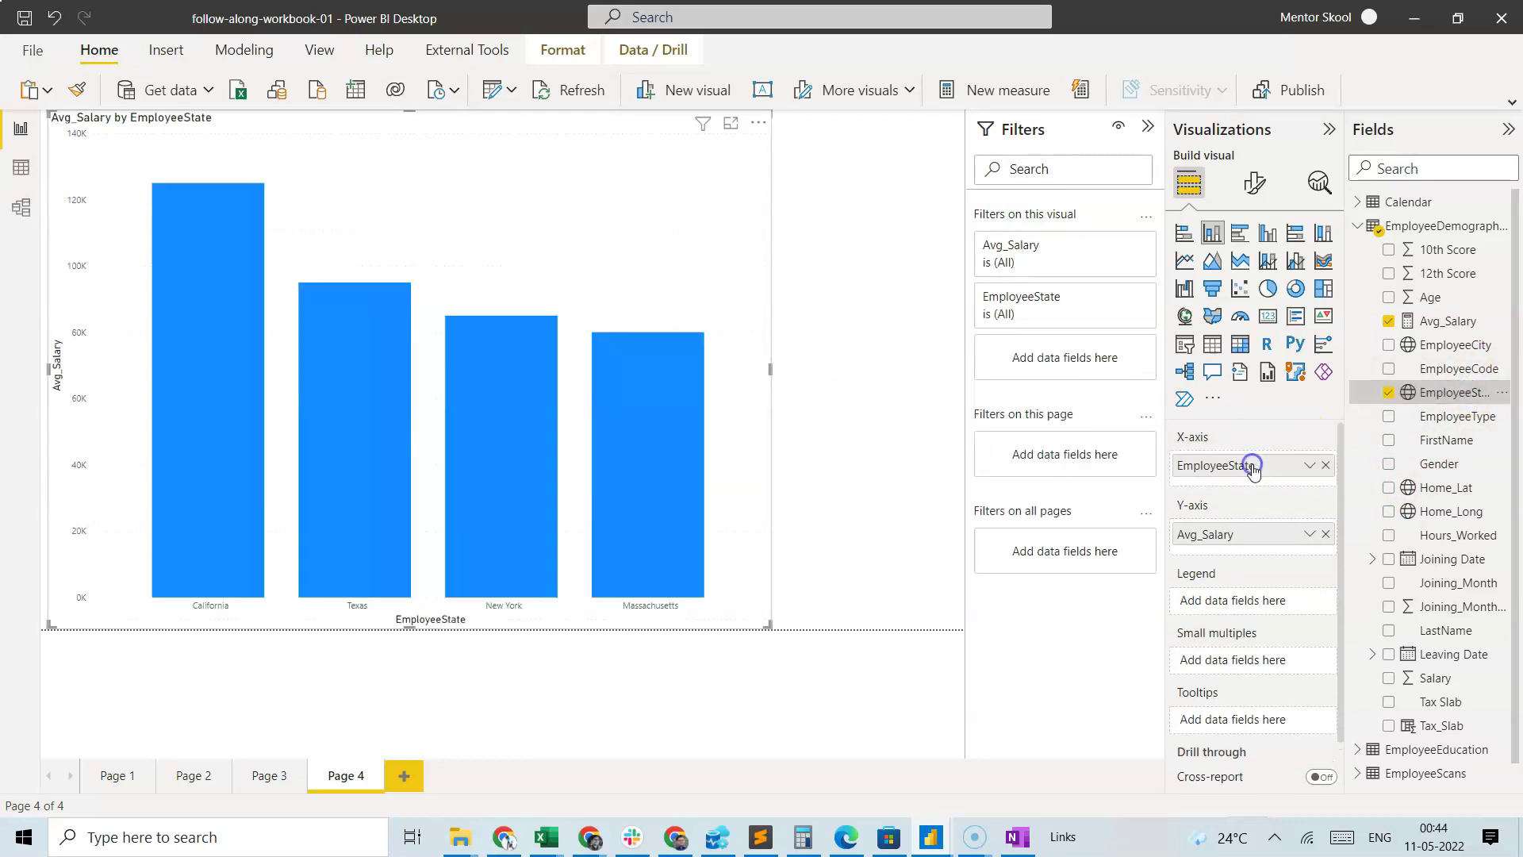
Inspect the Avg_Salary bars, switch to employee-data.xlsx in Excel, and filter EmployeeState to California on the EmployeeDemographics sheet
{"action": "mouse_move", "coordinate": [178, 421]}
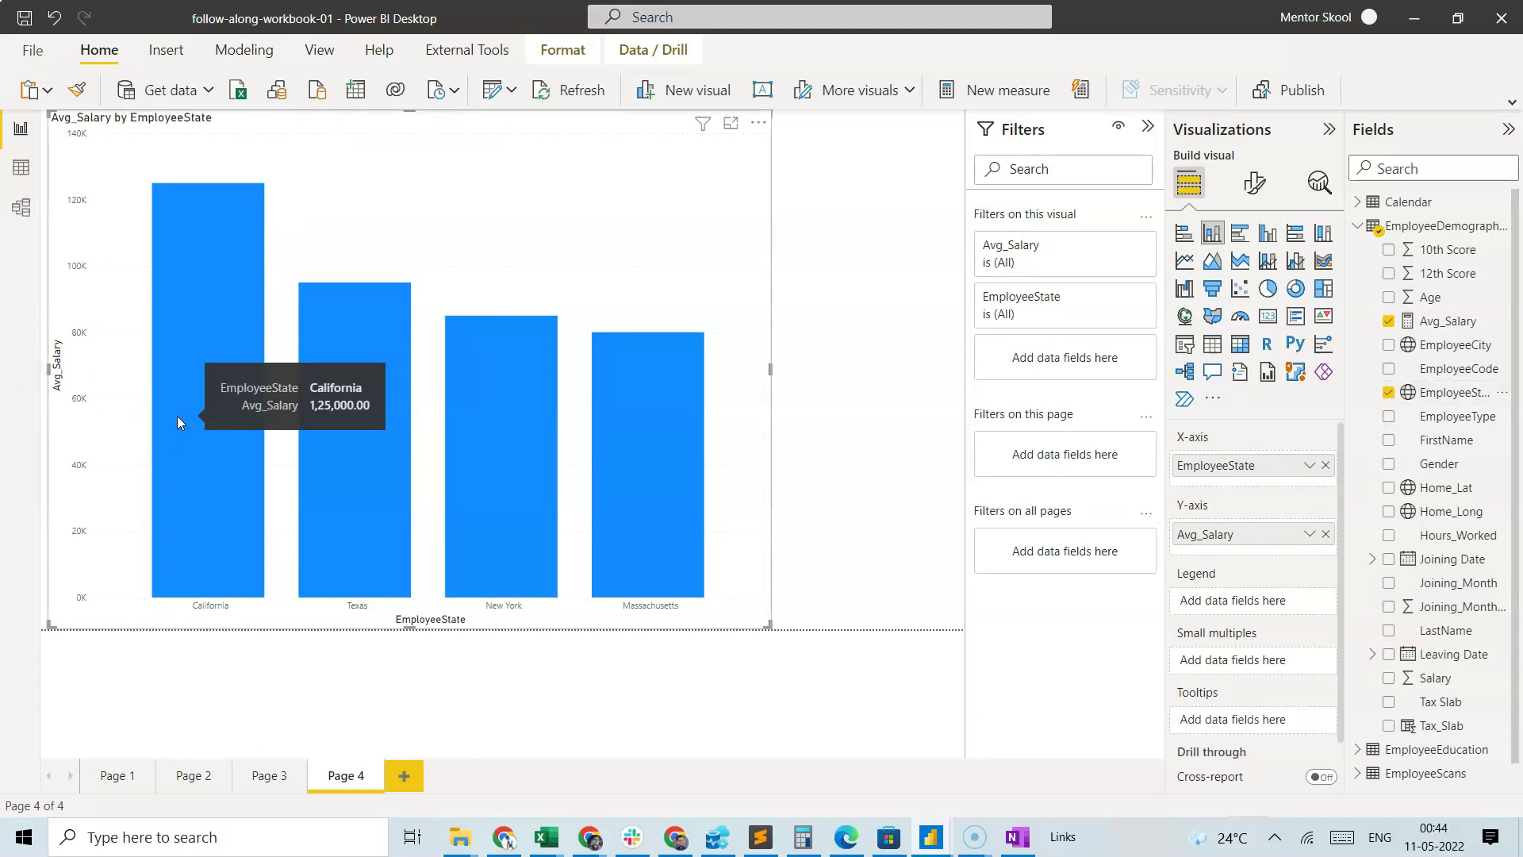
{"action": "mouse_move", "coordinate": [327, 460]}
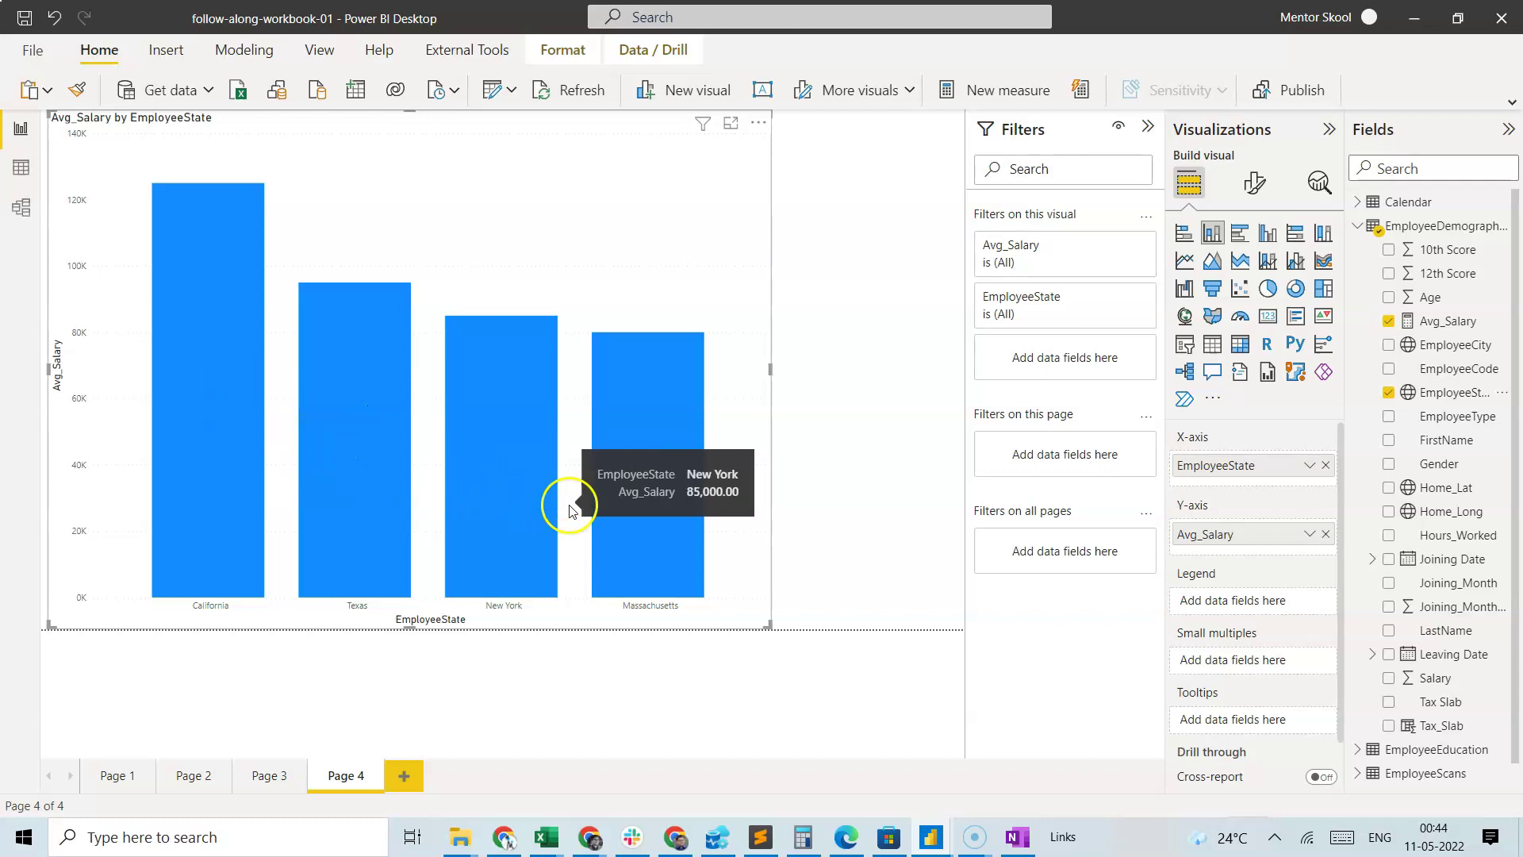
{"action": "mouse_move", "coordinate": [664, 517]}
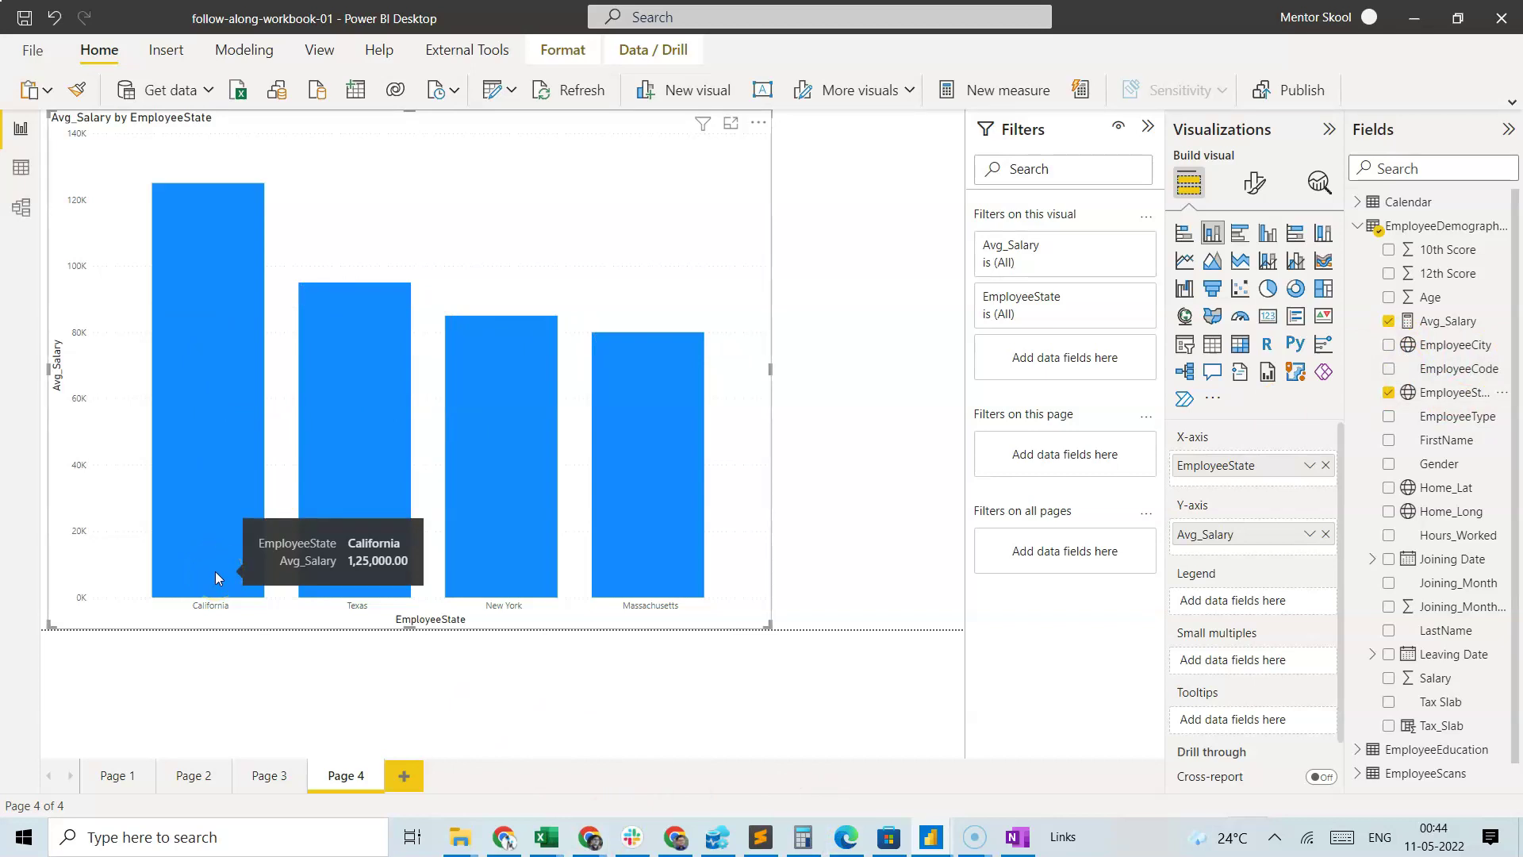
{"action": "mouse_move", "coordinate": [547, 839]}
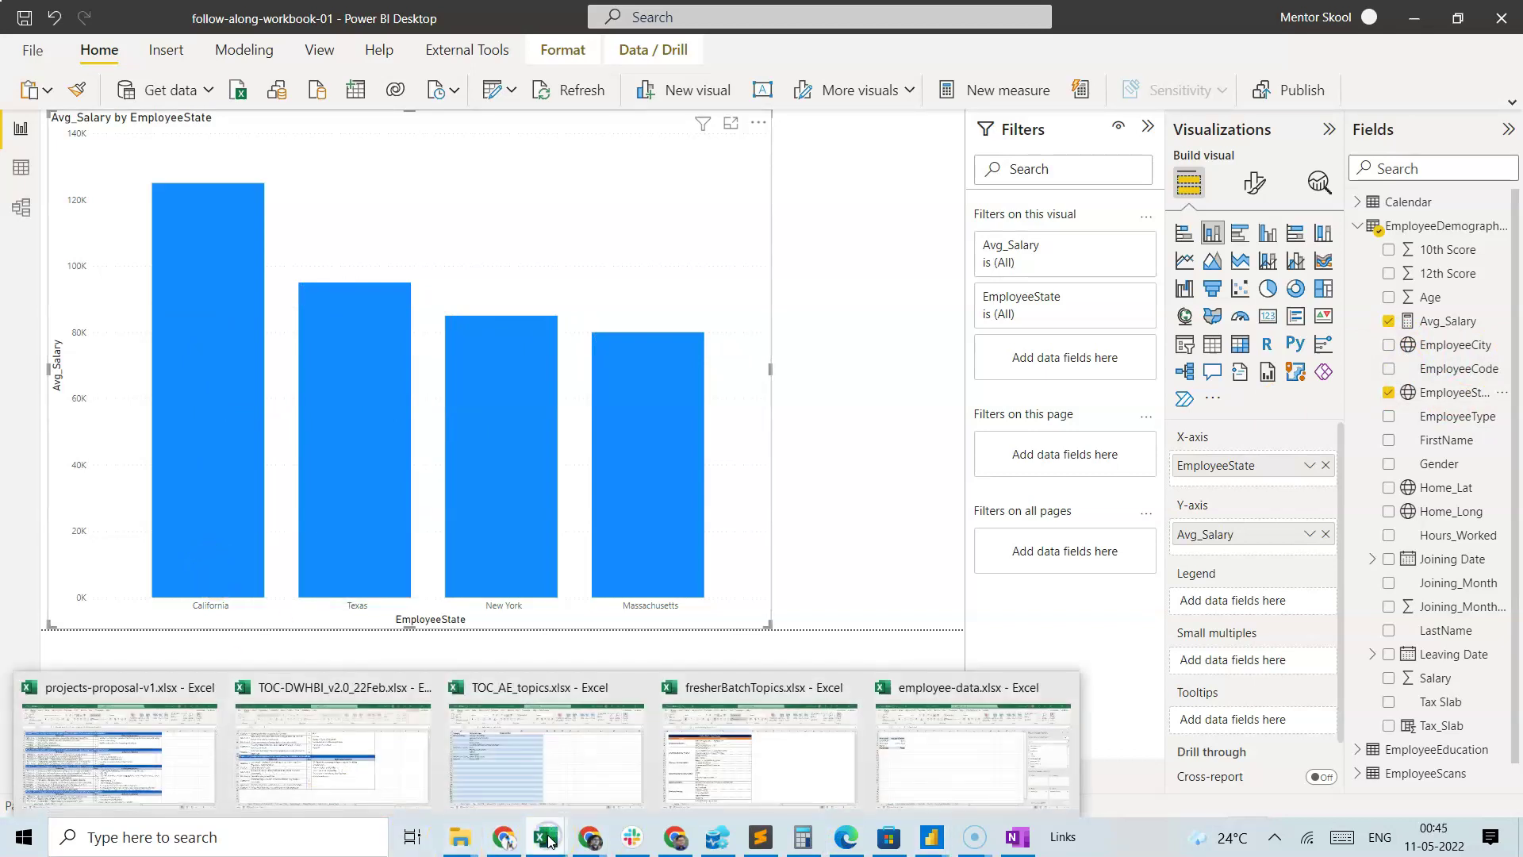
{"action": "left_click", "coordinate": [900, 758]}
{"action": "left_click", "coordinate": [249, 782]}
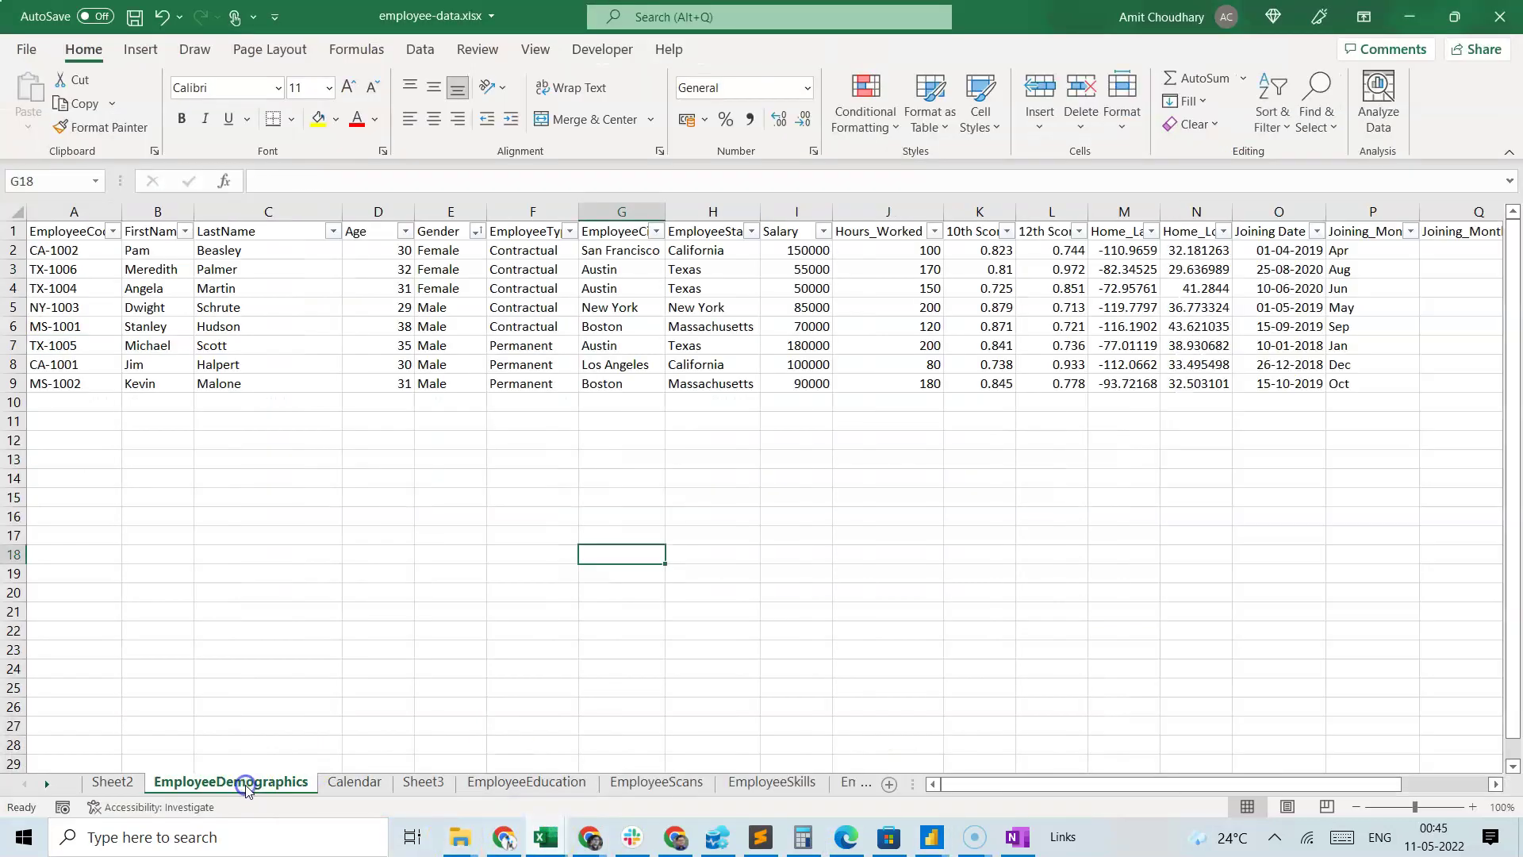
{"action": "left_click", "coordinate": [751, 231]}
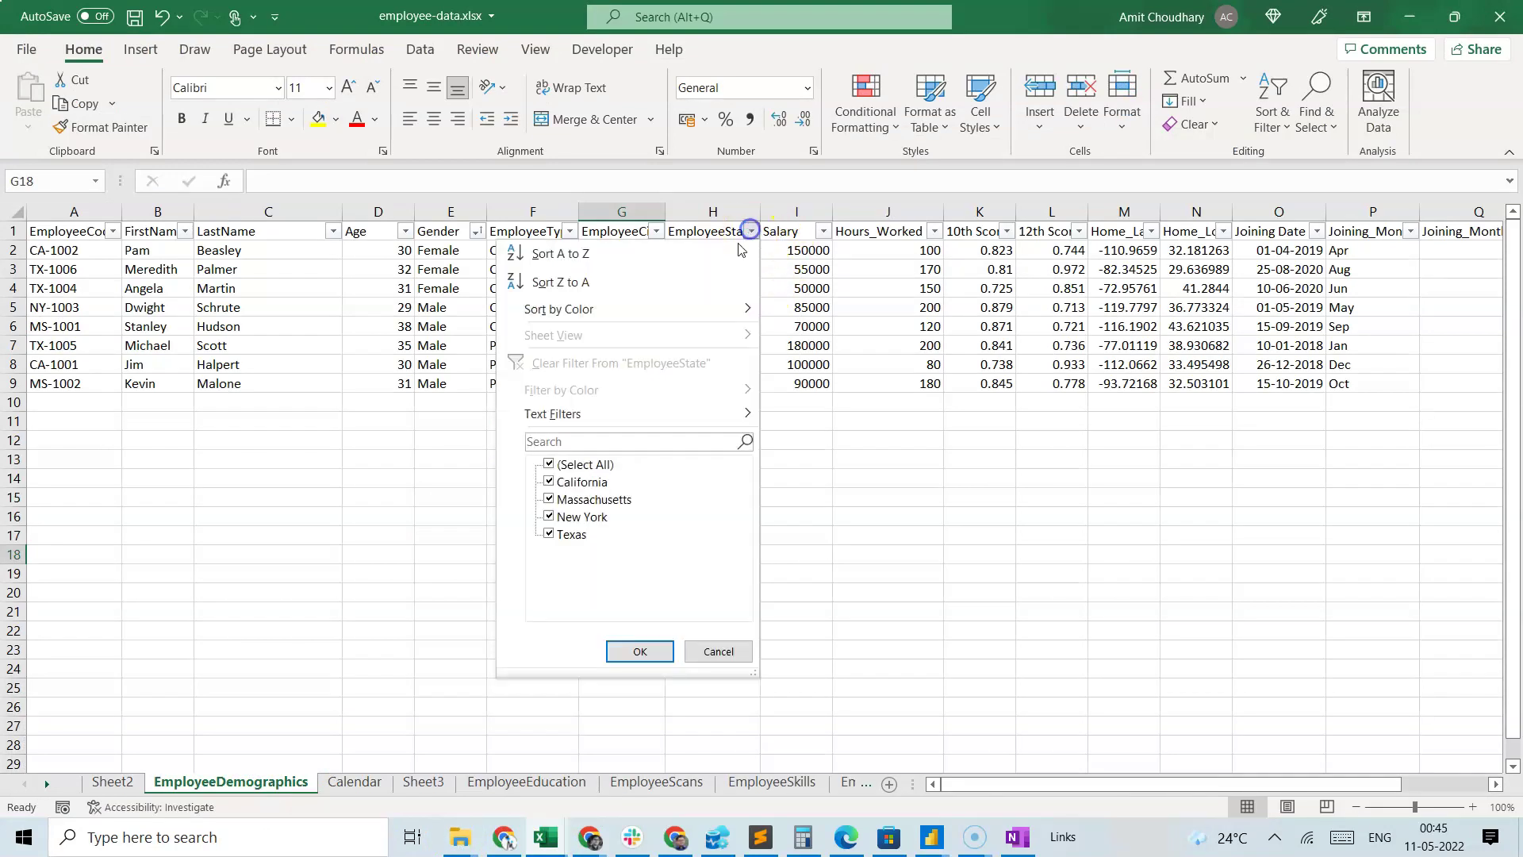
{"action": "left_click", "coordinate": [571, 484]}
{"action": "left_click", "coordinate": [572, 465]}
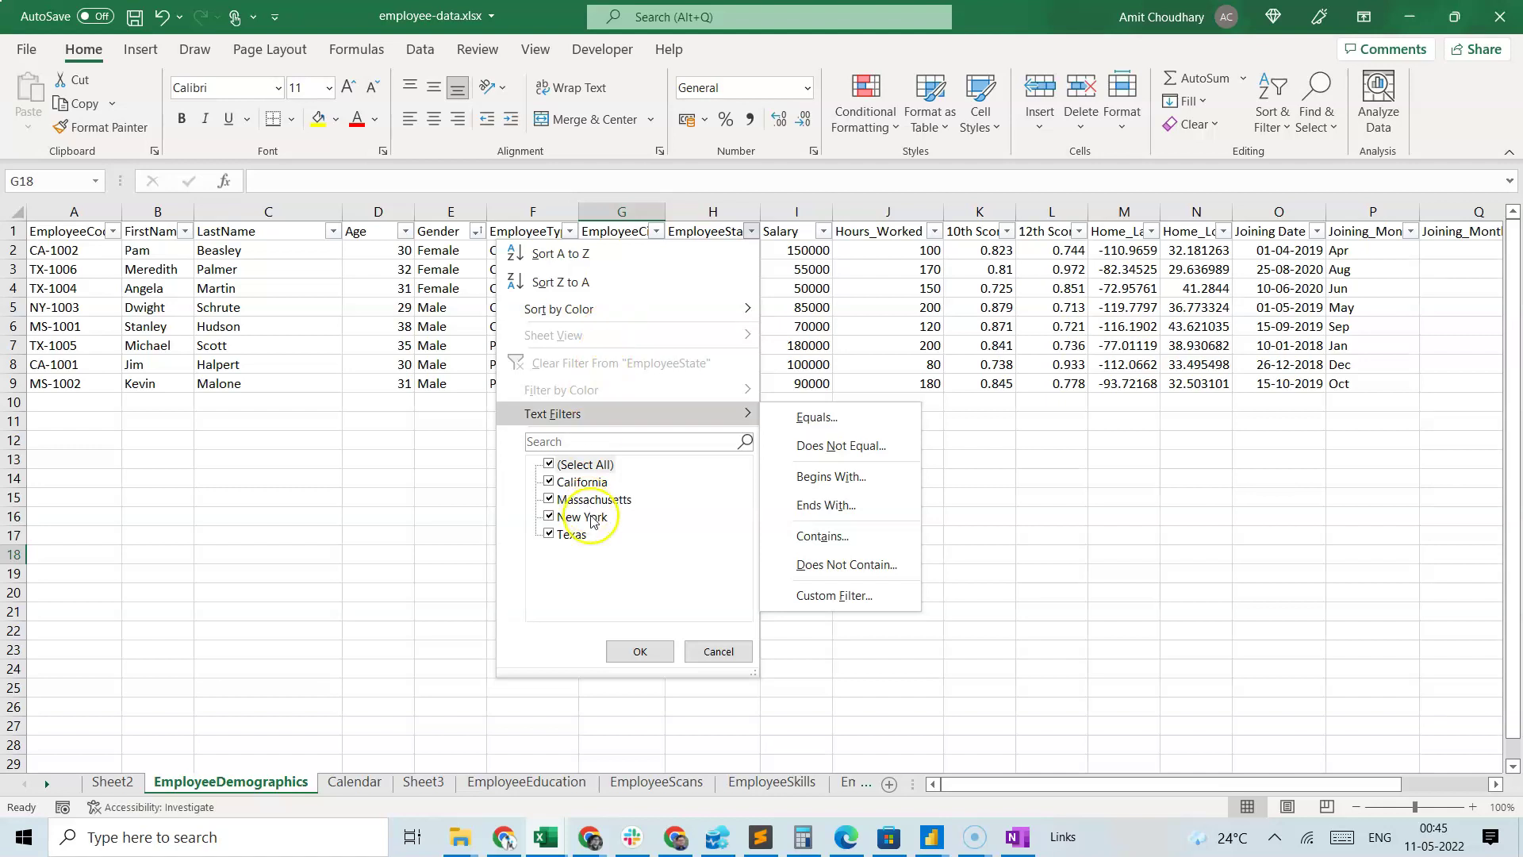
{"action": "left_click", "coordinate": [573, 464]}
{"action": "left_click", "coordinate": [582, 482]}
{"action": "left_click", "coordinate": [639, 650]}
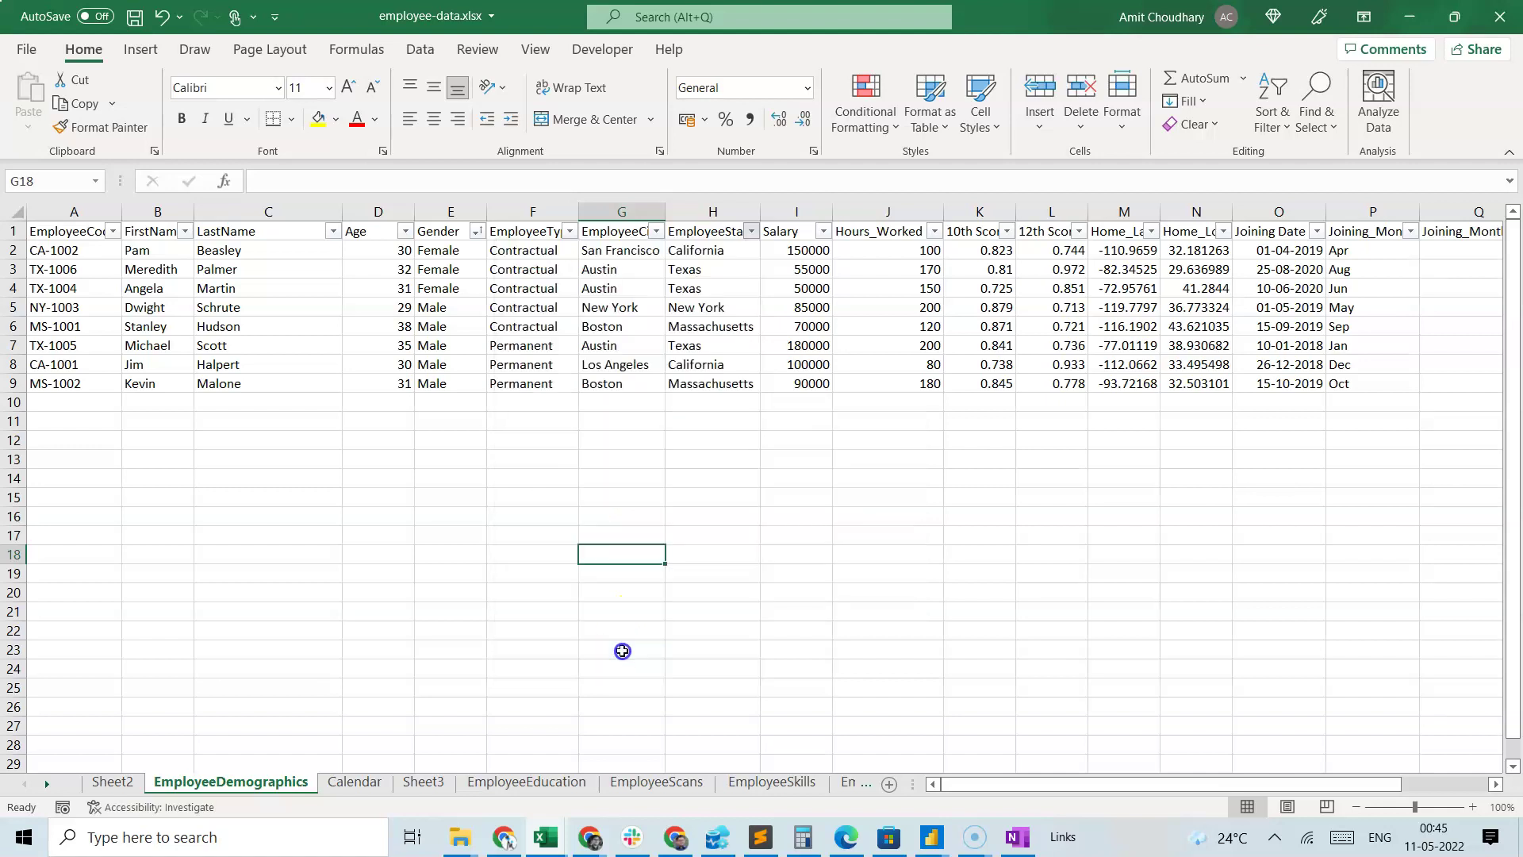
Select the Salary column to read its average and compare it with the California bar in Power BI Desktop
{"action": "left_click", "coordinate": [809, 211]}
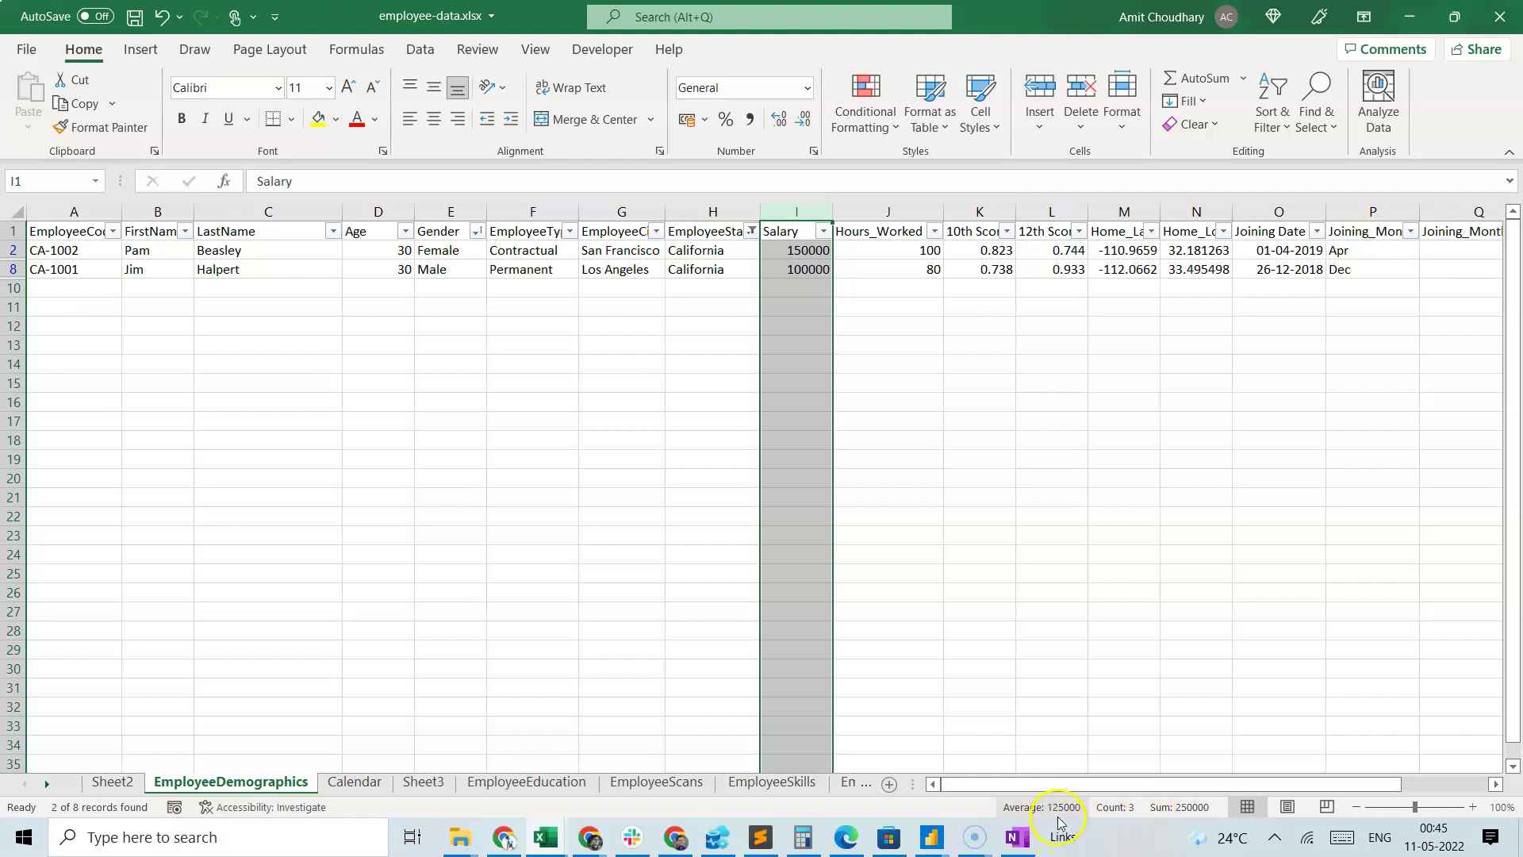
{"action": "key", "text": "alt+Tab"}
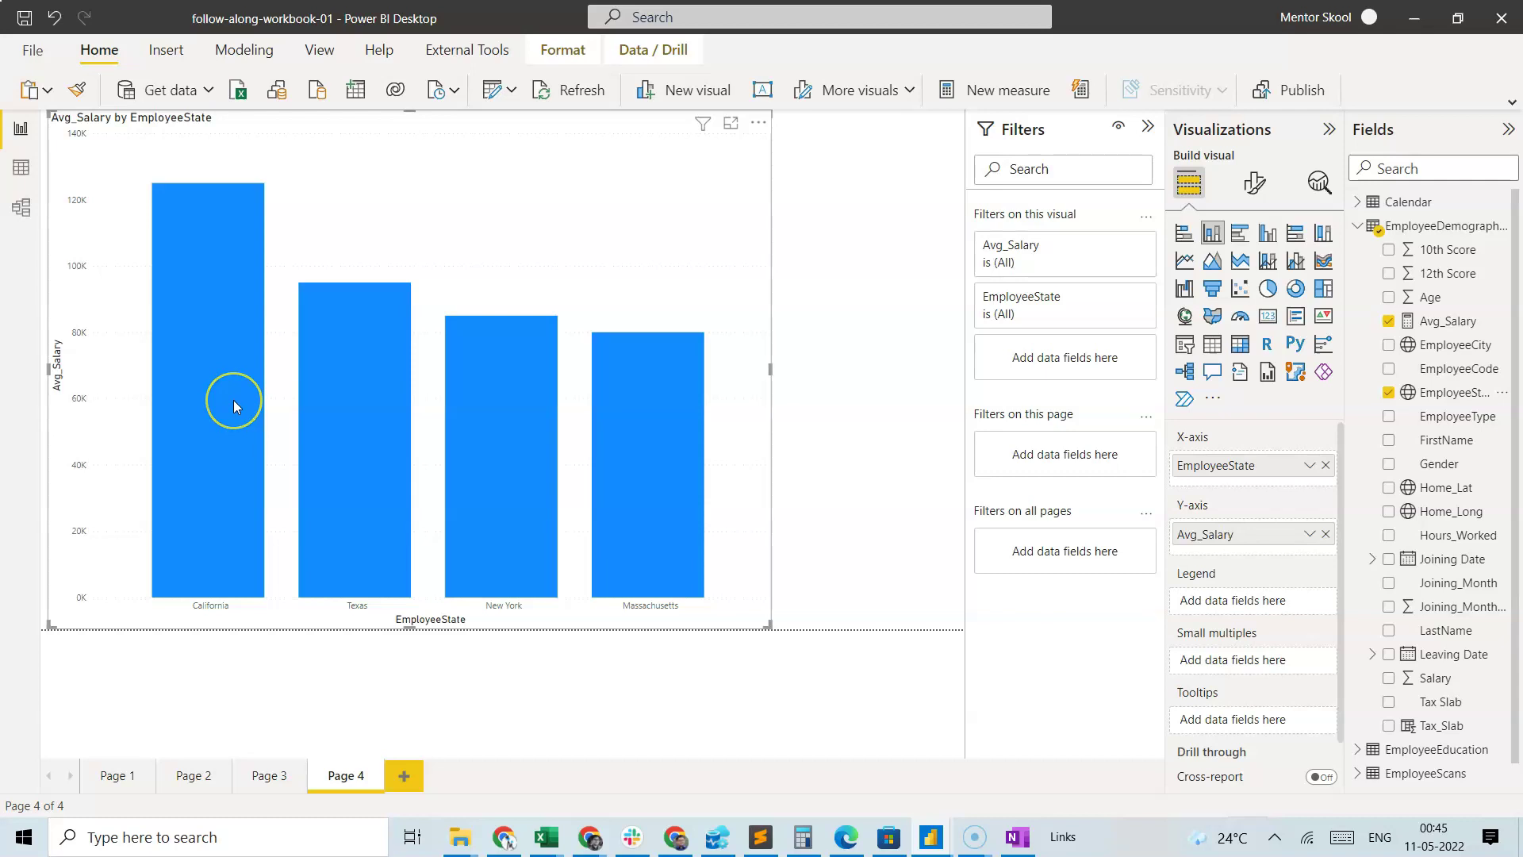
{"action": "key", "text": "alt+Tab"}
{"action": "key", "text": "alt+Tab"}
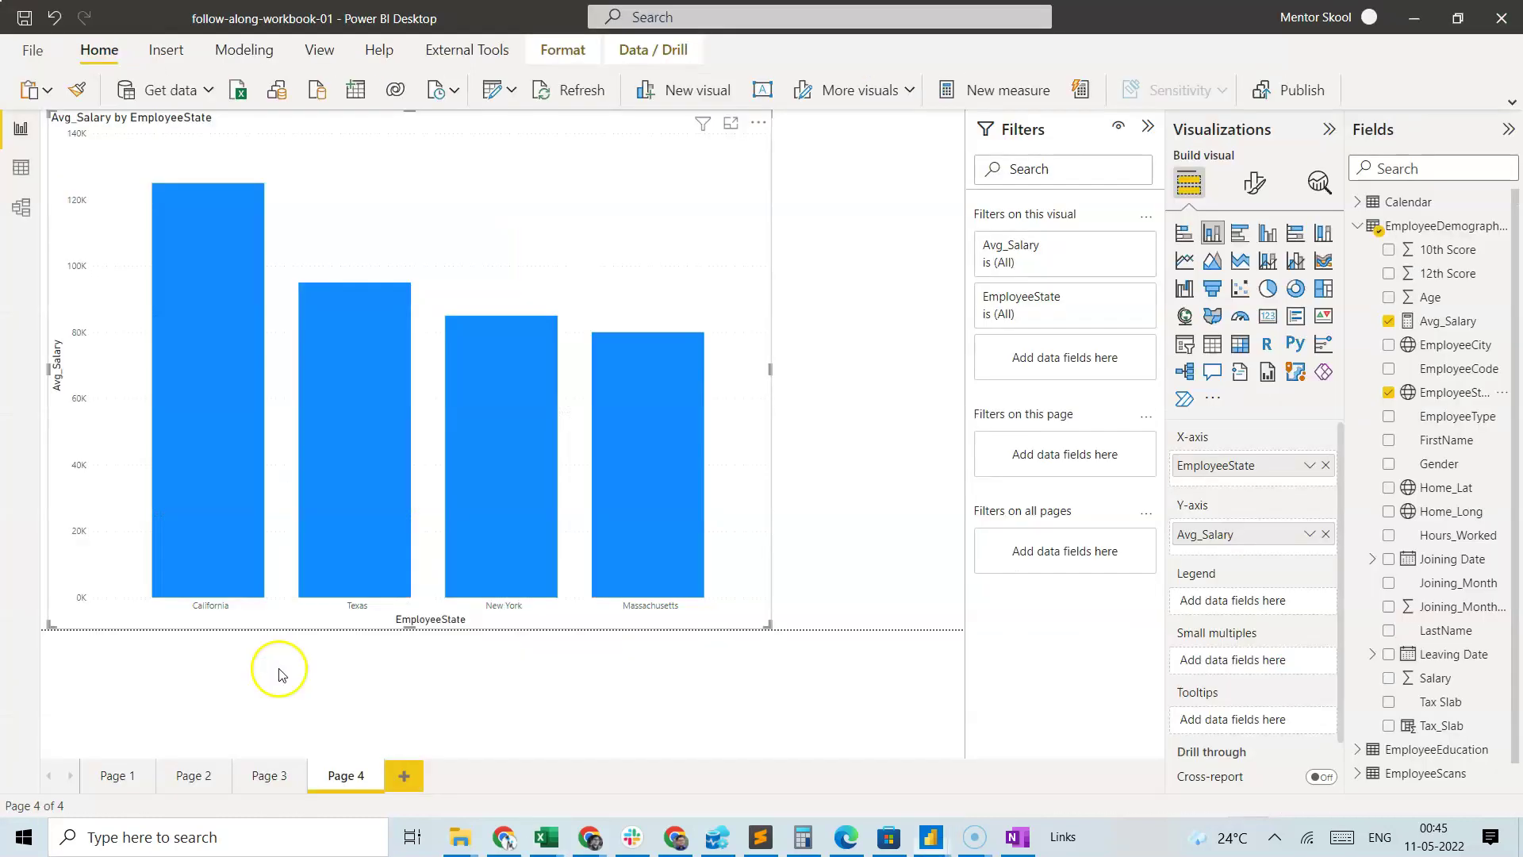
Return to employee-data.xlsx in Excel and change the EmployeeState filter on EmployeeDemographics to show only Texas
{"action": "key", "text": "alt+Tab"}
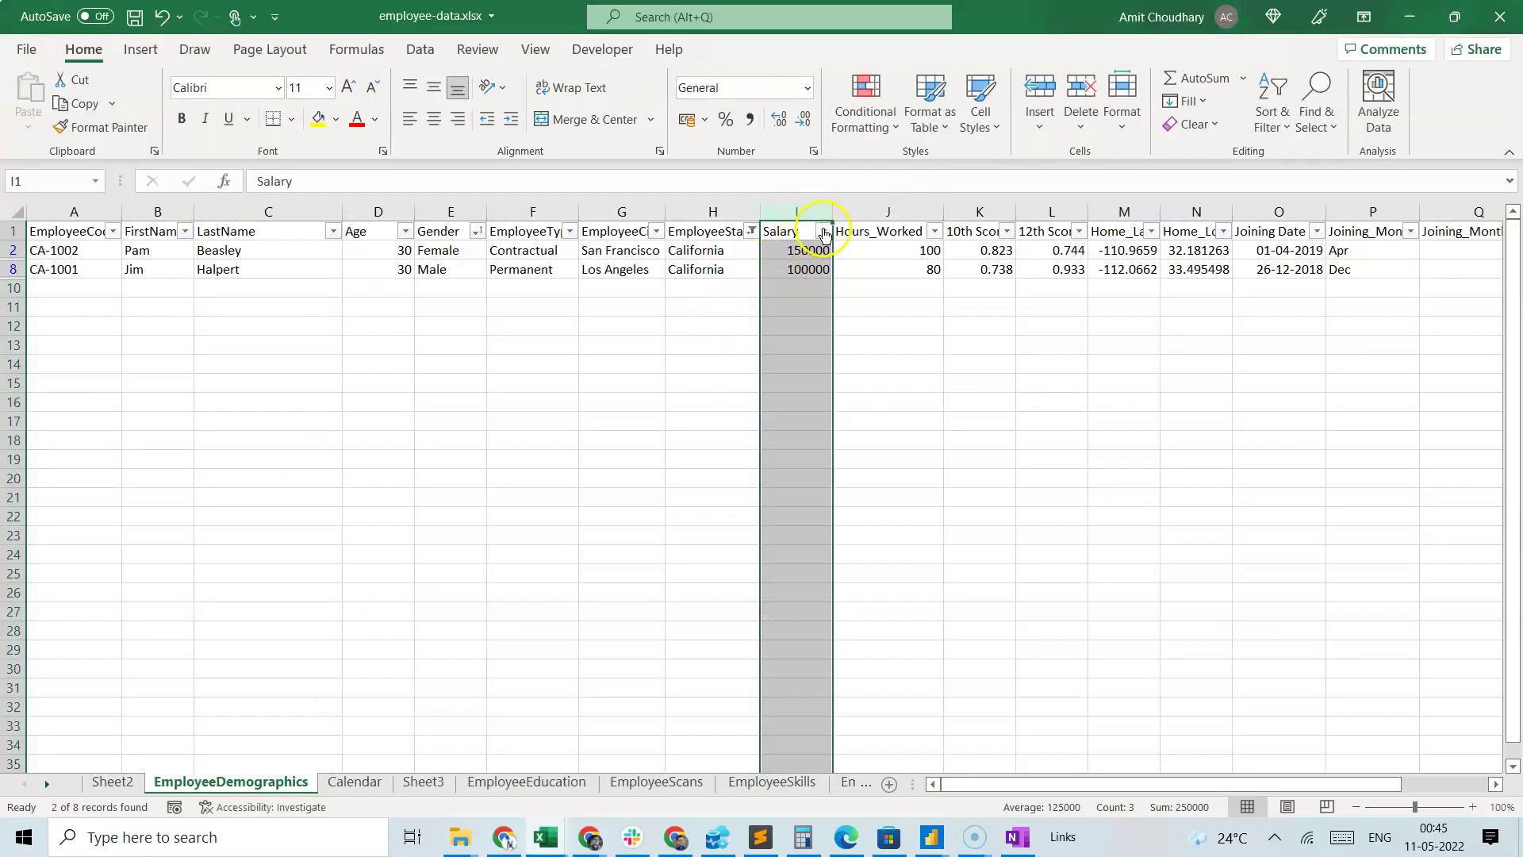
{"action": "left_click", "coordinate": [752, 238]}
{"action": "left_click", "coordinate": [555, 464]}
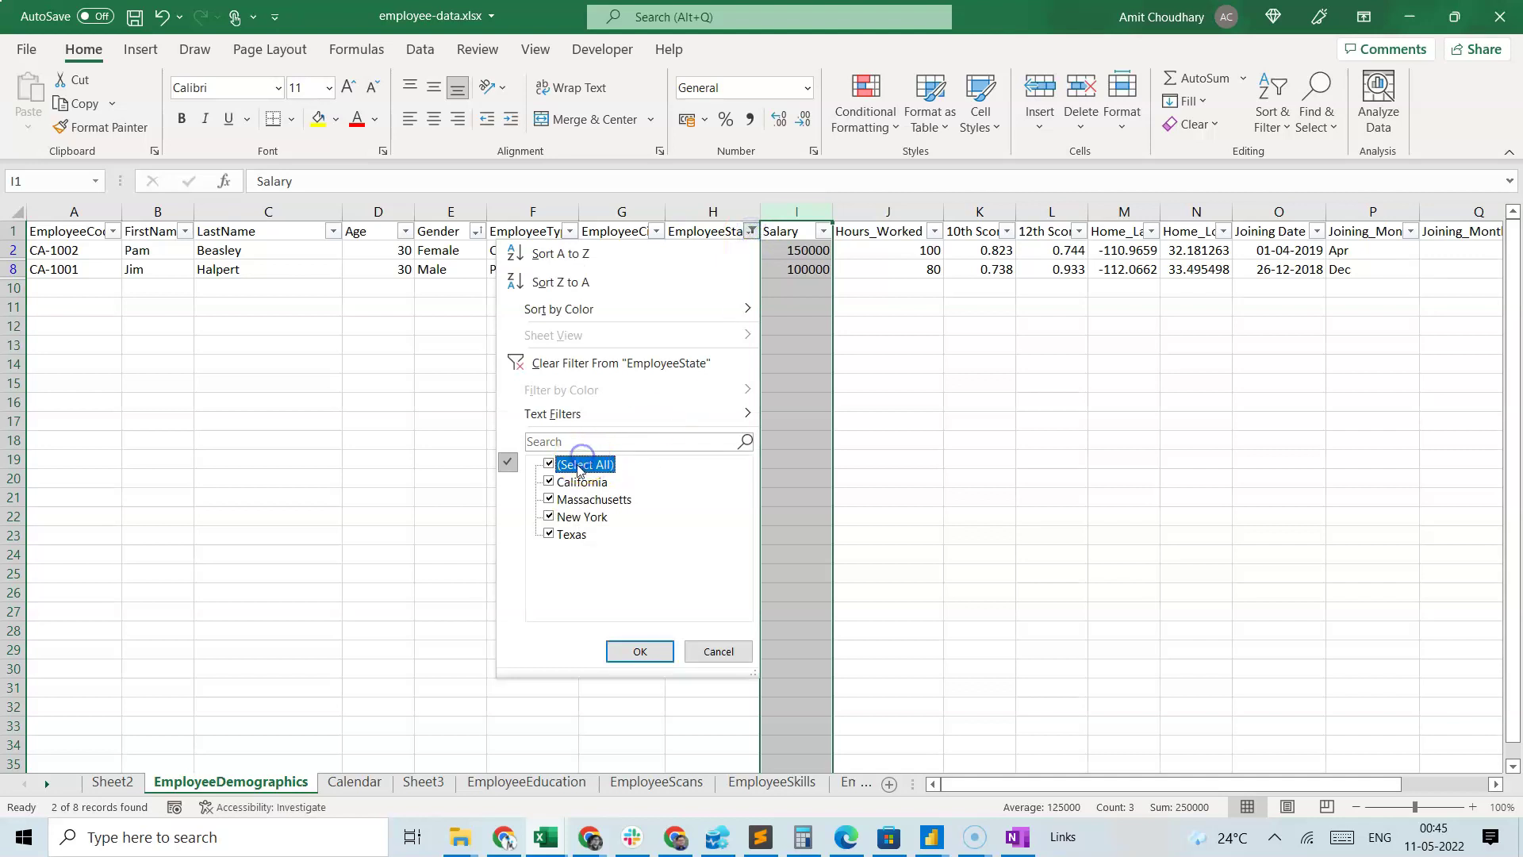
{"action": "left_click", "coordinate": [603, 362]}
{"action": "left_click", "coordinate": [751, 231]}
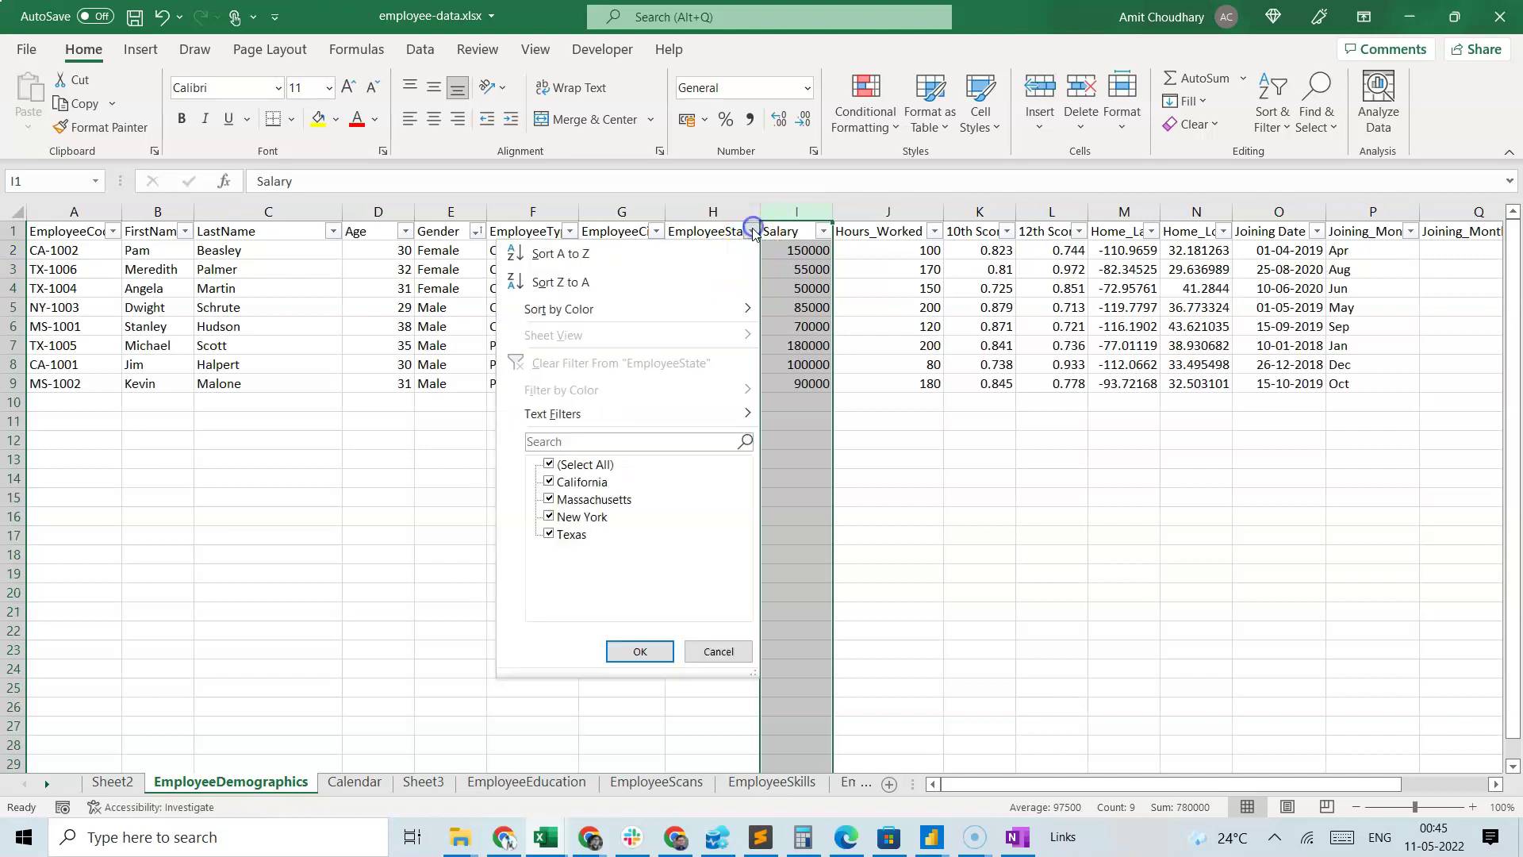
{"action": "left_click", "coordinate": [585, 464]}
{"action": "left_click", "coordinate": [571, 535]}
{"action": "left_click", "coordinate": [609, 652]}
{"action": "left_click", "coordinate": [783, 595]}
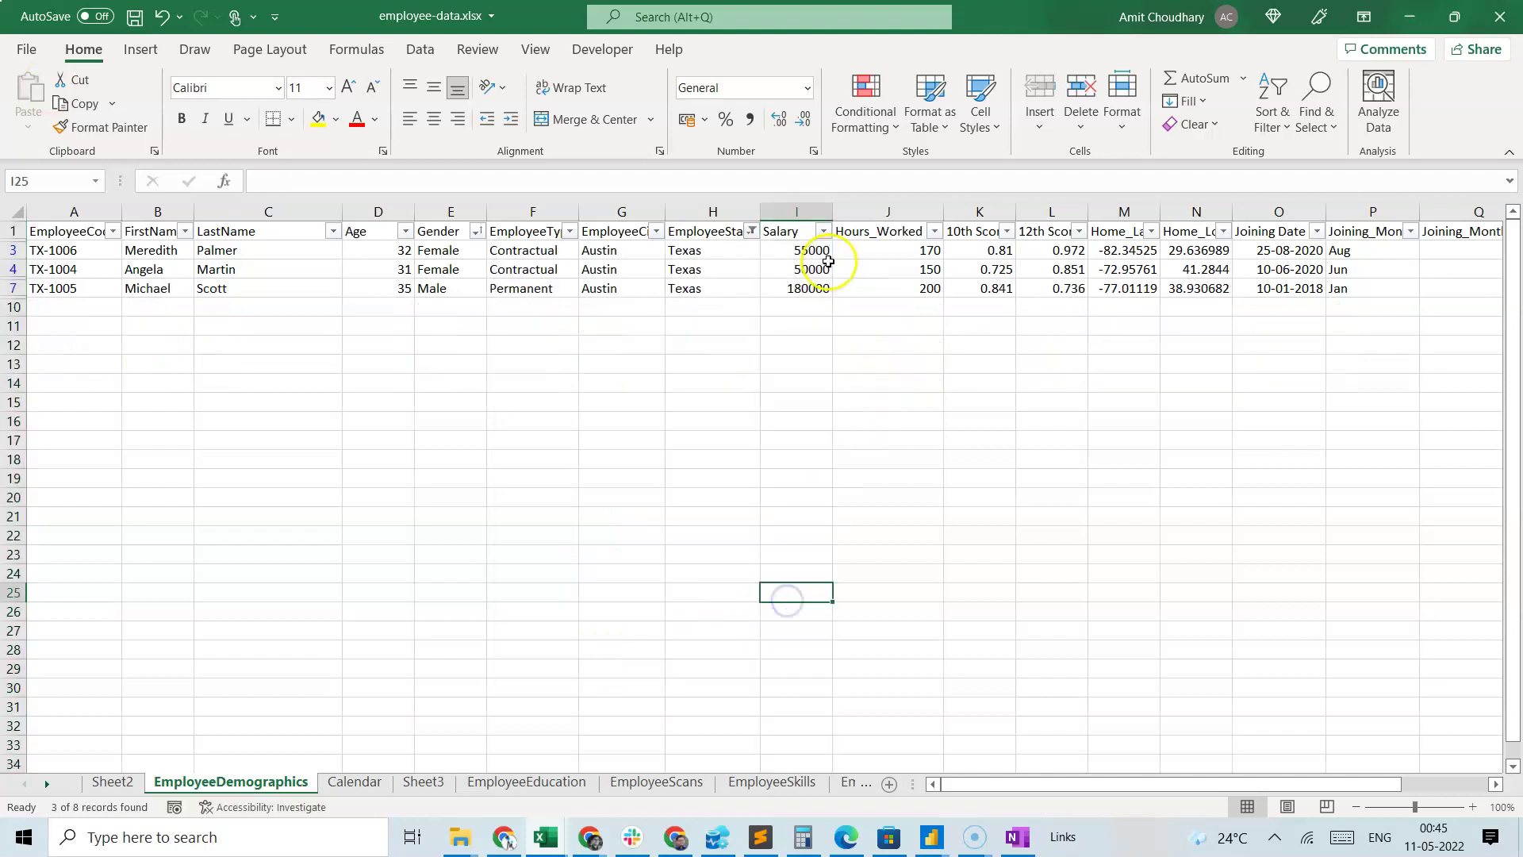
Select the Salary column to read the Texas average, compare it with the Texas bar in Power BI Desktop, and inspect the other state bars
{"action": "left_click", "coordinate": [791, 215]}
{"action": "key", "text": "alt+Tab"}
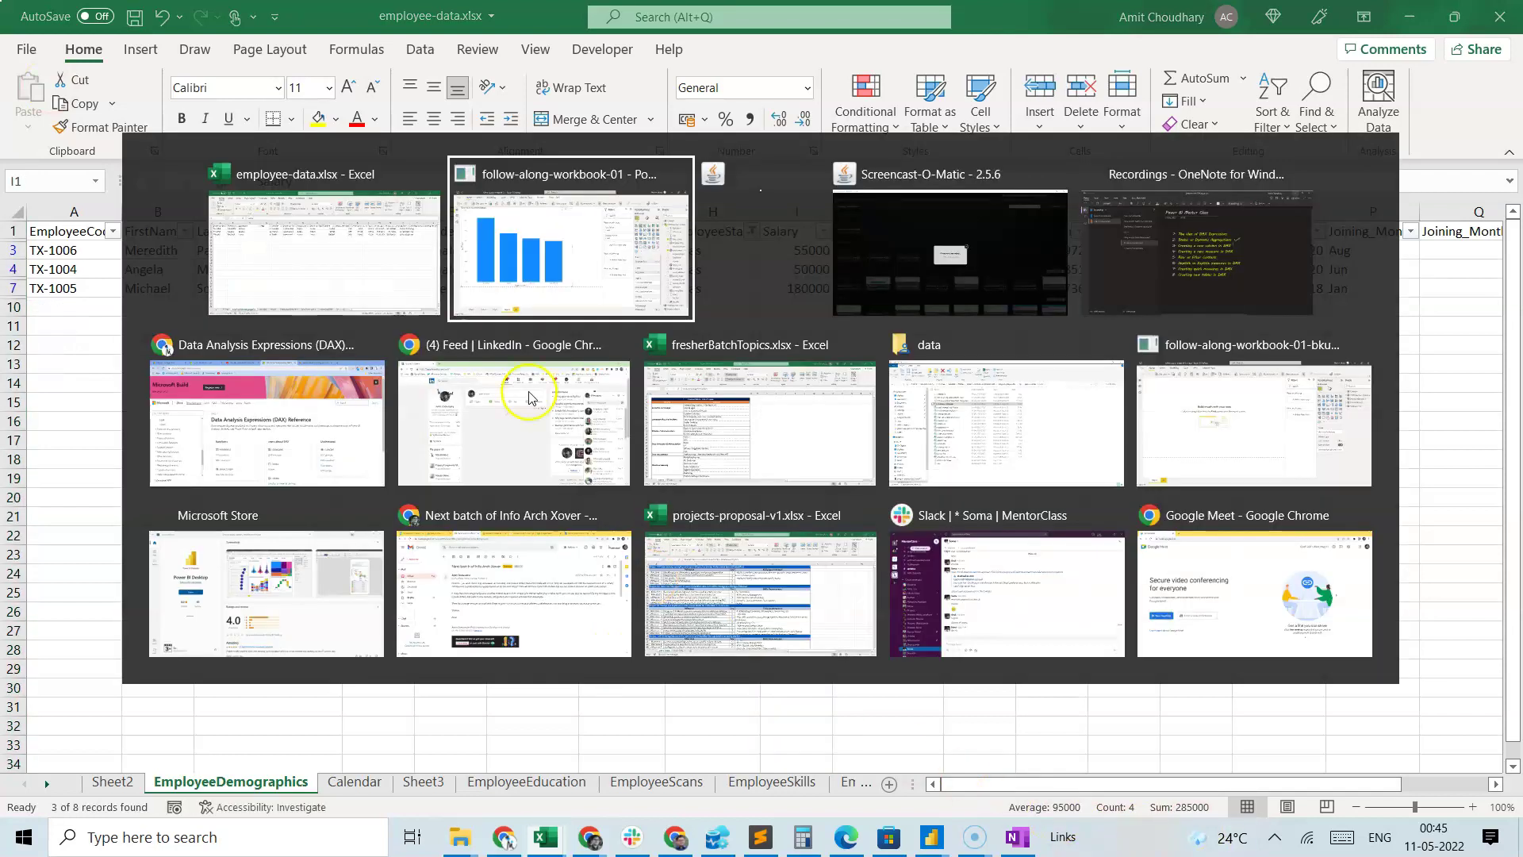
{"action": "mouse_move", "coordinate": [378, 488]}
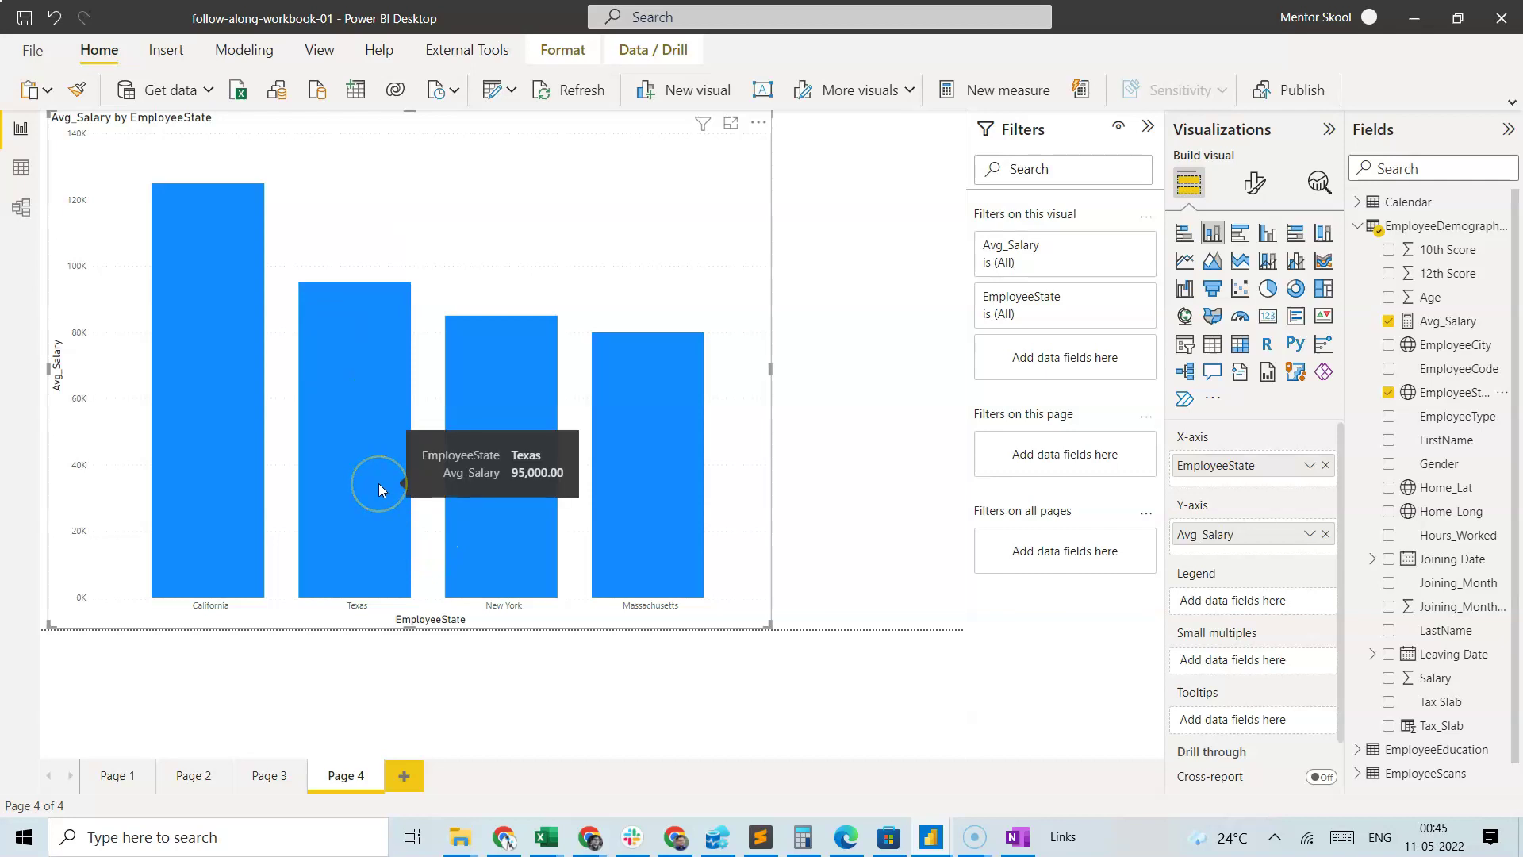
{"action": "key", "text": "alt+Tab"}
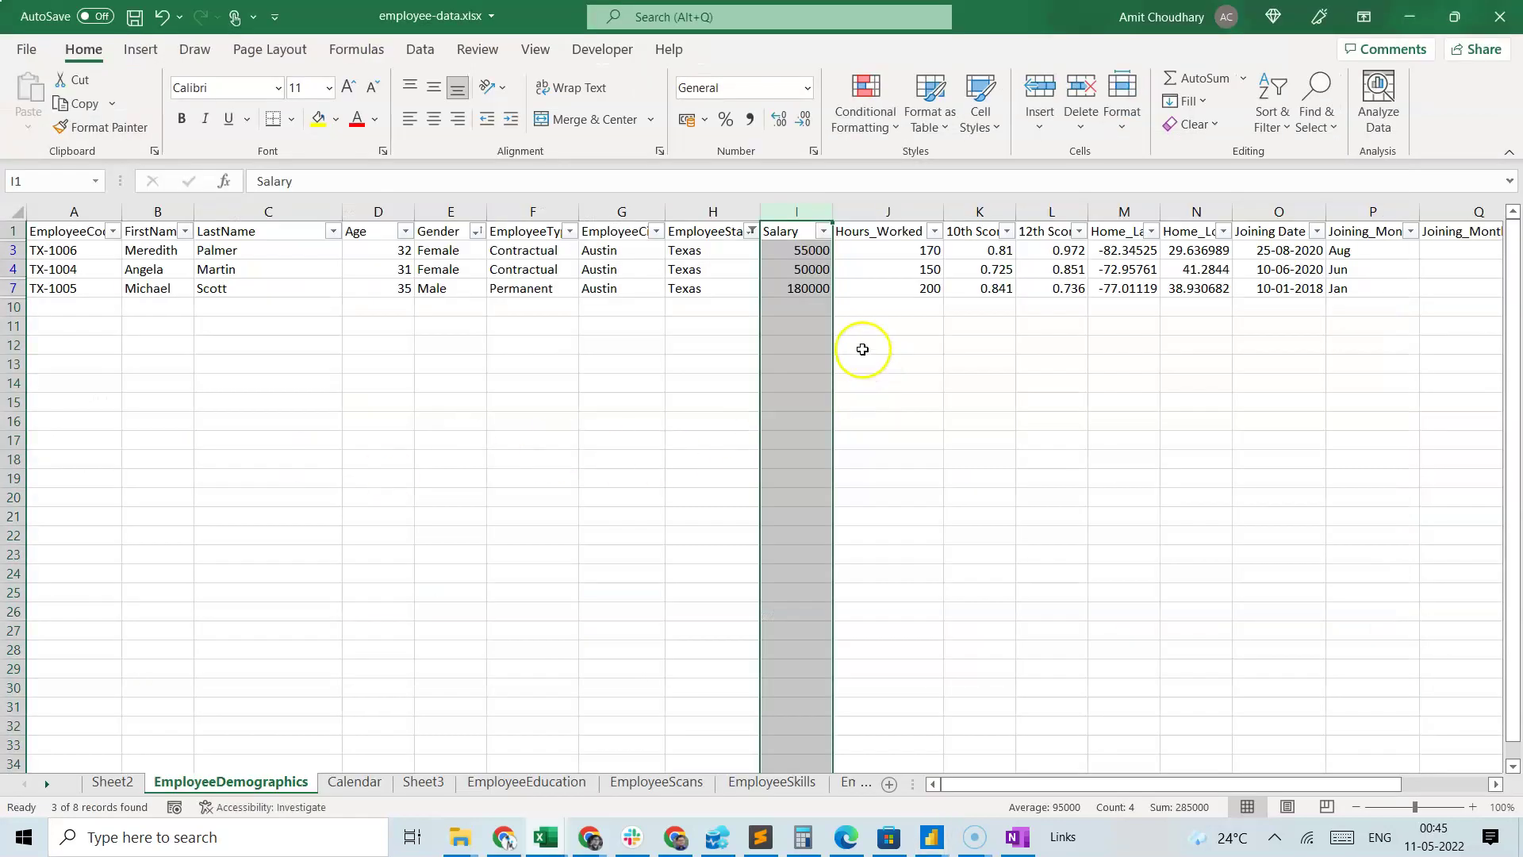
{"action": "key", "text": "alt+Tab"}
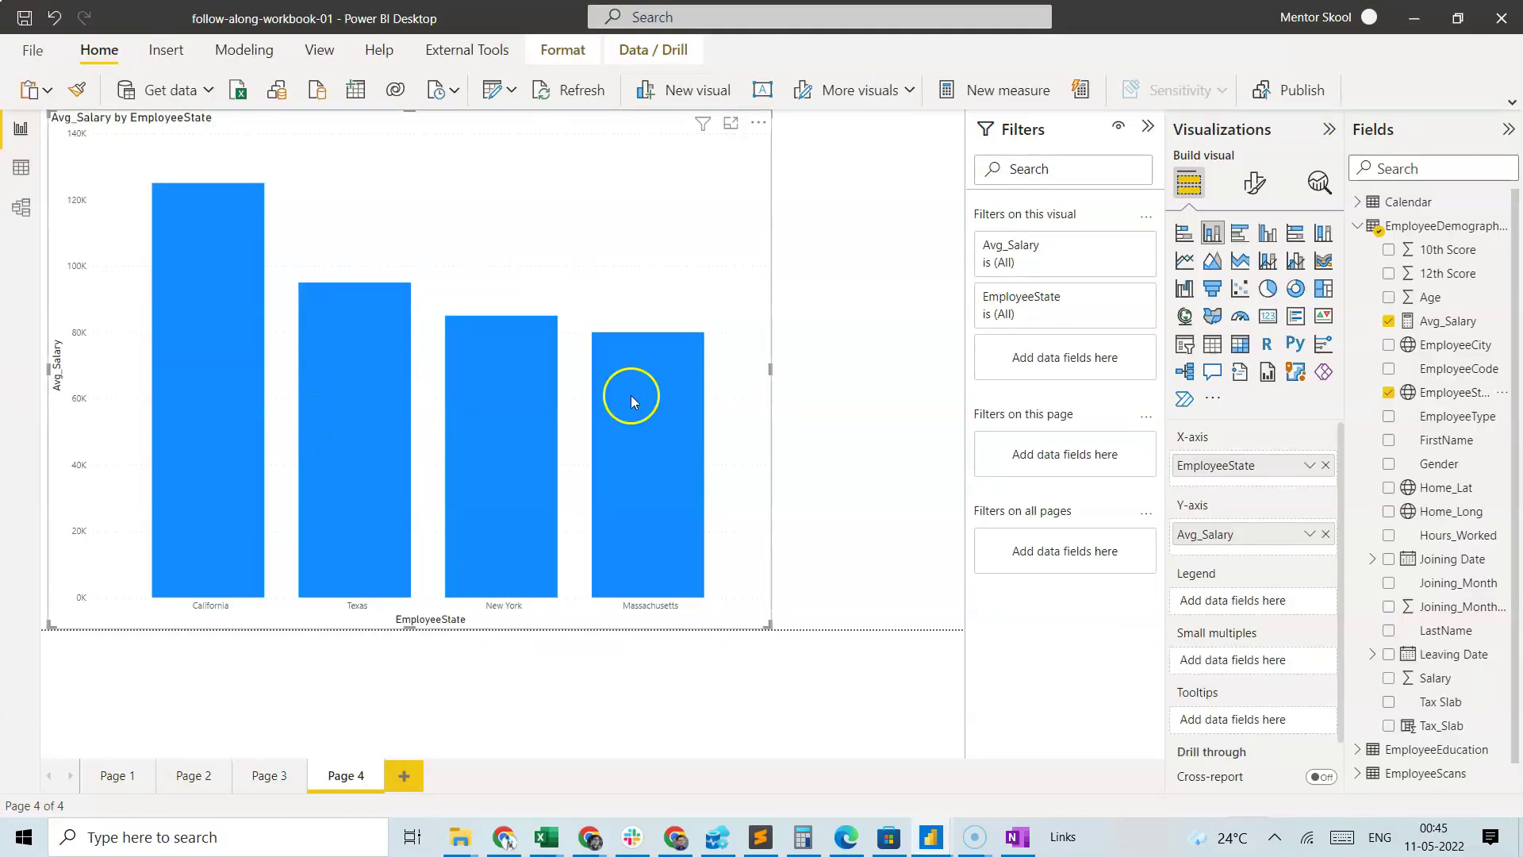
{"action": "key", "text": "alt+Tab"}
{"action": "key", "text": "alt+Tab"}
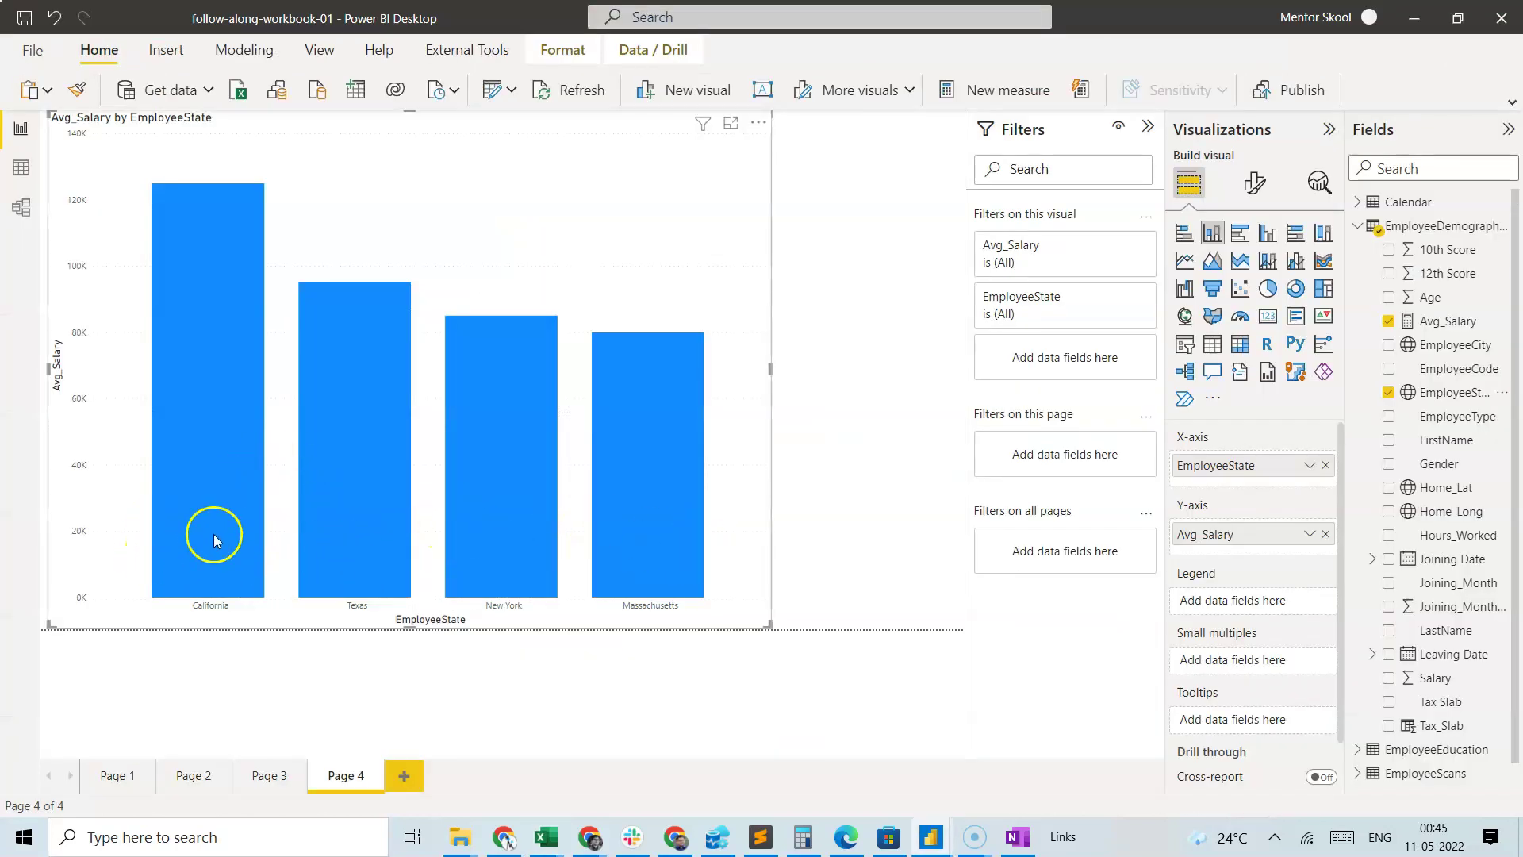
{"action": "mouse_move", "coordinate": [214, 552]}
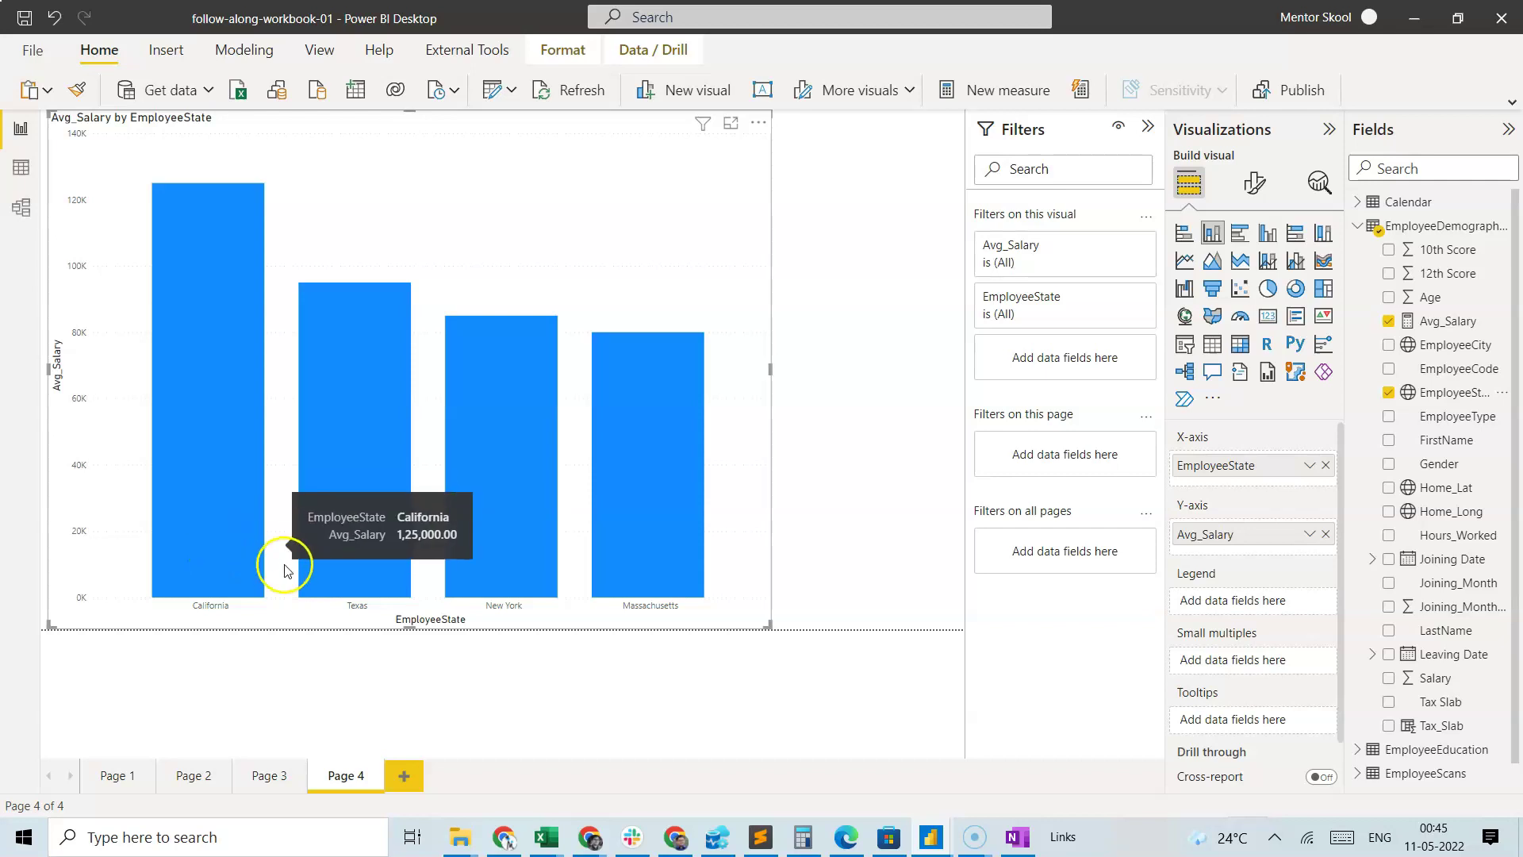
{"action": "mouse_move", "coordinate": [518, 530]}
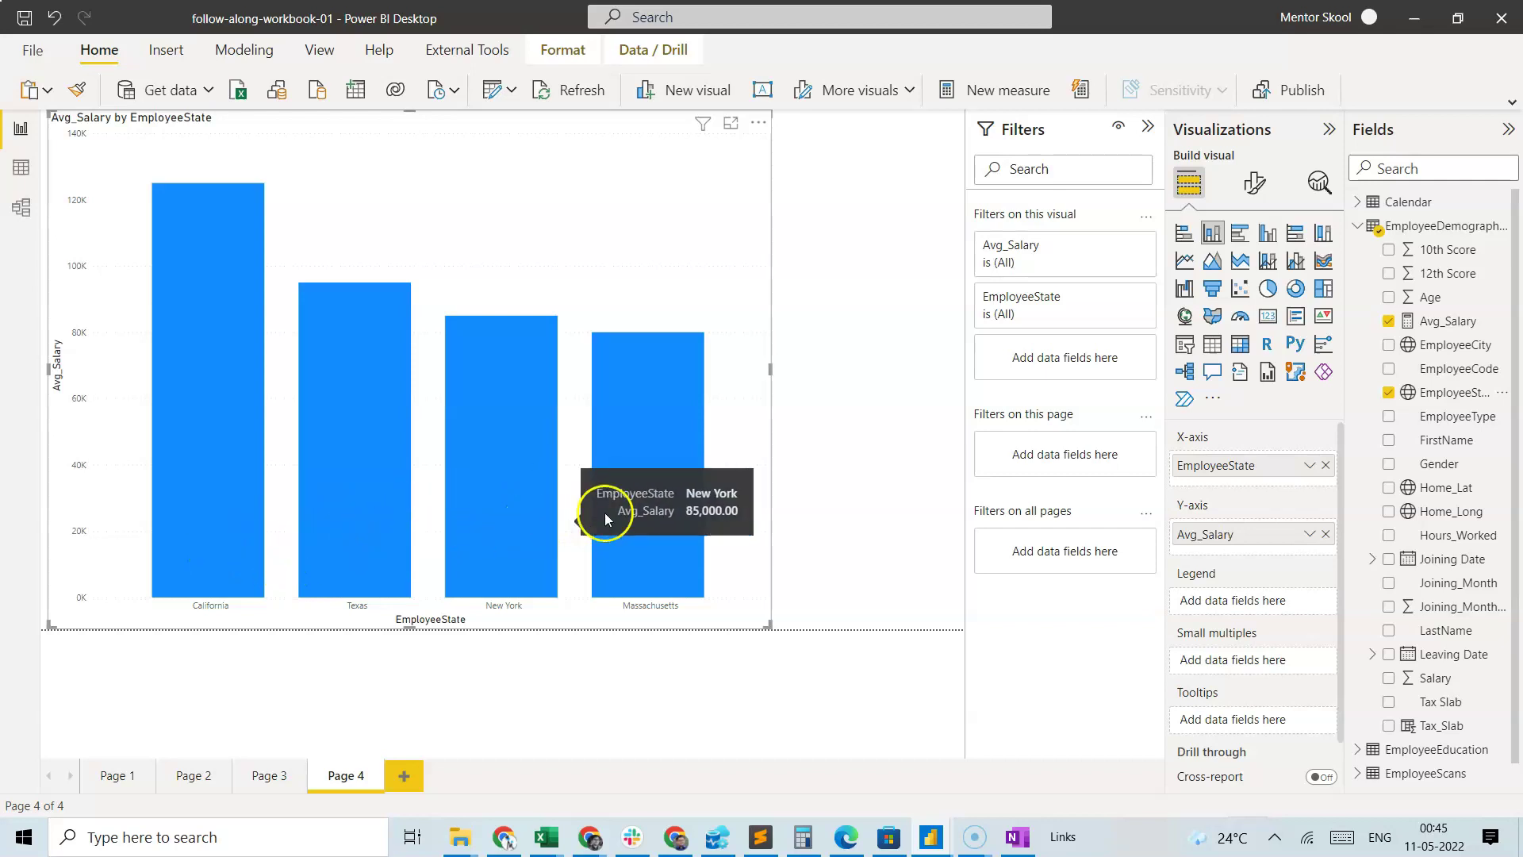
{"action": "mouse_move", "coordinate": [653, 487]}
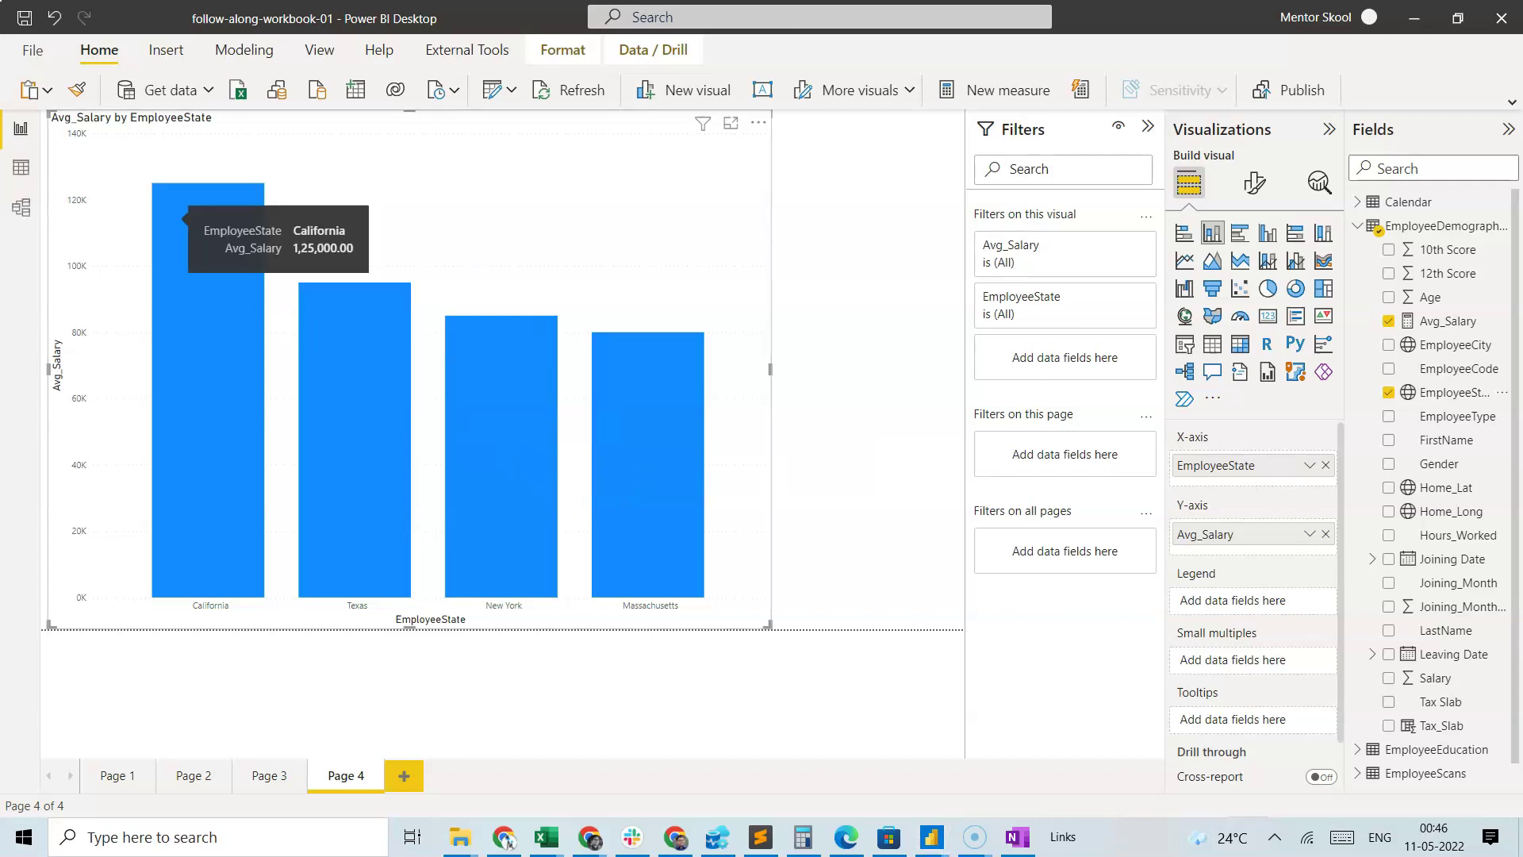
Open the EmployeeDemographics table in the data view and examine its Salary column and the remaining columns
{"action": "left_click", "coordinate": [22, 178]}
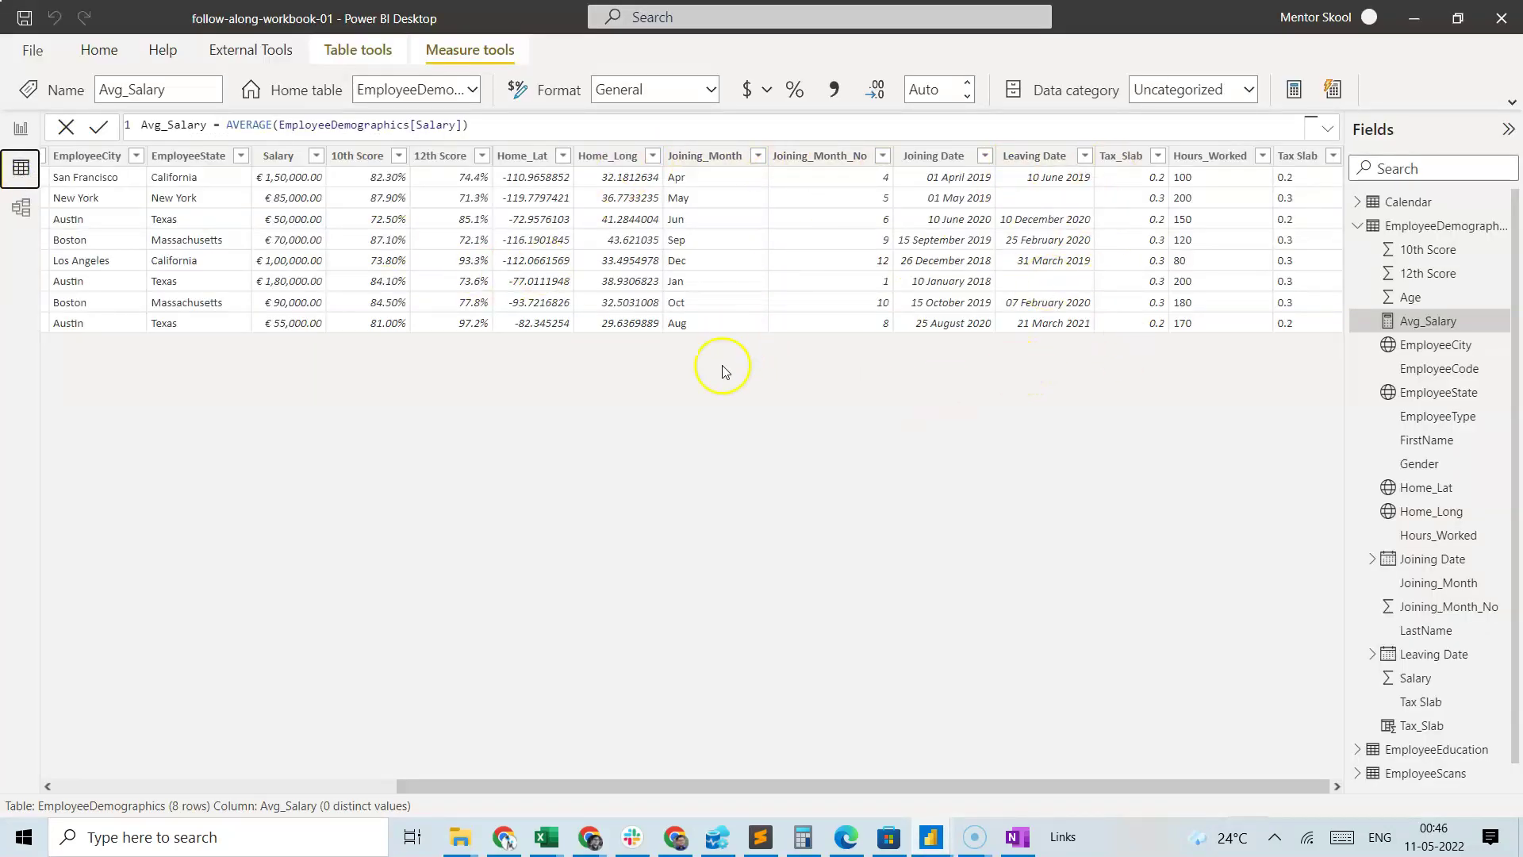
{"action": "left_click_drag", "start_coordinate": [839, 789], "coordinate": [731, 799]}
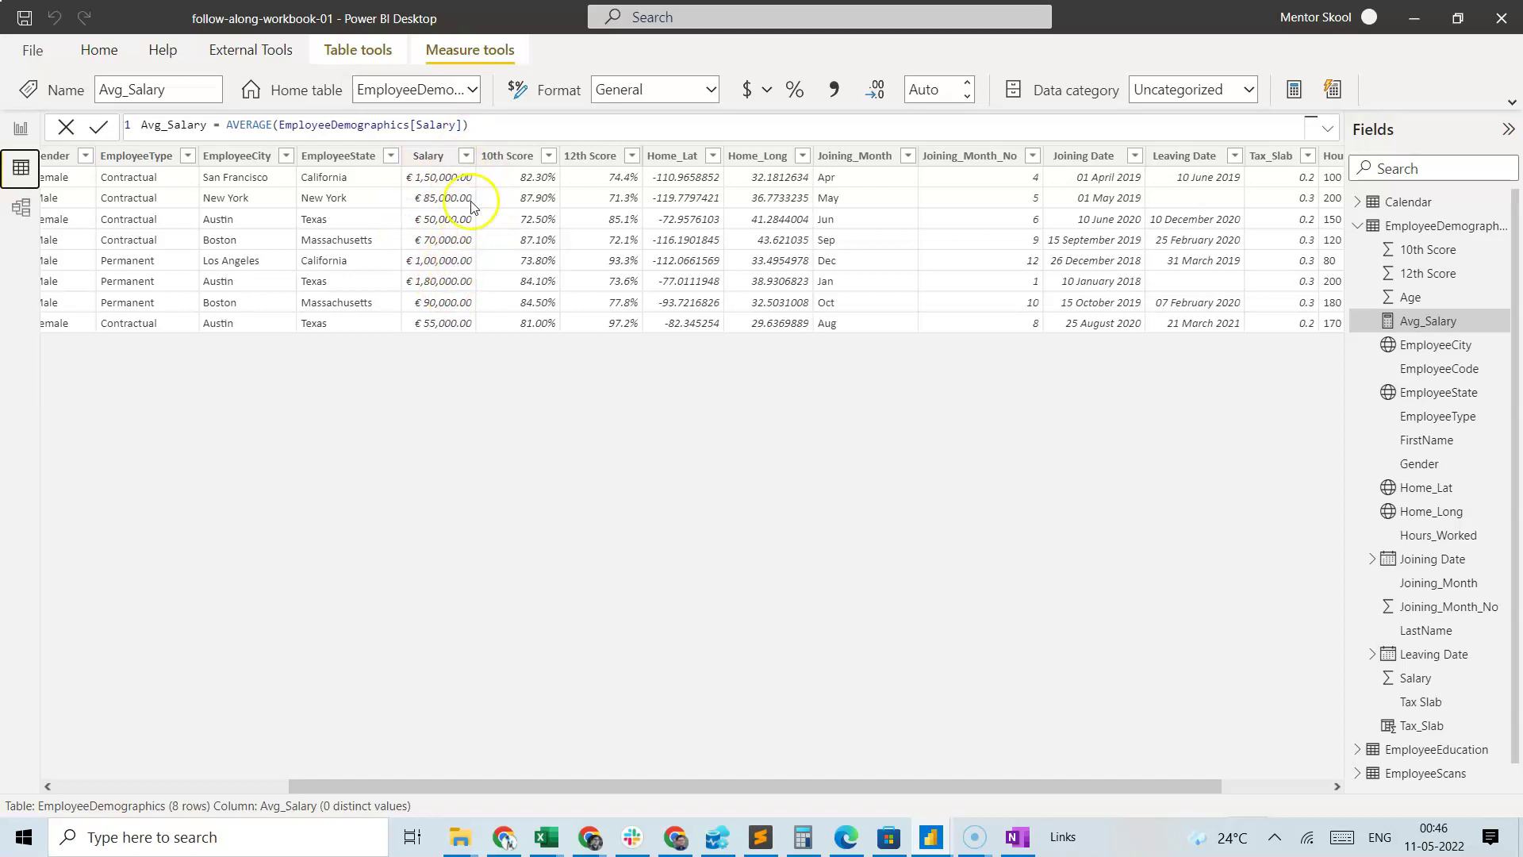
{"action": "left_click_drag", "start_coordinate": [776, 788], "coordinate": [930, 788]}
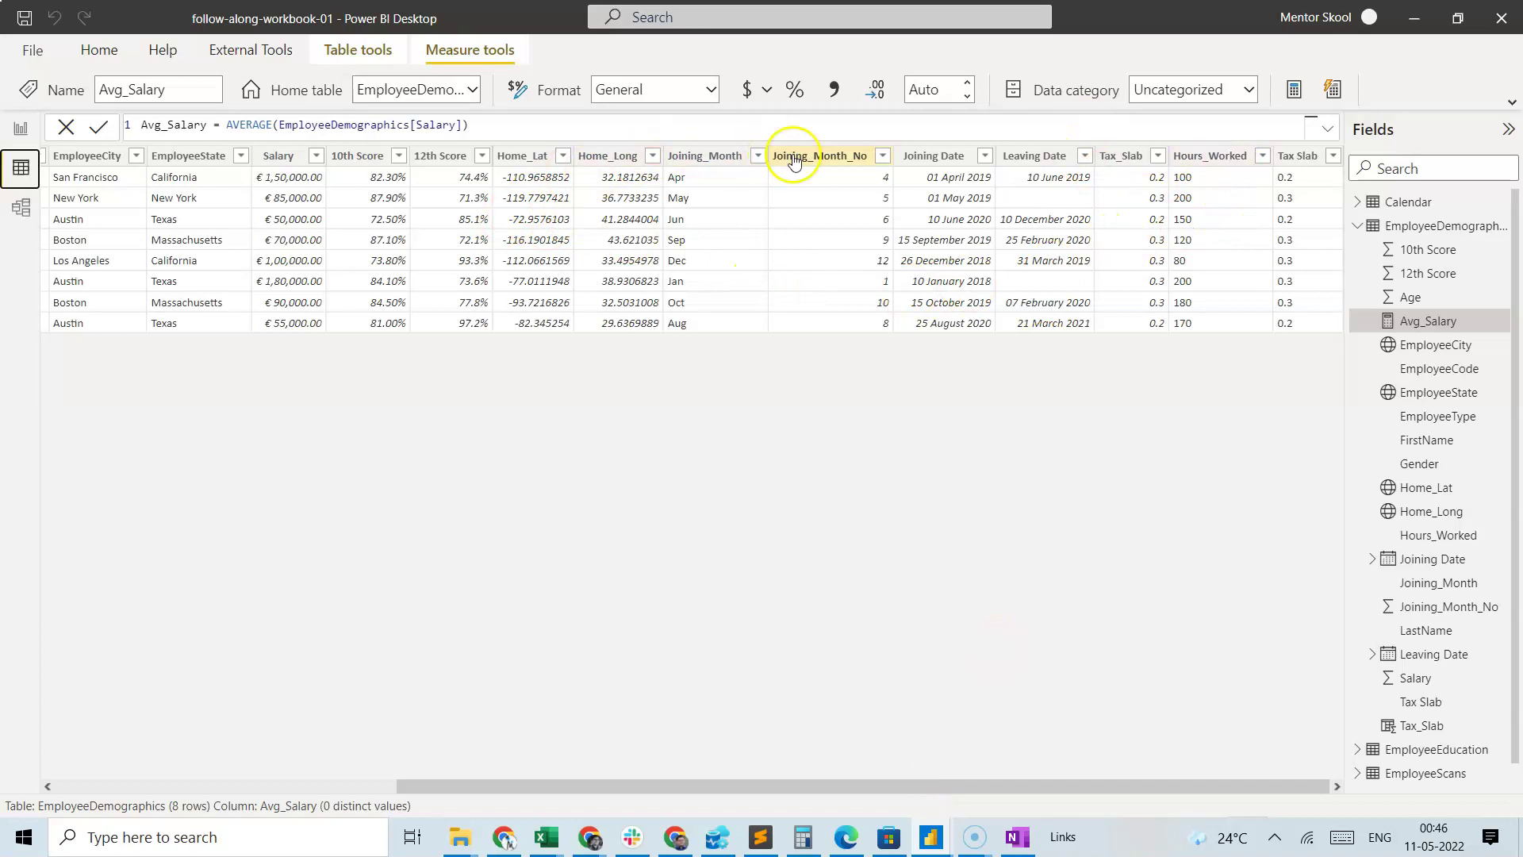
Create the measure Productivity = SUM(EmployeeDemographics[Salary])/sum(EmployeeDemographics[Hours_Worked]) in the EmployeeDemographics table
{"action": "left_click", "coordinate": [93, 52]}
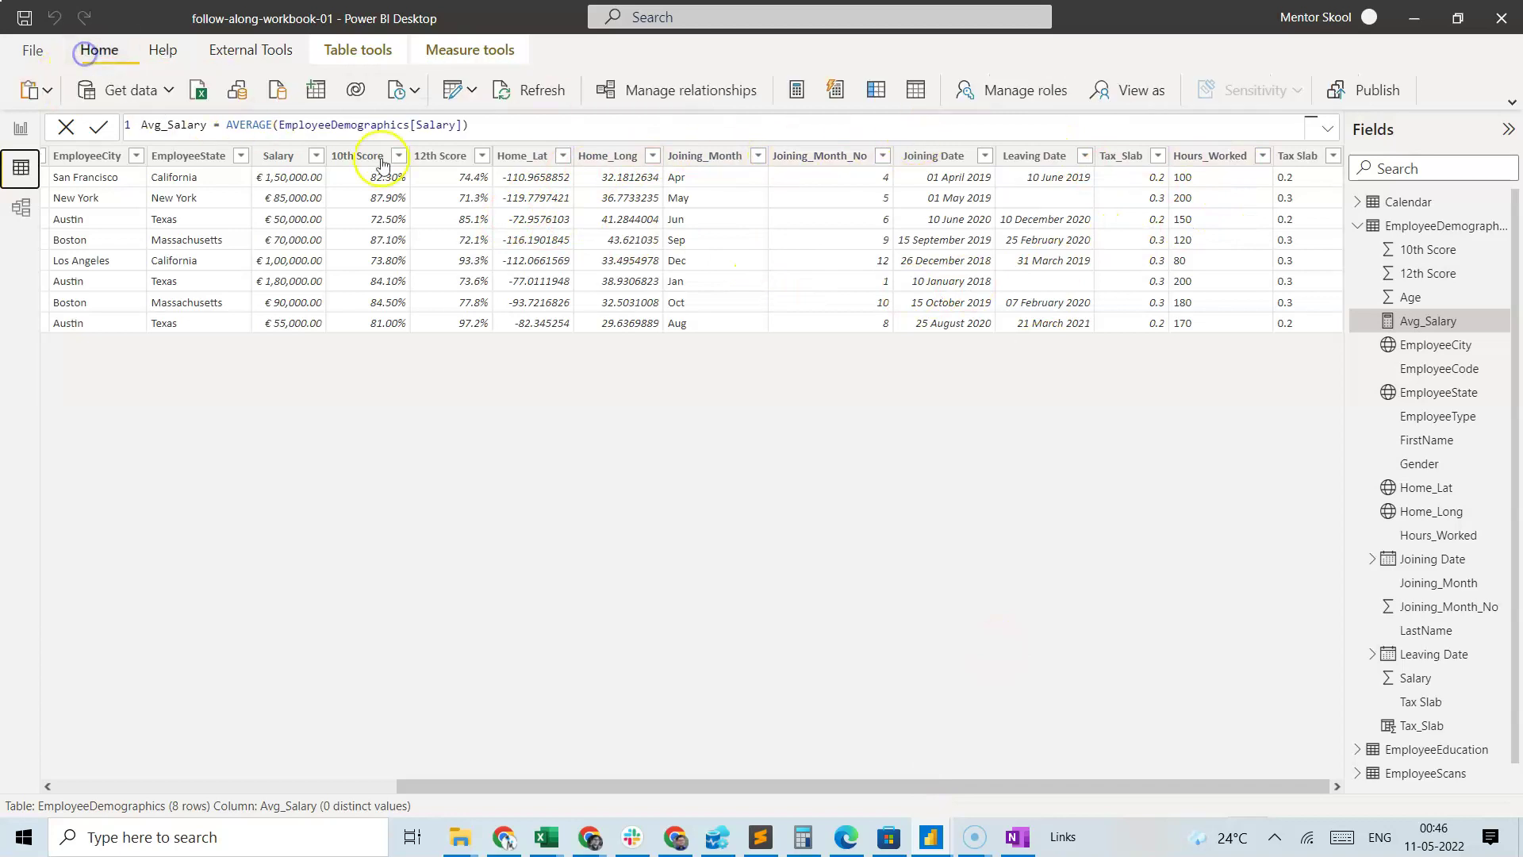
{"action": "left_click", "coordinate": [794, 100]}
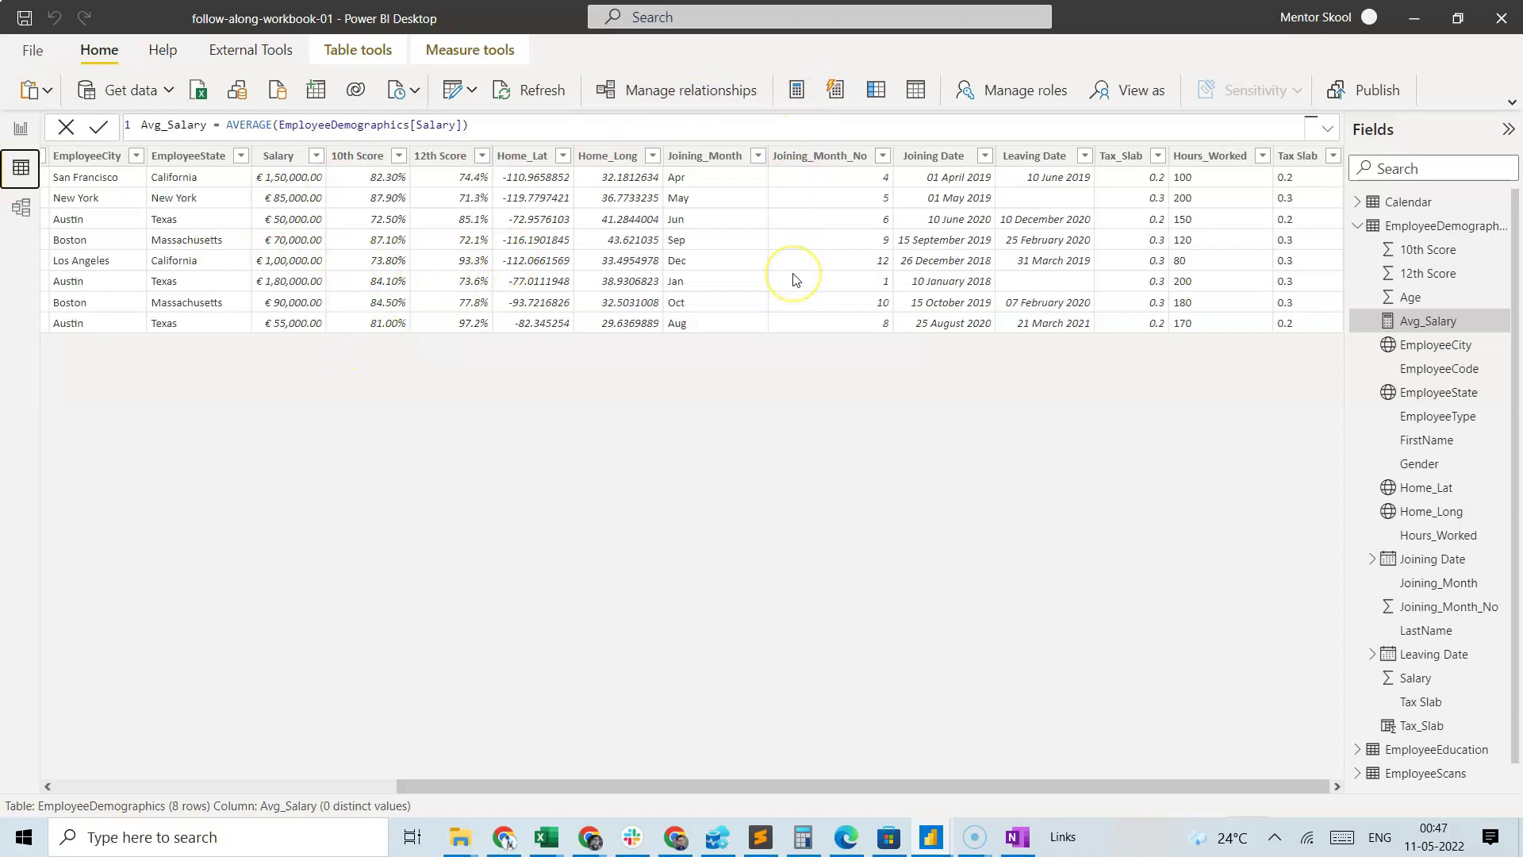
{"action": "left_click", "coordinate": [797, 90]}
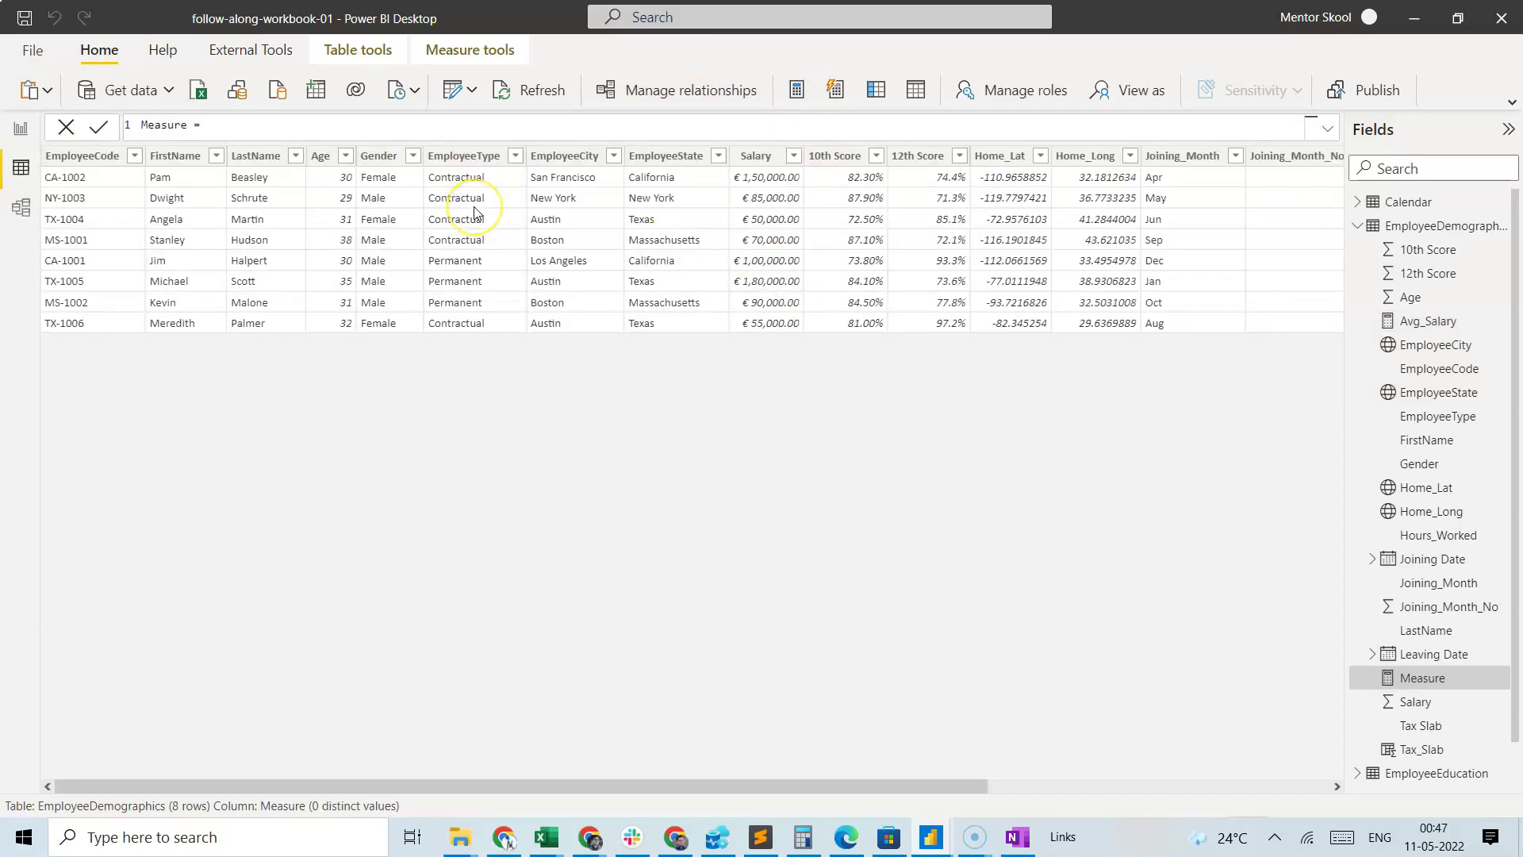
{"action": "type", "text": "Productivity = sum"}
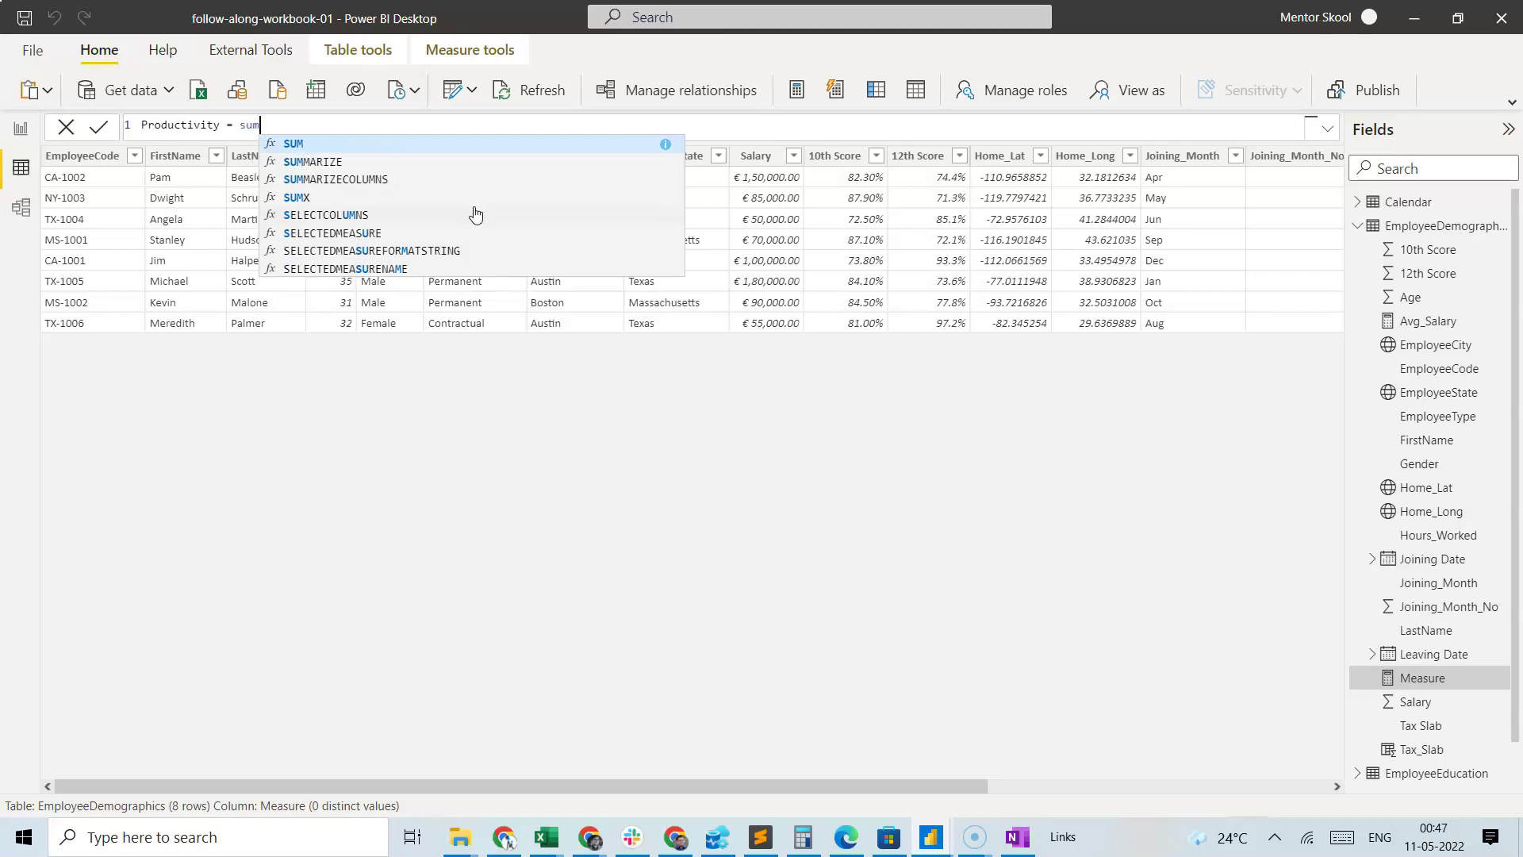
{"action": "key", "text": "Tab"}
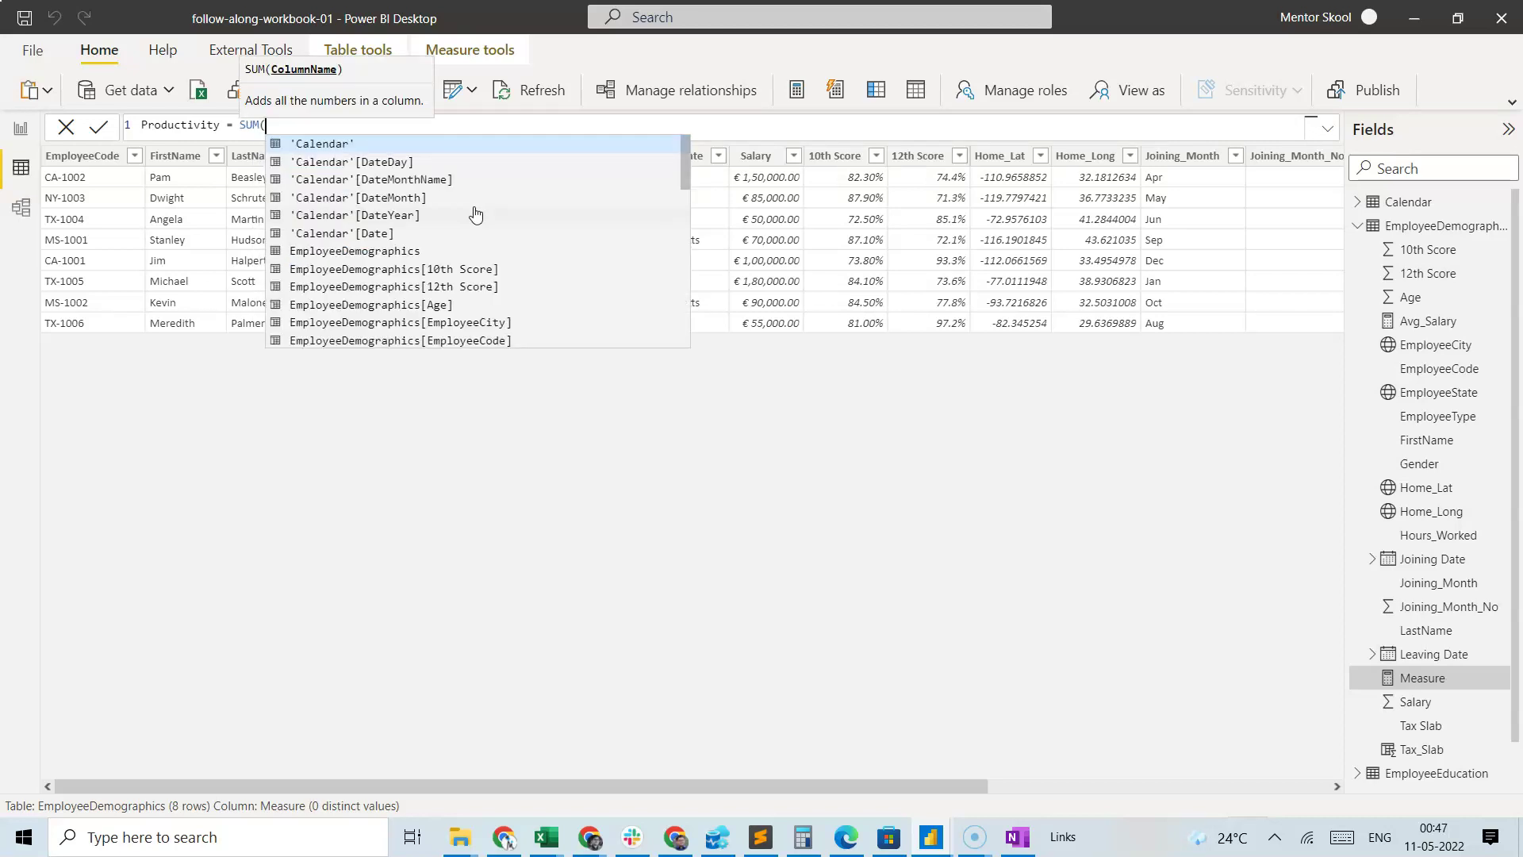
{"action": "type", "text": "sala"}
{"action": "key", "text": "Tab"}
{"action": "type", "text": ")/sum("}
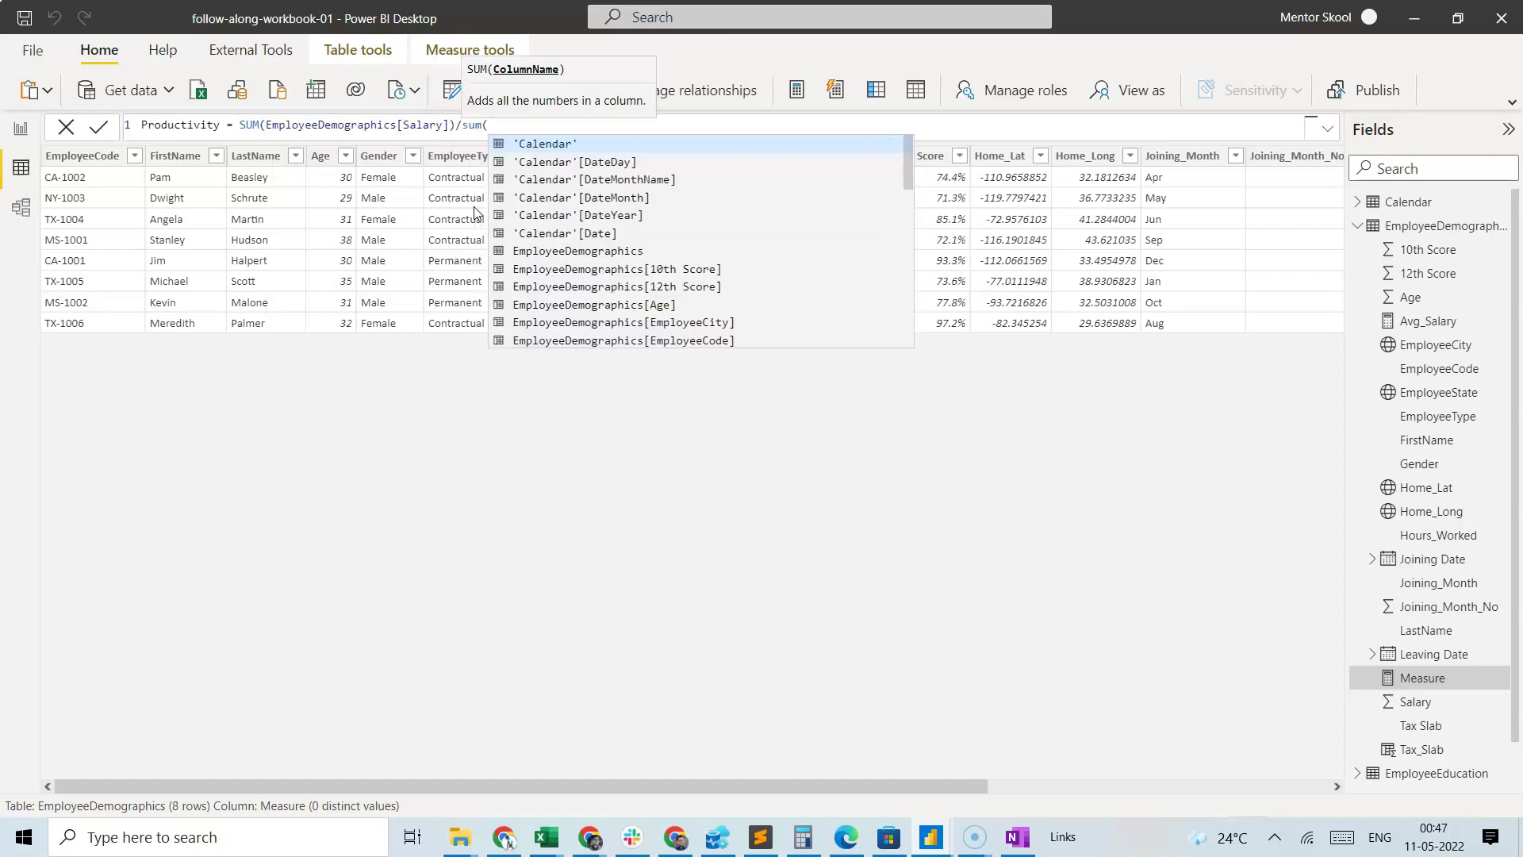
{"action": "type", "text": "hour"}
{"action": "key", "text": "Tab"}
{"action": "type", "text": ")"}
{"action": "left_click", "coordinate": [642, 133]}
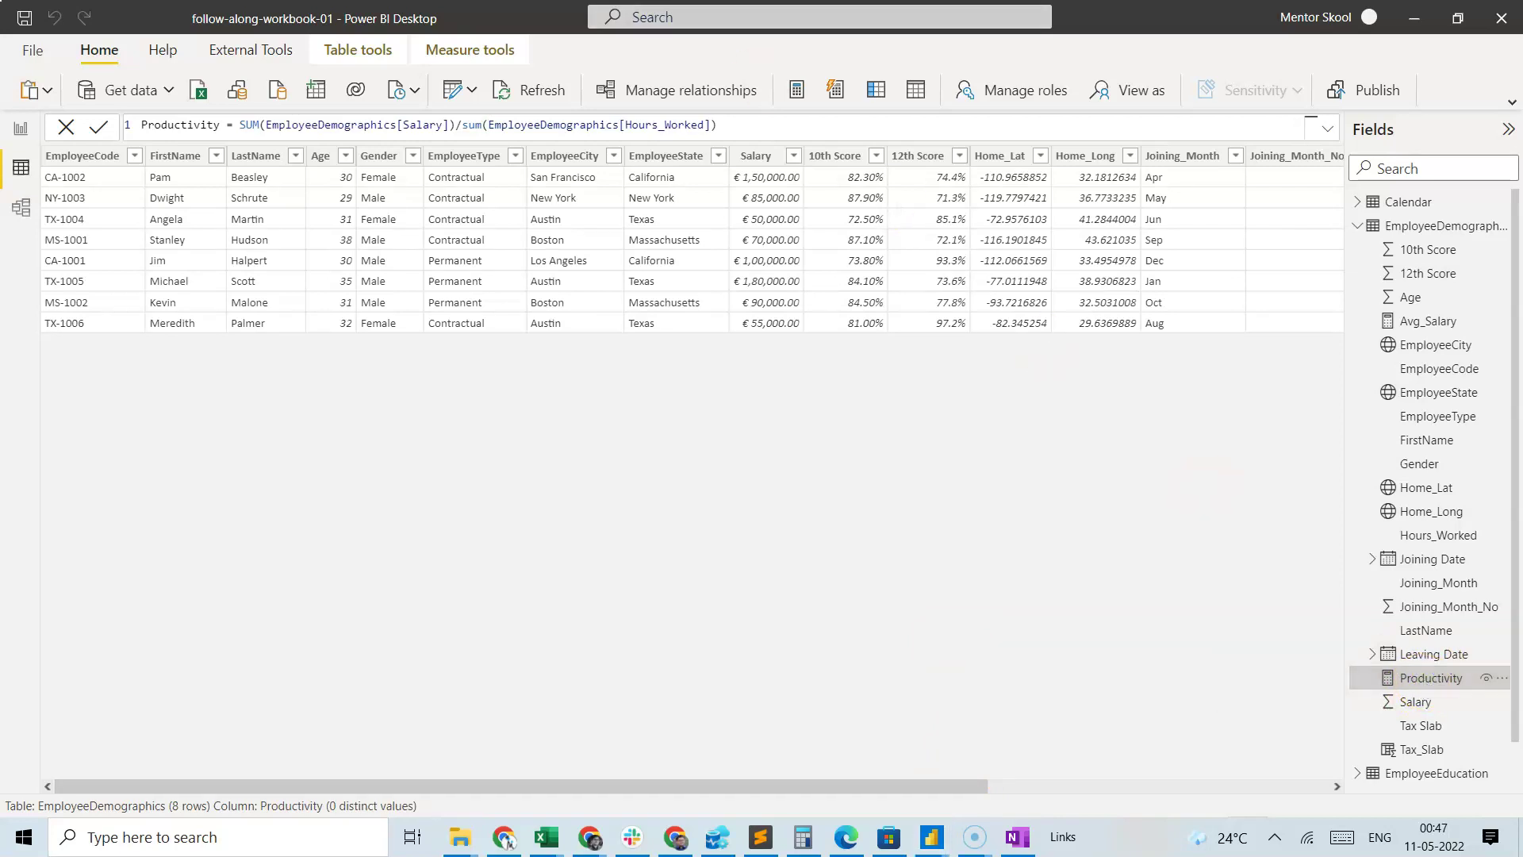
Review the Productivity measure's properties and available home tables, and examine the EmployeeDemographics columns through to Hours_Worked
{"action": "left_click", "coordinate": [469, 50]}
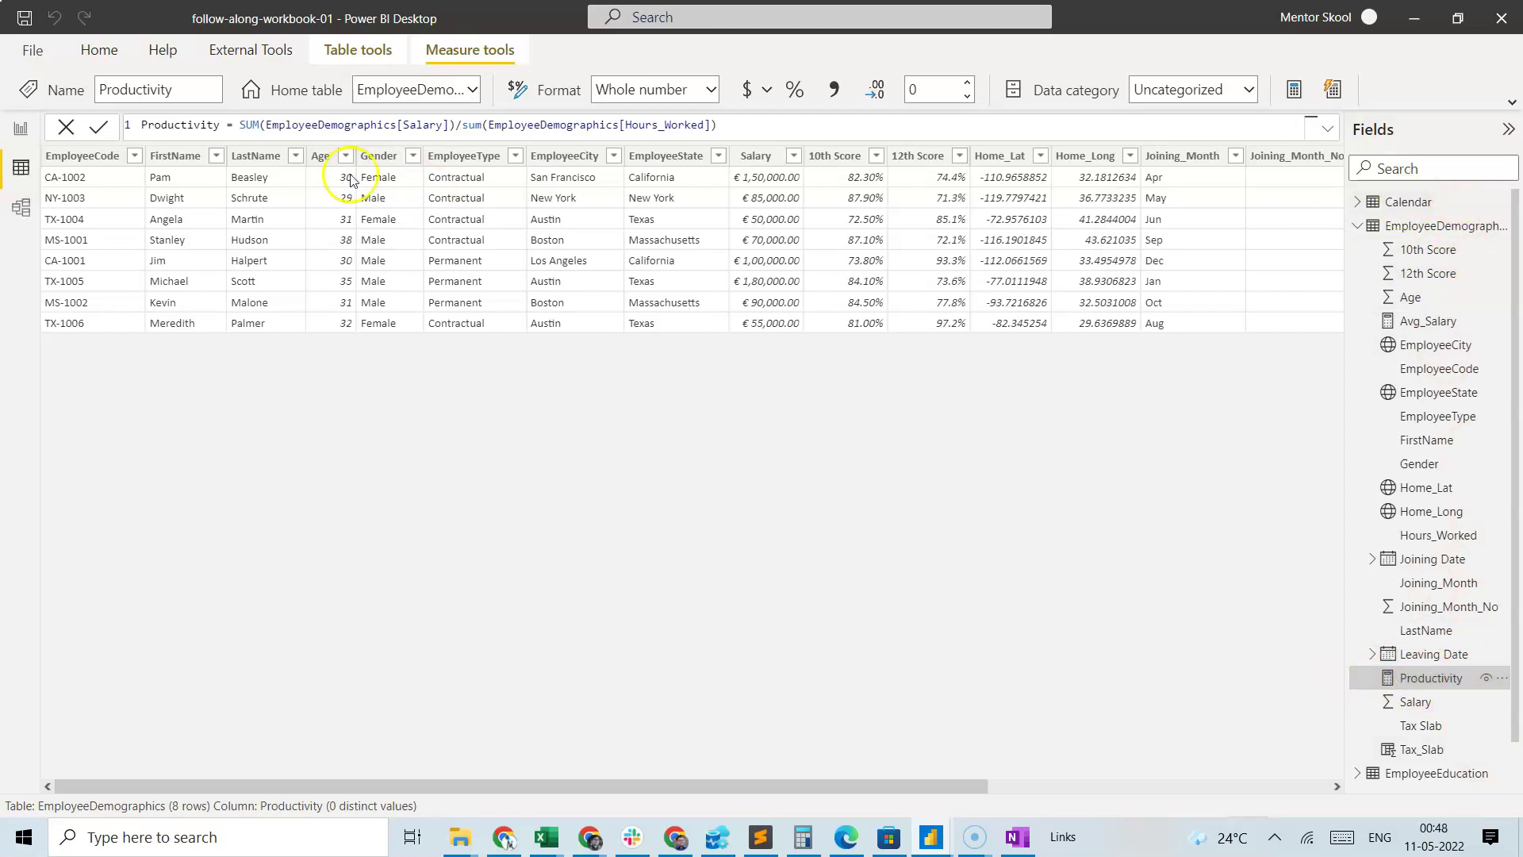
{"action": "left_click", "coordinate": [473, 89]}
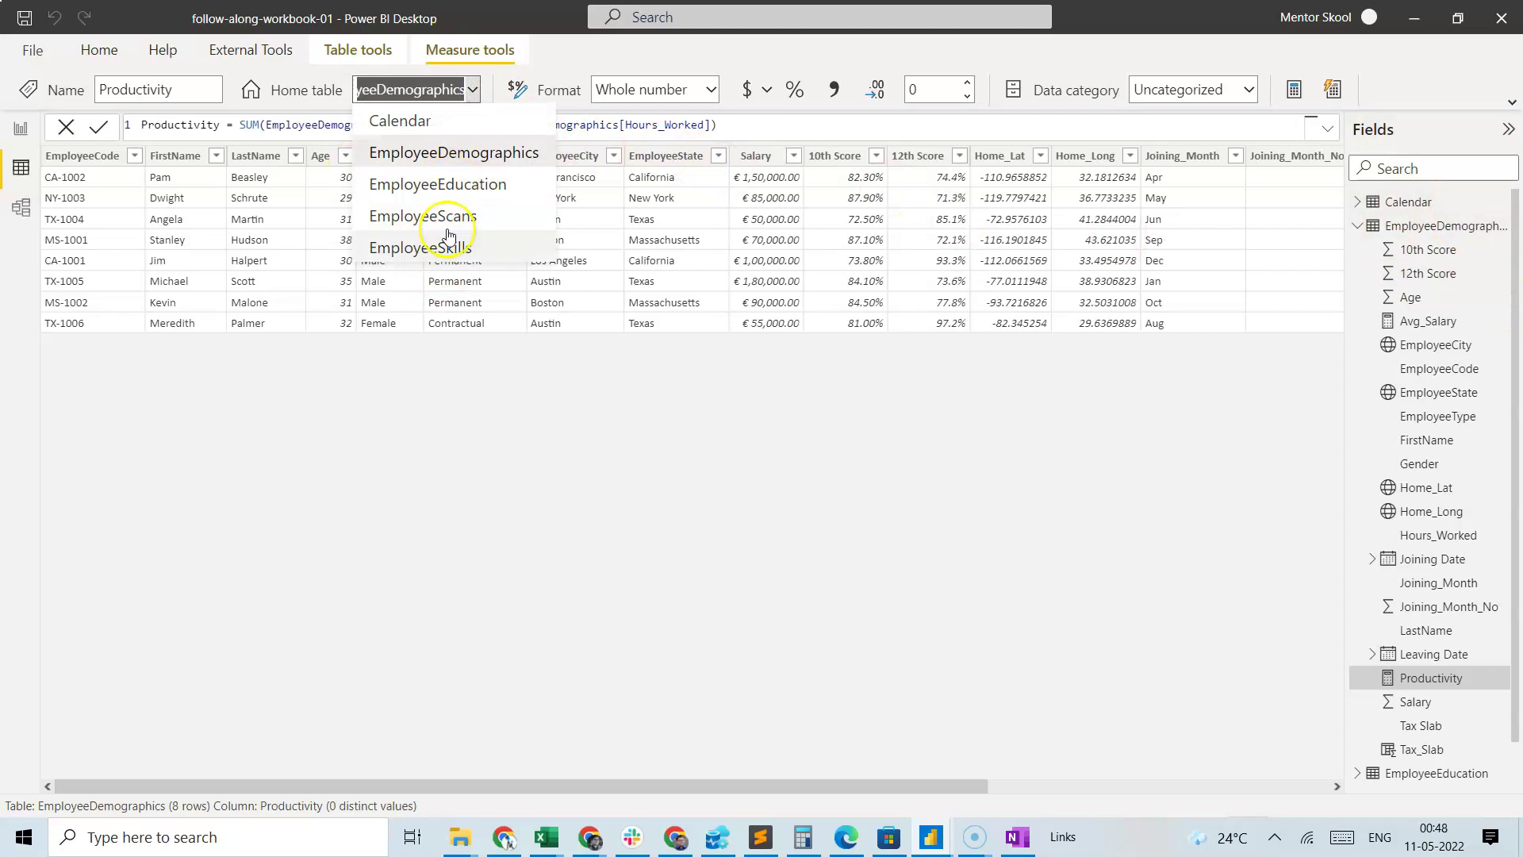
{"action": "left_click", "coordinate": [498, 418]}
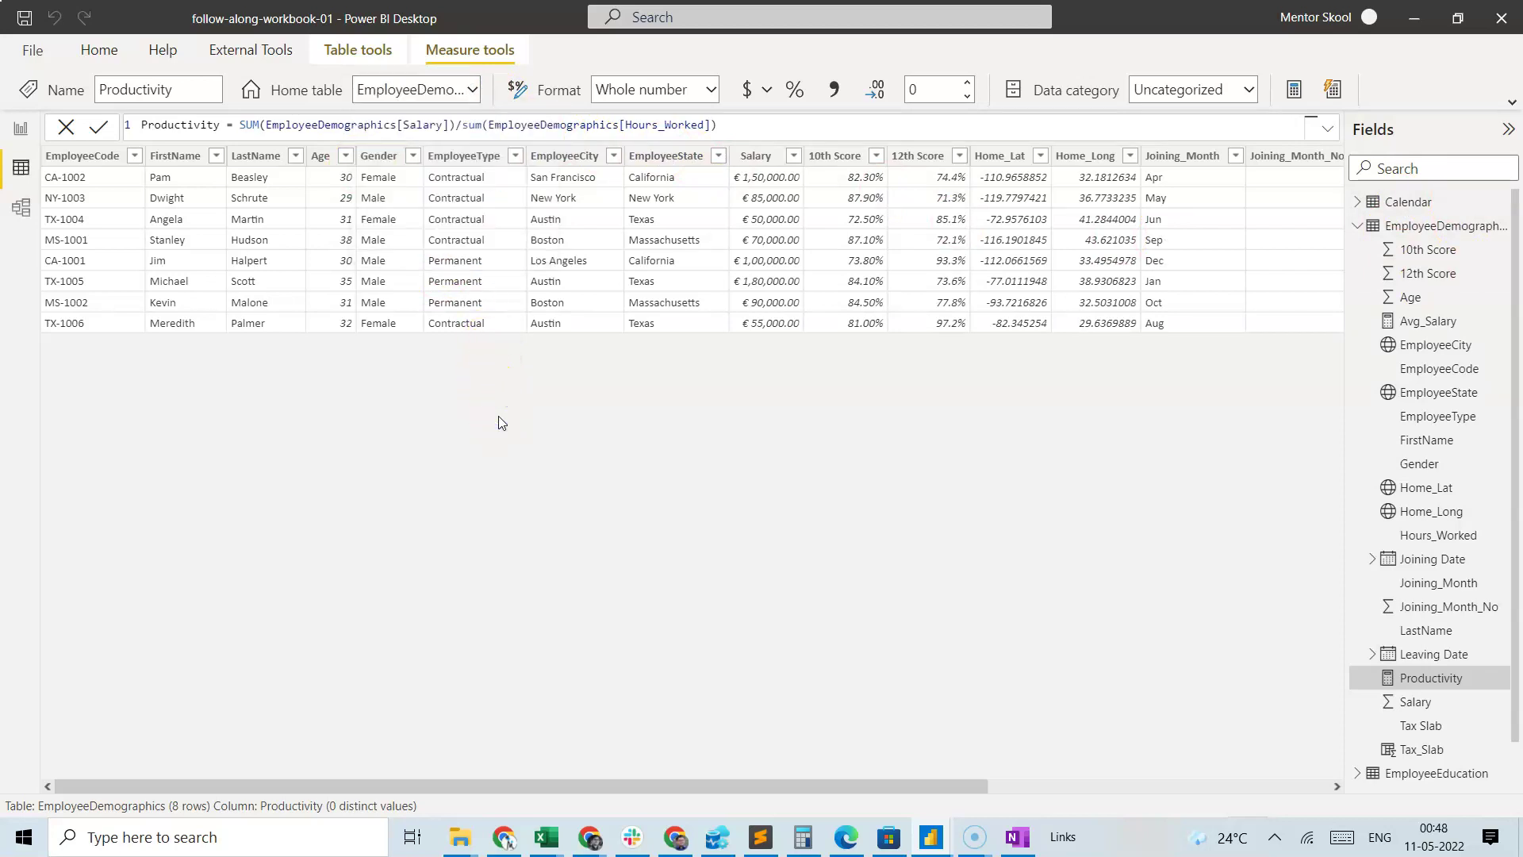
{"action": "left_click", "coordinate": [508, 128]}
{"action": "left_click_drag", "start_coordinate": [877, 784], "coordinate": [1218, 784]}
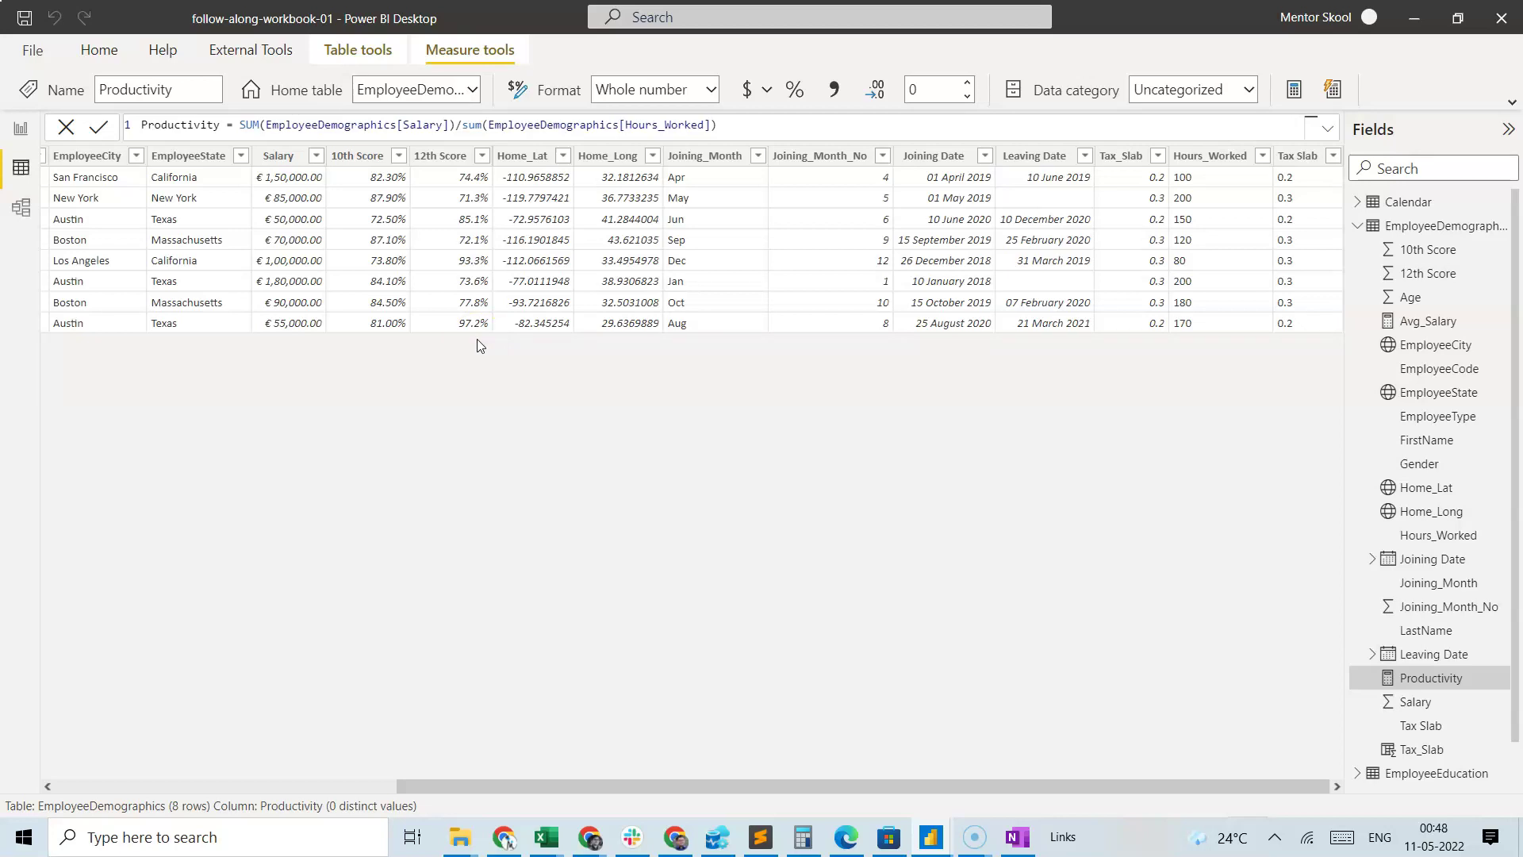
Replace Avg_Salary with the Productivity measure on the Y-axis of the Page 4 column chart and dismiss the visual's error details
{"action": "left_click", "coordinate": [42, 121]}
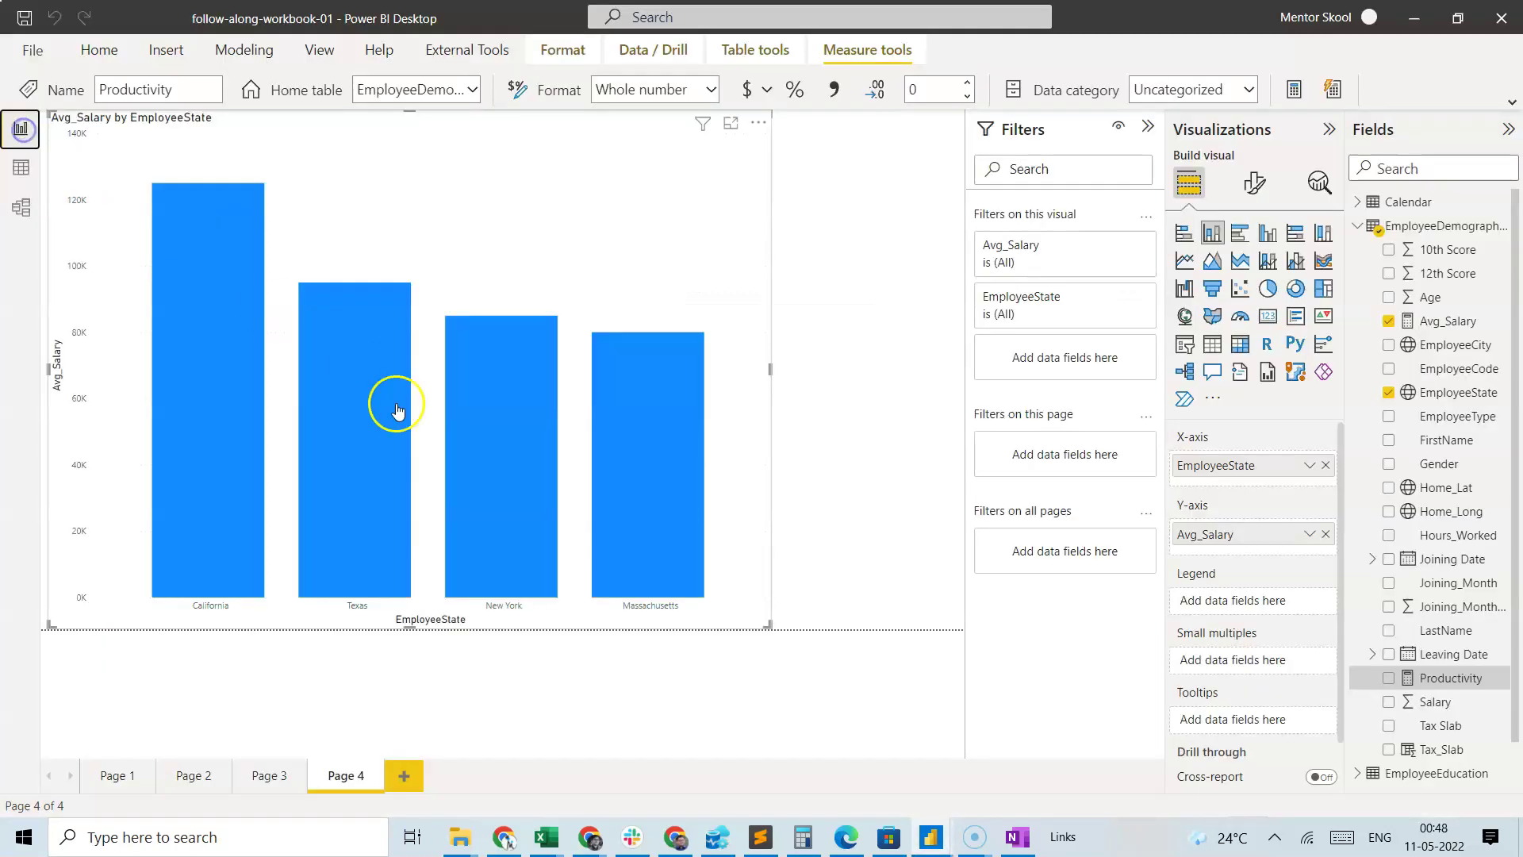
{"action": "left_click", "coordinate": [1324, 533]}
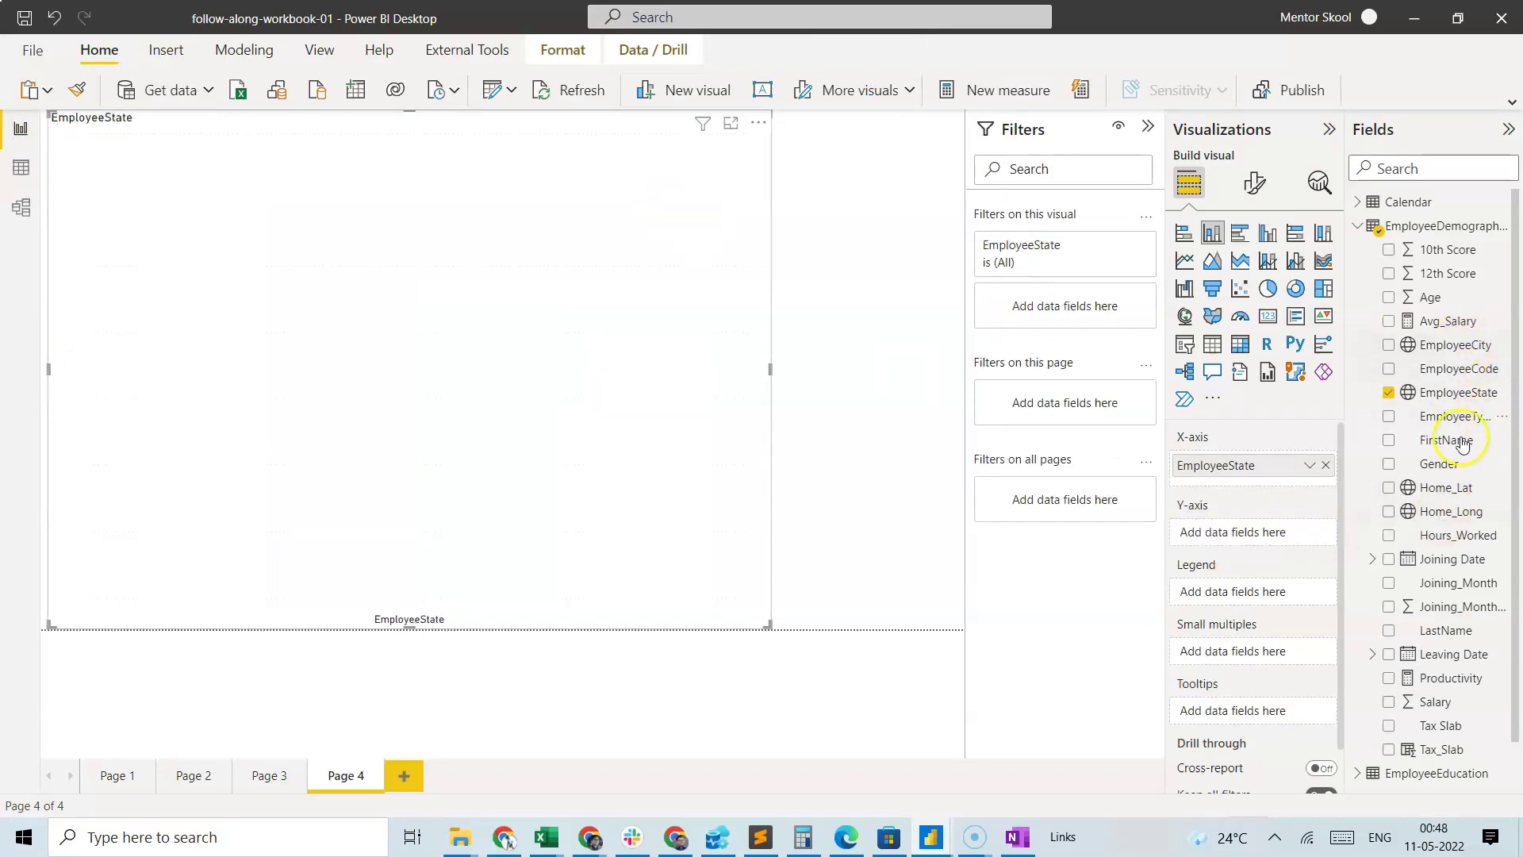
{"action": "left_click_drag", "start_coordinate": [1445, 677], "coordinate": [1238, 529]}
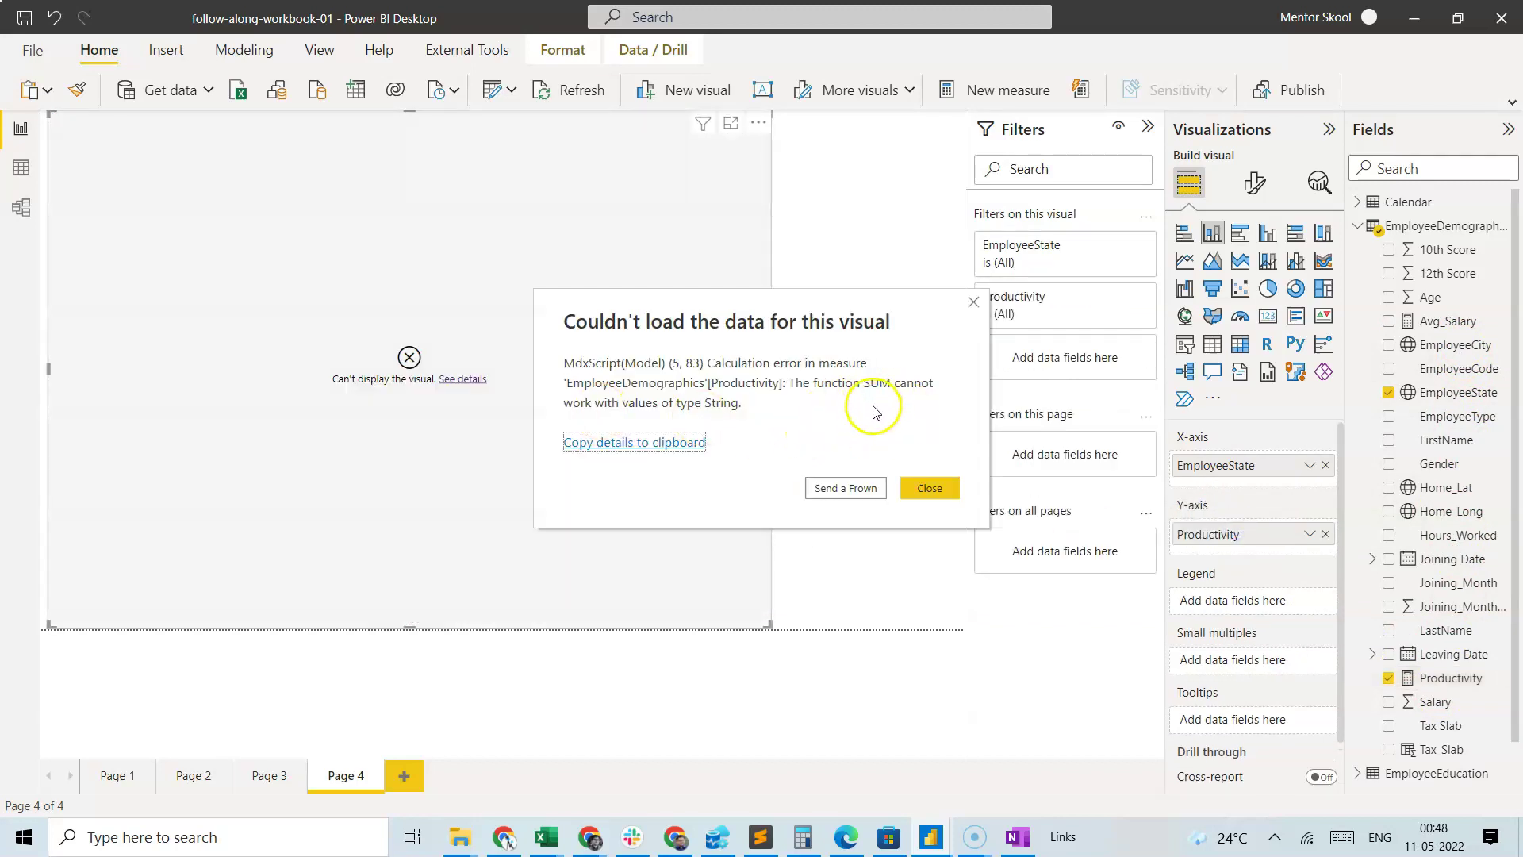
{"action": "left_click", "coordinate": [928, 487]}
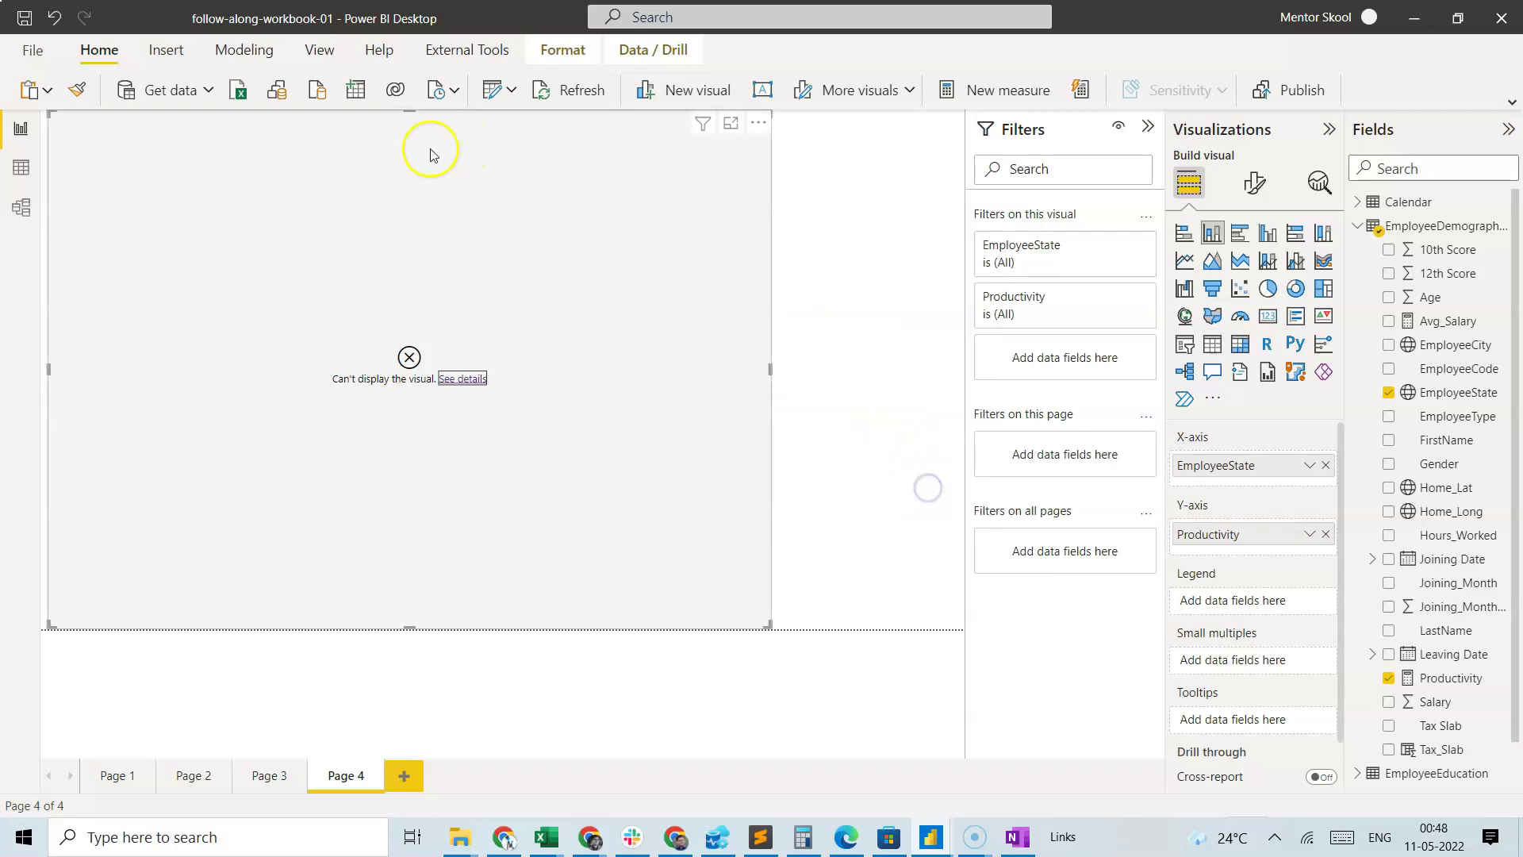
Change the Hours_Worked column of the EmployeeDemographics query to Whole Number in Power Query Editor and apply the change to the report
{"action": "left_click", "coordinate": [489, 97]}
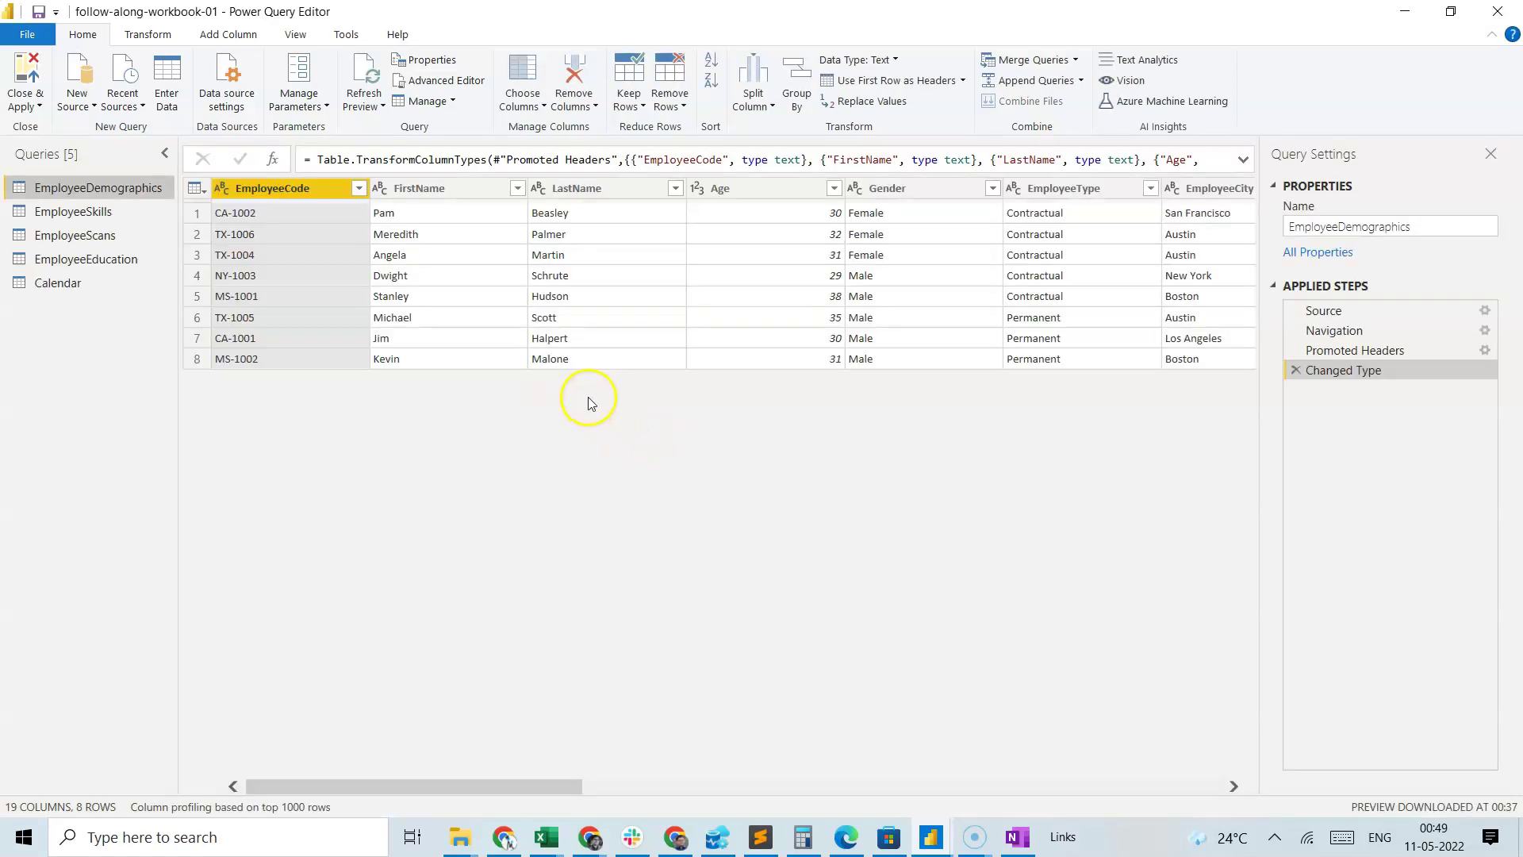
{"action": "left_click_drag", "start_coordinate": [483, 782], "coordinate": [764, 745]}
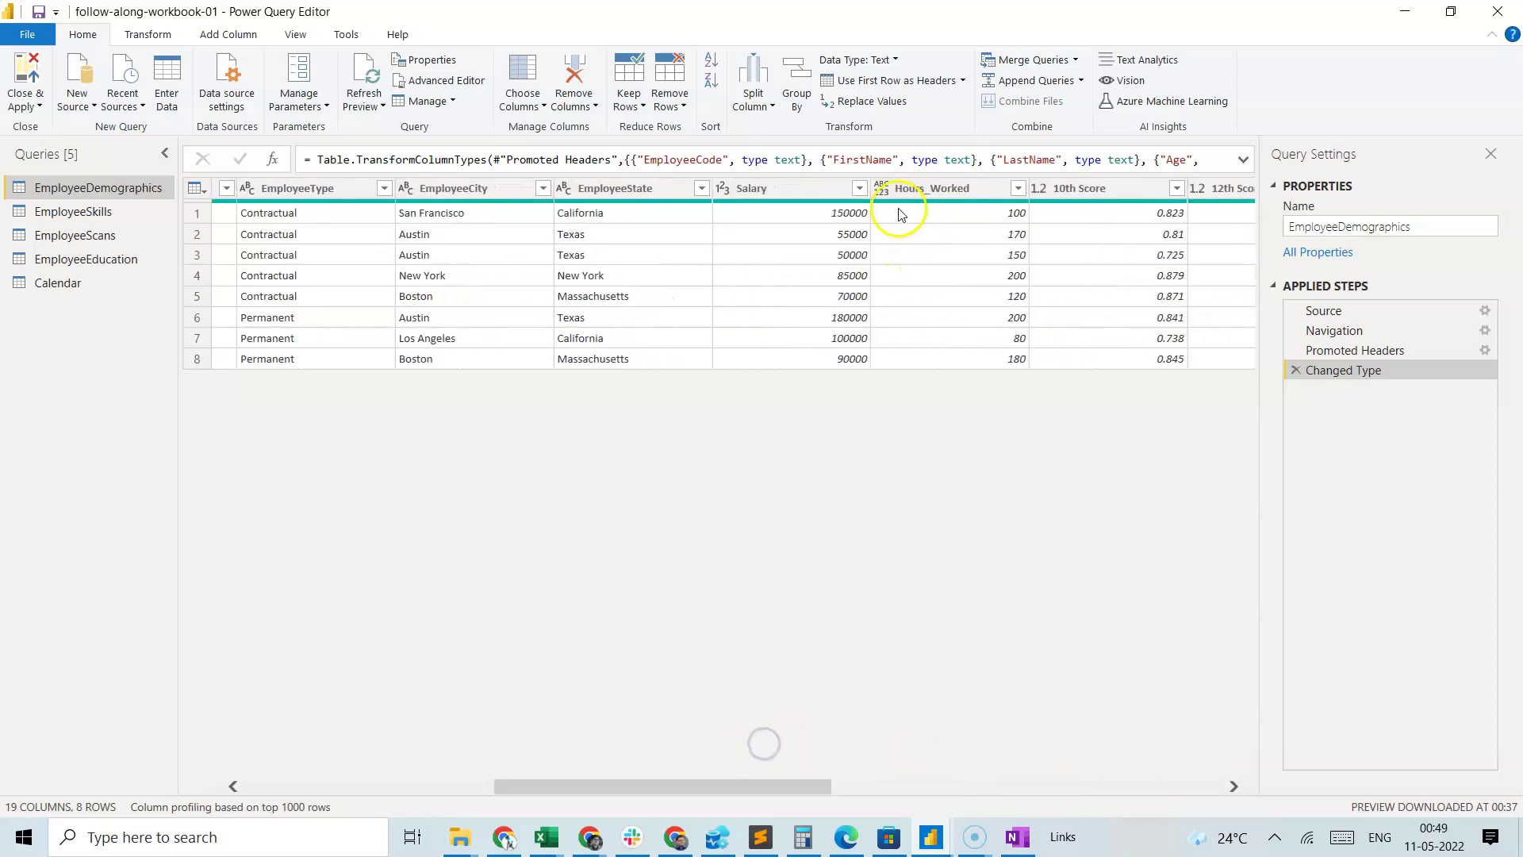
{"action": "left_click", "coordinate": [882, 189]}
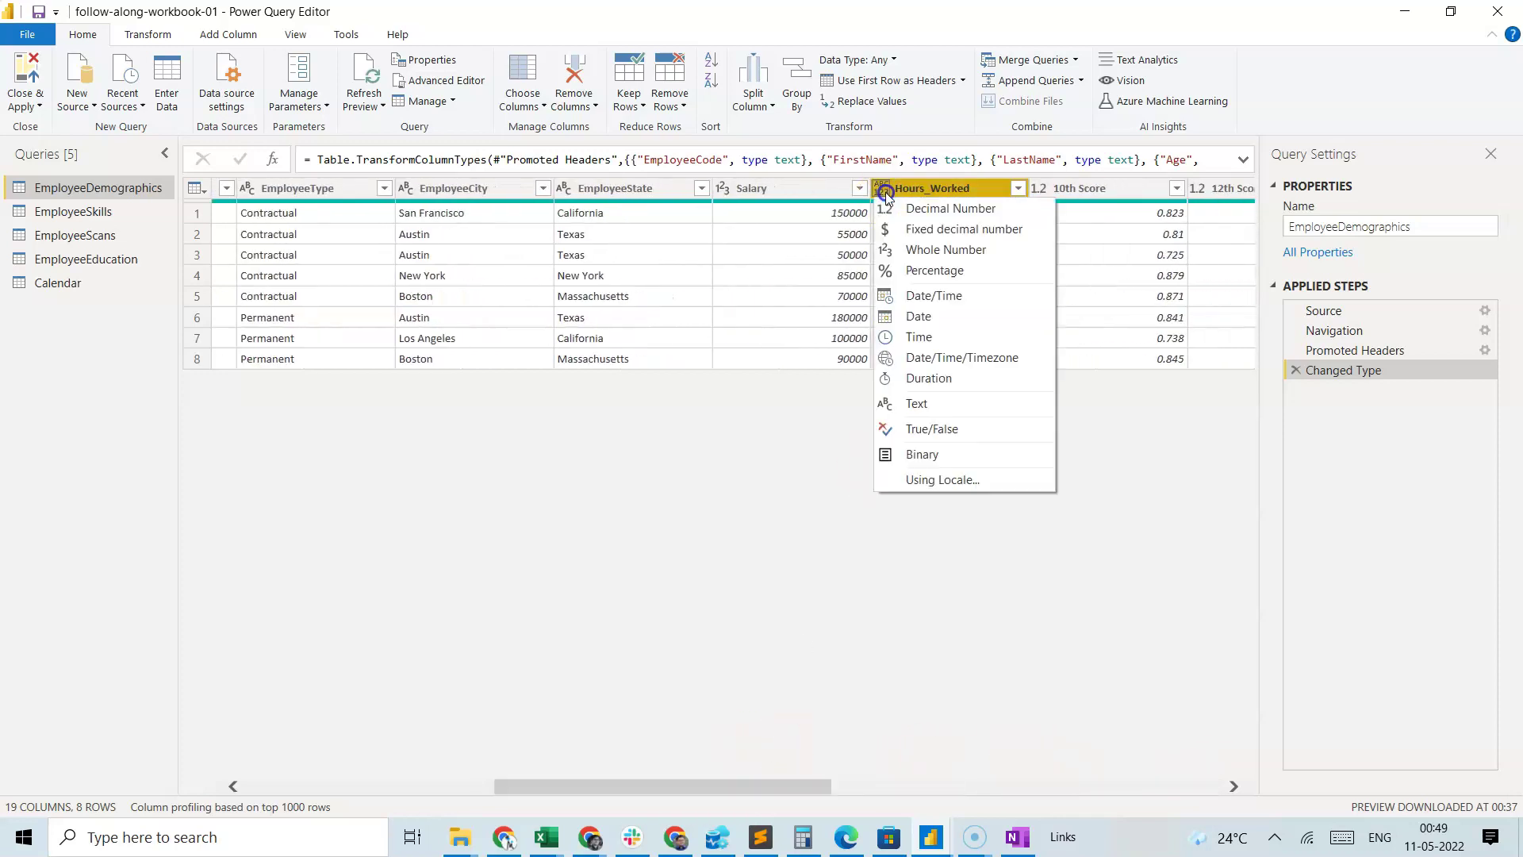
{"action": "left_click", "coordinate": [942, 249]}
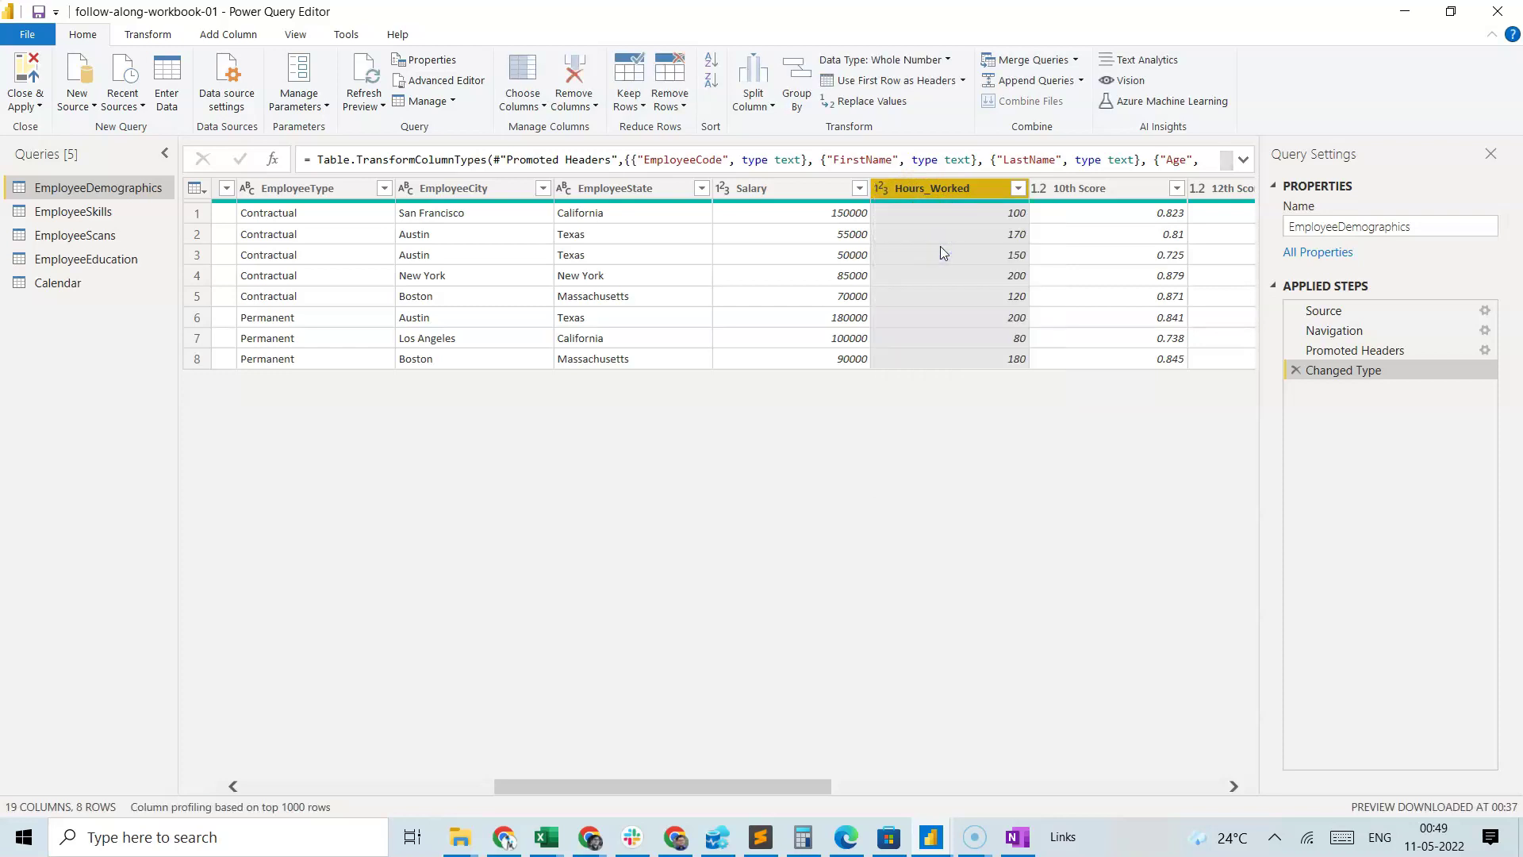
{"action": "left_click", "coordinate": [26, 106]}
{"action": "left_click", "coordinate": [26, 123]}
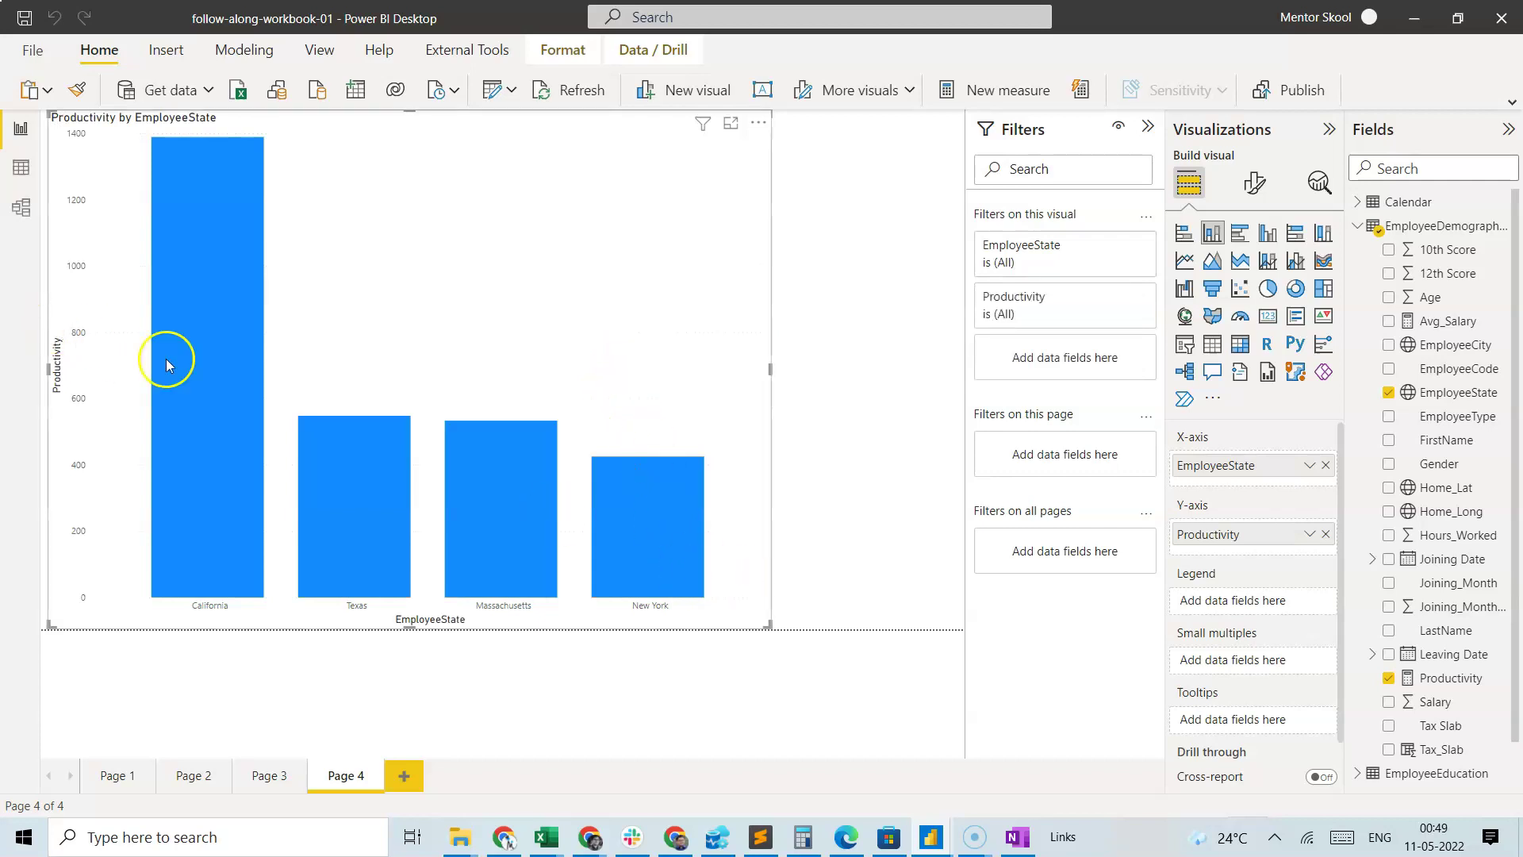
Inspect the Productivity values of the state bars in the column chart, including California and Texas
{"action": "mouse_move", "coordinate": [184, 361]}
{"action": "left_click_drag", "start_coordinate": [184, 367], "coordinate": [263, 363]}
{"action": "mouse_move", "coordinate": [250, 375]}
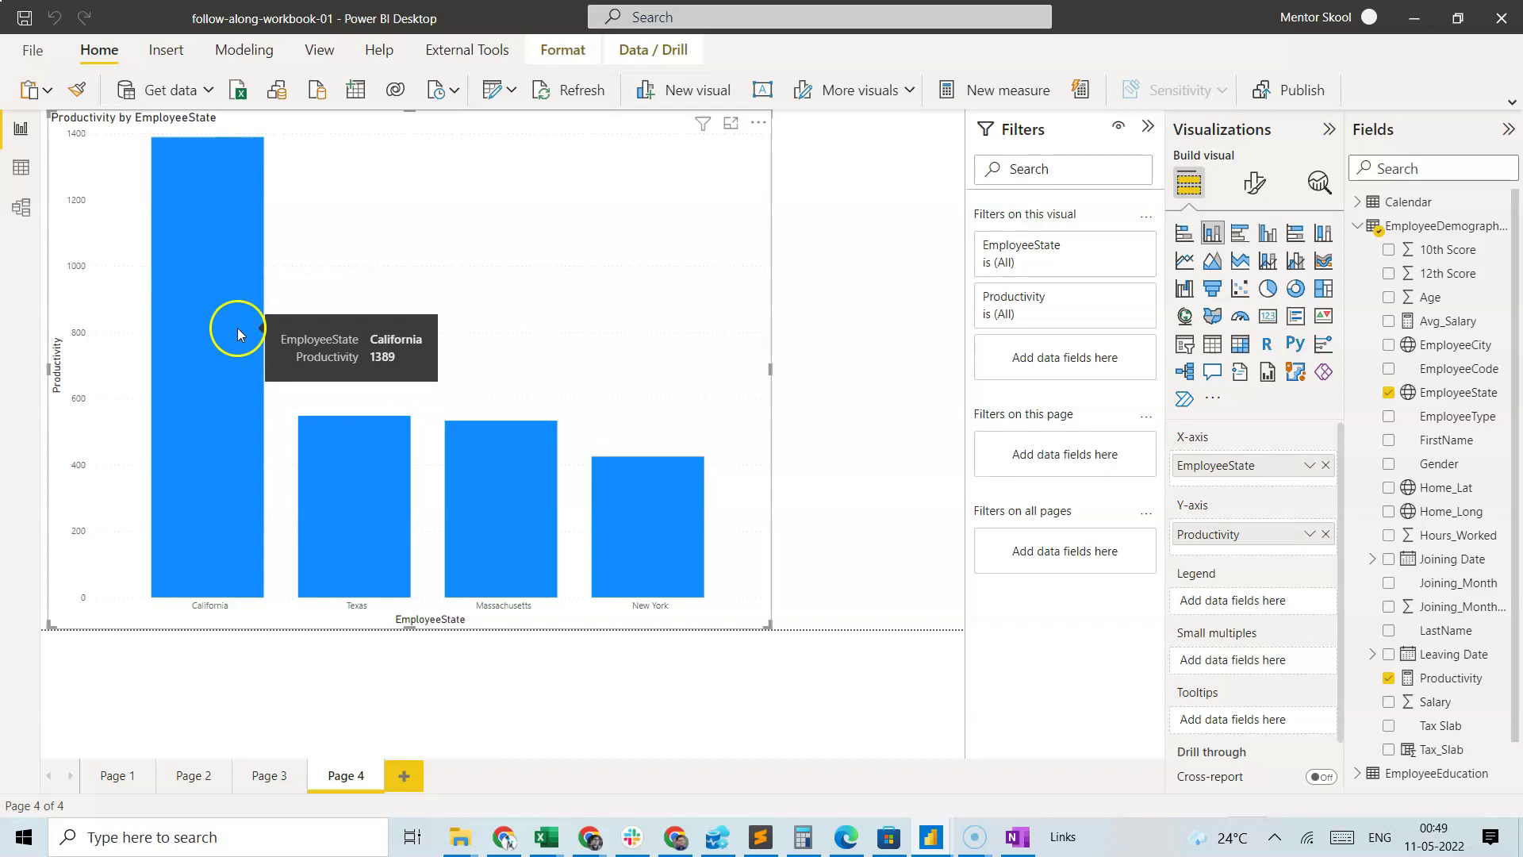
{"action": "mouse_move", "coordinate": [376, 533]}
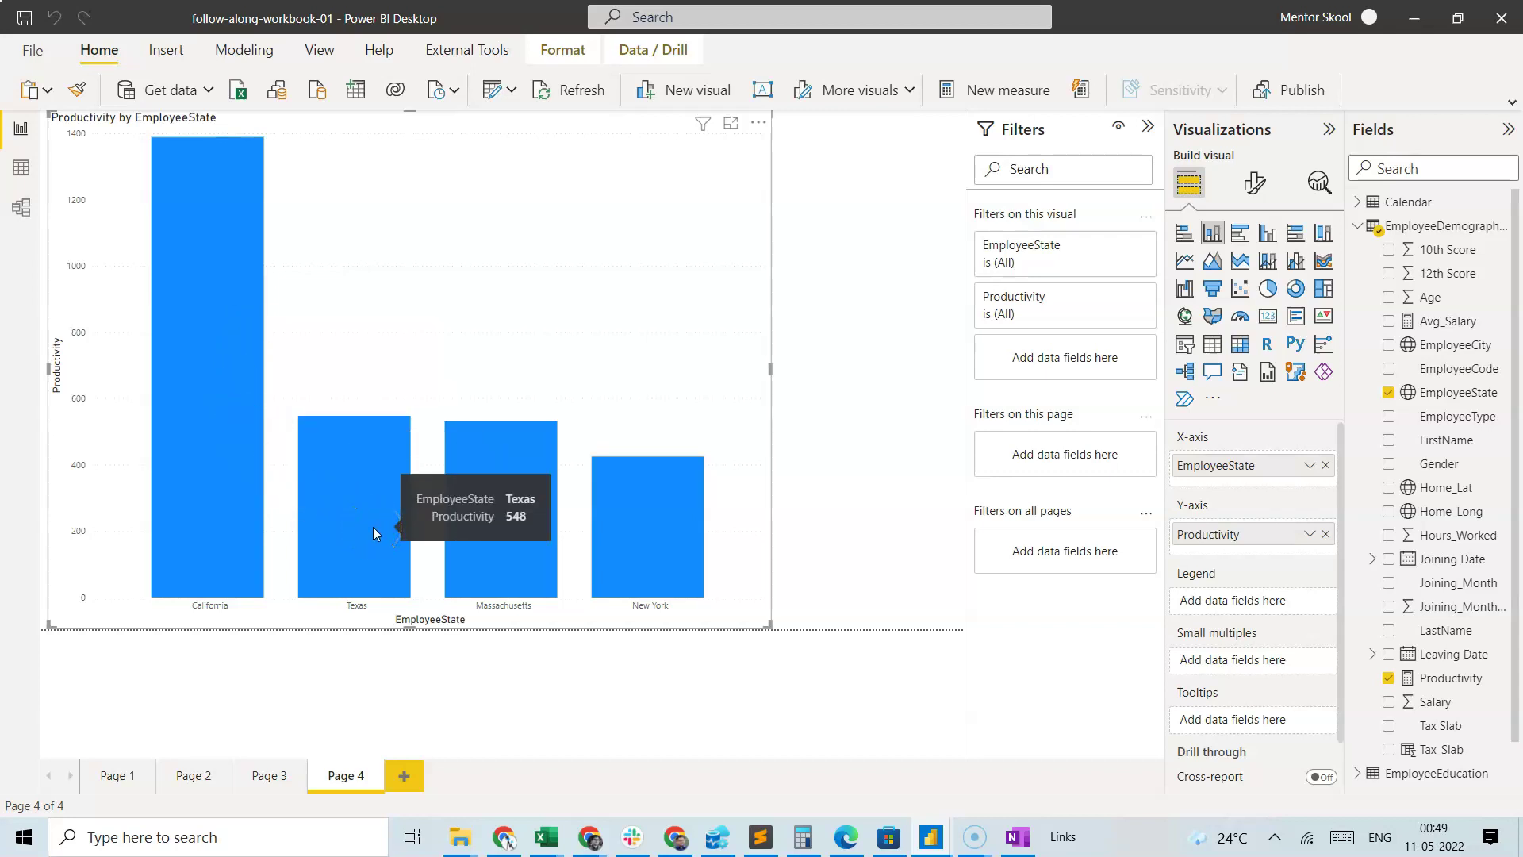
{"action": "mouse_move", "coordinate": [620, 577]}
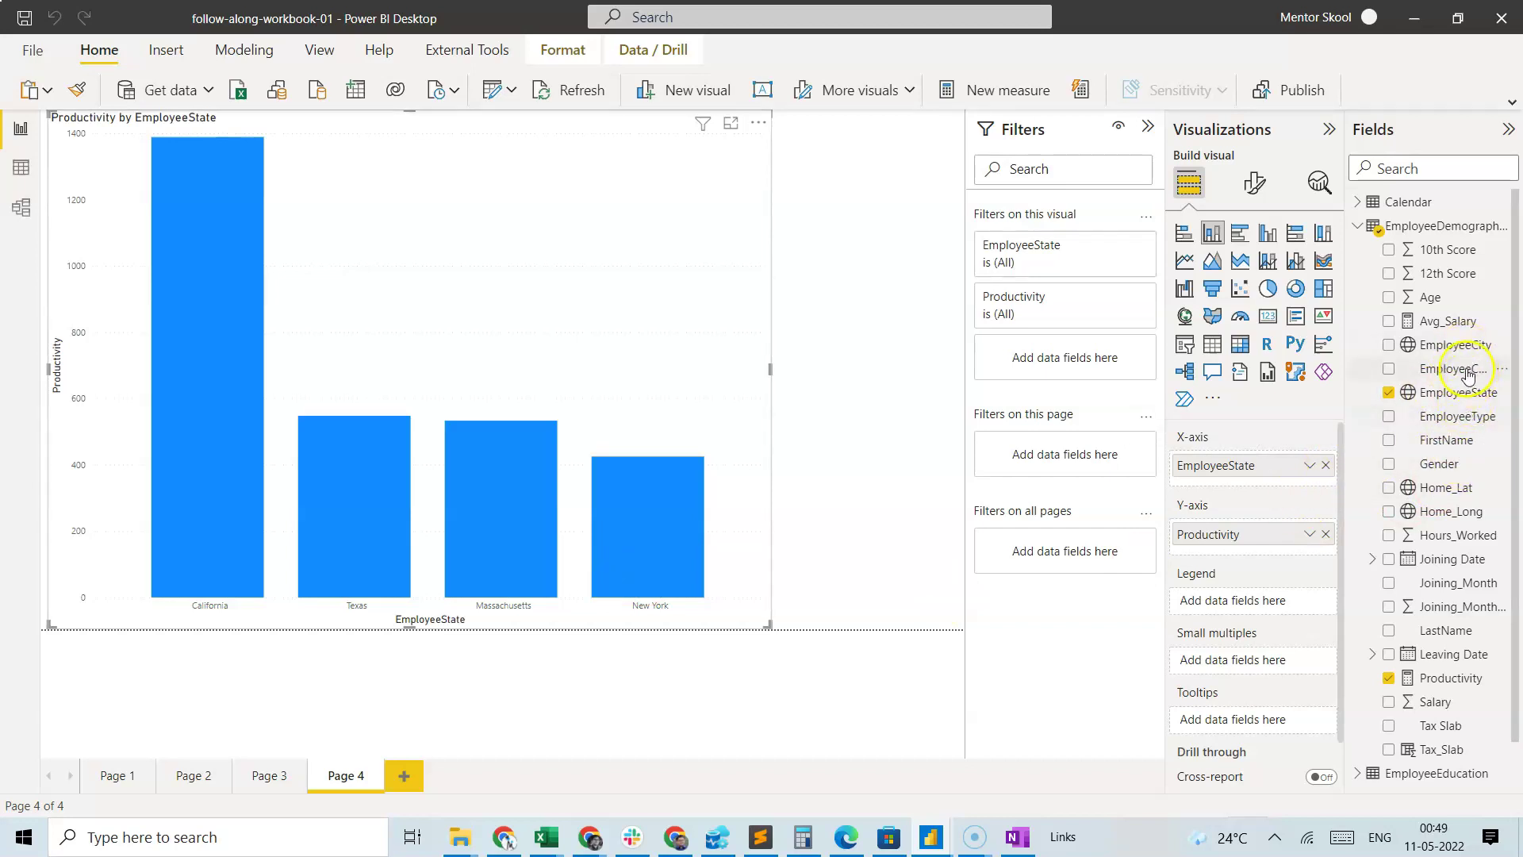
Switch the chart's X-axis from EmployeeState to EmployeeType and on to Gender, and inspect the Male bar's Productivity
{"action": "left_click_drag", "start_coordinate": [1455, 415], "coordinate": [1253, 465]}
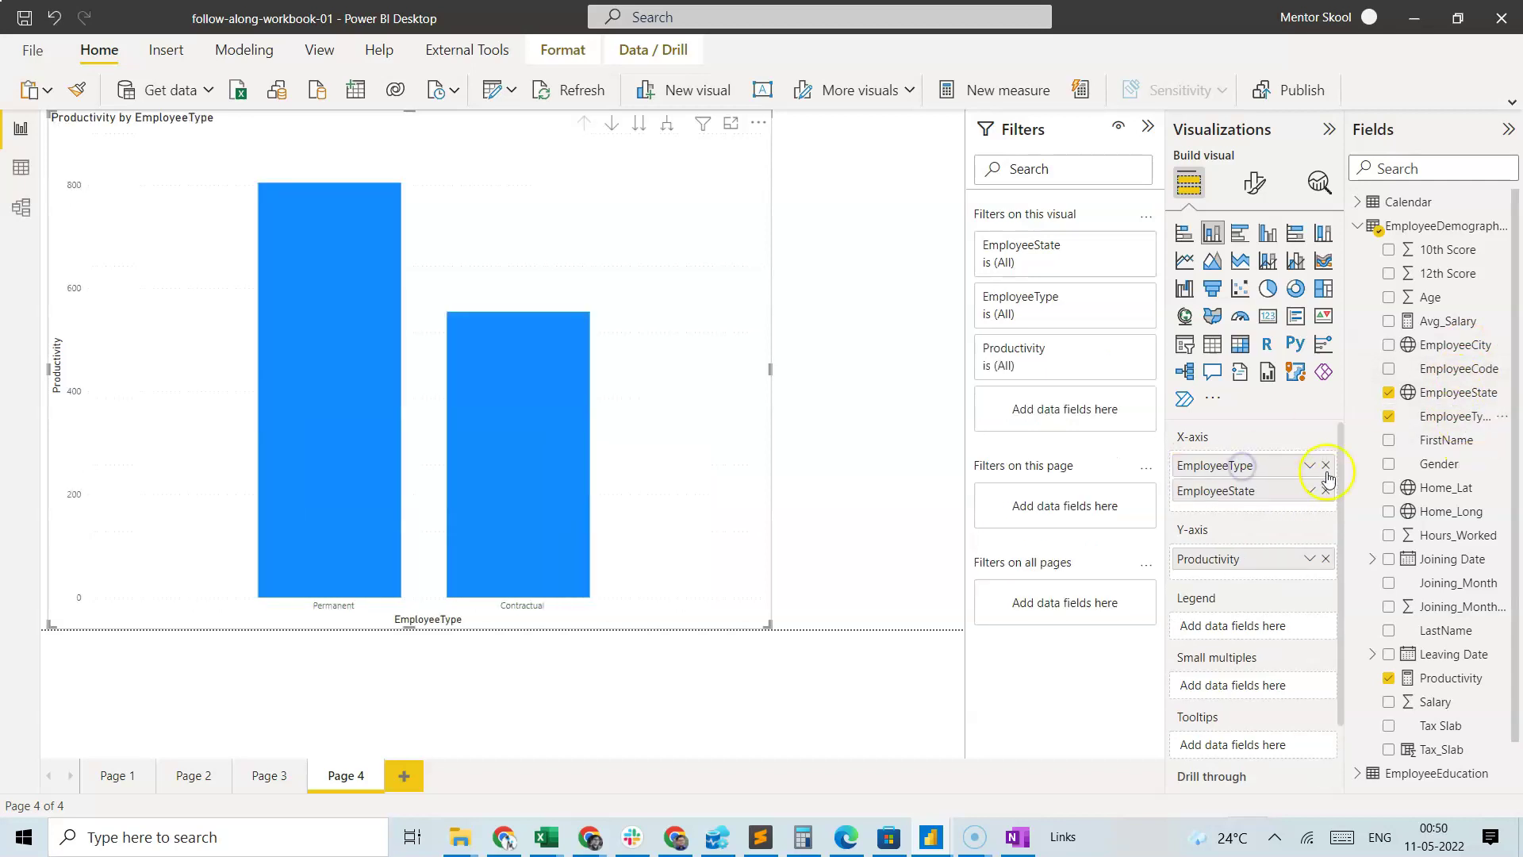
{"action": "left_click", "coordinate": [1325, 491]}
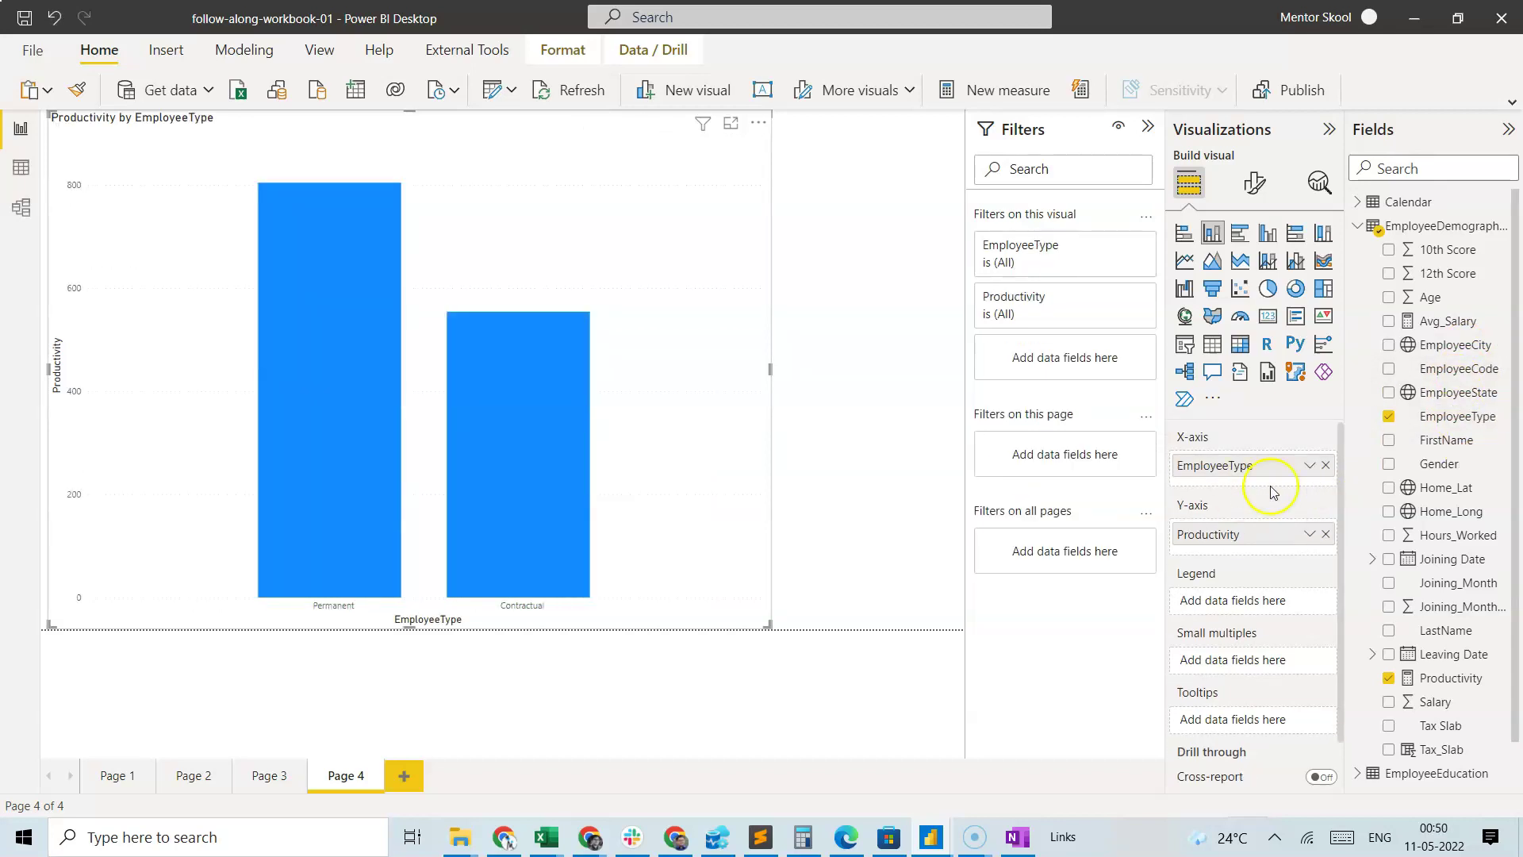
{"action": "left_click", "coordinate": [1325, 464]}
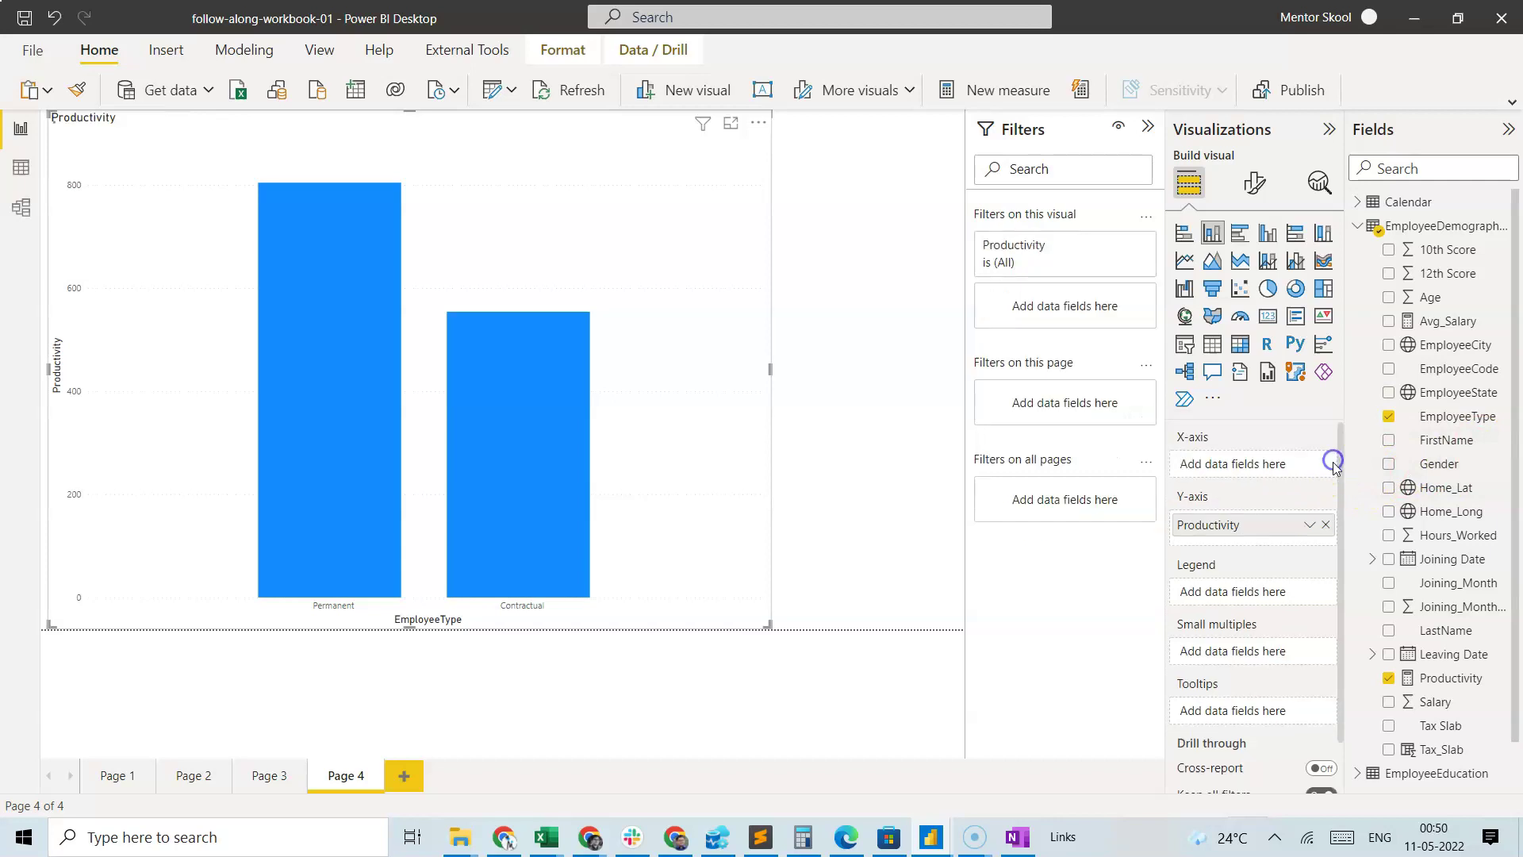
{"action": "left_click_drag", "start_coordinate": [1439, 464], "coordinate": [1242, 467]}
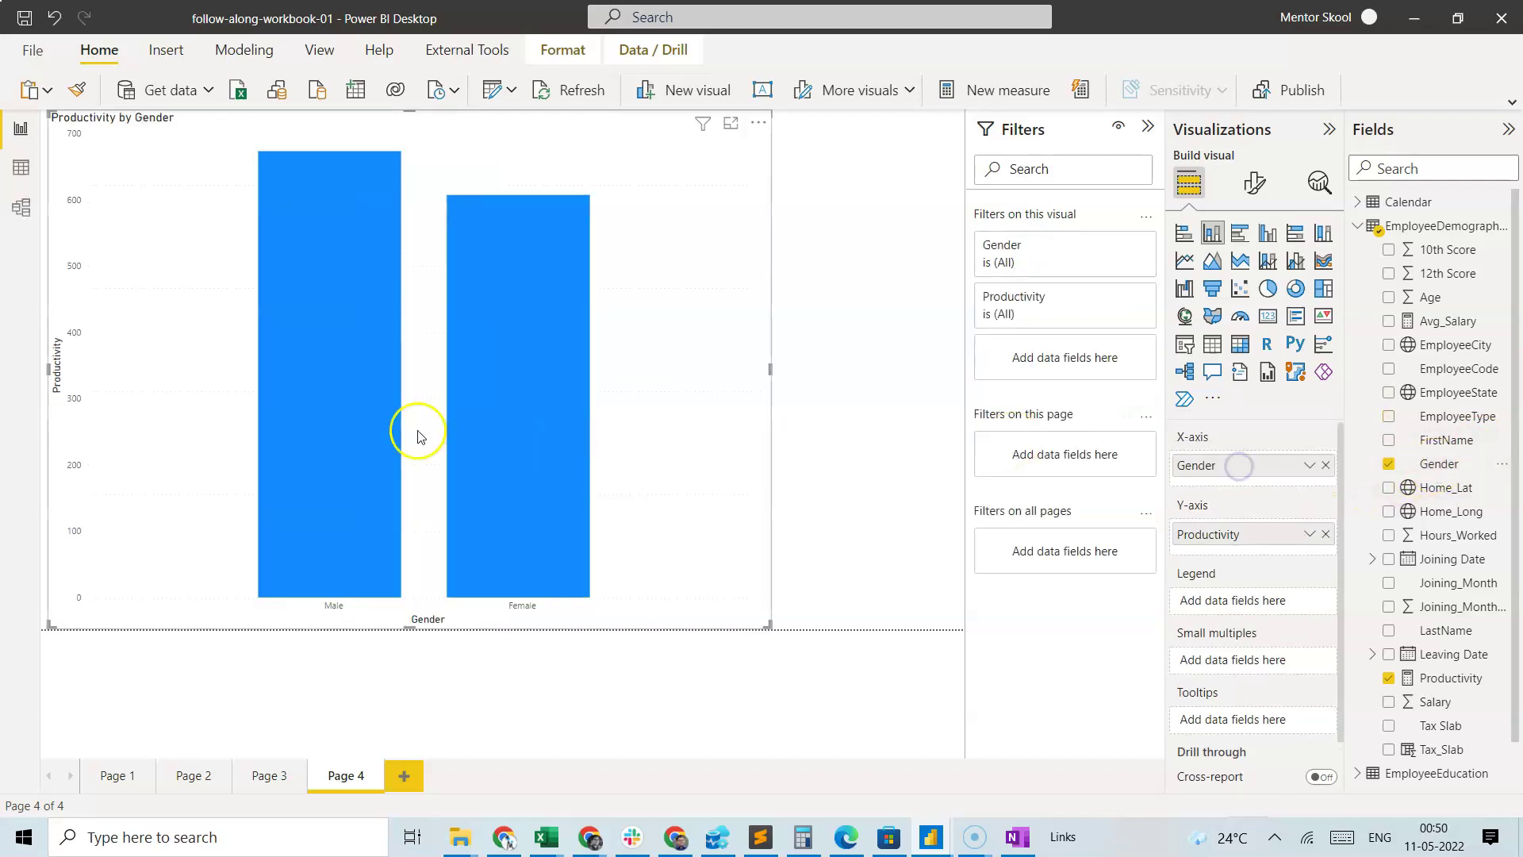
{"action": "mouse_move", "coordinate": [337, 469]}
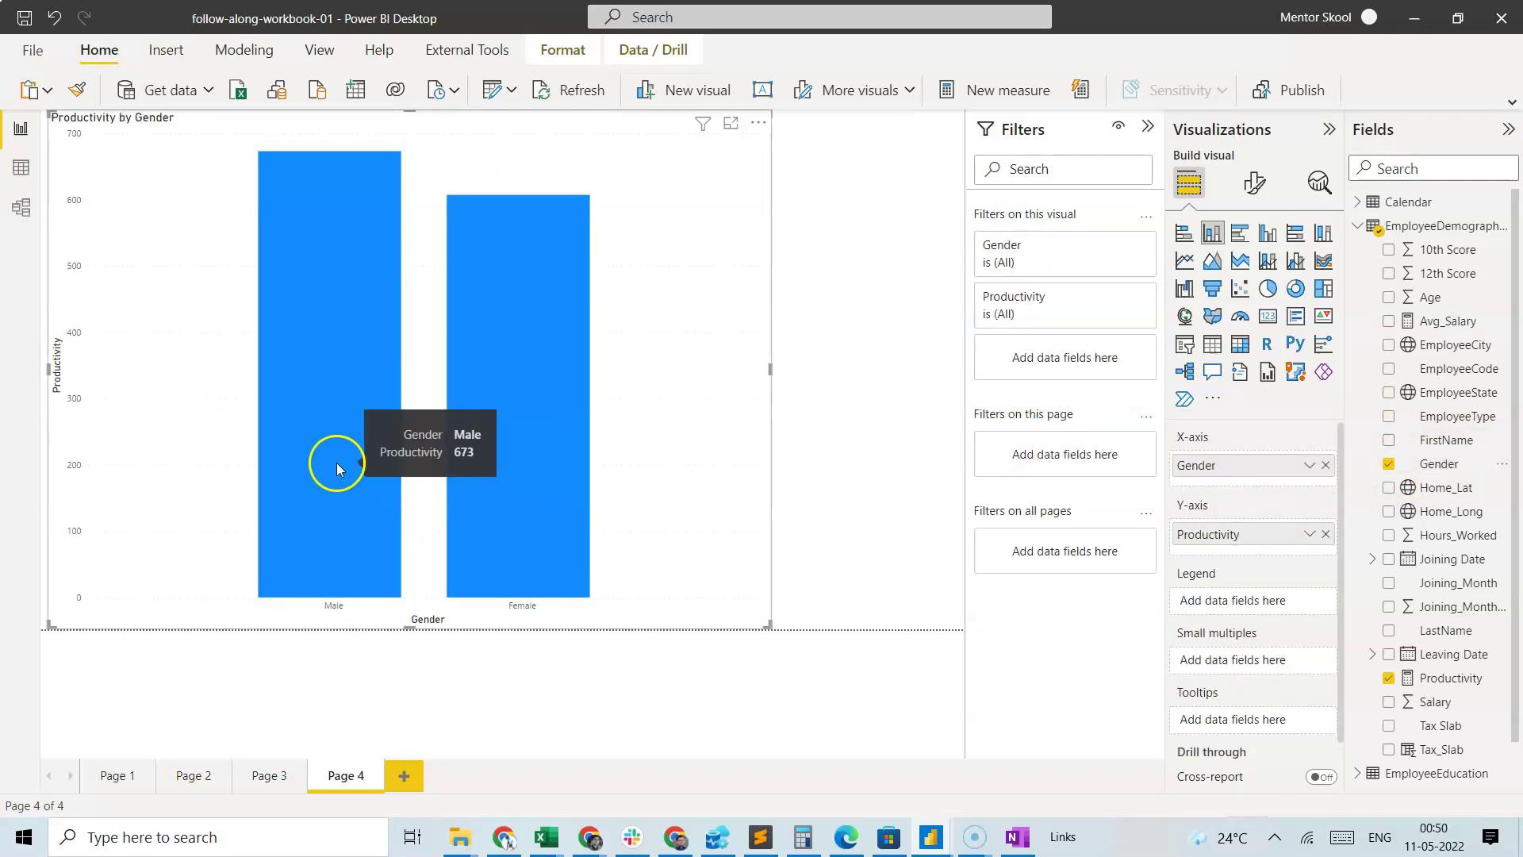
{"action": "left_click", "coordinate": [120, 506]}
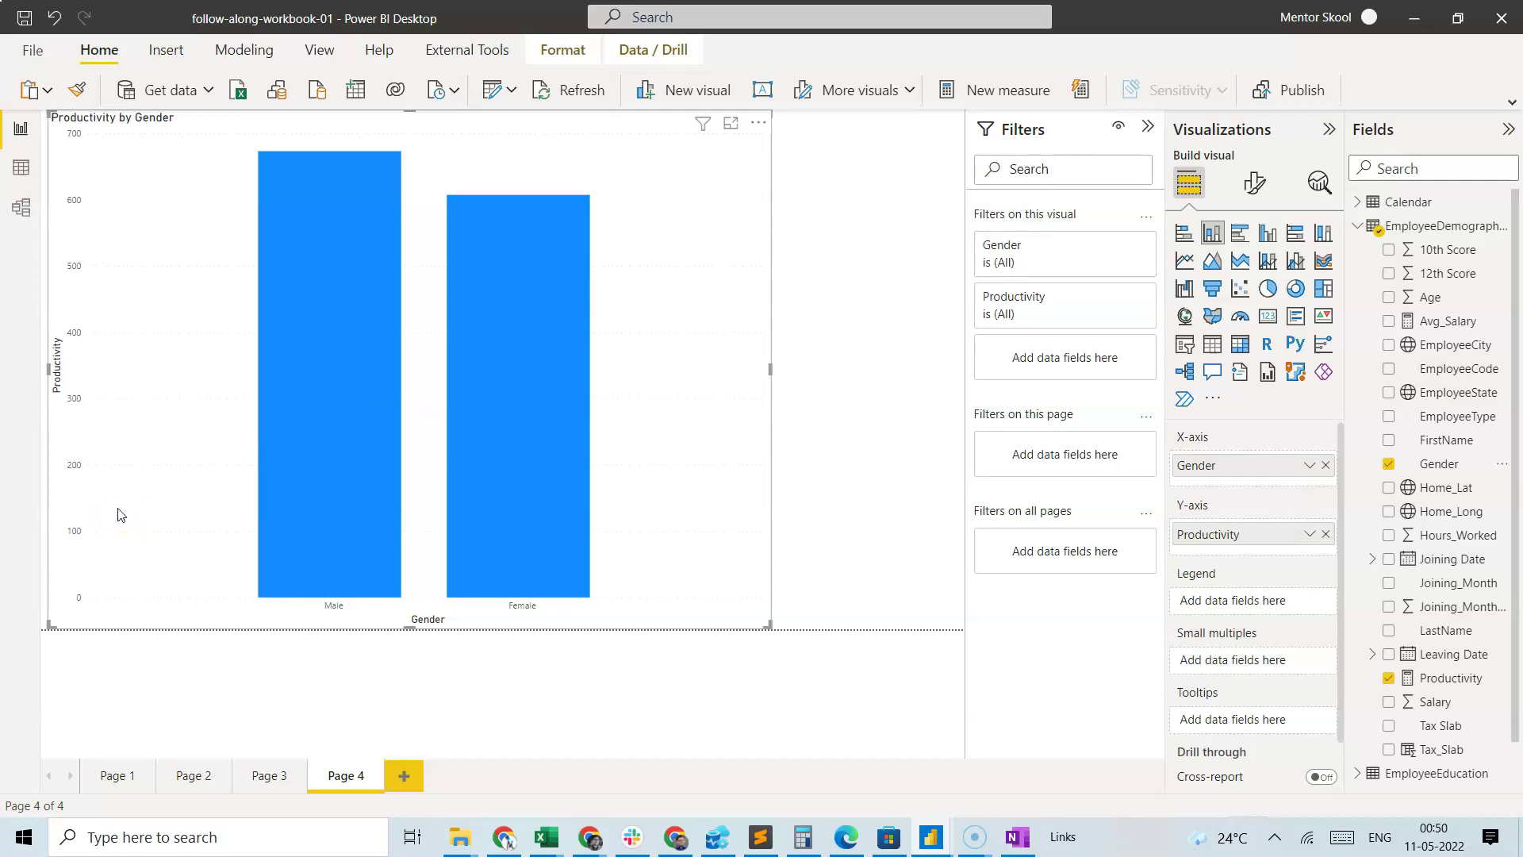
{"action": "left_click", "coordinate": [991, 102]}
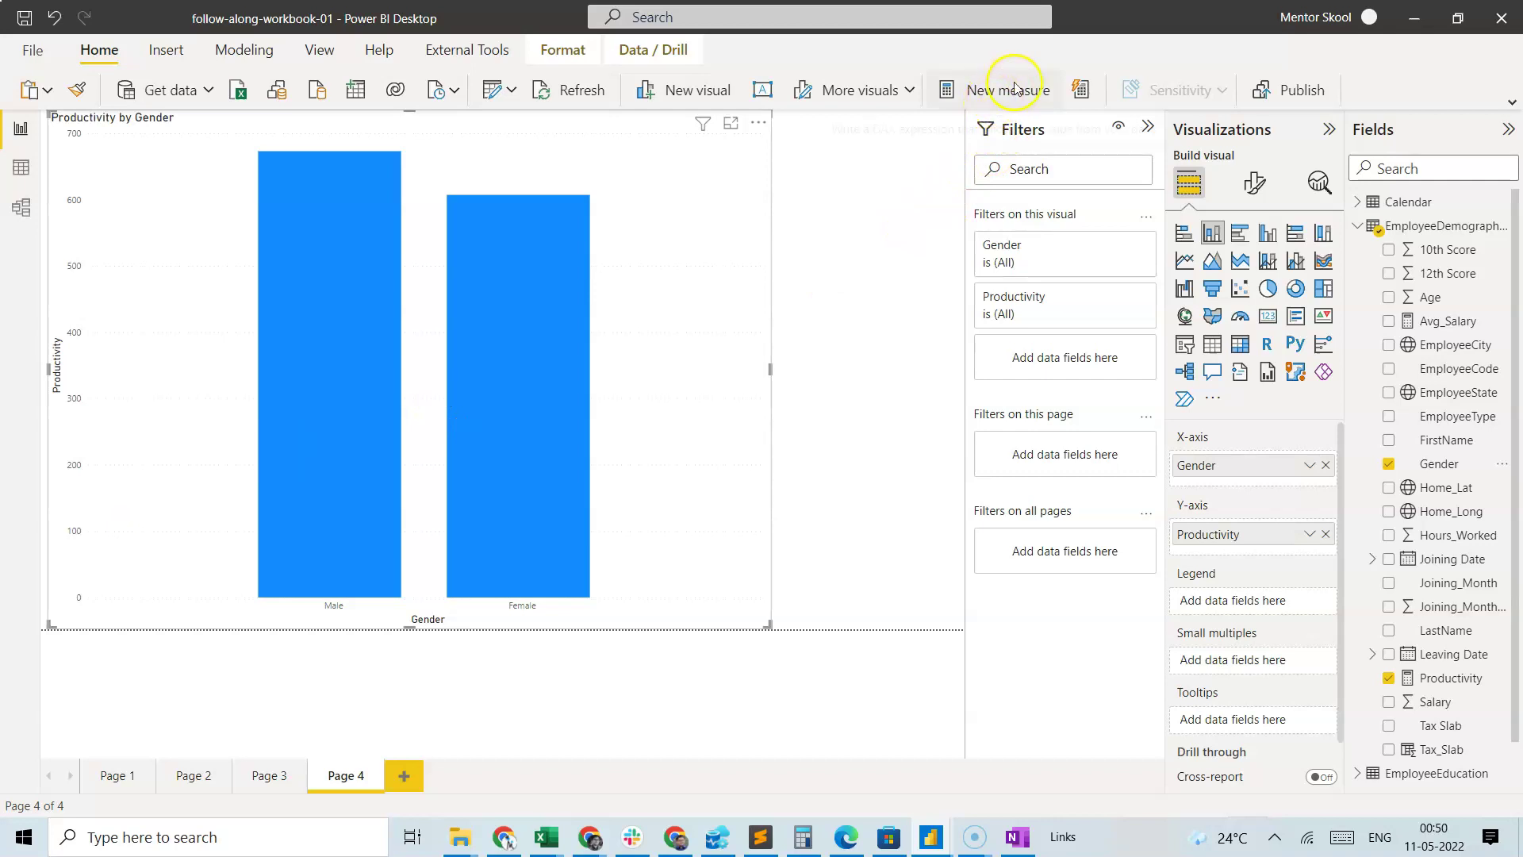